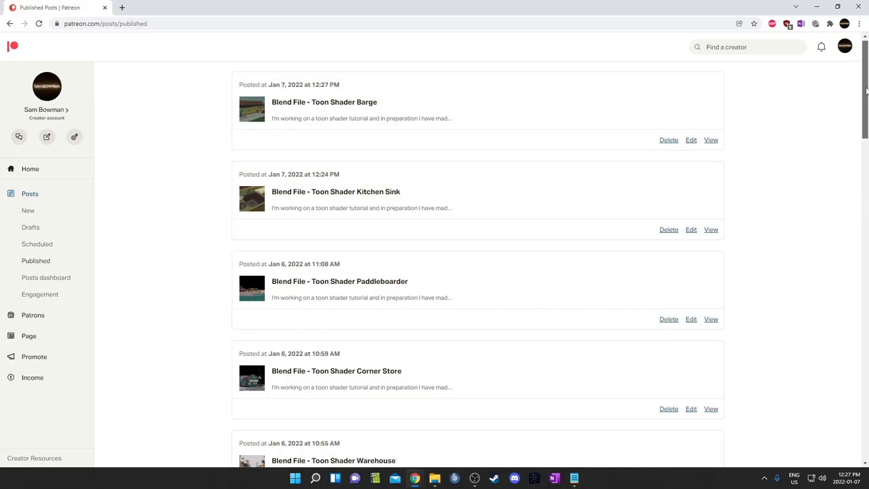
Open the Toon Shader Breakdown artwork on the artist's ArtStation portfolio and read through its shader and outline instructions.
drag(867, 97, 867, 105)
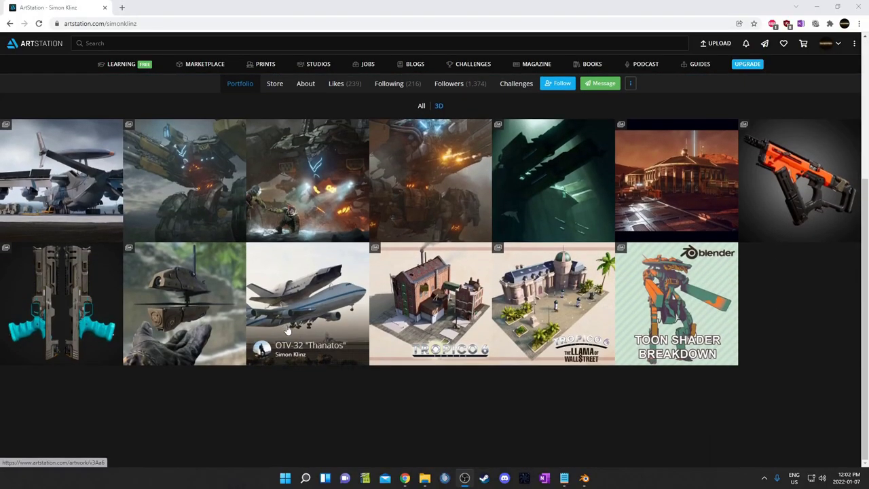
click(673, 322)
scroll(575, 307, down, 14)
scroll(575, 306, down, 10)
scroll(574, 305, down, 14)
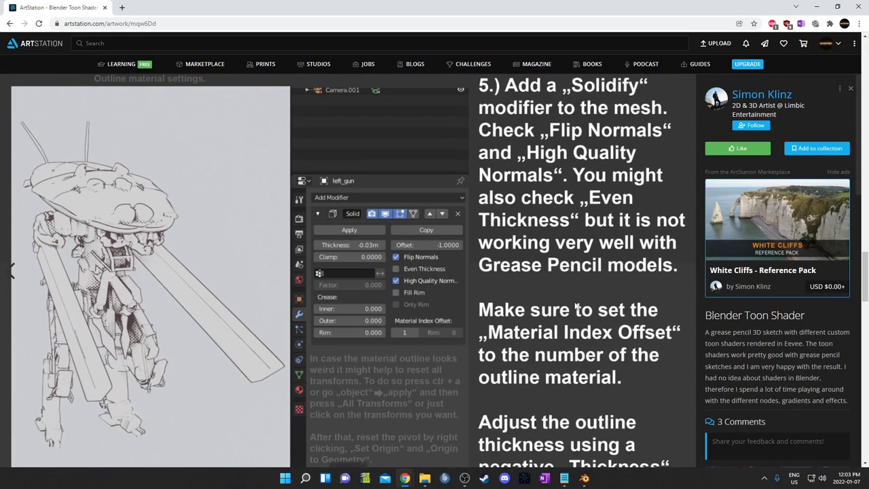
scroll(574, 303, down, 5)
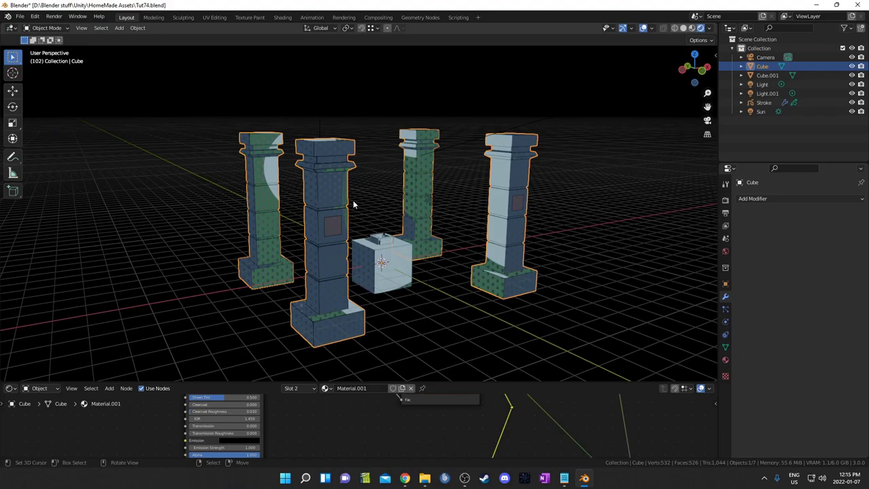
middle_drag(442, 256, 447, 262)
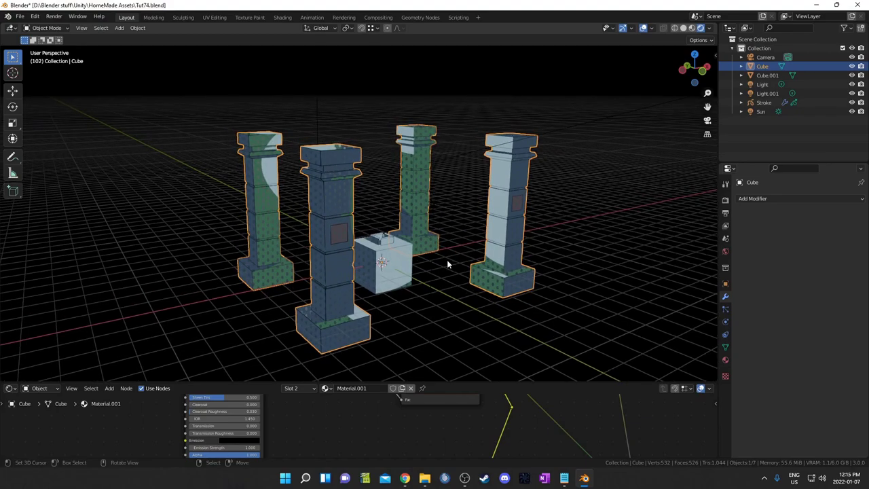
middle_drag(469, 272, 546, 217)
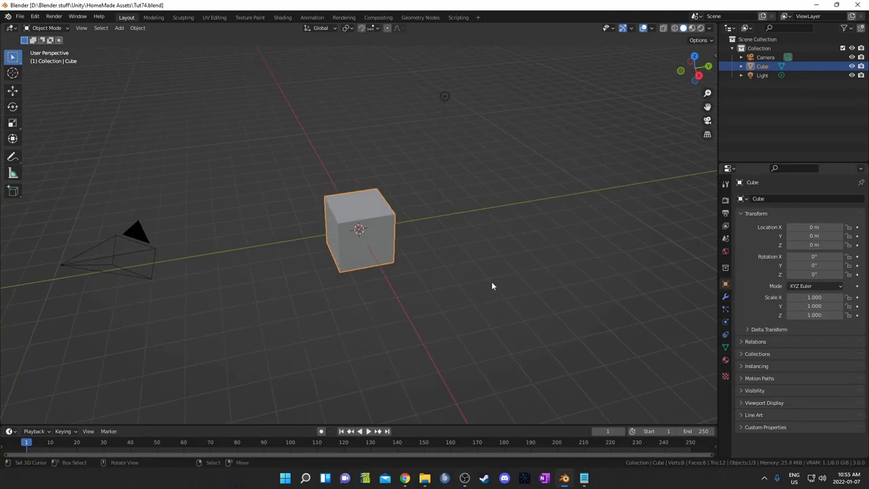
Enter Edit Mode on the default cube and, in top view, move its mesh diagonally away from the origin.
key(Tab)
middle_drag(492, 286, 480, 297)
key(KP_7)
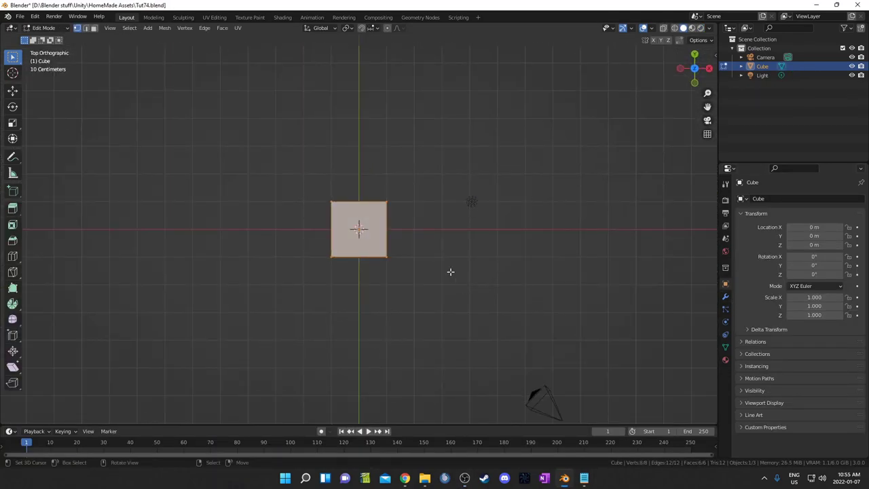
key(g)
click(342, 351)
middle_drag(342, 351, 460, 251)
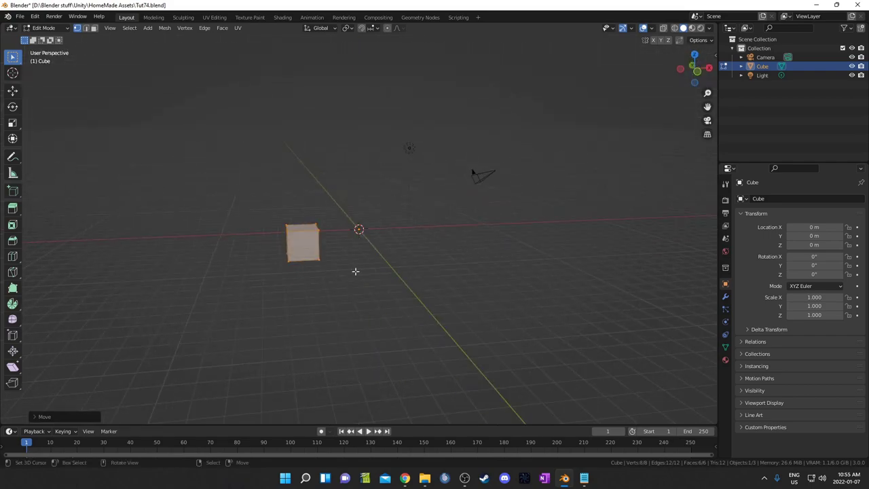
Add a Mirror modifier to the cube and enable mirroring across Y in addition to X.
scroll(355, 271, up, 3)
click(725, 297)
click(788, 198)
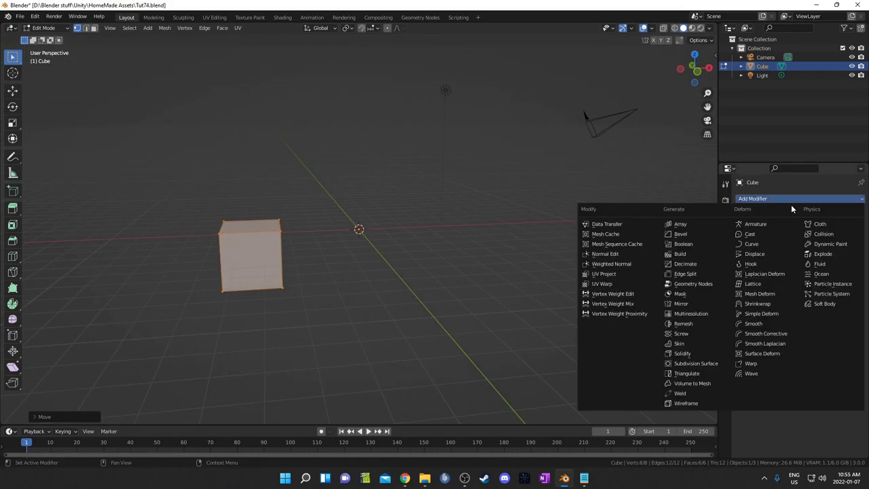
click(685, 304)
click(818, 227)
middle_drag(407, 286, 445, 271)
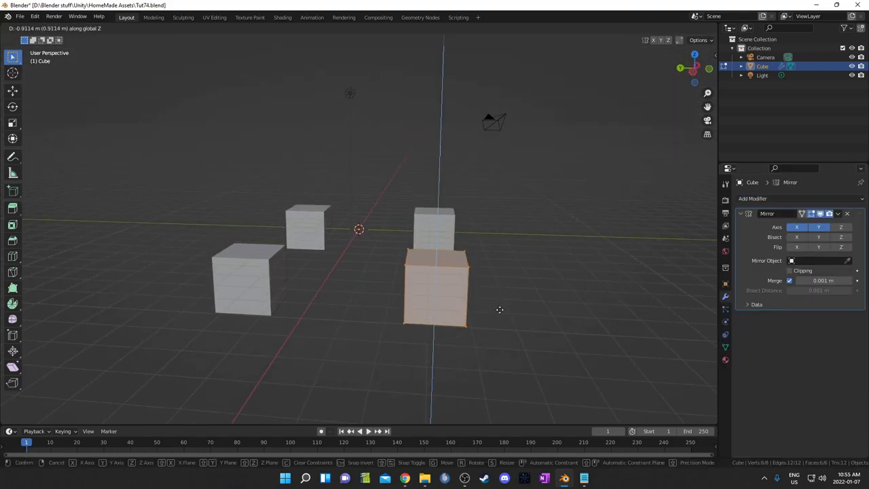
Lower the cube's top face along the Z axis to flatten the block into a column base.
key(3)
click(450, 232)
key(g)
key(z)
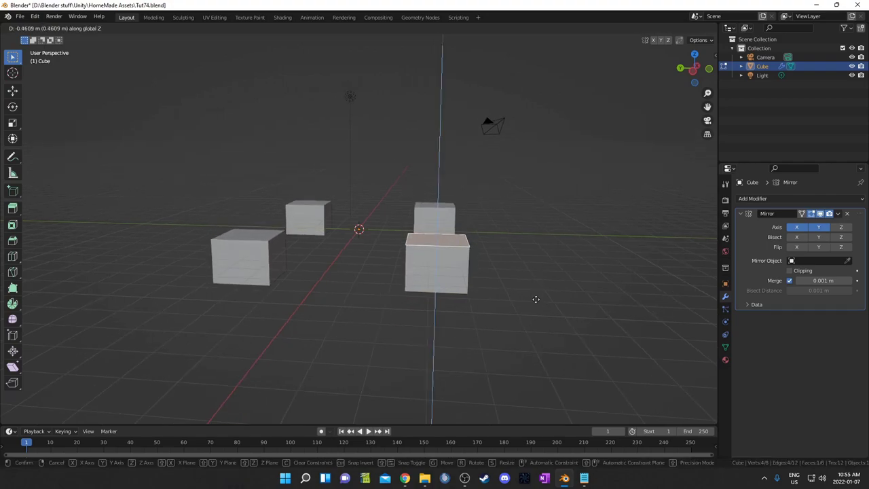
click(528, 308)
Inset the base's top face and extrude it upward to form a tall column shaft.
key(e)
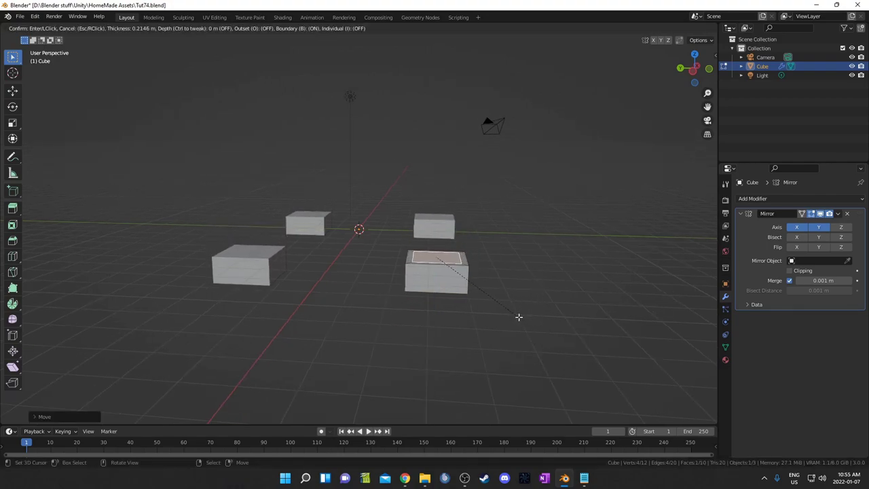
click(517, 171)
middle_drag(516, 171, 522, 208)
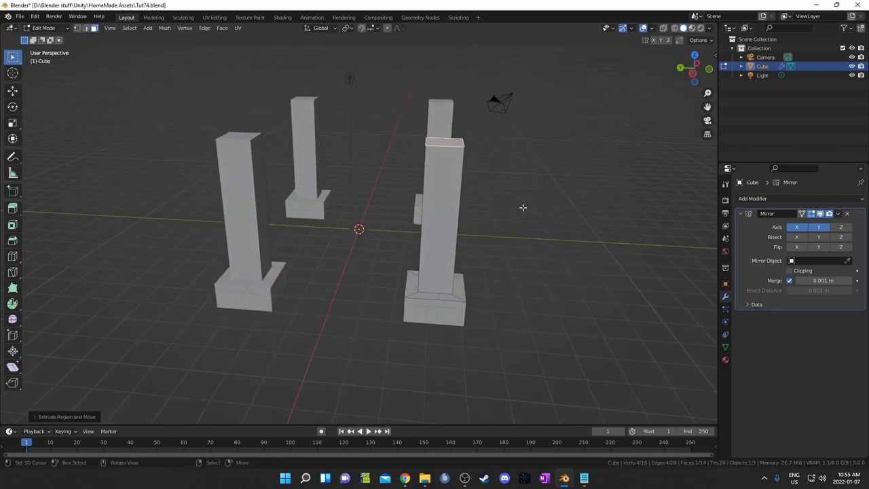
Extrude the shaft's top face slightly and scale it to form a flared ledge around the column top.
key(s)
click(563, 209)
key(e)
click(563, 207)
key(s)
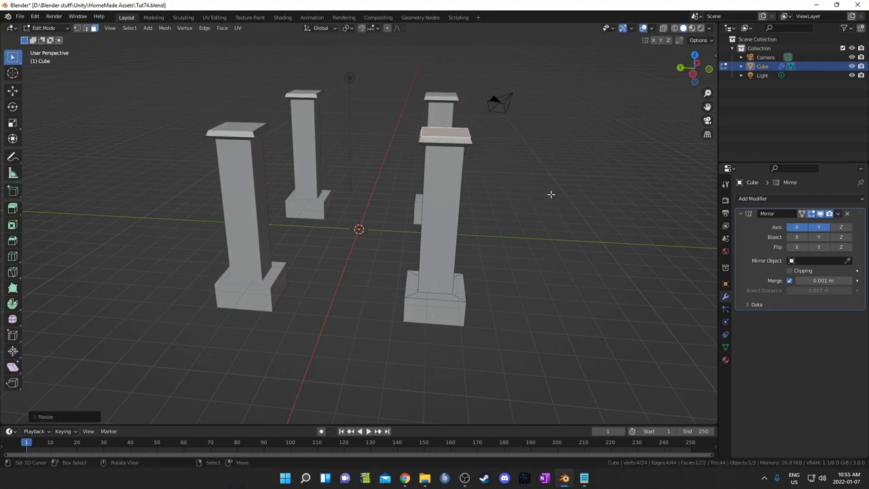
click(551, 193)
Extrude and scale the top face above the ledge into a narrower neck and a wider cap block about 0.42 m tall.
key(e)
click(527, 173)
key(e)
click(527, 173)
key(s)
click(564, 191)
key(e)
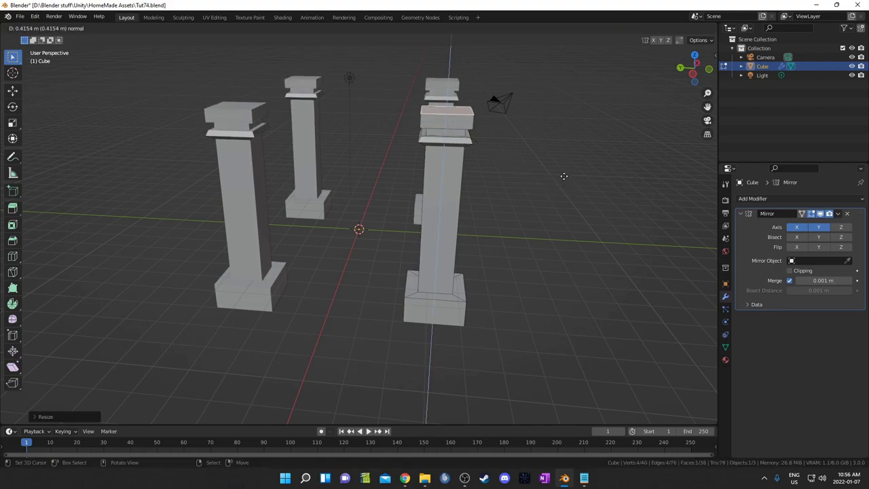
click(564, 177)
Add three horizontal loop cuts to the column shaft and bevel them into narrow bands.
middle_drag(564, 235, 339, 150)
key(ctrl+r)
scroll(338, 150, up, 2)
click(338, 150)
right_click(390, 193)
key(ctrl+b)
click(476, 216)
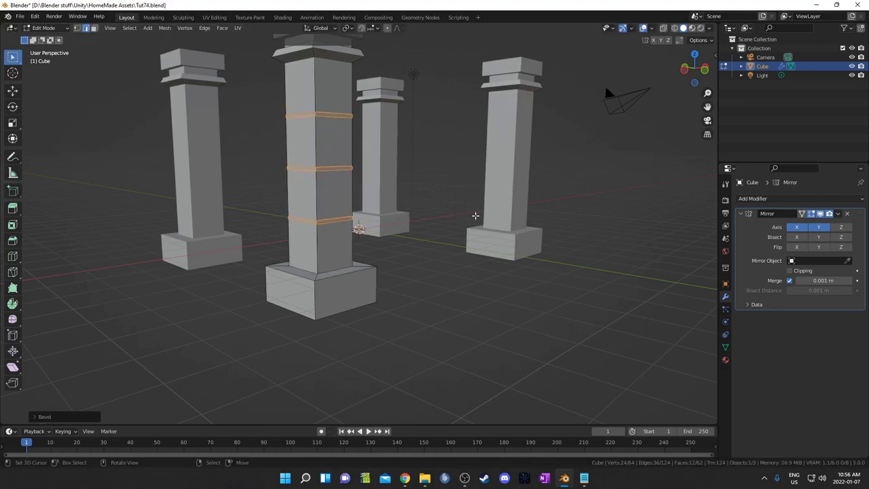
Extrude the three bands in place, scale them inward without affecting Z to form grooves, and return to Object Mode.
key(e)
right_click(475, 216)
key(s)
key(shift+z)
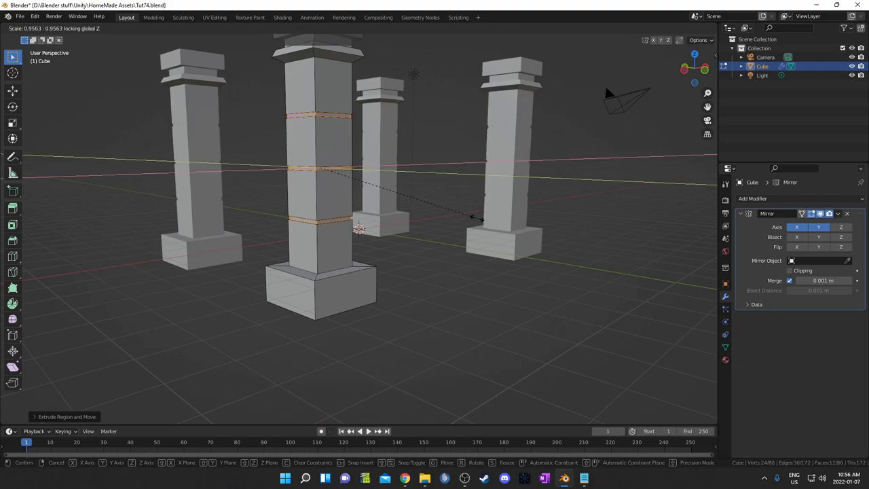
click(469, 215)
key(Tab)
middle_drag(469, 216, 503, 277)
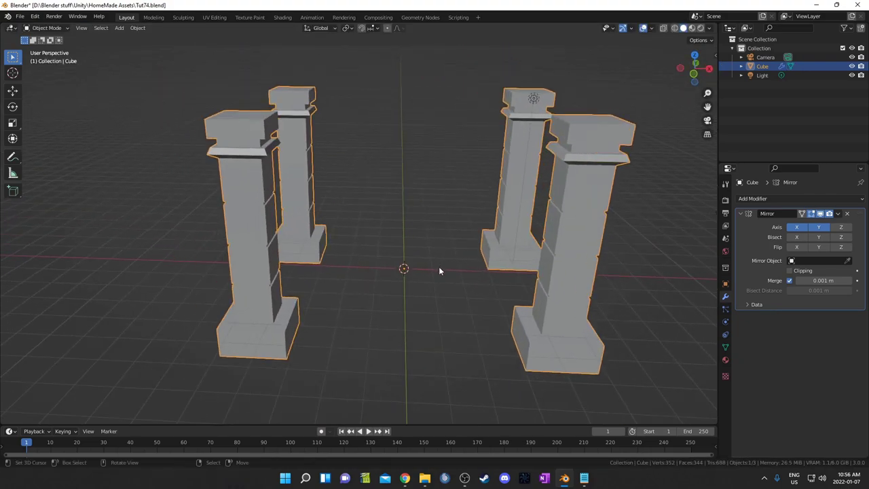
middle_drag(389, 220, 423, 215)
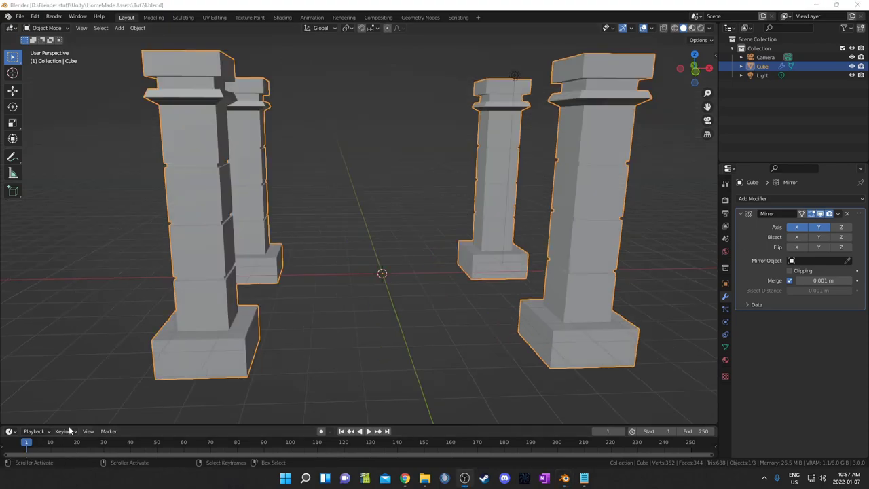
Enlarge the timeline area and switch it to the Shader Editor.
drag(68, 425, 93, 281)
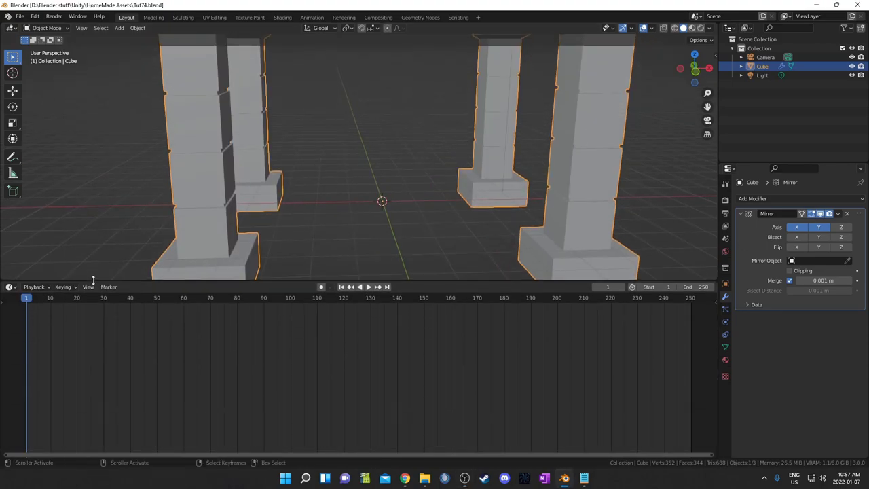
click(10, 287)
click(39, 369)
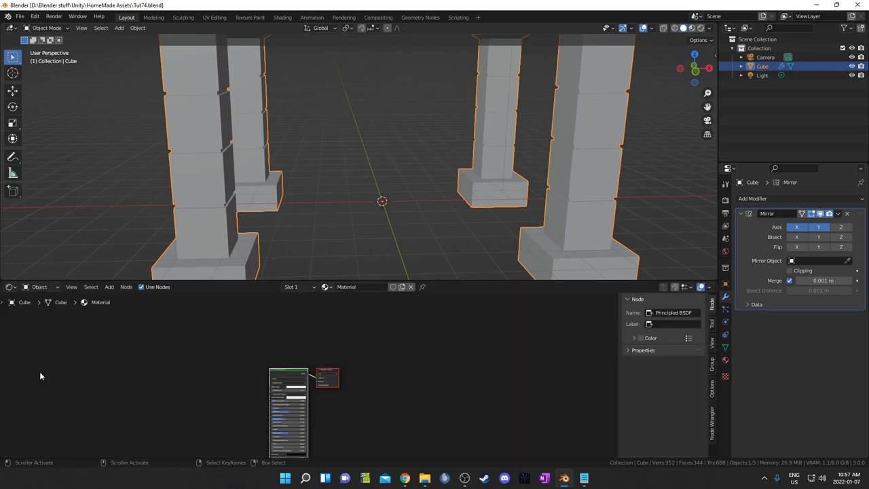
Hide the Shader Editor's sidebar and resize the area to take up more than half the window height.
scroll(235, 138, down, 4)
middle_drag(390, 98, 406, 109)
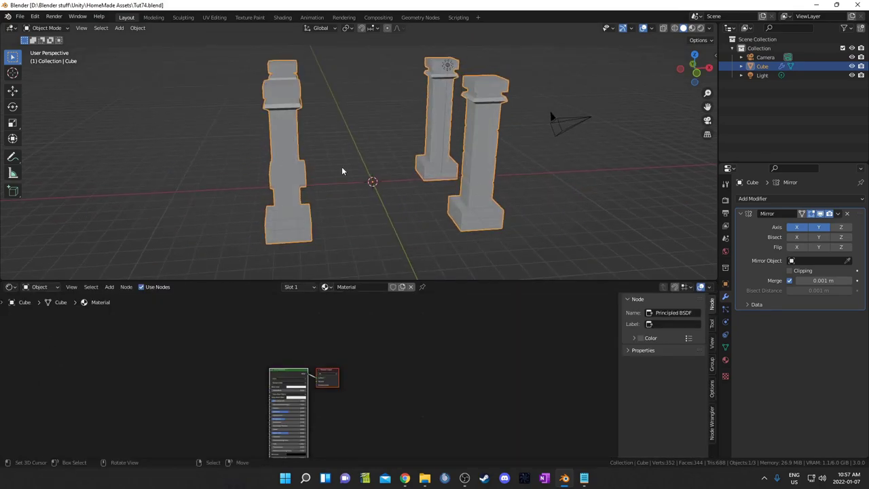
middle_drag(455, 197, 439, 191)
scroll(367, 370, up, 1)
middle_drag(367, 371, 403, 380)
drag(449, 282, 519, 129)
key(n)
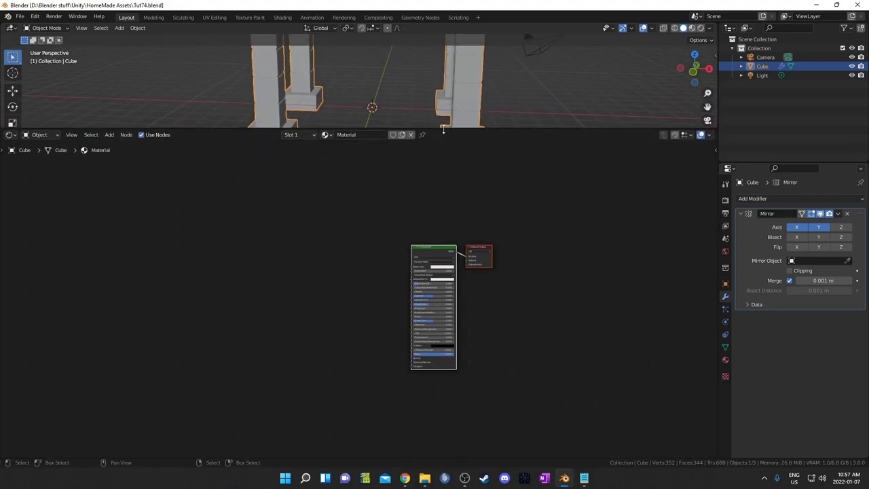
drag(443, 129, 443, 182)
Add a Texture Coordinate node well before the Principled BSDF in the columns' material.
middle_drag(128, 375, 210, 371)
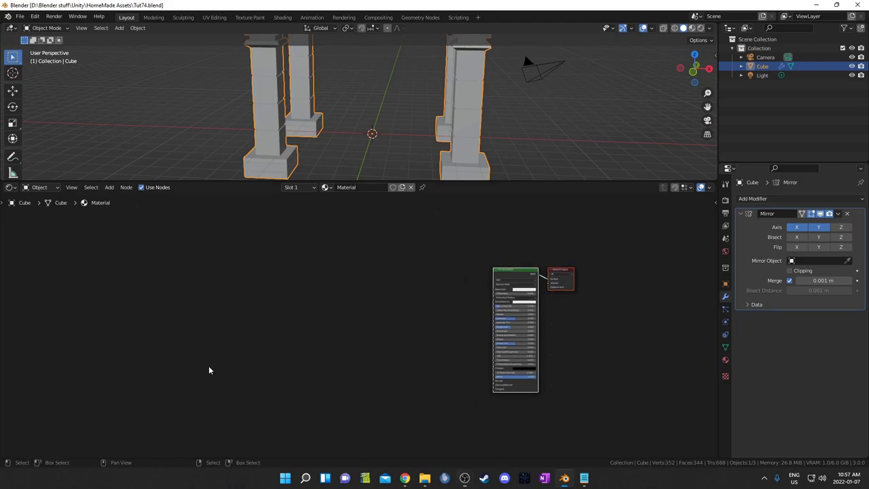
scroll(243, 382, up, 2)
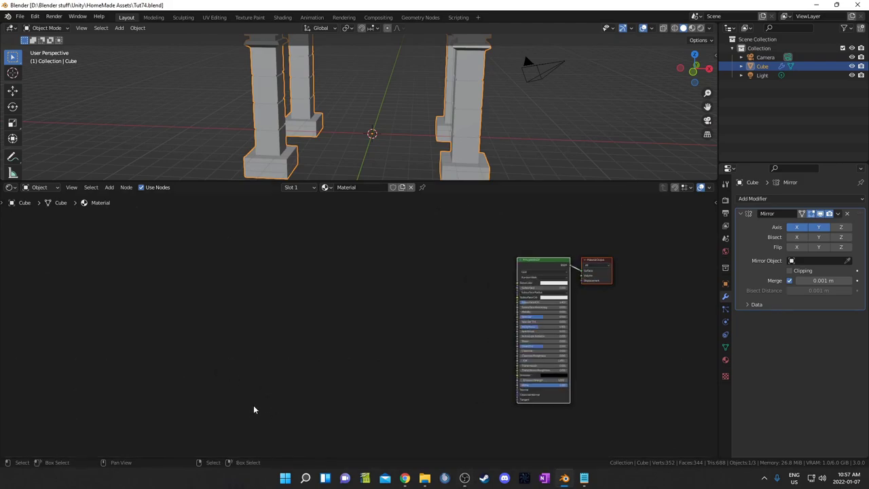
middle_drag(259, 401, 270, 378)
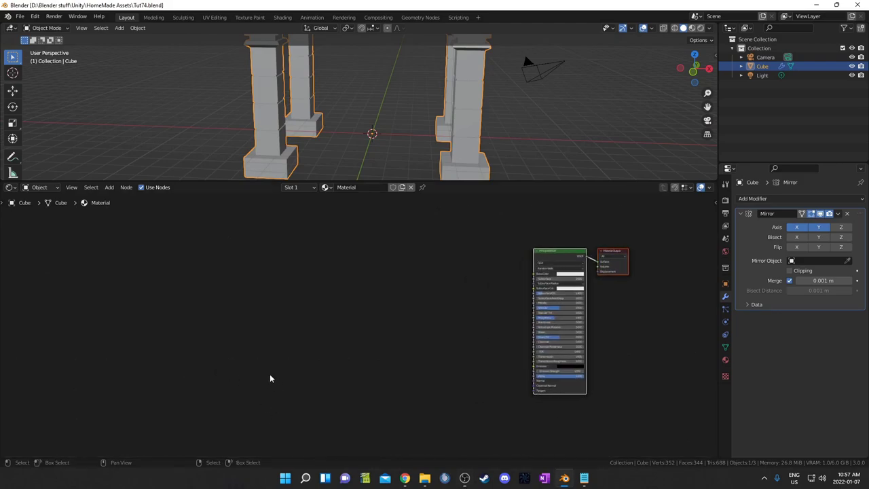
middle_drag(252, 399, 265, 380)
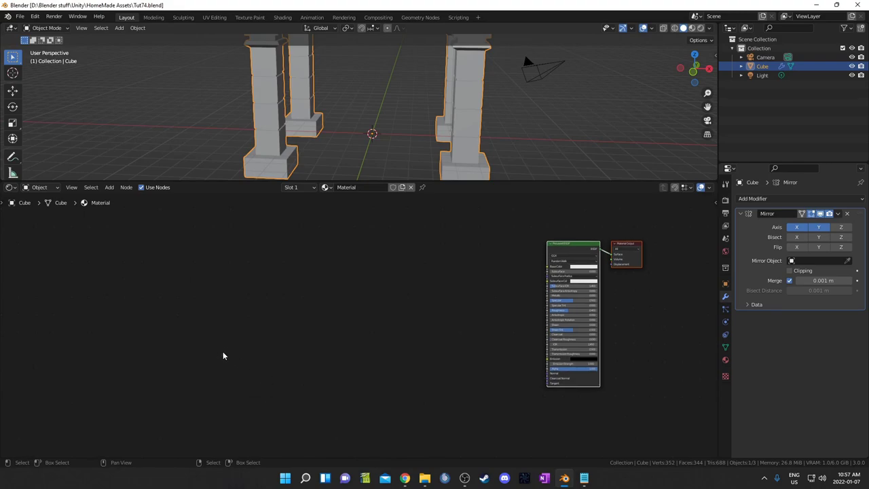
middle_drag(137, 316, 164, 319)
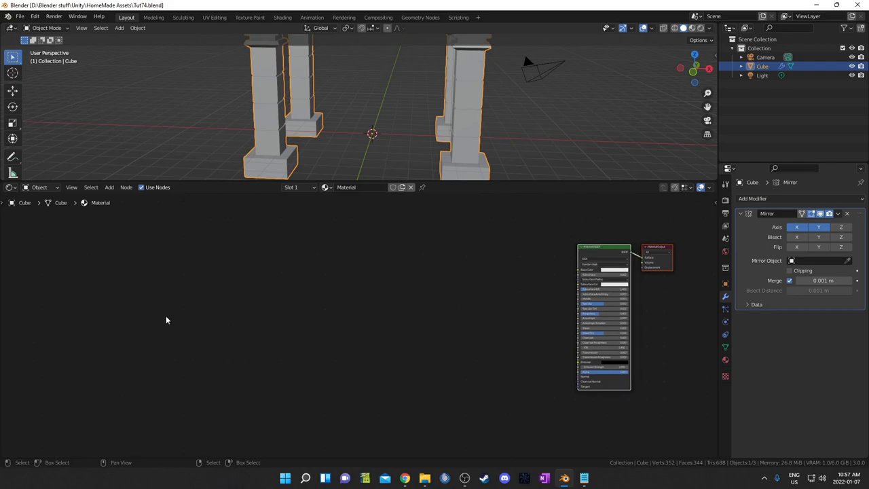
key(shift+a)
text(te)
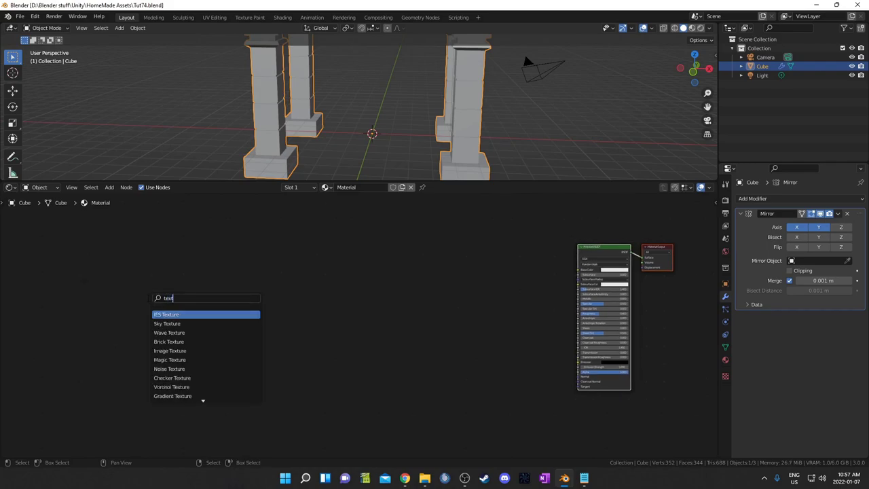
text(xture co)
key(Return)
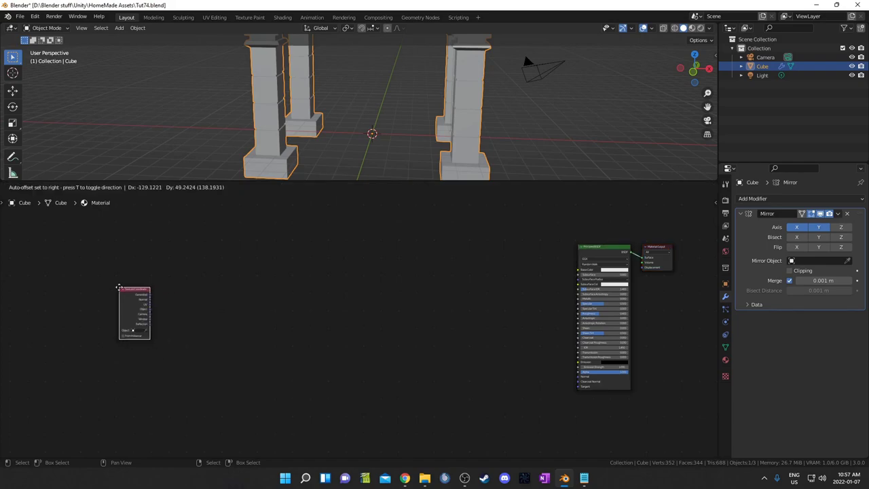
click(86, 275)
Preview the Texture Coordinate node's outputs in turn until Window is connected to the material output.
middle_drag(140, 295, 253, 292)
ctrl+shift+click(210, 279)
ctrl+shift+click(210, 279)
ctrl+shift+click(211, 279)
ctrl+shift+click(210, 279)
ctrl+shift+click(210, 279)
ctrl+shift+click(210, 279)
Add a Mapping node on the link coming from the Texture Coordinate's Window output.
middle_drag(406, 338, 363, 349)
key(shift+a)
click(265, 338)
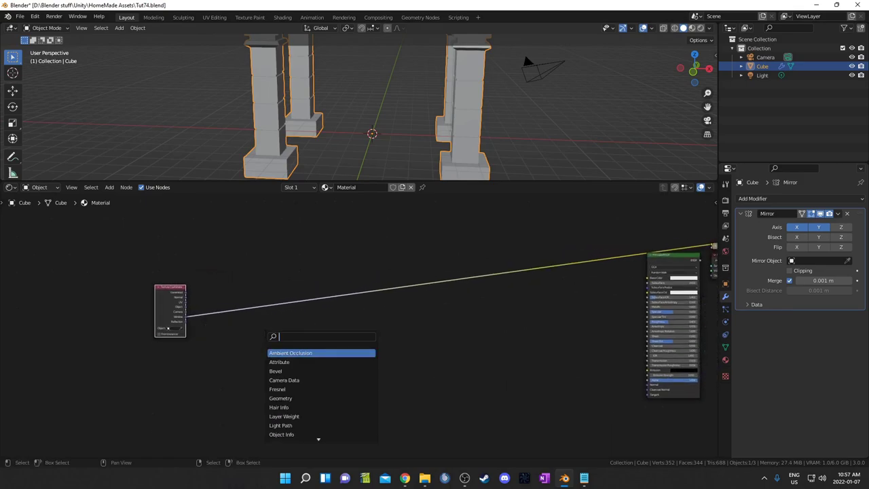
text(mapping)
key(Return)
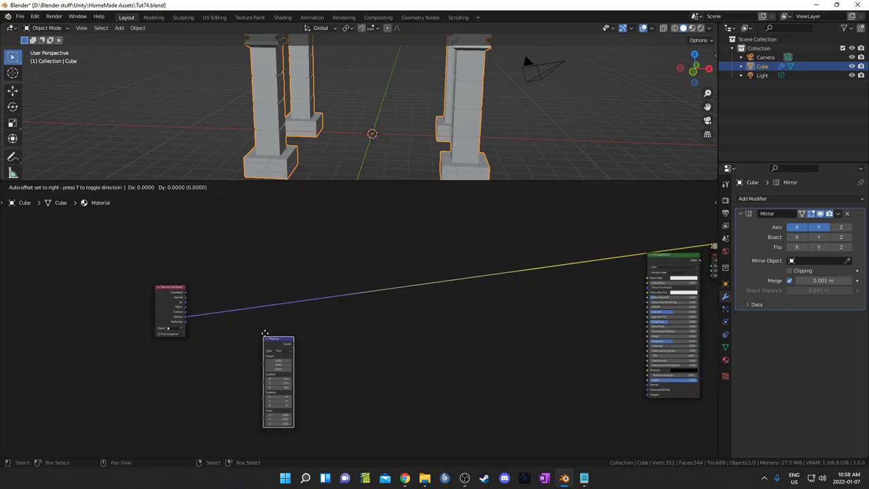
click(209, 289)
scroll(375, 363, up, 3)
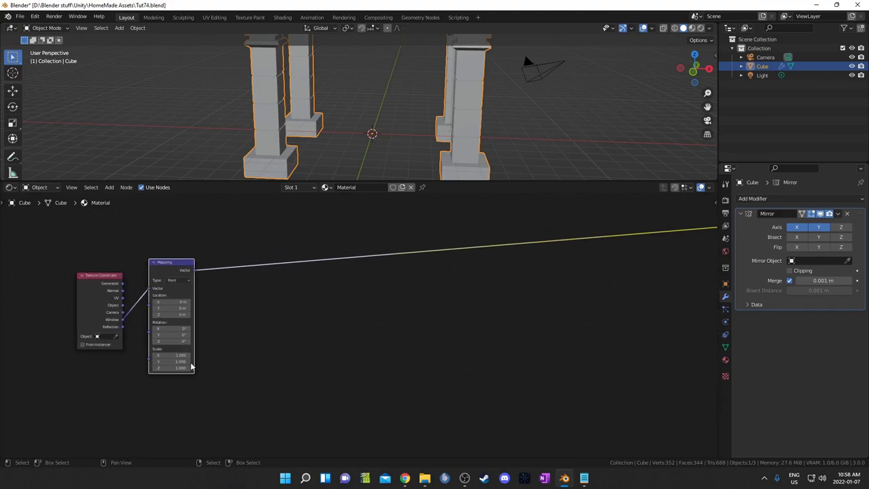
Set the Mapping node's X and Y scale to 300.
drag(171, 356, 171, 361)
text(300)
key(Return)
middle_drag(311, 335, 284, 378)
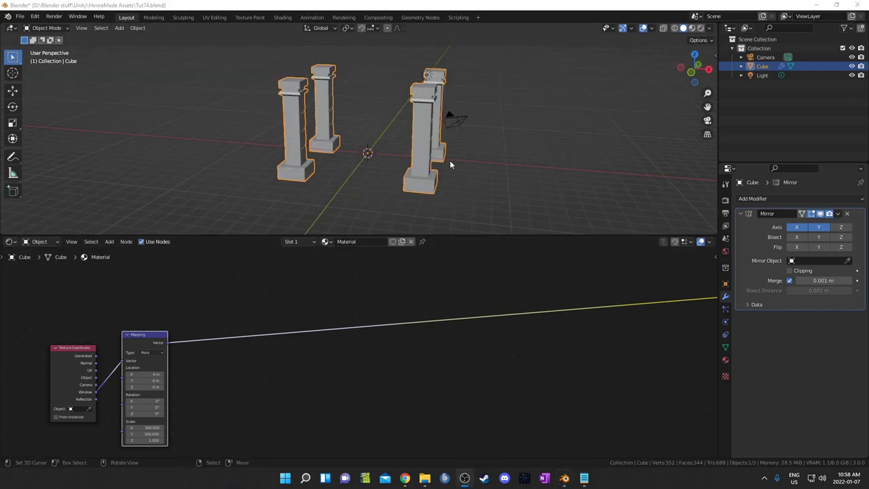
Switch the 3D viewport to rendered shading to preview the window-mapped material on the columns.
middle_drag(451, 160, 452, 156)
key(z)
click(452, 86)
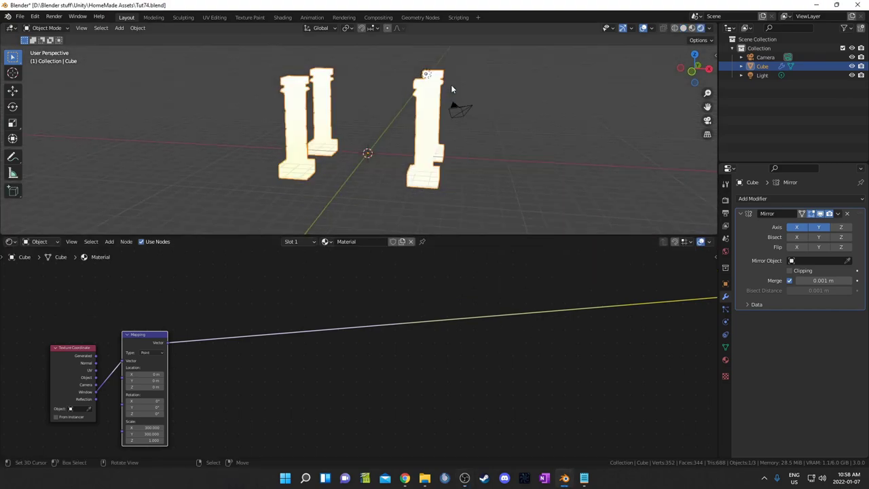
scroll(326, 335, up, 2)
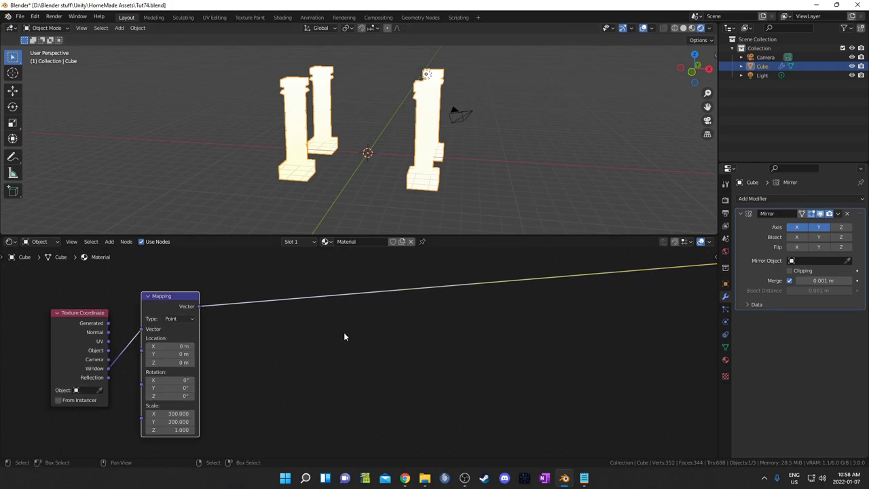
Add a Separate XYZ node on the link coming from the Mapping node.
middle_drag(321, 347, 338, 346)
middle_drag(294, 368, 303, 382)
key(shift+a)
click(339, 365)
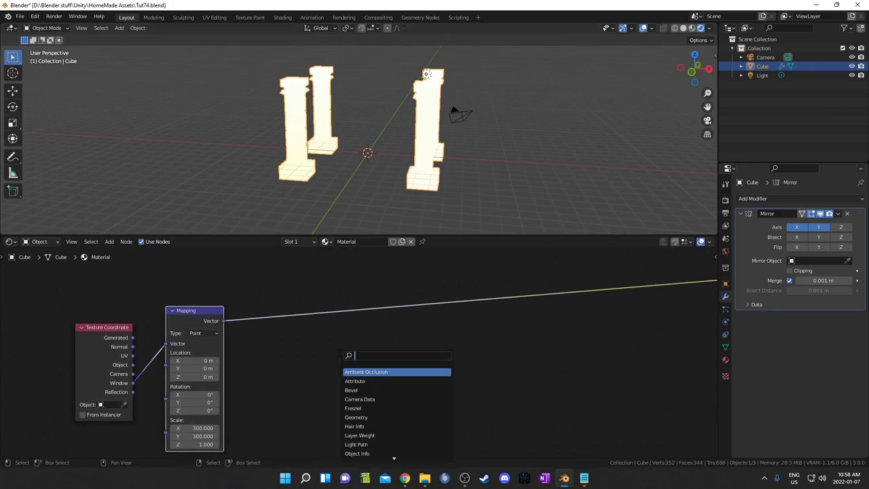
text(sep)
key(Down)
key(Down)
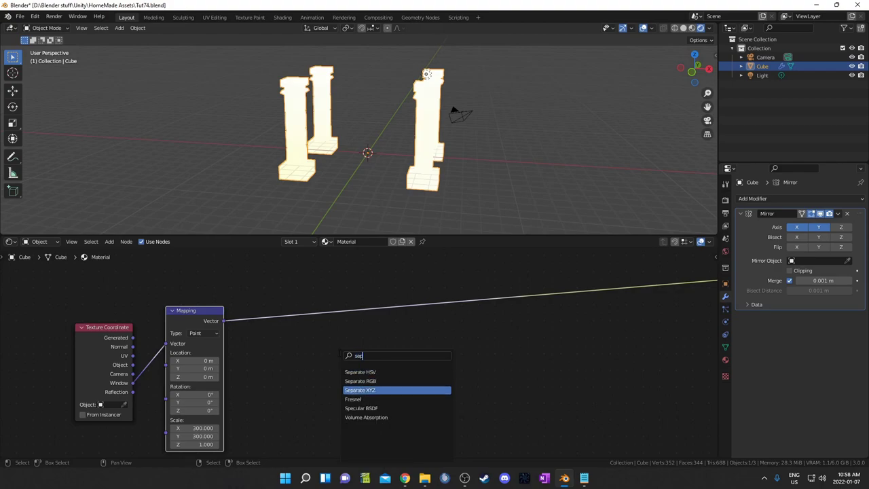
key(Return)
click(229, 319)
Add a math node set to Add on the link from the Separate XYZ's X output.
key(shift+a)
click(365, 358)
text(add)
key(Return)
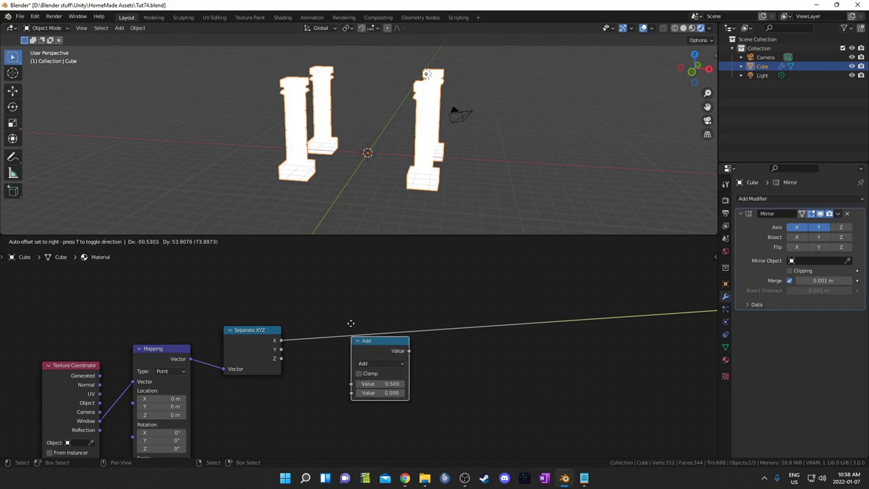
click(335, 287)
drag(377, 303, 337, 265)
Duplicate the Add node twice along the same link so three Add nodes are chained.
scroll(374, 294, down, 2)
key(shift+d)
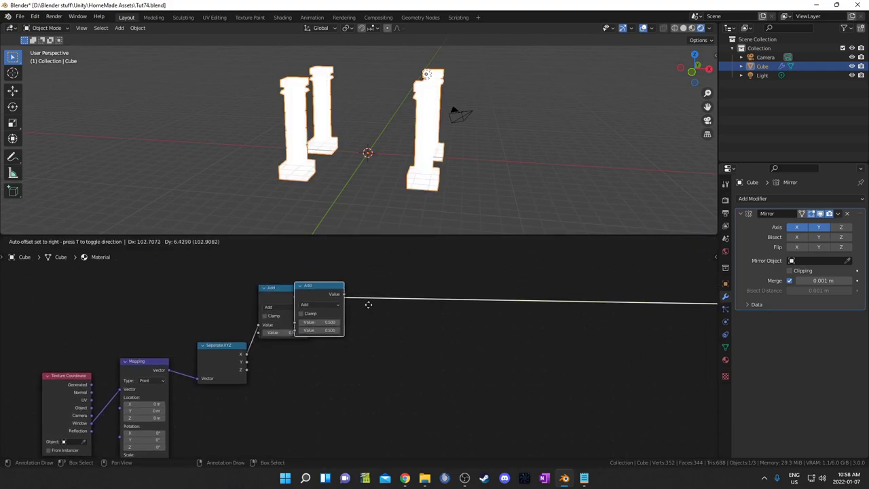
click(407, 304)
key(shift+d)
click(484, 304)
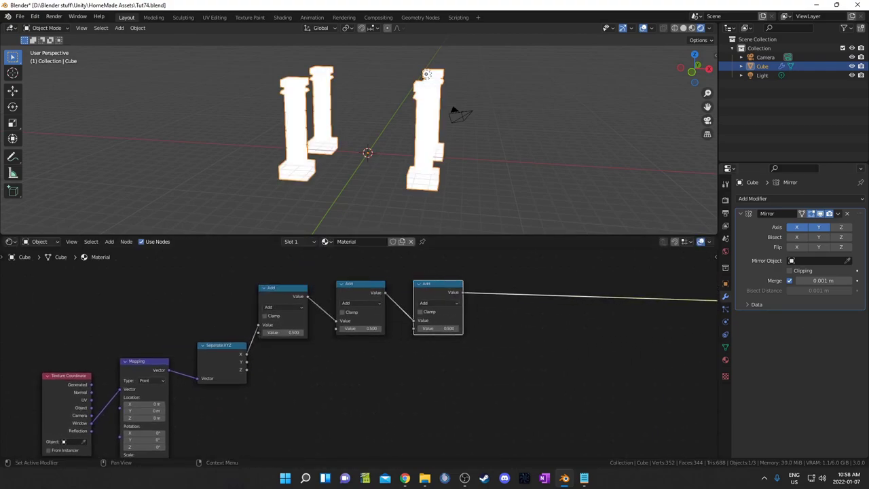
Set the first Add node's second value to 2.
scroll(367, 326, up, 2)
double_click(231, 327)
text(2)
key(Return)
Change the second math node's operation to Multiply and the third one's to Round.
middle_drag(285, 349, 360, 360)
middle_drag(448, 317, 344, 313)
click(338, 295)
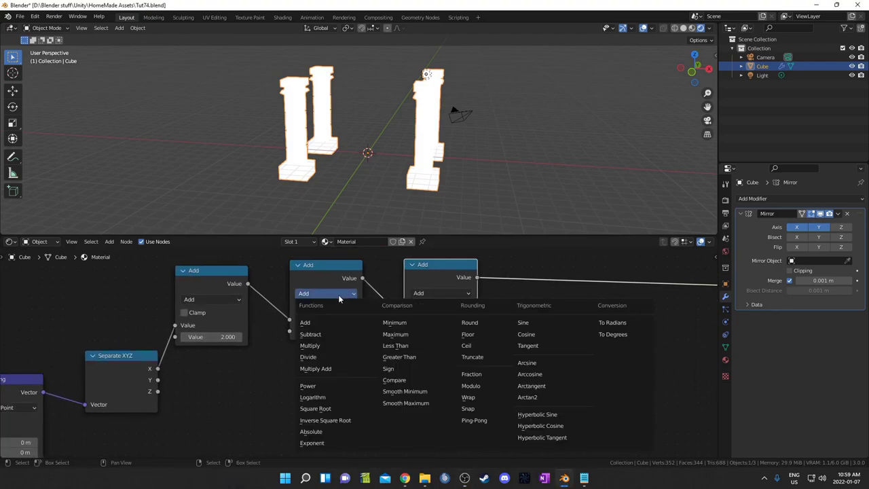
click(310, 346)
middle_drag(378, 341, 346, 363)
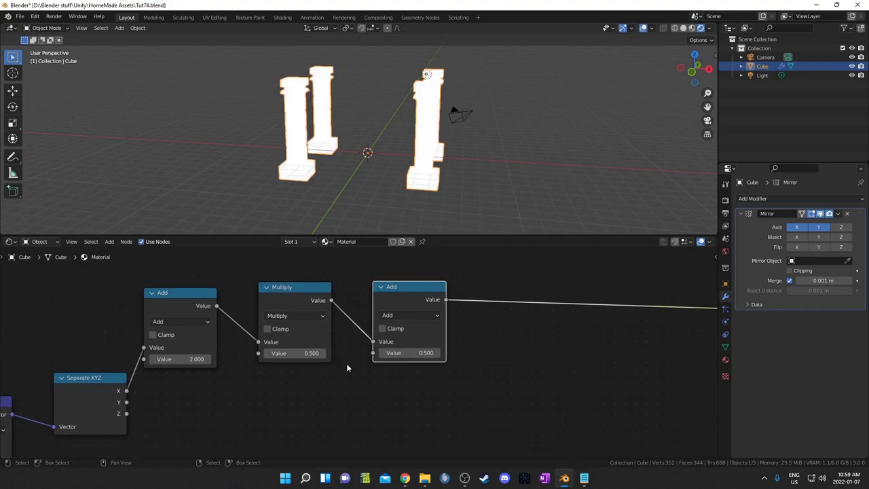
click(411, 315)
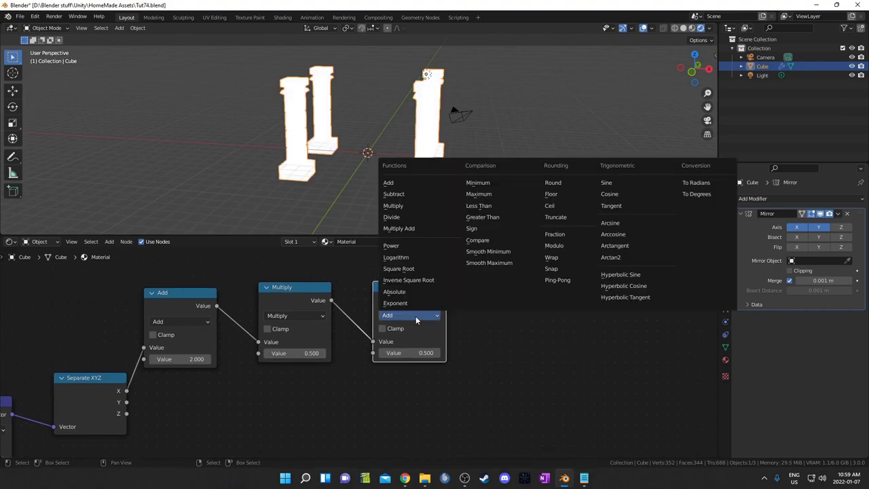
click(576, 182)
middle_drag(461, 284, 533, 263)
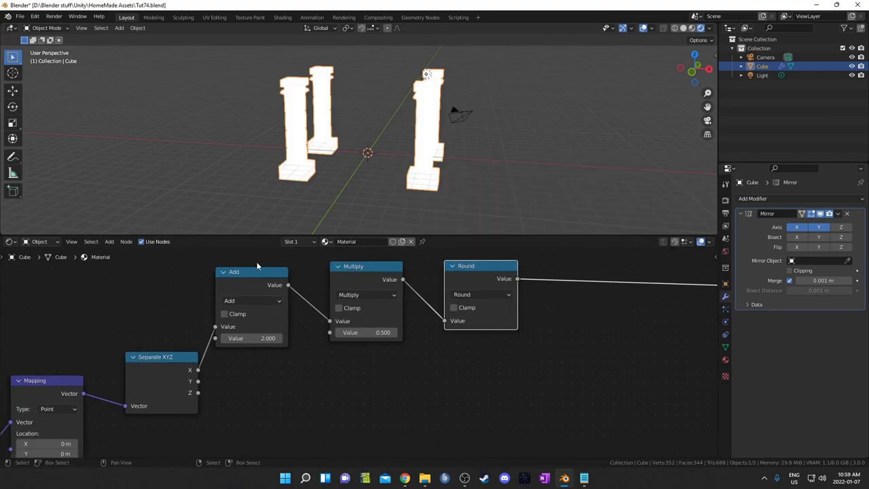
Line up the Add, Multiply and Round nodes in a tidy row.
drag(257, 266, 262, 260)
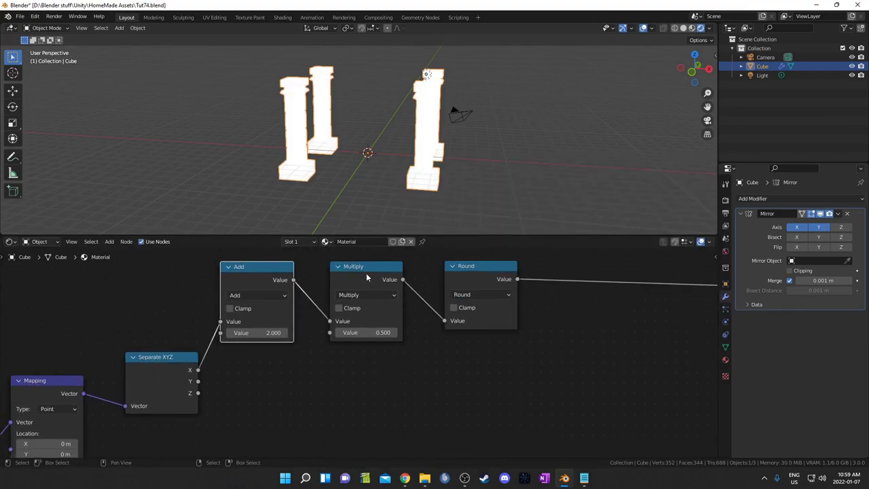
drag(367, 273, 371, 271)
middle_drag(469, 320, 426, 352)
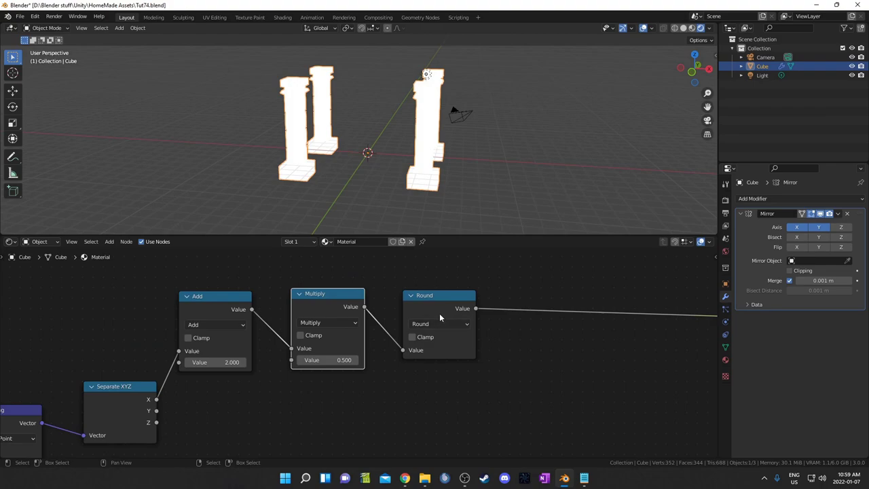
drag(438, 296, 438, 291)
Insert a duplicate of the Add node after Round and connect the Separate XYZ's Y output to its second value.
click(220, 284)
scroll(320, 416, down, 1)
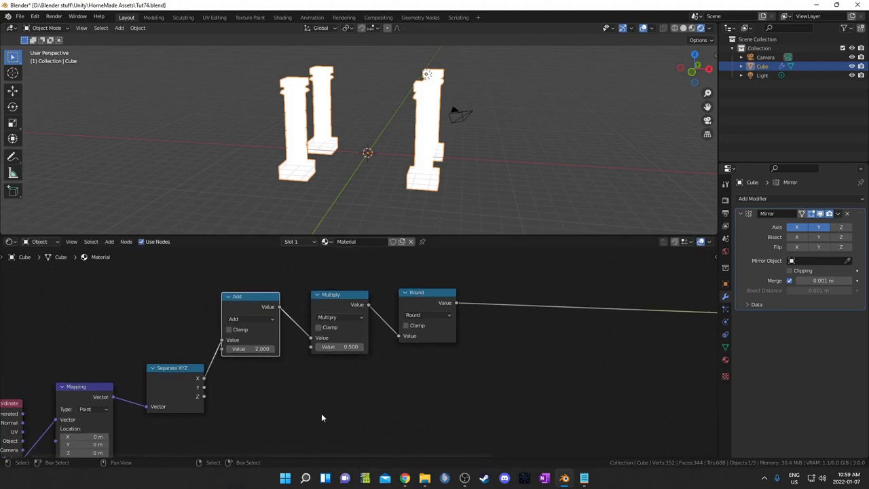
key(shift+d)
click(523, 301)
scroll(362, 352, up, 2)
drag(129, 405, 573, 331)
scroll(604, 352, down, 2)
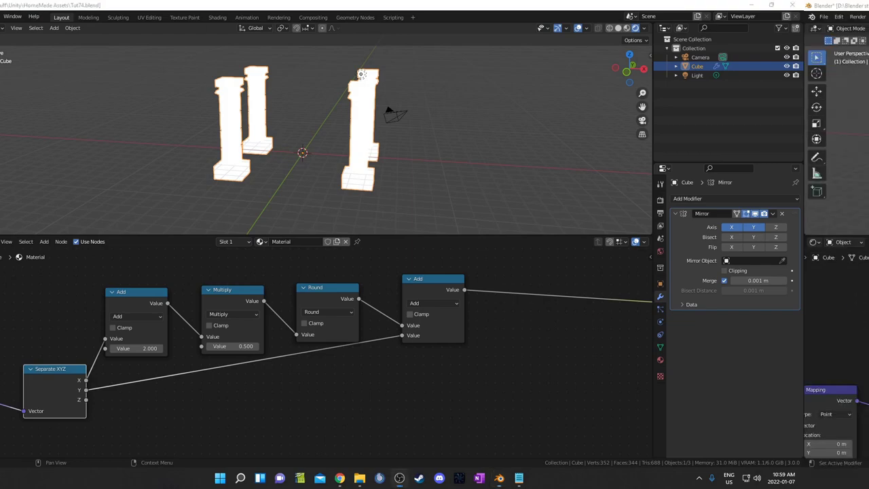
Add a Combine XYZ node on the link after the last Add node.
middle_drag(592, 363, 495, 349)
key(shift+a)
click(495, 349)
text(combine)
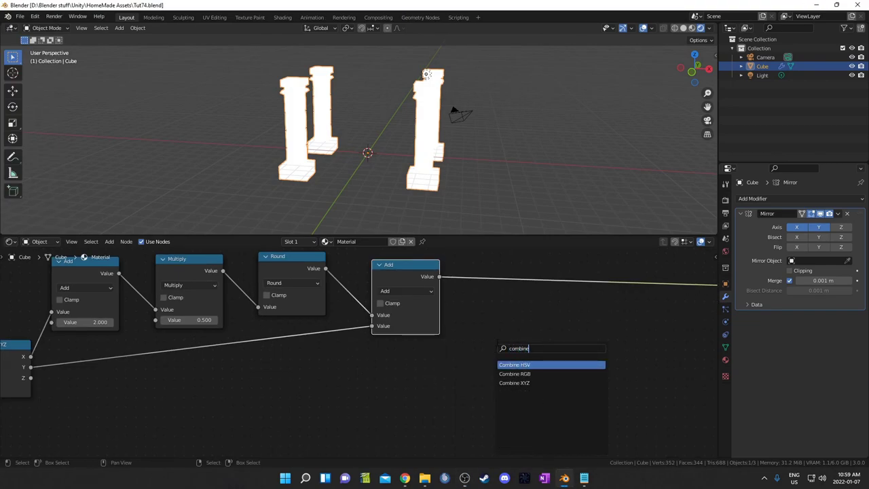
click(515, 383)
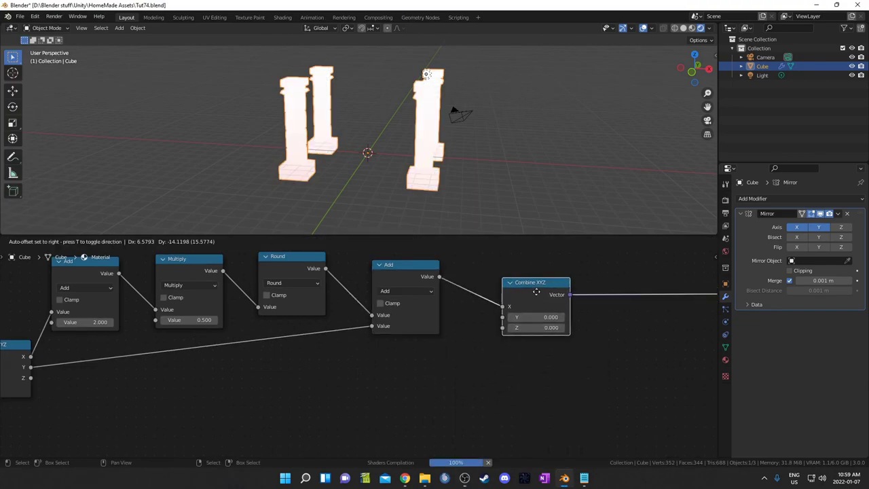
click(537, 293)
Wire the last Add node into Combine XYZ's Y input and the Separate XYZ's X and Z outputs into X and Z.
drag(509, 317, 508, 328)
drag(546, 296, 541, 331)
middle_drag(400, 383, 504, 327)
drag(135, 300, 606, 295)
middle_drag(314, 419, 301, 436)
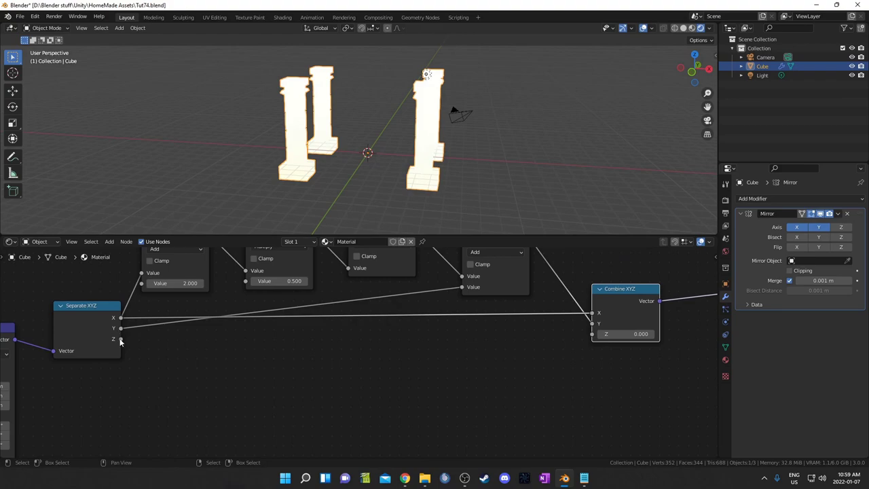
drag(120, 340, 592, 334)
middle_drag(610, 348, 497, 345)
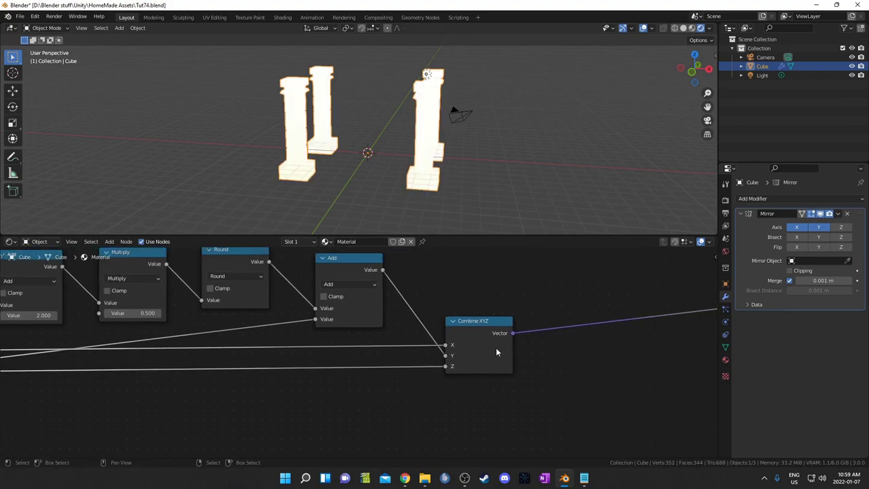
Reposition the Principled BSDF and Material Output nodes at the end of the node tree.
scroll(497, 346, down, 6)
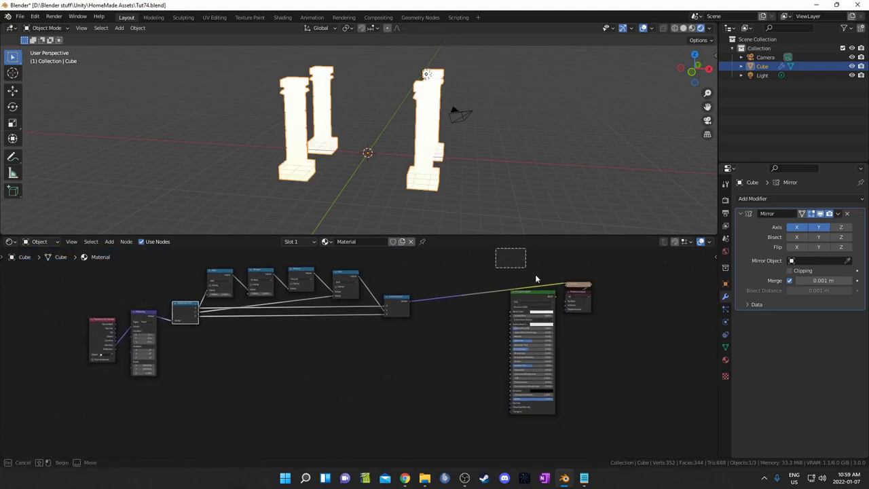
drag(565, 299, 593, 314)
key(g)
click(578, 353)
Examine the links running from the Separate XYZ node through the math nodes to Combine XYZ.
scroll(484, 372, up, 6)
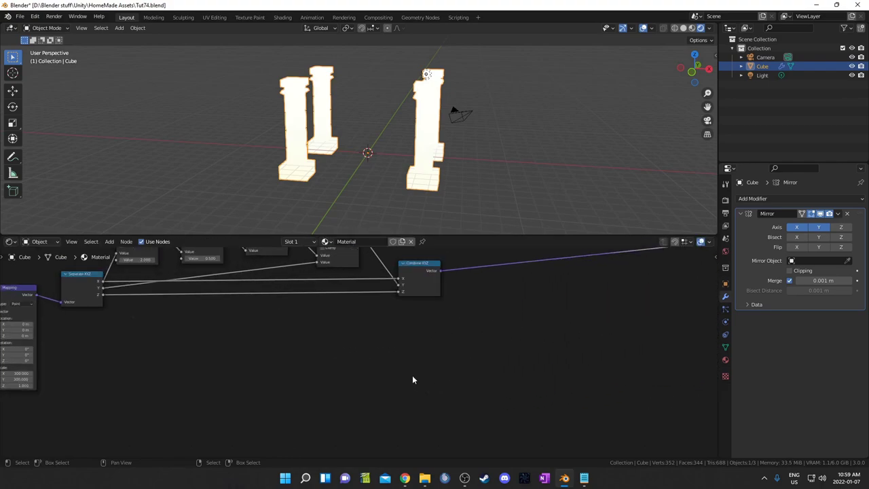
middle_drag(356, 353, 454, 356)
scroll(318, 405, up, 2)
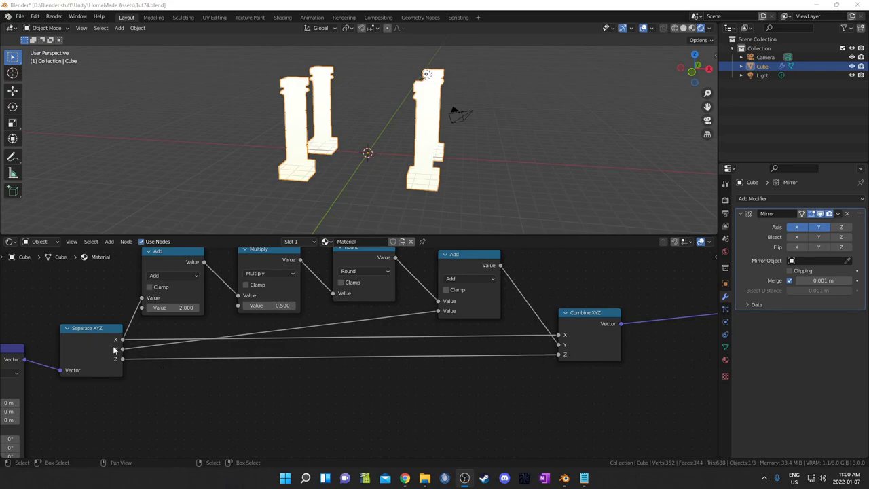
middle_drag(540, 338, 539, 333)
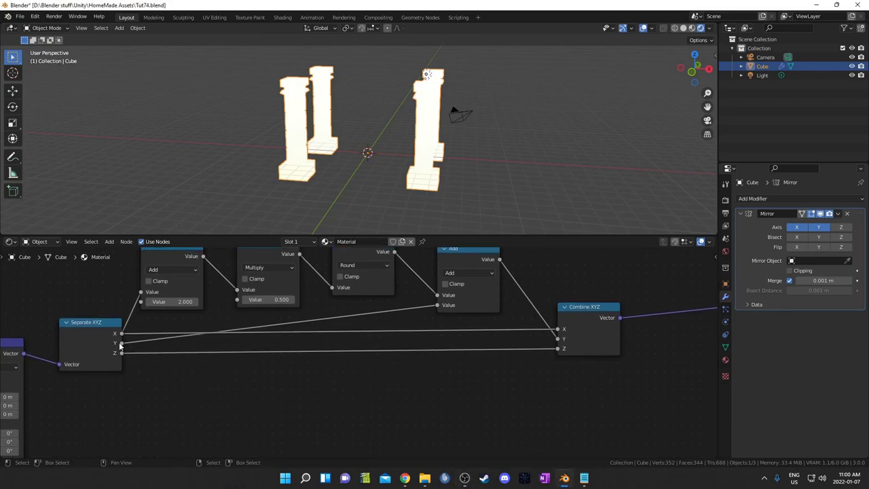
middle_drag(511, 360, 550, 368)
scroll(550, 367, down, 1)
middle_drag(534, 400, 512, 361)
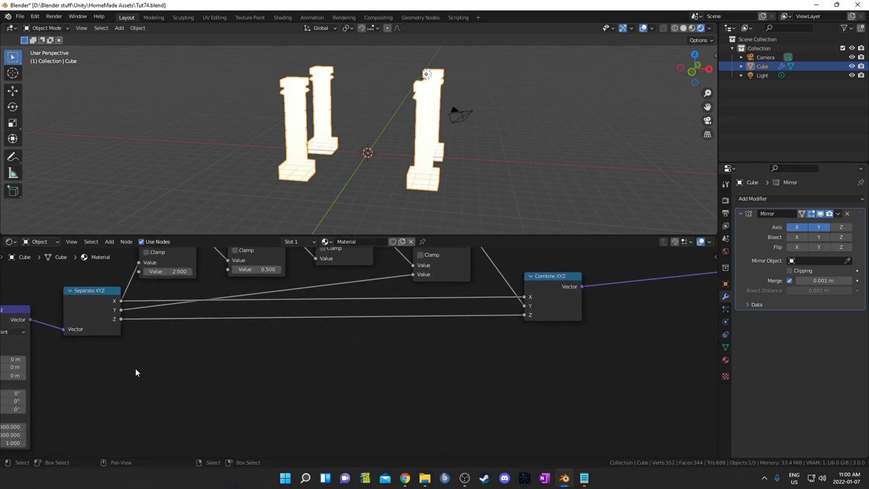
middle_drag(213, 381, 216, 381)
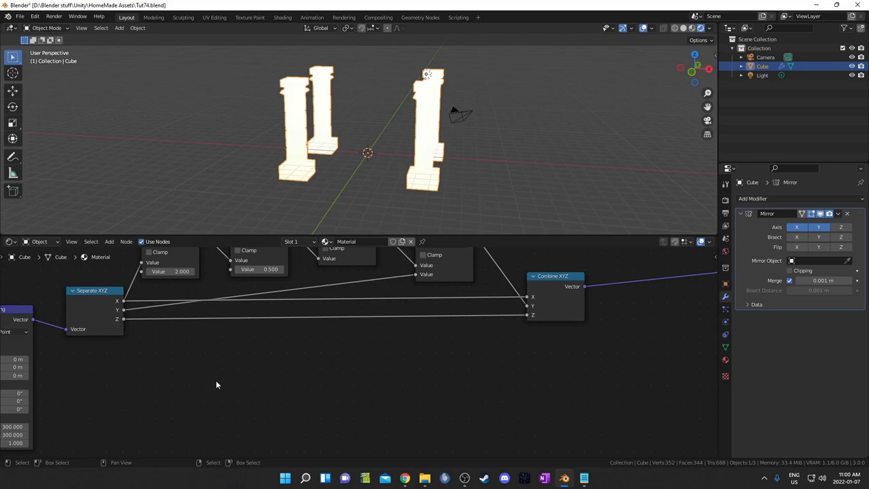
Duplicate the Separate XYZ node onto the Combine XYZ's output link and place the copy below the first row of nodes.
click(105, 314)
key(shift+d)
click(6, 305)
scroll(2, 333, down, 6)
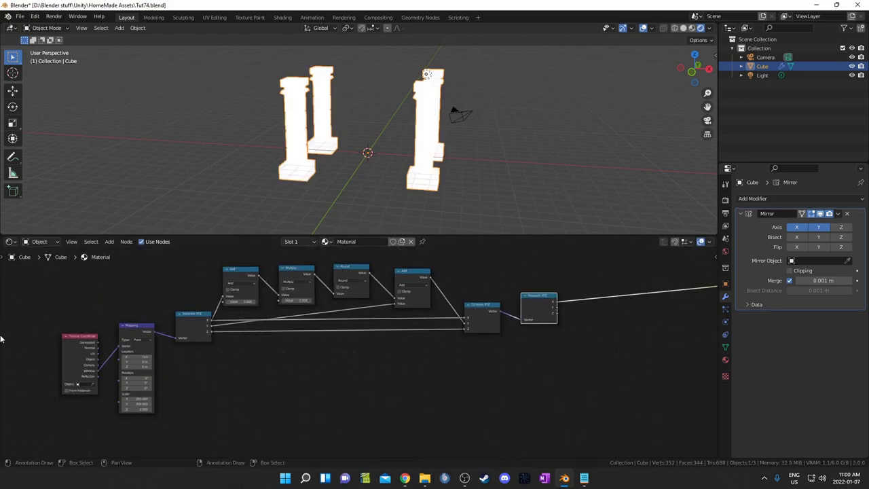
drag(539, 303, 193, 409)
Add three reroute points on the Combine XYZ's output link to guide it back around to the lower Separate XYZ node.
middle_drag(305, 383, 293, 367)
mouse_move(366, 354)
shift+right_down()
mouse_move(338, 327)
mouse_move(341, 339)
shift+right_up()
key(g)
click(553, 284)
key(g)
click(111, 371)
shift+right_drag(160, 381, 163, 380)
key(g)
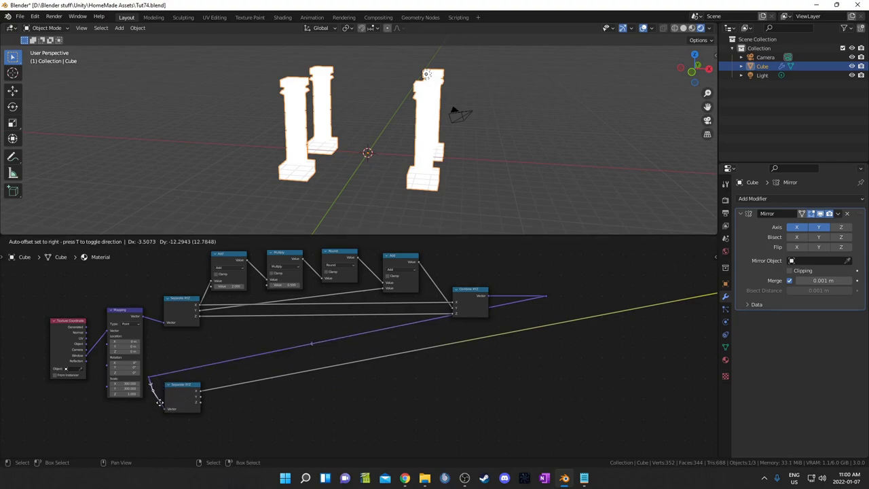
click(157, 415)
Add another reroute just after Combine XYZ and place it below the first bend of the link.
middle_drag(358, 380, 309, 386)
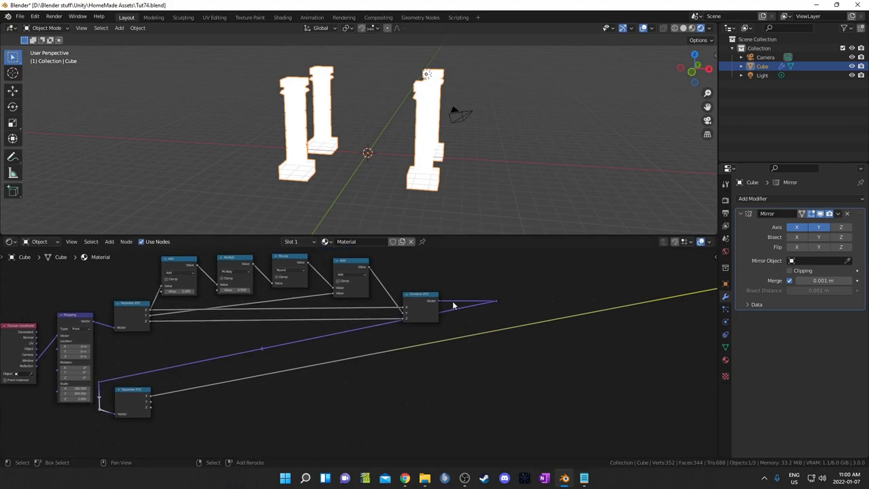
shift+right_drag(454, 306, 467, 313)
key(g)
click(504, 331)
middle_drag(446, 388, 452, 333)
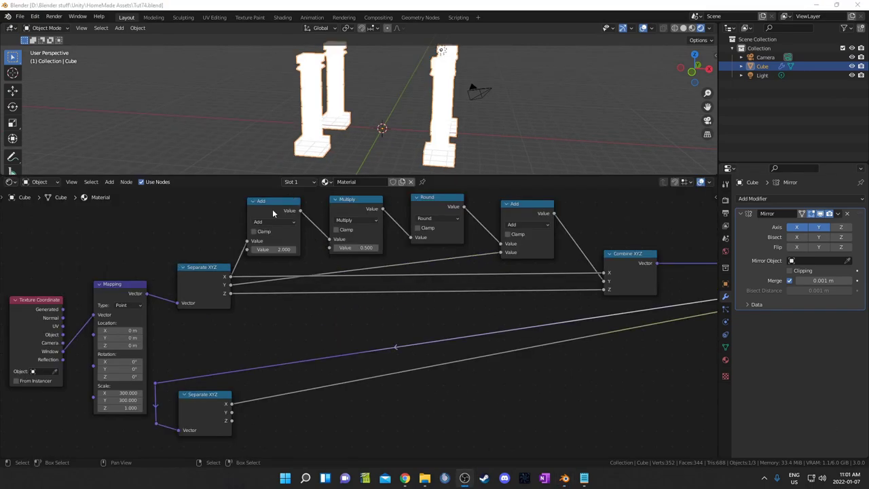
Duplicate the first Add node onto the link from the lower Separate XYZ's X output.
click(272, 209)
key(shift+d)
middle_drag(420, 327, 394, 272)
click(365, 283)
Duplicate the new Add node four times along the link so five Add nodes form the lower row.
key(shift+d)
click(365, 333)
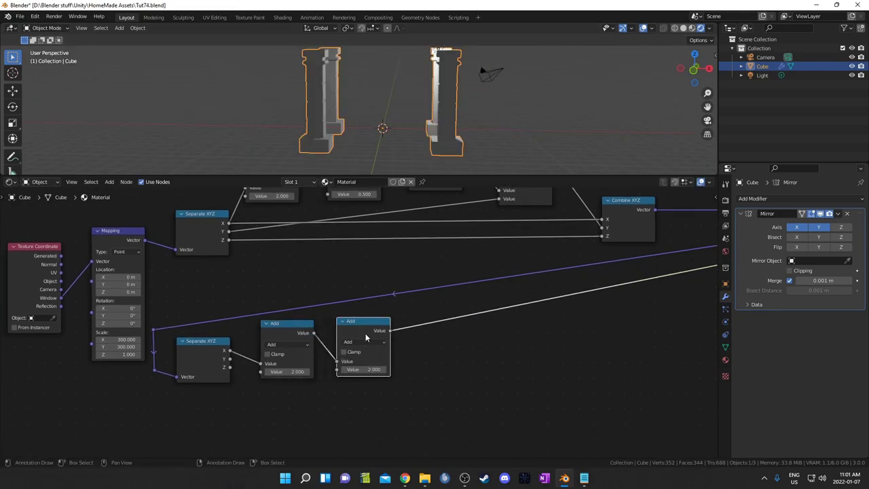
key(shift+d)
click(452, 332)
key(shift+d)
click(554, 329)
key(shift+d)
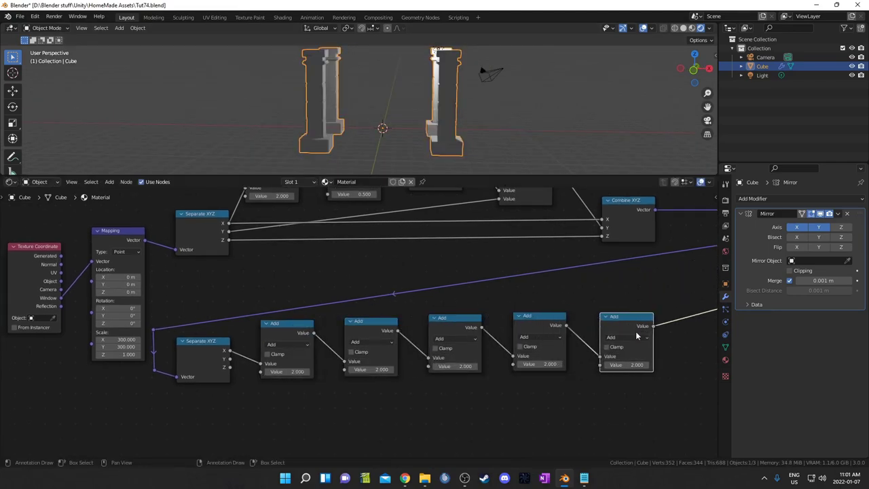
click(640, 328)
Set the second value of the lower row's first Add node to 1.
scroll(673, 379, up, 1)
click(281, 372)
key(Return)
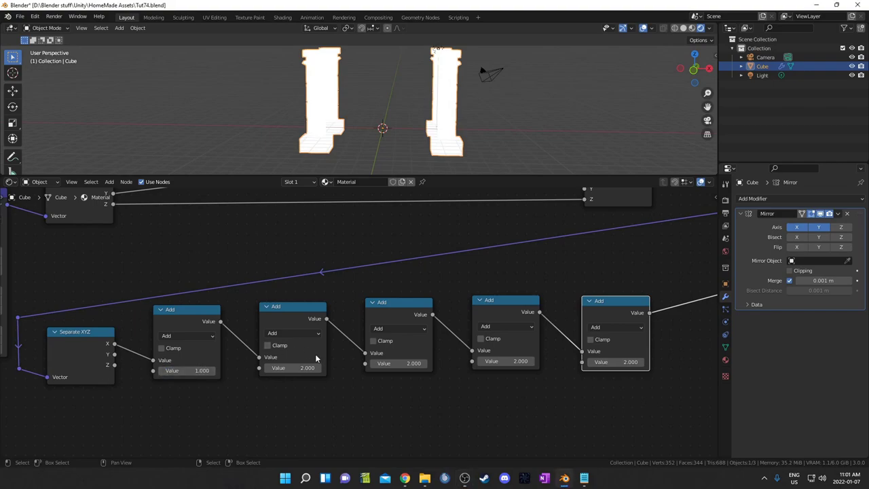
Change the lower row's second math node to Absolute and its third one to Modulo.
click(304, 333)
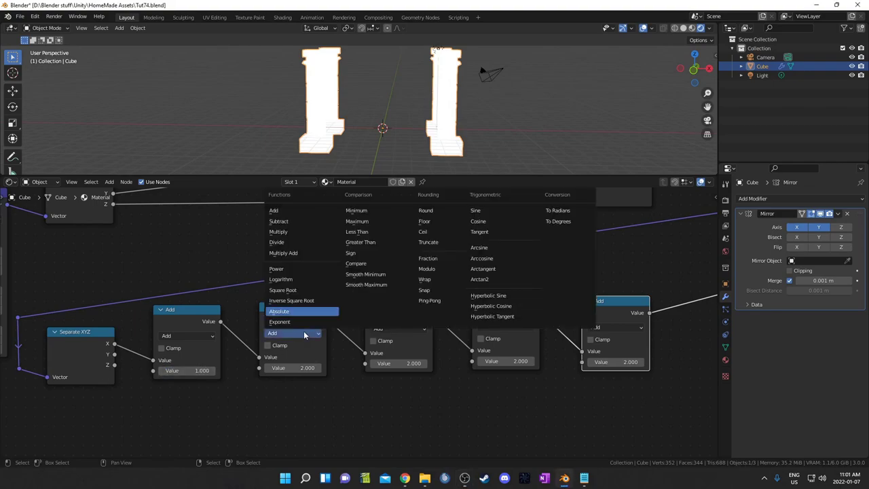
click(304, 331)
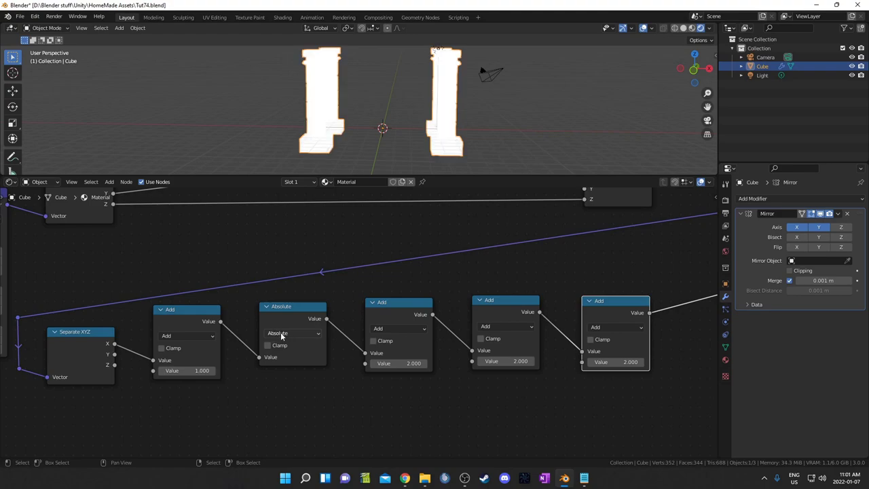
middle_drag(368, 375, 349, 369)
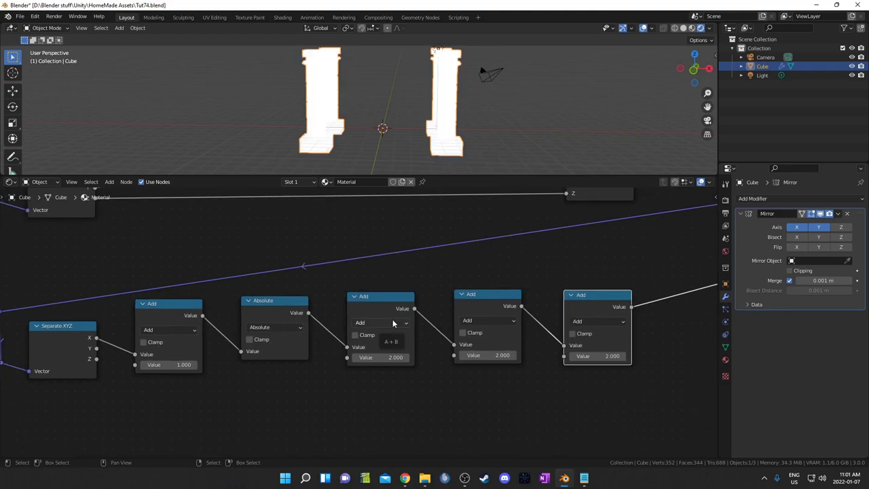
click(393, 323)
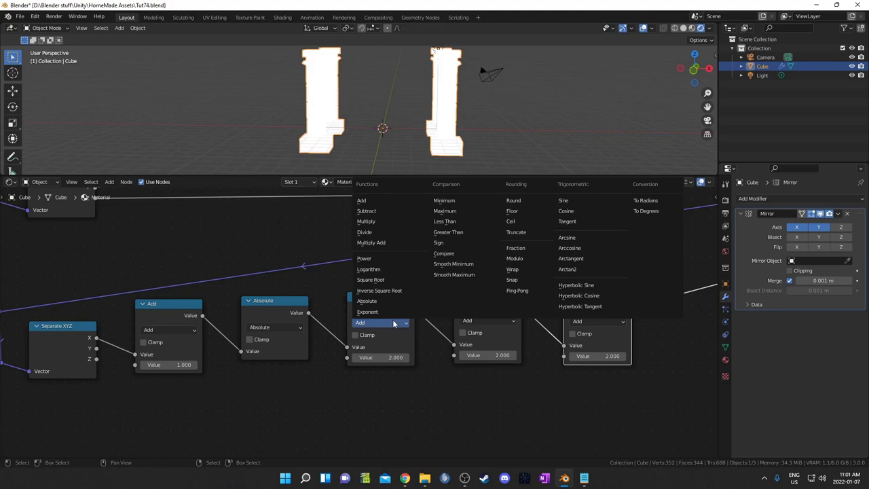
click(523, 258)
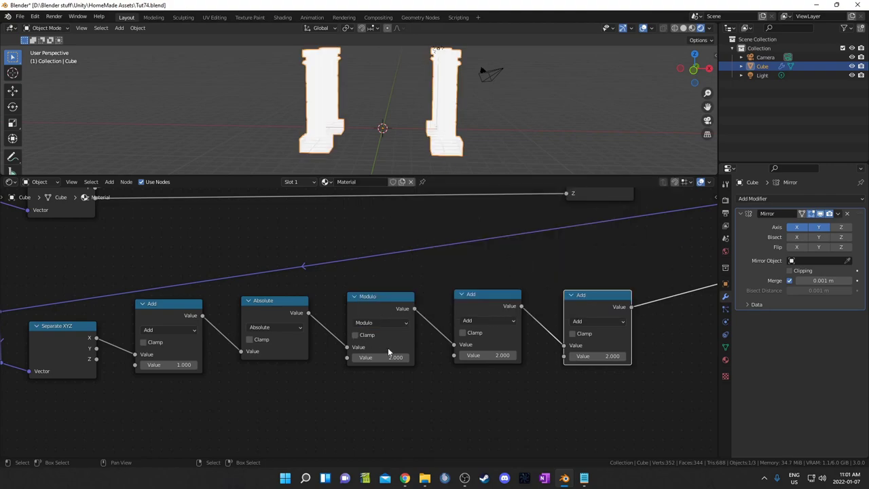
Change the lower row's fourth math node to Subtract and set its second value to 1.
middle_drag(457, 354, 403, 357)
click(423, 306)
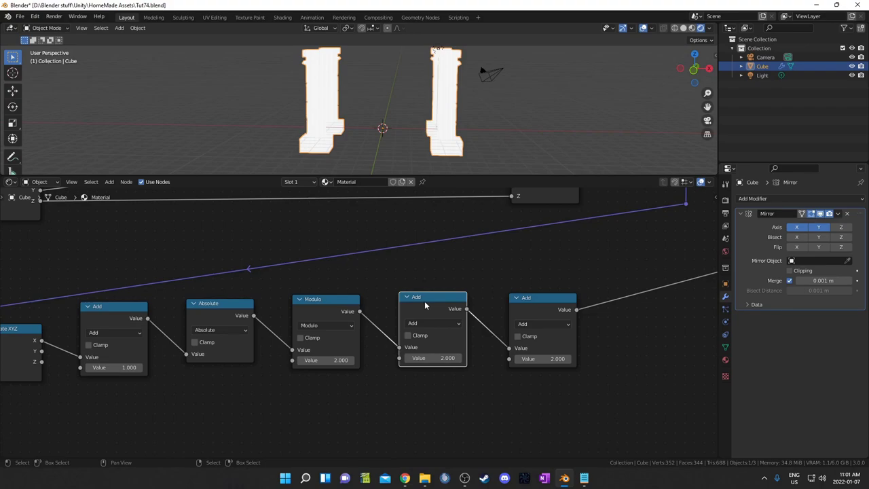
click(447, 324)
click(447, 331)
middle_drag(447, 330, 440, 325)
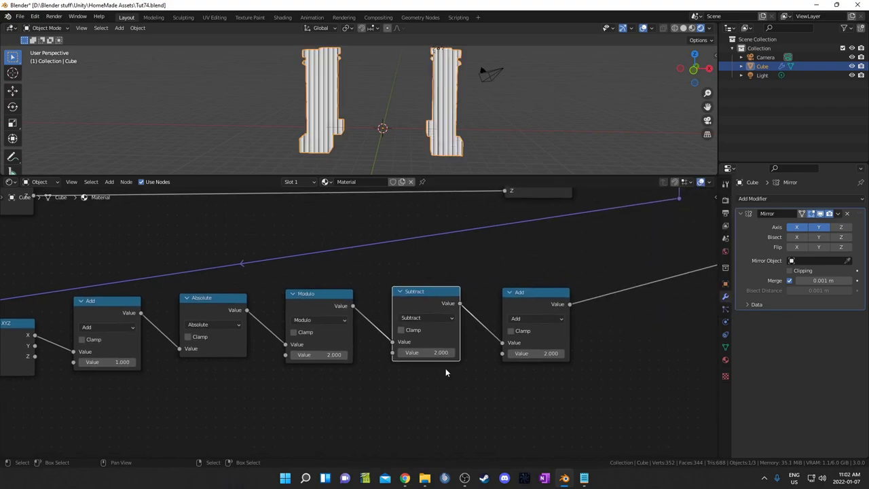
click(430, 352)
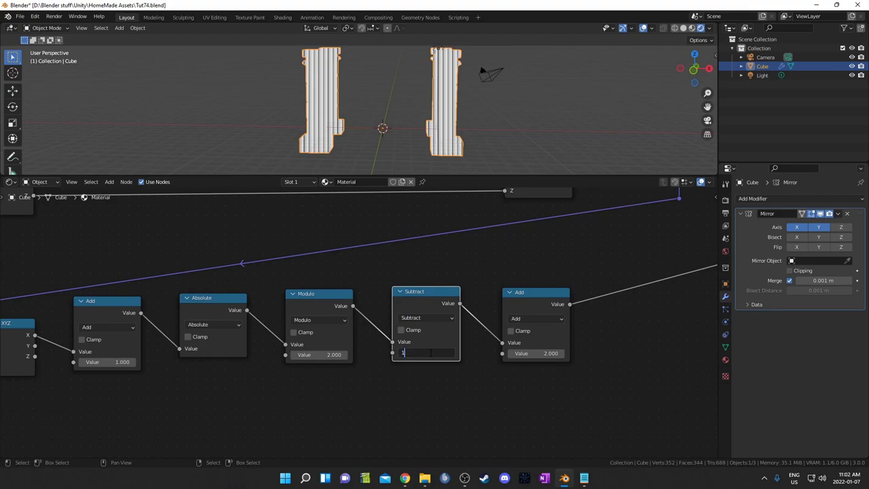
text(1)
key(Return)
Change the lower row's fifth math node from Add to Absolute.
middle_drag(533, 380, 460, 378)
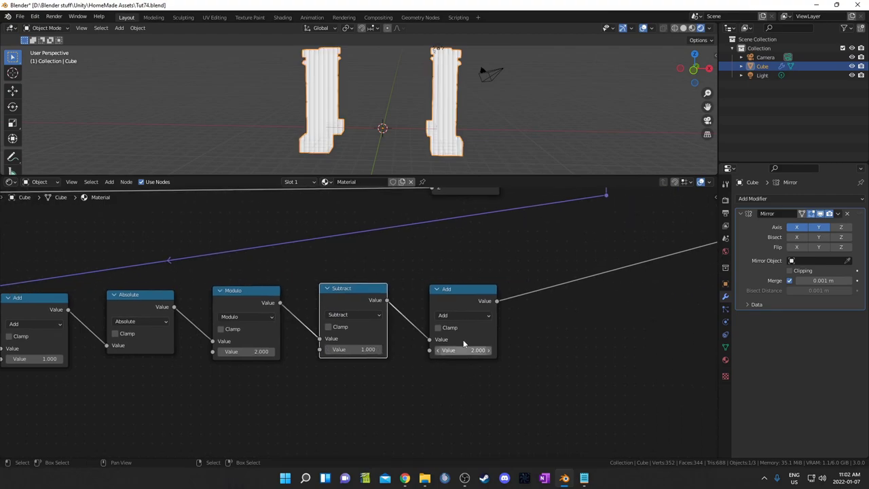
click(462, 316)
click(449, 443)
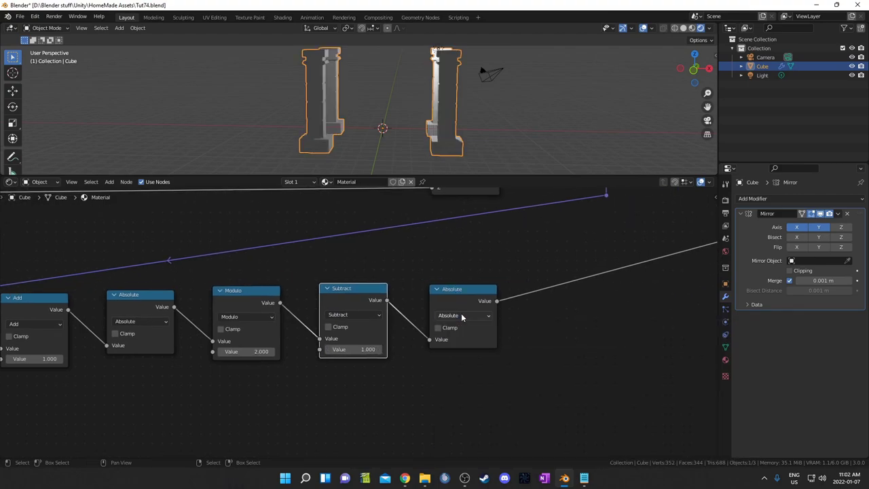
Move the lower row's five math nodes together slightly upward, clearing space beneath them.
scroll(612, 275, down, 2)
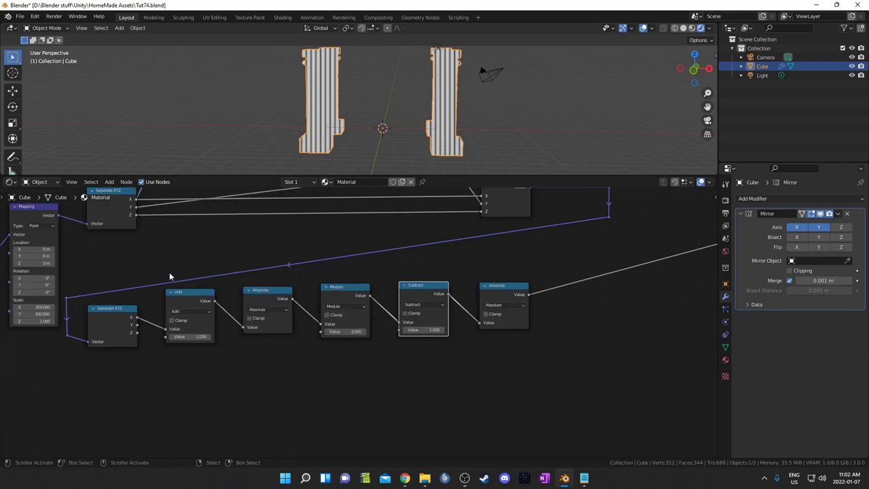
drag(170, 276, 551, 396)
key(g)
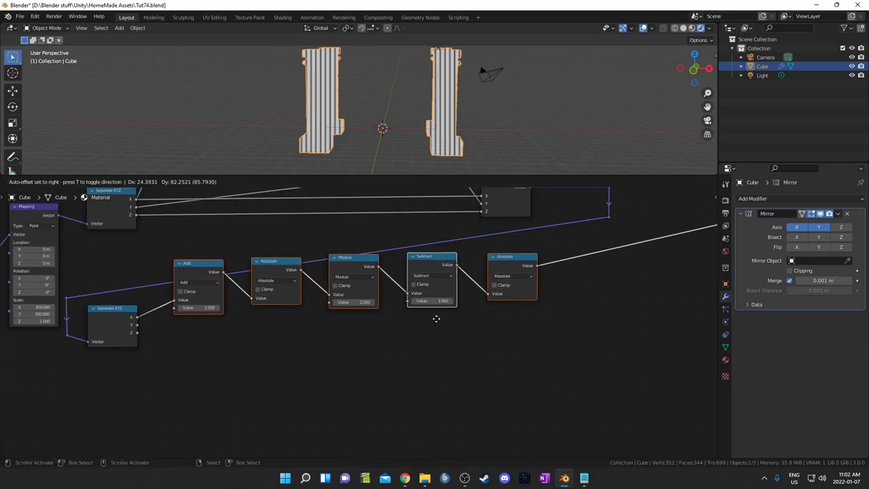
click(436, 319)
Duplicate the five-node math row beneath itself and feed the copy's Add node from the lower Separate XYZ's Y output.
key(shift+d)
click(441, 385)
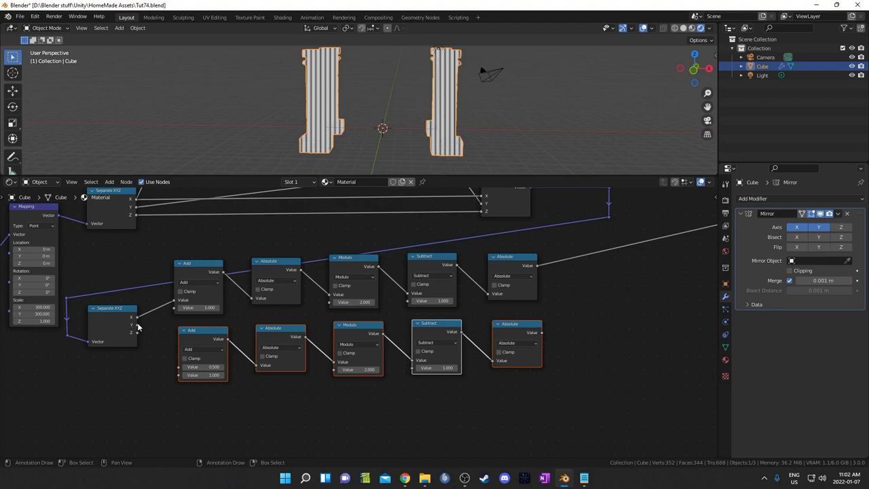
drag(137, 324, 182, 374)
middle_drag(182, 374, 65, 378)
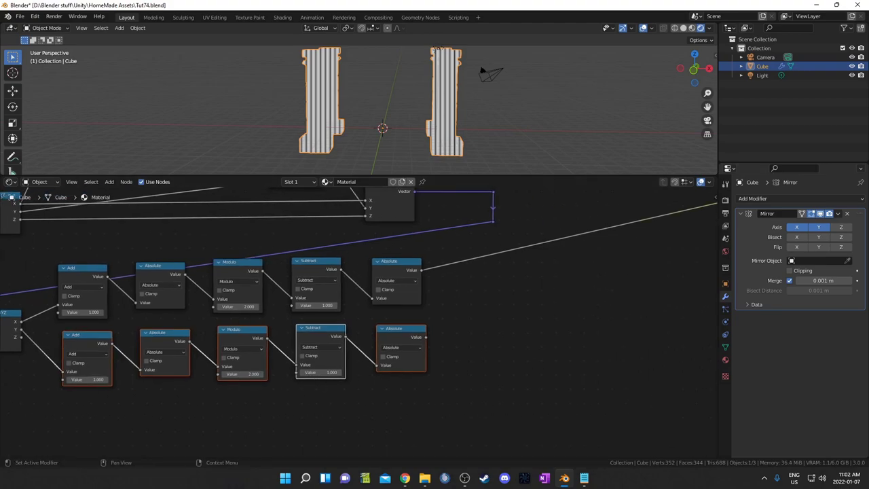
Duplicate the Combine XYZ node and insert the copy on the link leaving the upper copy's final Absolute node, using its X input.
middle_drag(381, 193, 390, 224)
click(390, 223)
key(shift+d)
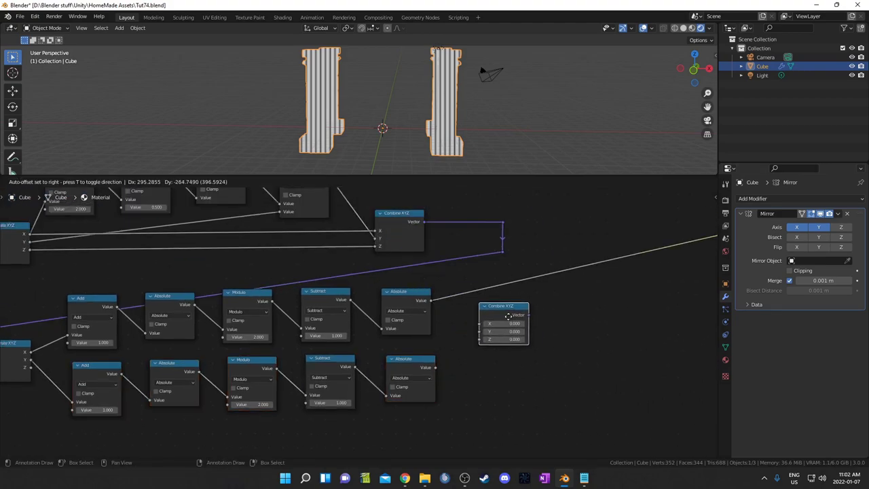
click(513, 301)
drag(513, 301, 511, 343)
middle_drag(511, 343, 513, 316)
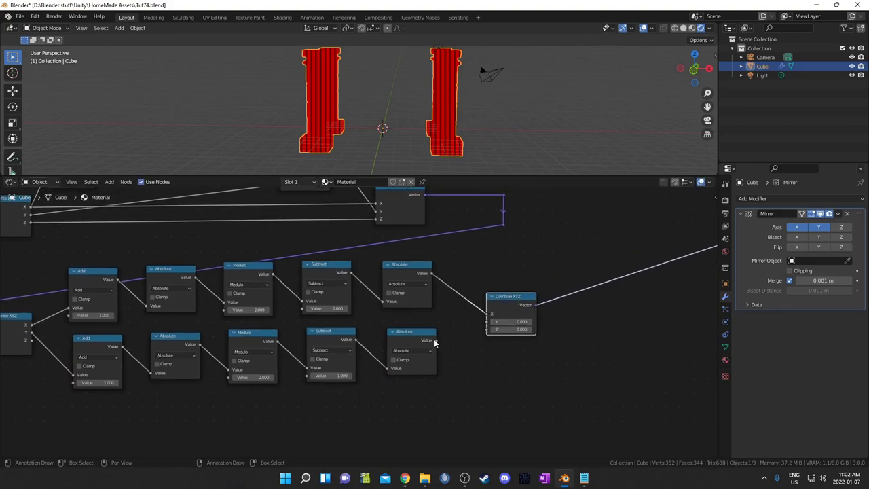
Connect the duplicated row's final Absolute output to the new Combine XYZ's Y input.
middle_drag(172, 334, 293, 328)
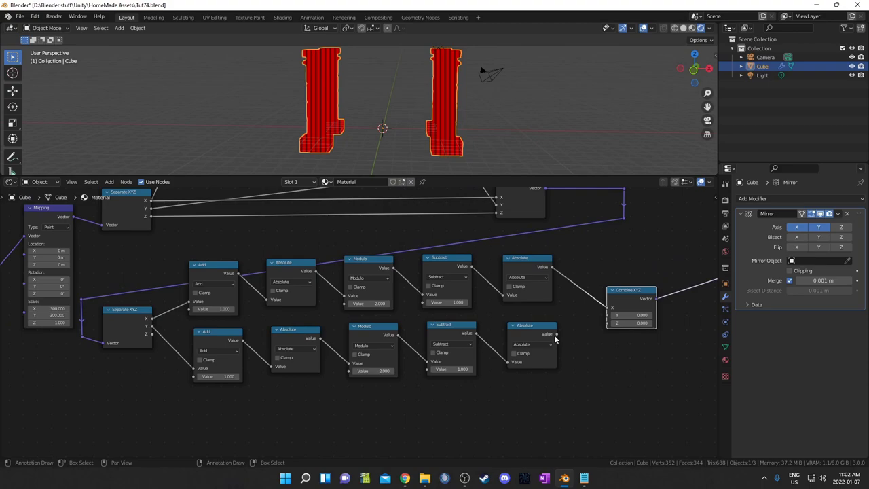
drag(556, 335, 609, 315)
ctrl+scroll(563, 330, right, 3)
scroll(485, 129, up, 3)
middle_drag(482, 120, 613, 316)
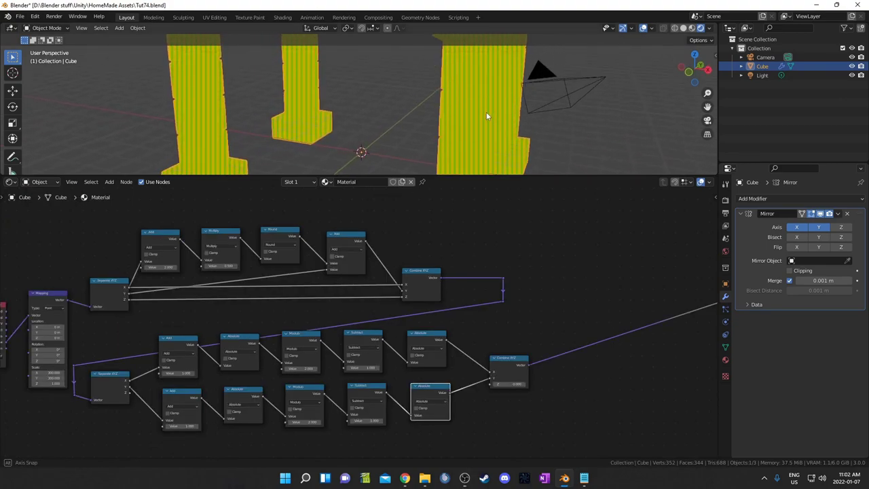
middle_drag(487, 116, 478, 124)
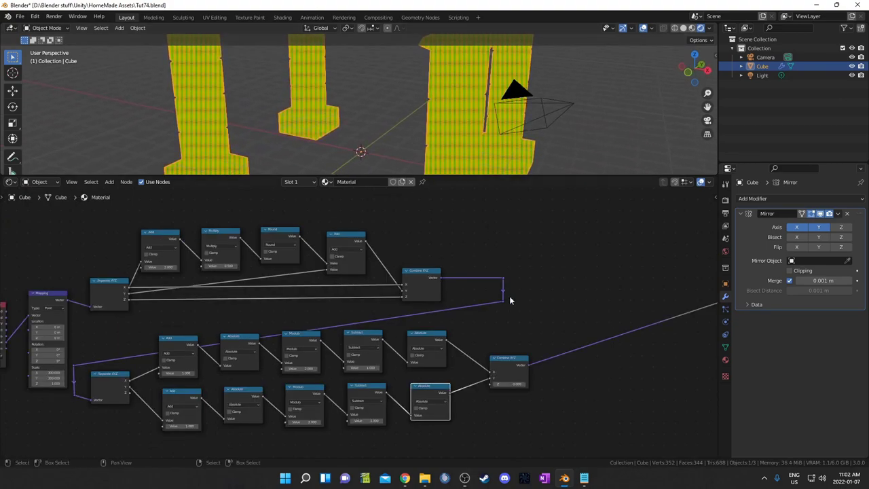
Insert a Gradient Texture on the link after the new Combine XYZ and set its type to Spherical.
middle_drag(605, 353, 551, 326)
key(shift+a)
click(554, 326)
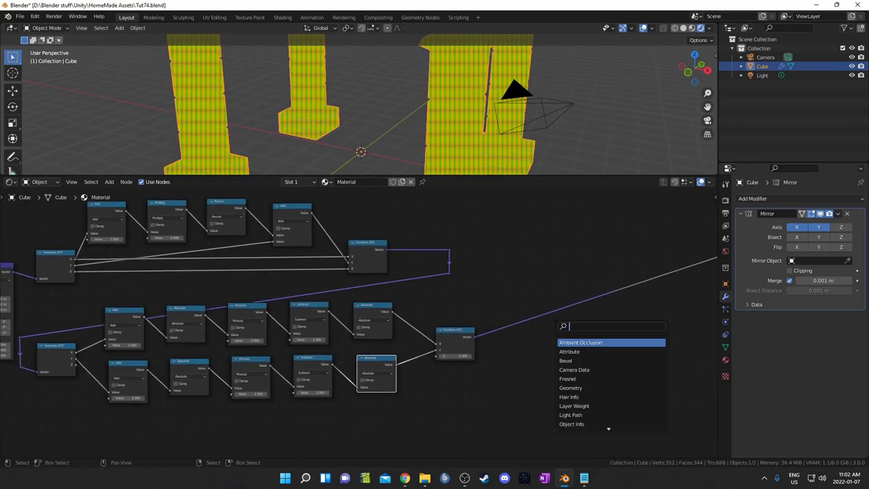
text(grad)
key(Return)
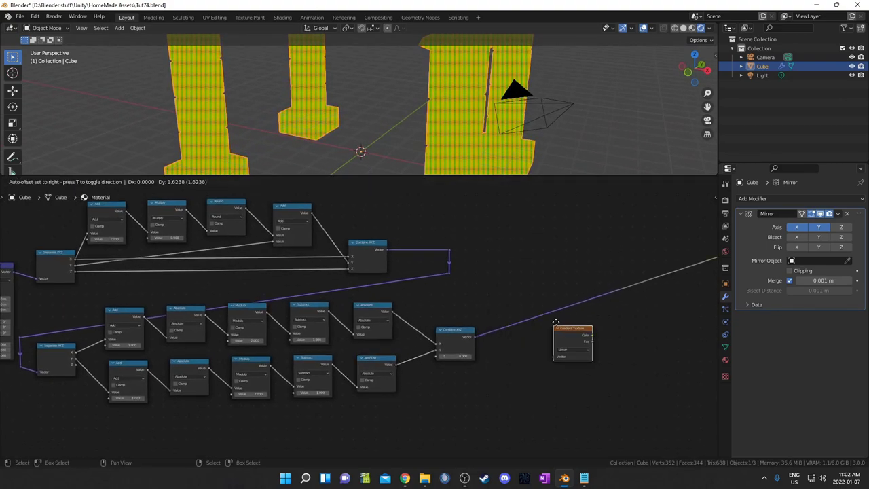
click(516, 297)
click(533, 325)
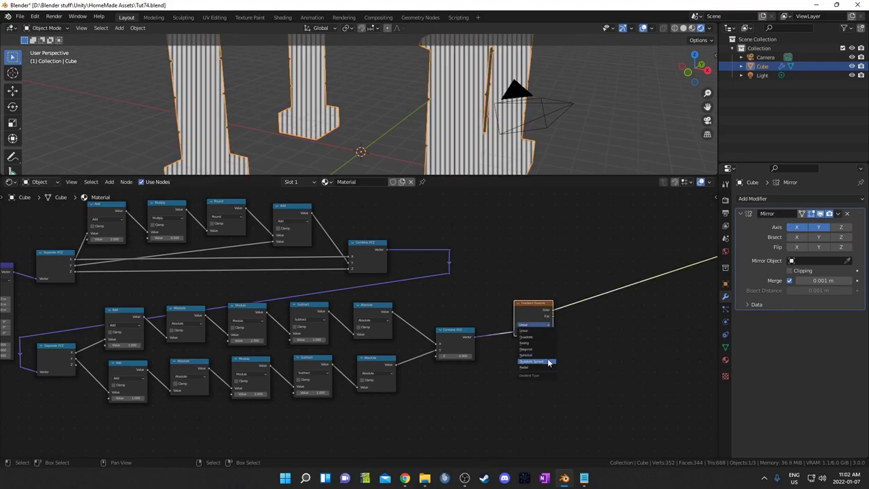
click(547, 355)
Set the Mapping node's X and Y scale to 30.
scroll(544, 95, up, 3)
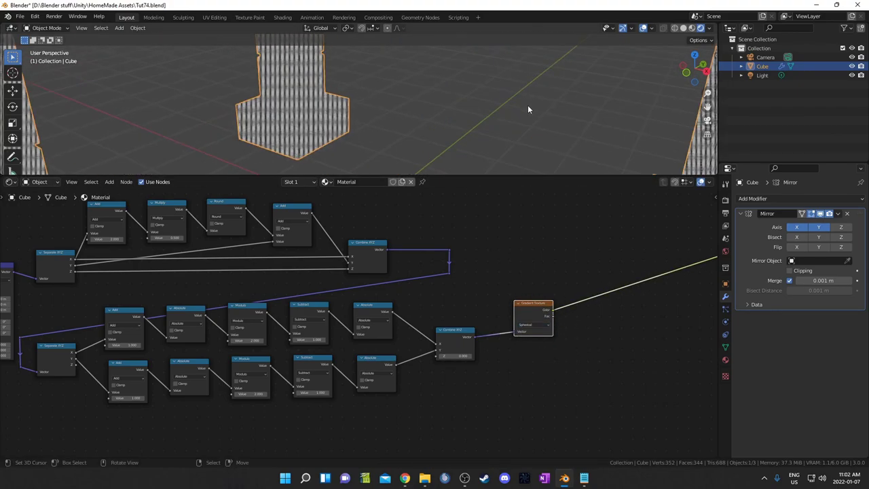
scroll(283, 113, up, 5)
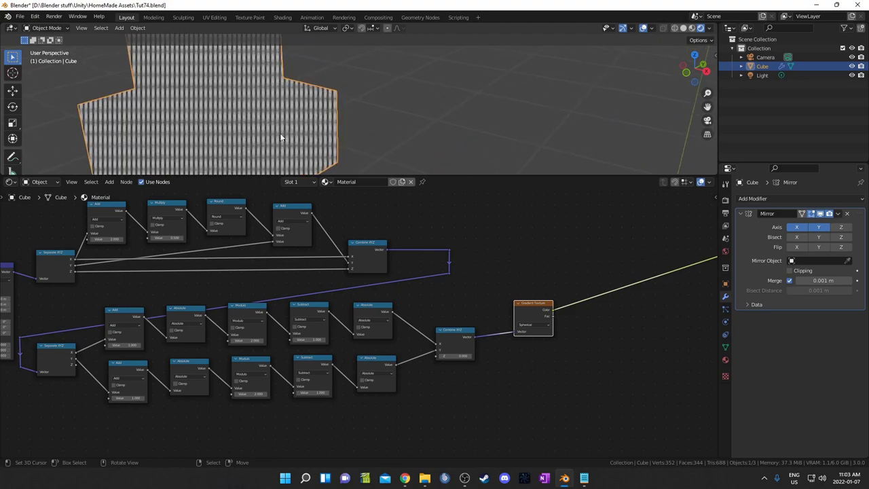
scroll(280, 134, down, 1)
middle_drag(24, 377, 350, 362)
click(325, 337)
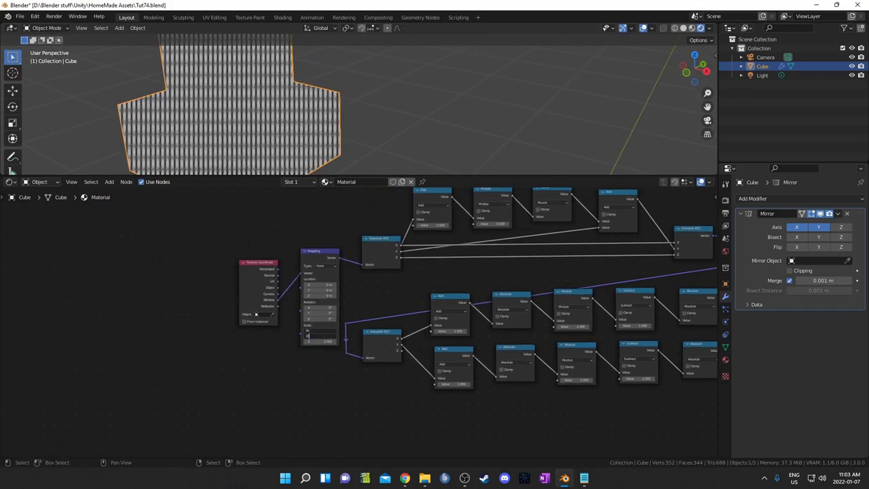
key(Return)
middle_drag(361, 90, 354, 127)
scroll(355, 124, down, 8)
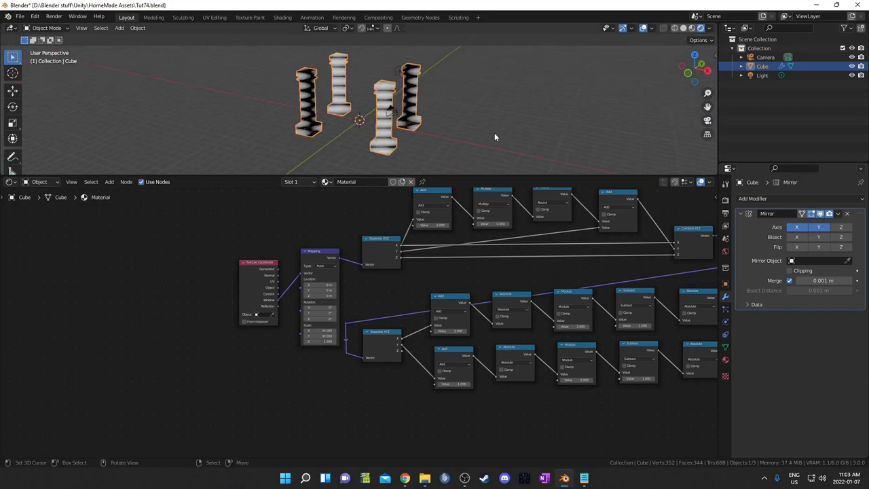
middle_drag(487, 133, 502, 108)
scroll(399, 116, up, 5)
scroll(249, 290, up, 3)
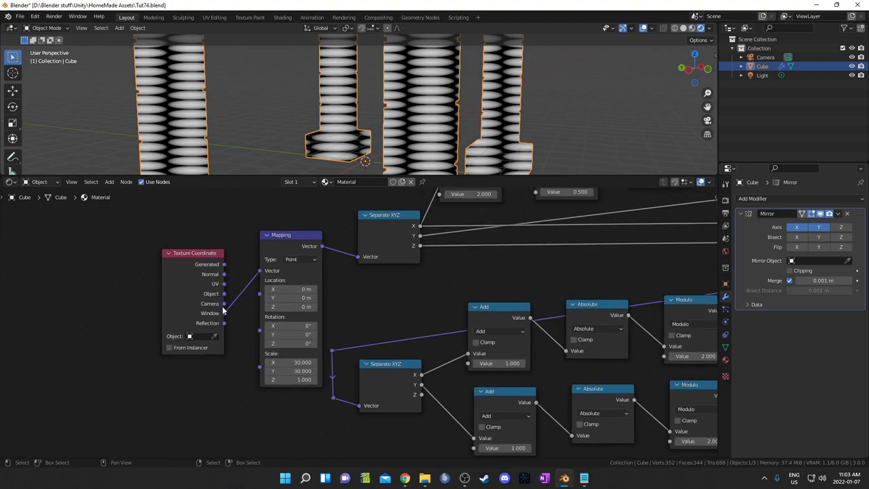
Try Object coordinates as the Mapping node's vector input, and reconnect the Window output.
drag(224, 294, 260, 271)
scroll(437, 116, down, 6)
middle_drag(437, 116, 435, 129)
scroll(436, 129, up, 4)
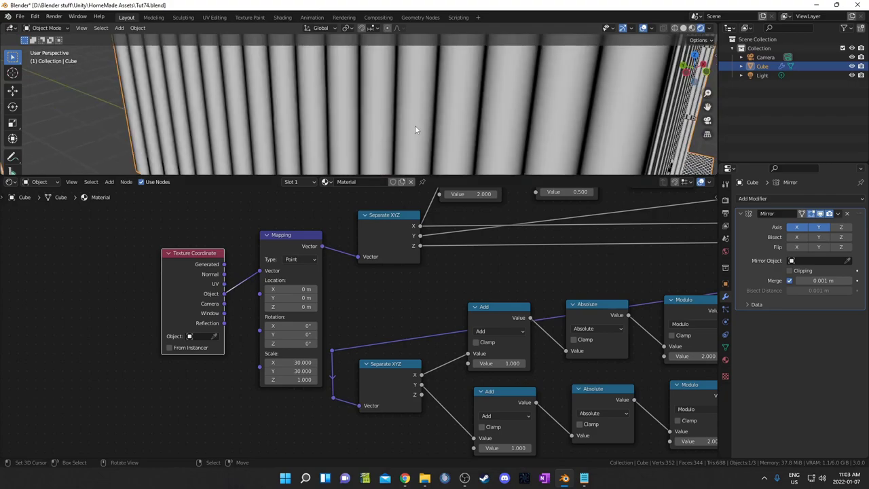
scroll(415, 125, down, 2)
drag(224, 312, 259, 271)
scroll(424, 154, down, 3)
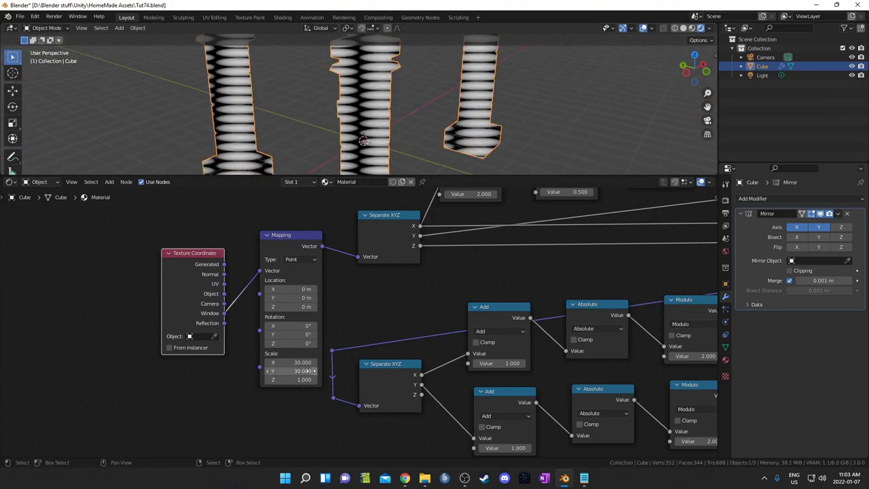
Set the Mapping node's X scale to 90.
click(291, 362)
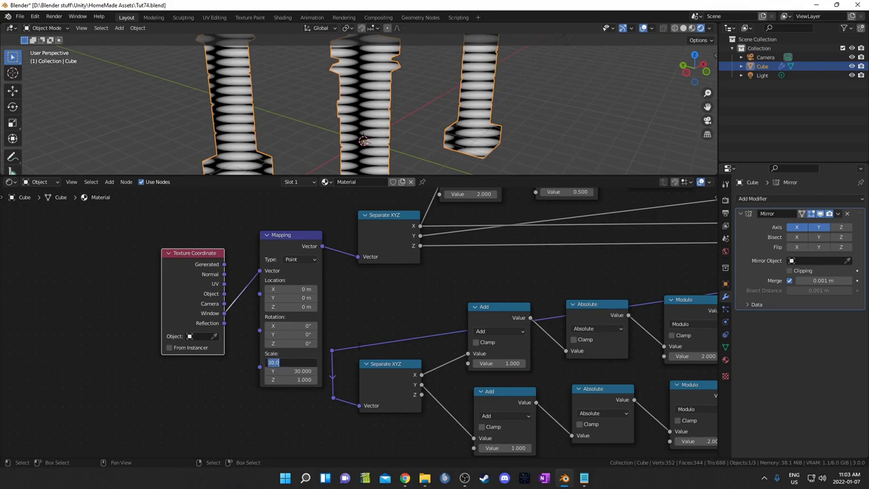
text(30)
key(Return)
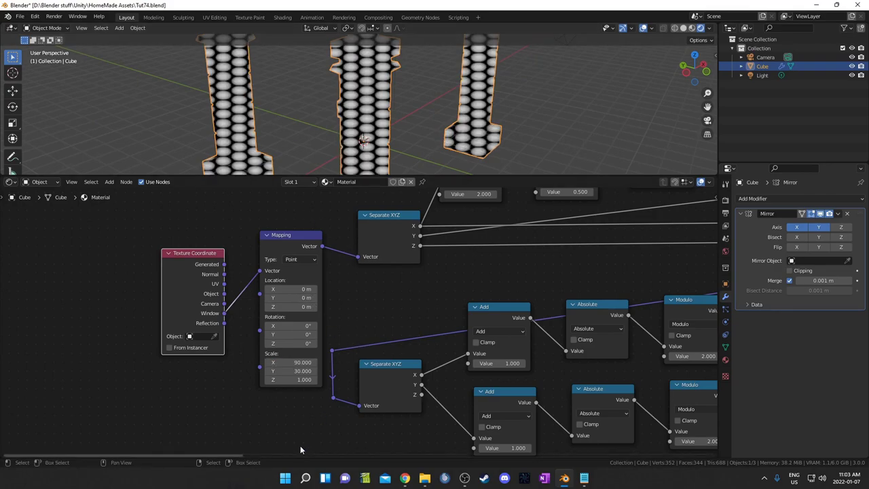
Try X scales of 124 and 200 on the Mapping node, and return the value to 90.
drag(289, 362, 292, 363)
click(293, 362)
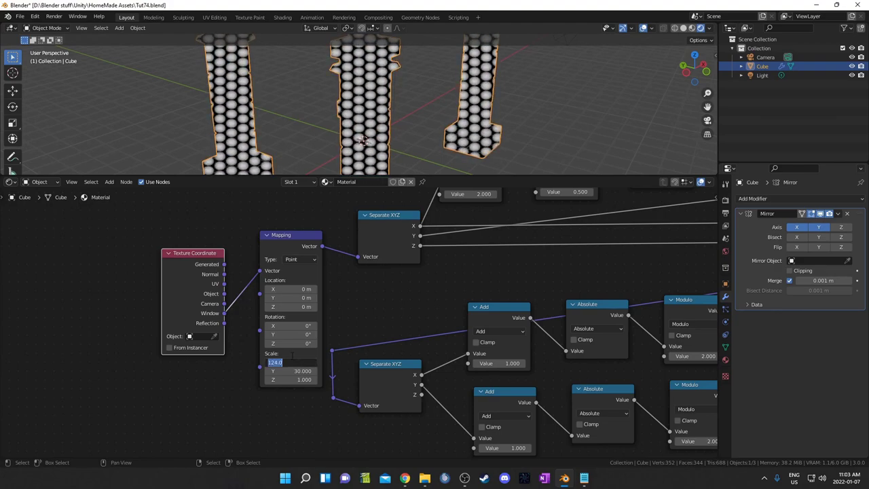
text(200)
key(Return)
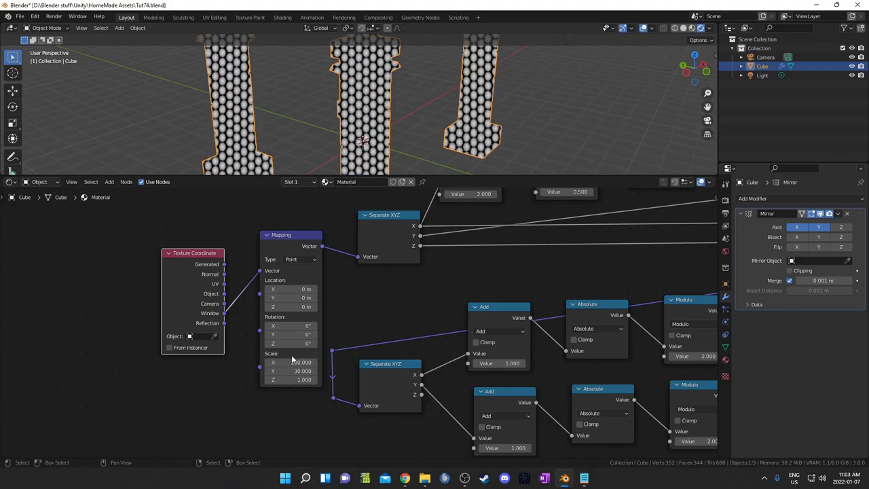
click(293, 362)
key(Return)
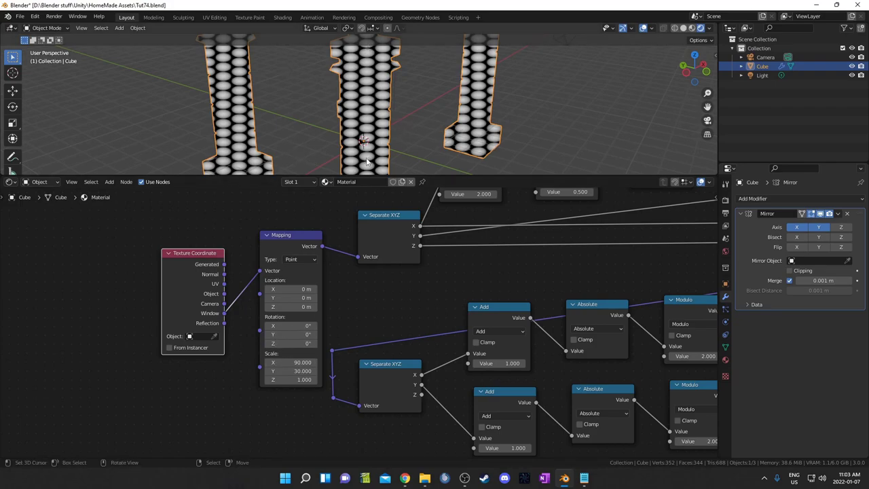
Set the Mapping node's scale to 300 on X and 100 on Y.
scroll(440, 364, down, 2)
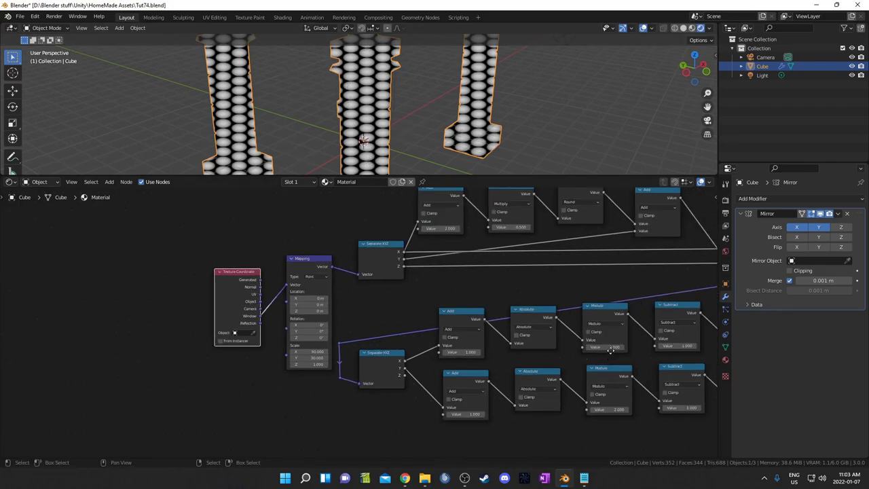
middle_drag(604, 349, 247, 339)
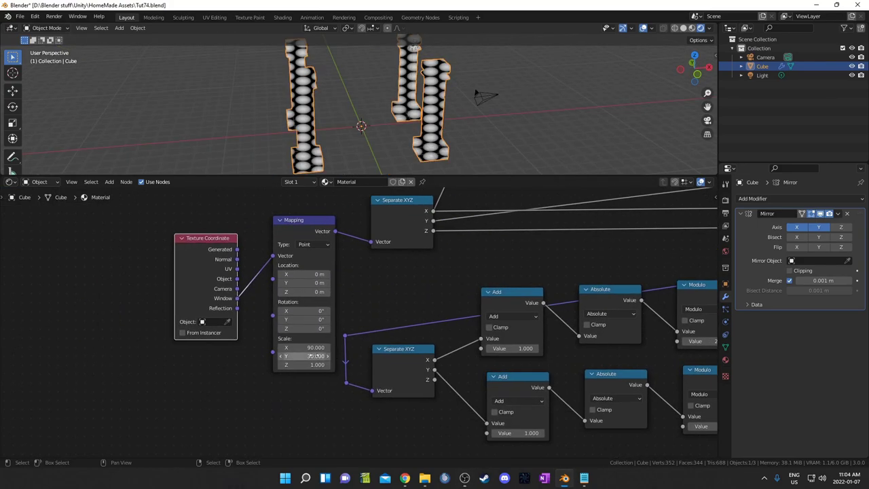
double_click(303, 347)
text(300)
key(Tab)
text(100)
key(Return)
Add a ColorRamp node on the link leaving the Gradient Texture's Color output.
scroll(343, 95, up, 4)
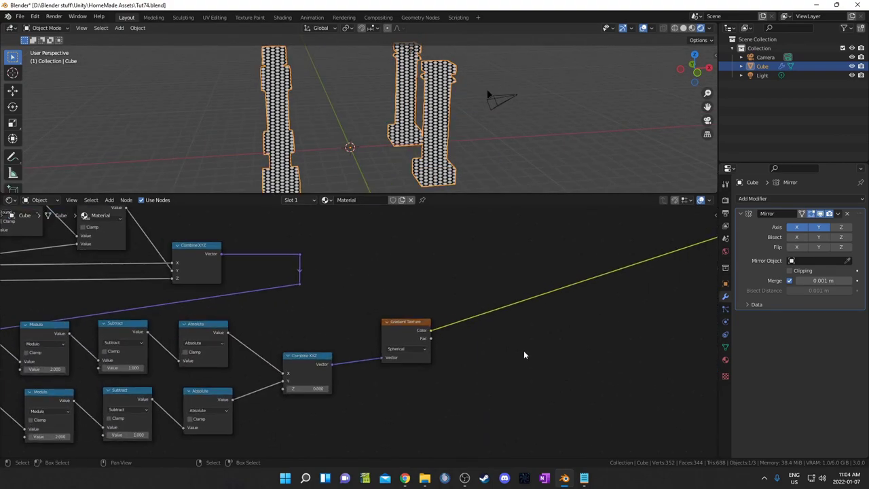
key(shift+a)
text(color)
key(Return)
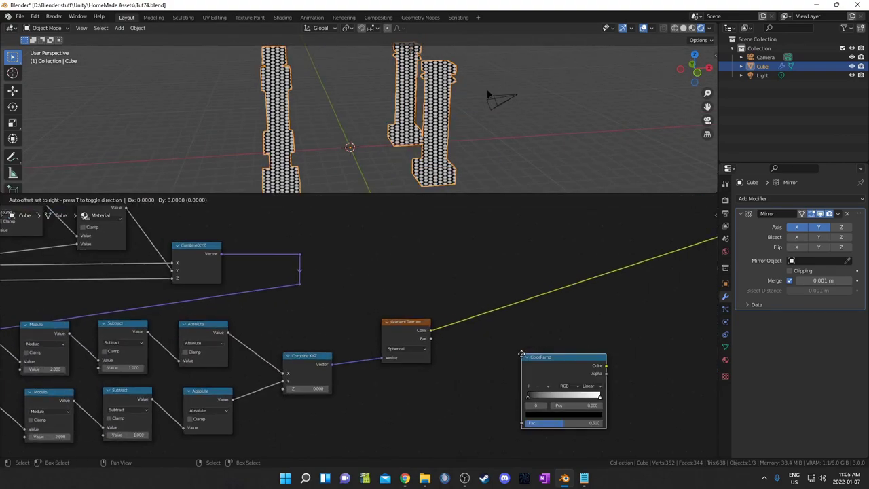
click(466, 277)
Set the new ColorRamp's interpolation to Constant.
middle_drag(586, 345, 421, 383)
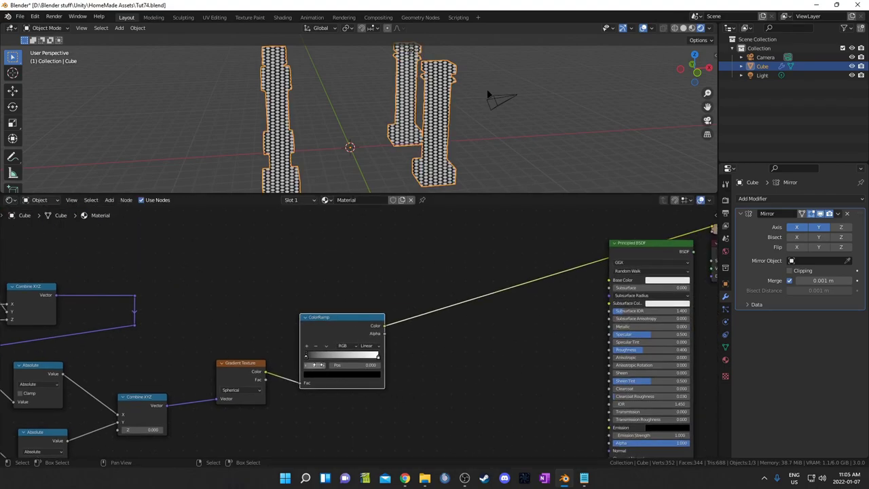
click(367, 347)
click(379, 384)
Duplicate the constant ColorRamp and place the unconnected copy above the original.
middle_drag(298, 331, 280, 357)
key(shift+d)
click(362, 218)
scroll(360, 320, down, 1)
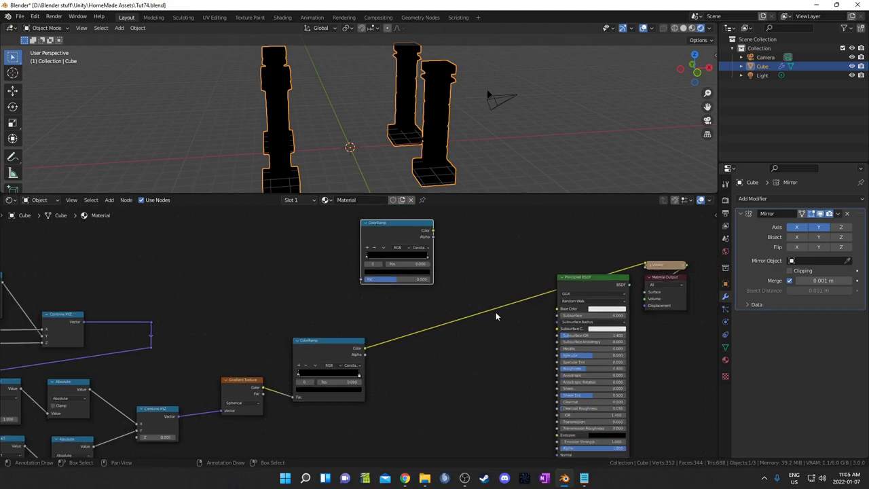
Duplicate the unconnected ColorRamp once more and arrange the two copies side by side above the node chain.
middle_drag(495, 312, 432, 358)
key(shift+d)
click(643, 279)
drag(355, 303, 399, 231)
drag(514, 243, 495, 224)
Set the white stop of the ColorRamp fed by the Gradient Texture to position 0.5.
middle_drag(367, 353, 462, 323)
scroll(472, 345, up, 1)
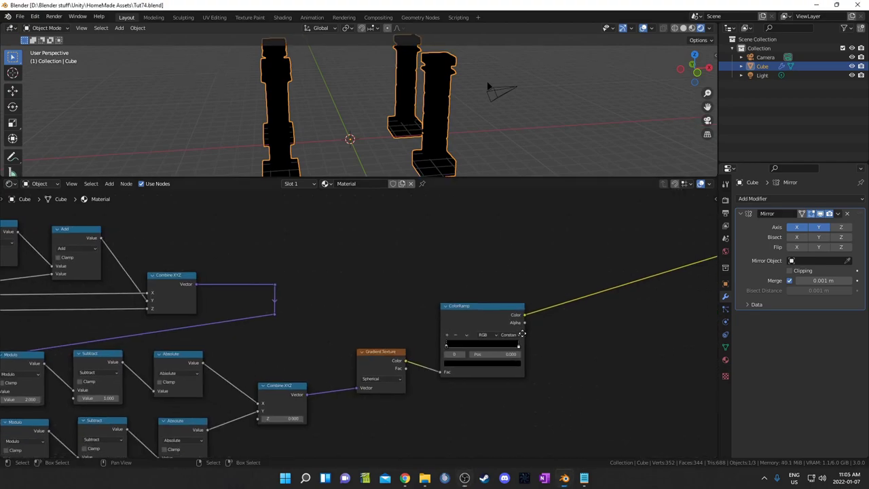
scroll(523, 333, up, 5)
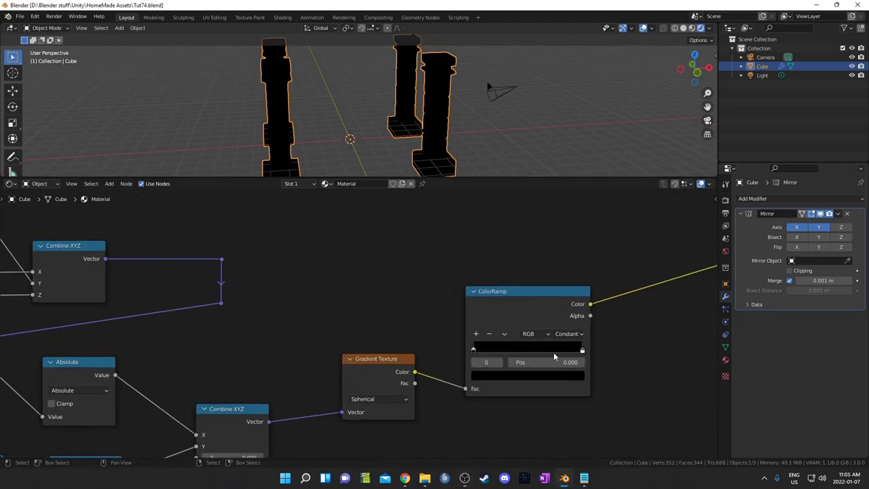
drag(583, 352, 526, 352)
click(561, 362)
text(0.5)
key(Return)
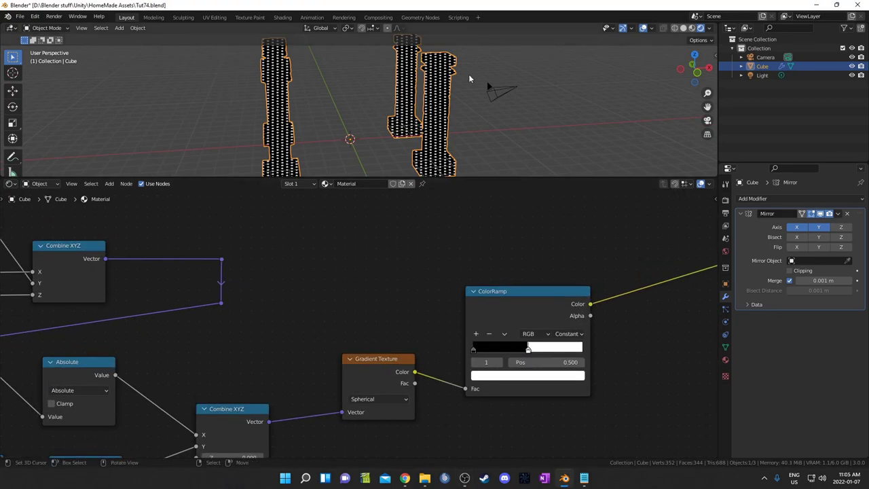
Try Ease interpolation on the connected ColorRamp and move its black stop close to the white stop.
scroll(405, 108, up, 3)
scroll(549, 114, up, 4)
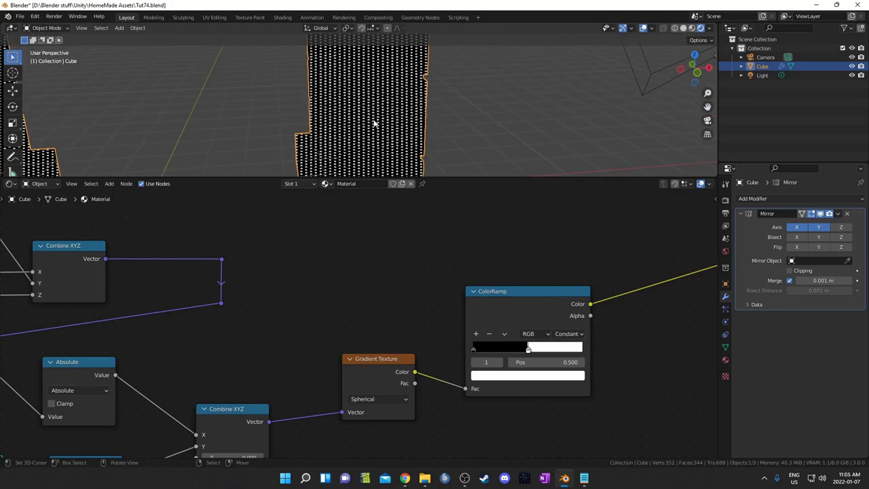
click(567, 333)
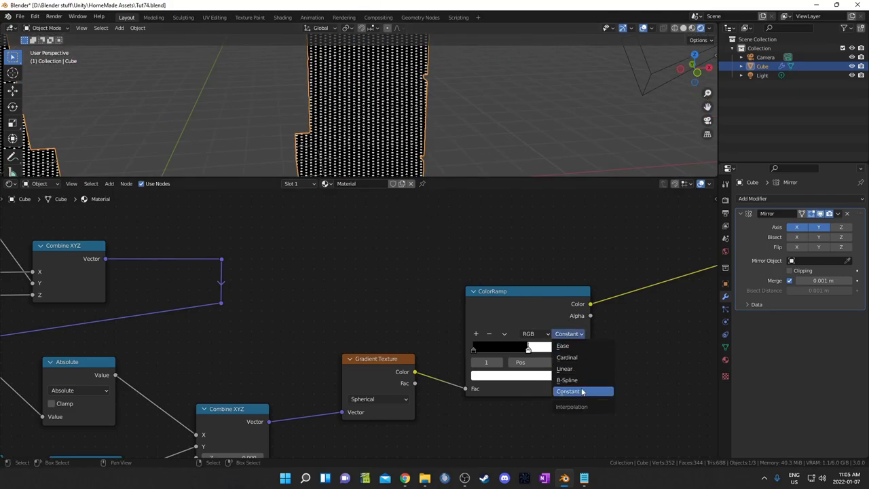
click(585, 347)
drag(477, 350, 528, 351)
scroll(382, 83, up, 5)
scroll(449, 306, down, 5)
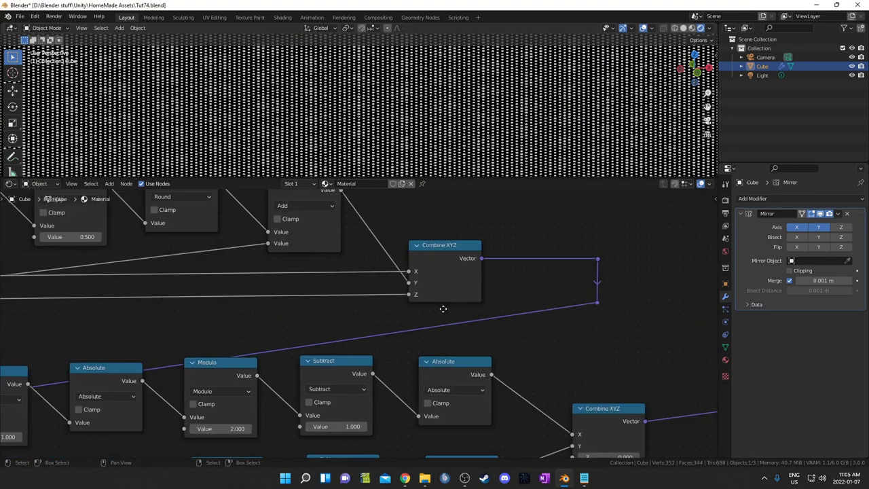
Set the Mapping node's scale to 30 on X and 10 on Y.
scroll(269, 409, up, 2)
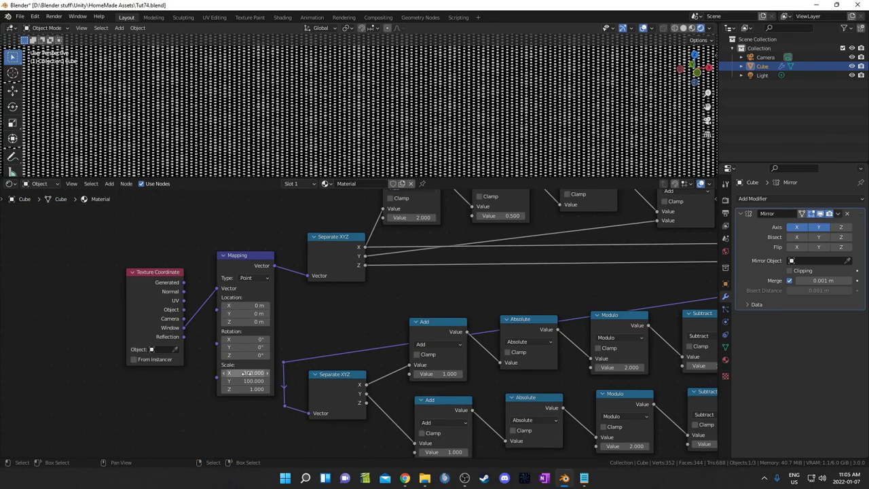
double_click(241, 373)
text(30)
key(Tab)
text(10)
key(Return)
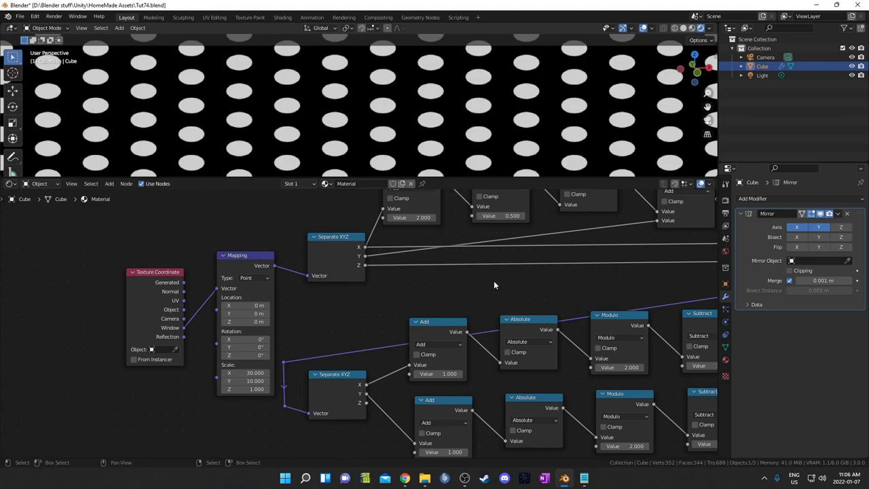
Try softer dot edges by spreading the black and white stops apart on the connected ColorRamp.
middle_drag(700, 370, 524, 352)
ctrl+scroll(561, 326, right, 8)
scroll(435, 331, up, 3)
drag(434, 331, 408, 331)
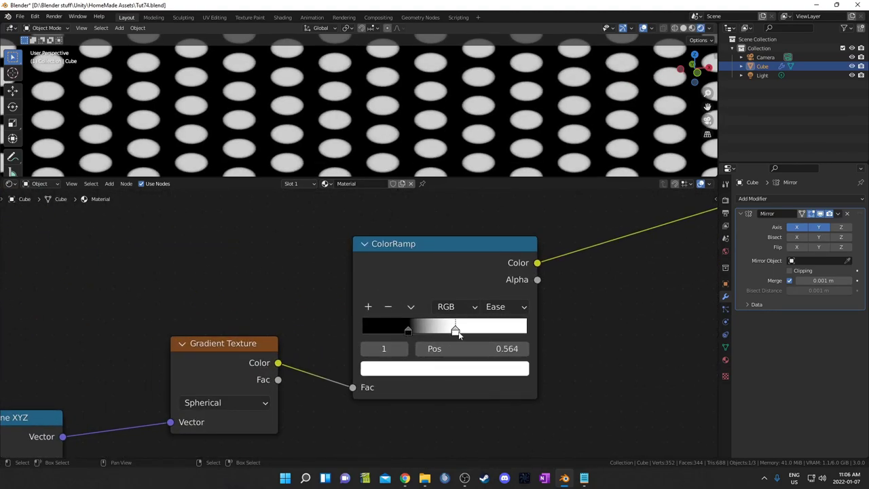
drag(461, 335, 479, 333)
Restore the connected ColorRamp to Constant interpolation with the black stop at the start and the white stop at 0.5.
click(504, 307)
click(518, 399)
drag(408, 331, 364, 331)
drag(477, 331, 449, 331)
double_click(476, 349)
text(.5)
key(Return)
Review the dot-pattern node chain from the Texture Coordinate and Mapping nodes through the math nodes.
scroll(357, 325, down, 8)
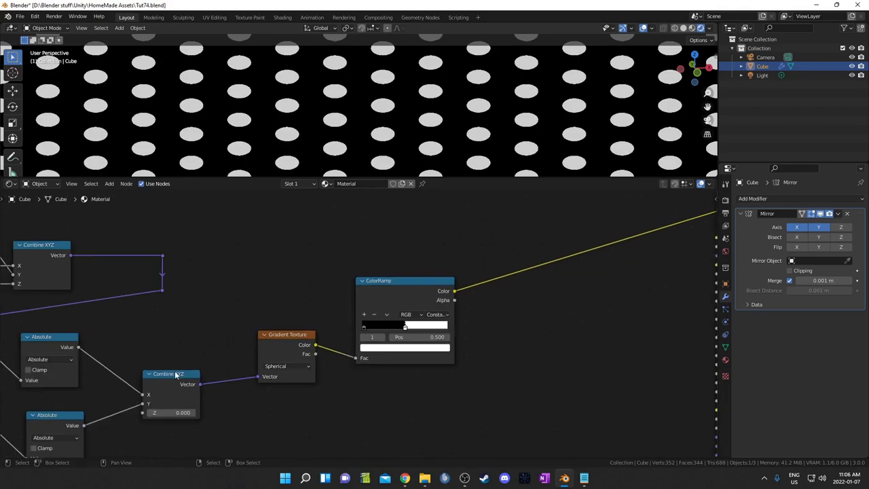
middle_drag(167, 376, 469, 329)
middle_drag(140, 350, 540, 349)
middle_drag(274, 326, 311, 341)
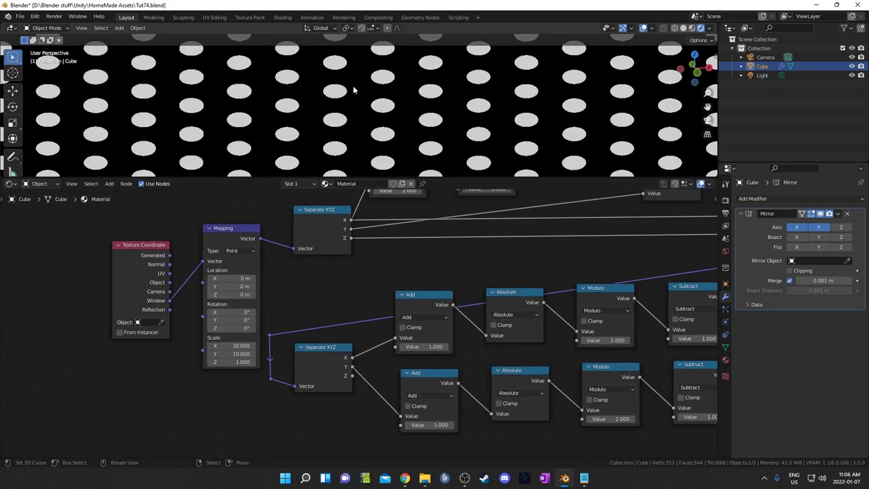
scroll(410, 115, down, 6)
middle_drag(449, 266, 341, 285)
middle_drag(494, 362, 425, 359)
middle_drag(655, 365, 475, 373)
middle_drag(601, 362, 303, 372)
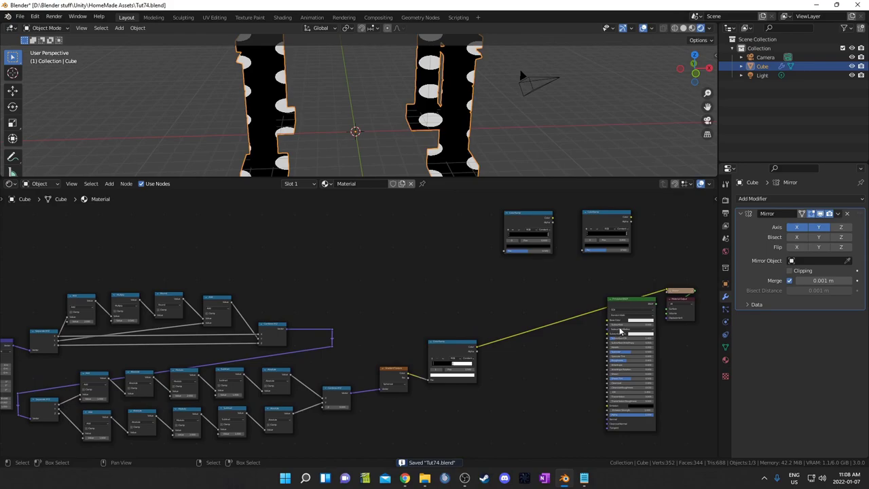
Move the Principled BSDF node to the left of the two unconnected ColorRamps.
drag(632, 305, 438, 228)
scroll(449, 351, up, 2)
middle_drag(449, 351, 531, 356)
scroll(531, 357, up, 3)
Add a Normal Map node and connect its Normal output to the Principled BSDF's Normal input.
key(shift+a)
click(430, 338)
text(normal)
key(Return)
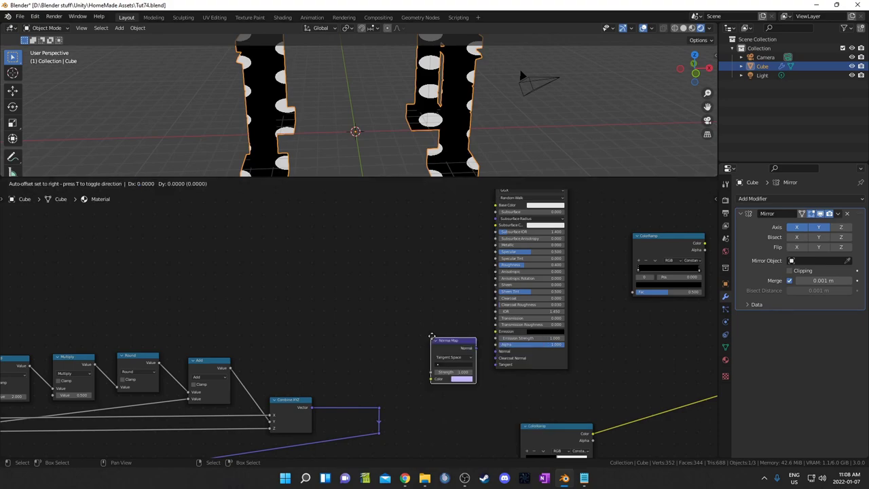
click(415, 326)
scroll(450, 374, up, 1)
middle_drag(450, 373, 410, 354)
drag(423, 317, 461, 330)
drag(516, 342, 529, 314)
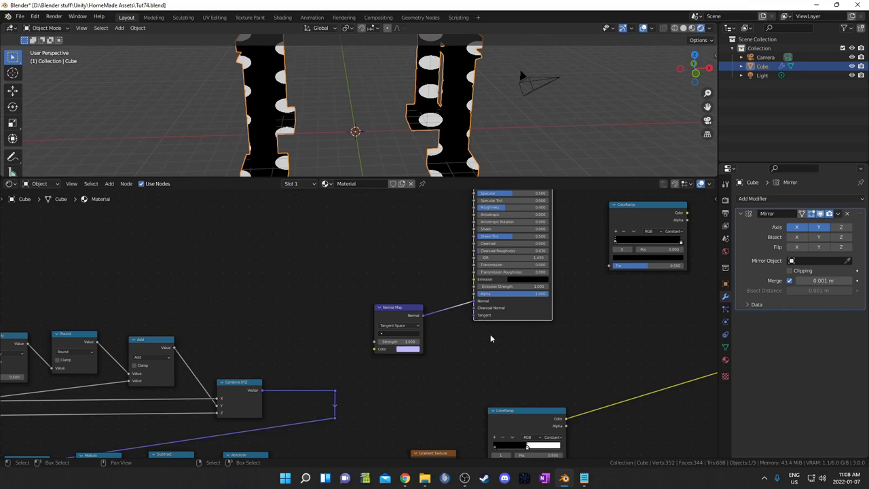
Set the Normal Map node's strength to 0.14.
scroll(469, 347, up, 2)
double_click(440, 336)
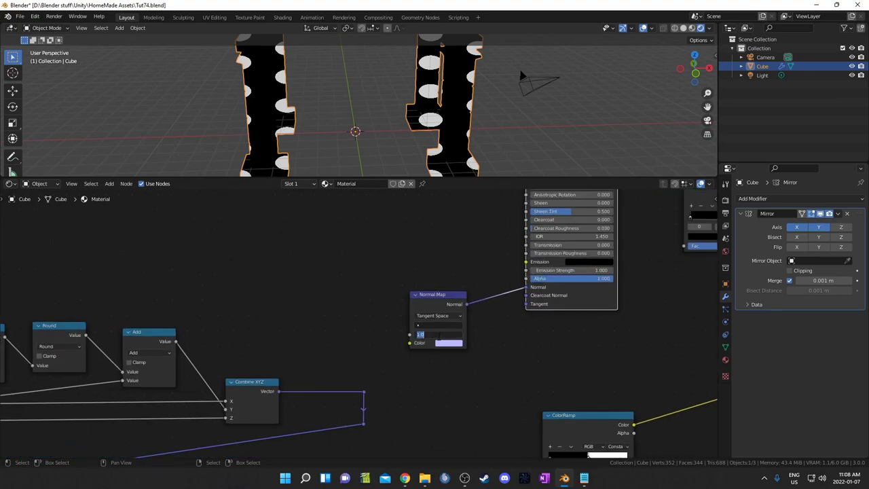
key(Return)
scroll(580, 368, down, 1)
click(387, 332)
middle_drag(528, 358, 485, 373)
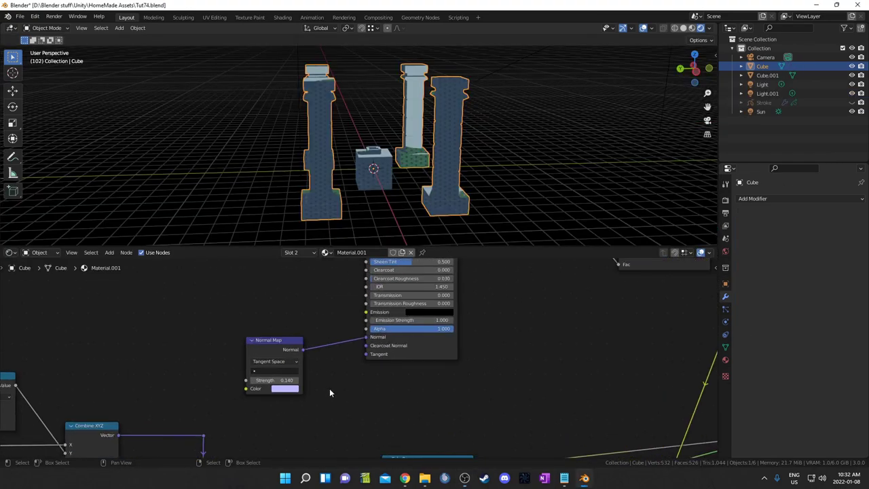
Try a pink color on the Normal Map node, inspect the shaded columns, and undo the color change.
scroll(257, 373, up, 3)
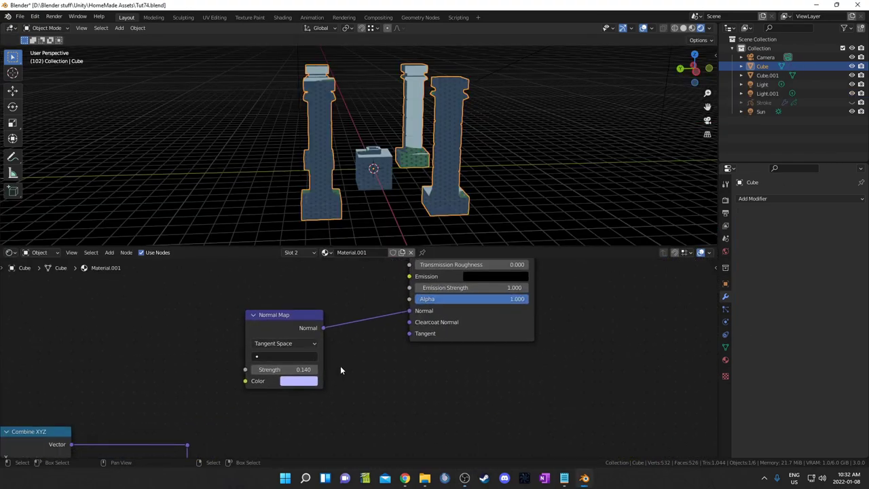
click(294, 385)
drag(319, 255, 337, 279)
scroll(437, 179, up, 5)
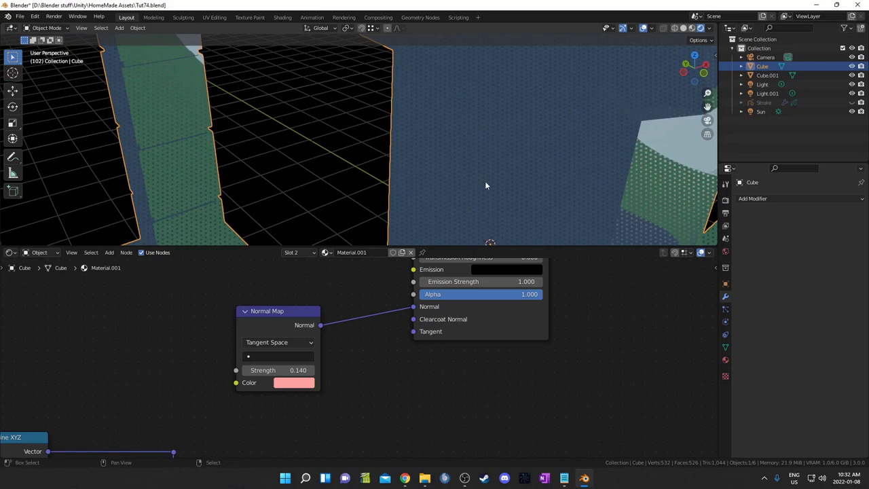
scroll(486, 185, down, 5)
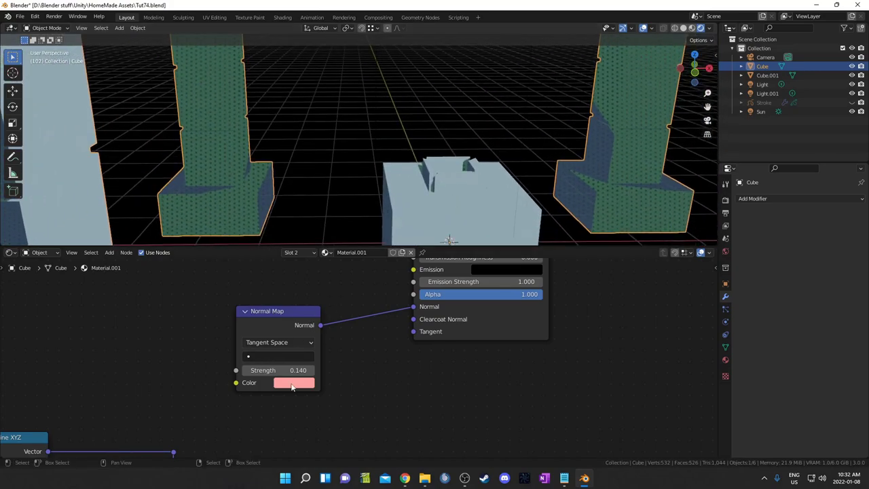
key(ctrl+z)
Try a strength of 0.5 on the Normal Map node.
drag(298, 371, 304, 372)
click(291, 370)
text(0.5)
key(Return)
Try a greenish color on the Normal Map node and undo the change.
click(293, 383)
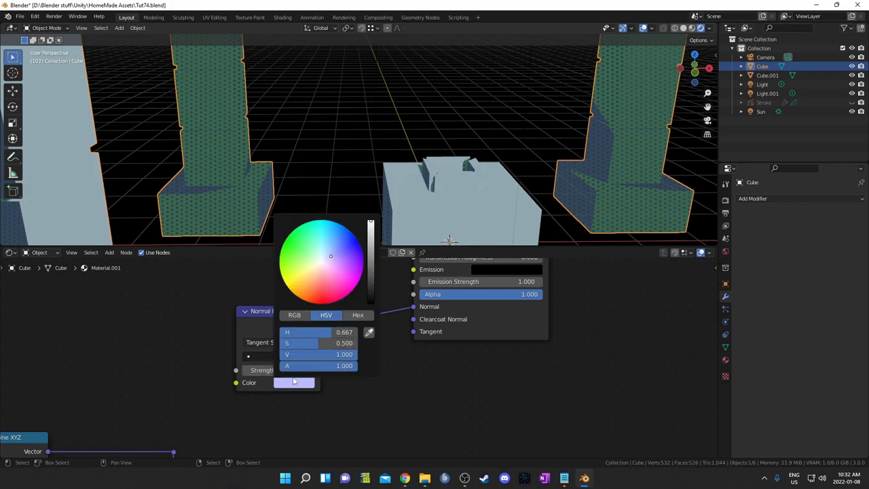
click(306, 259)
drag(305, 258, 311, 233)
key(ctrl+z)
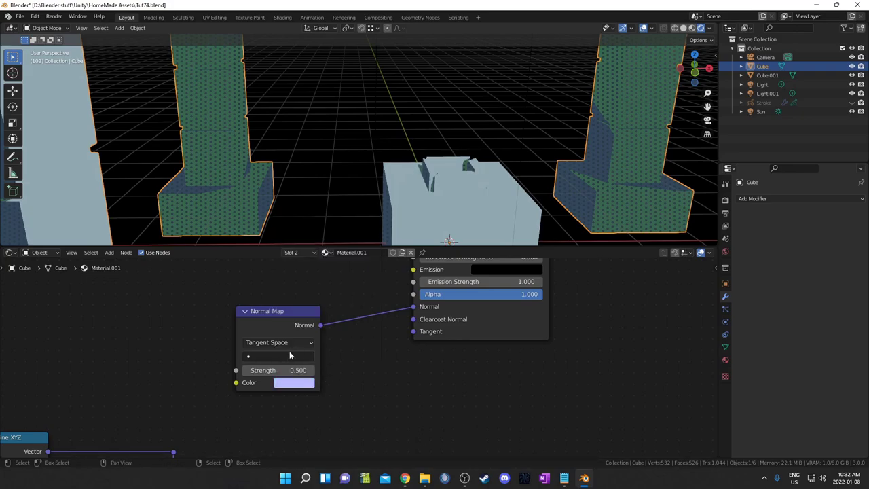
Try a strength of 20 on the Normal Map node.
middle_drag(561, 126, 579, 171)
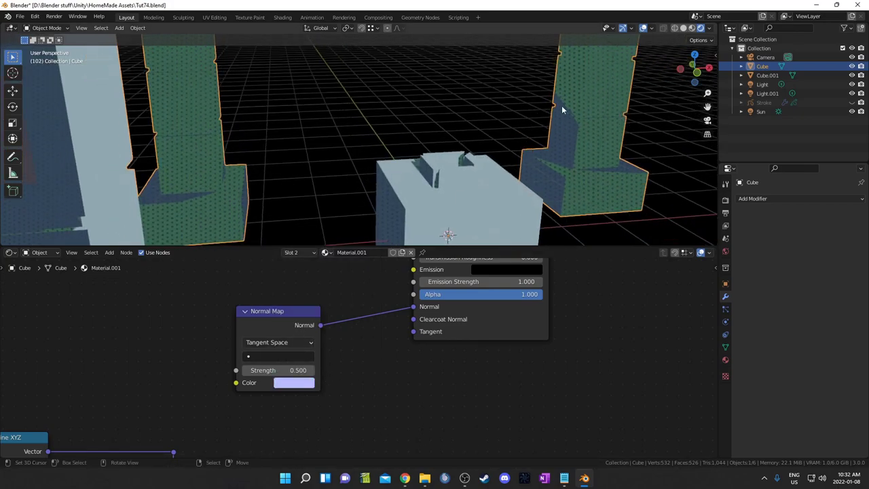
click(289, 370)
text(20)
key(Return)
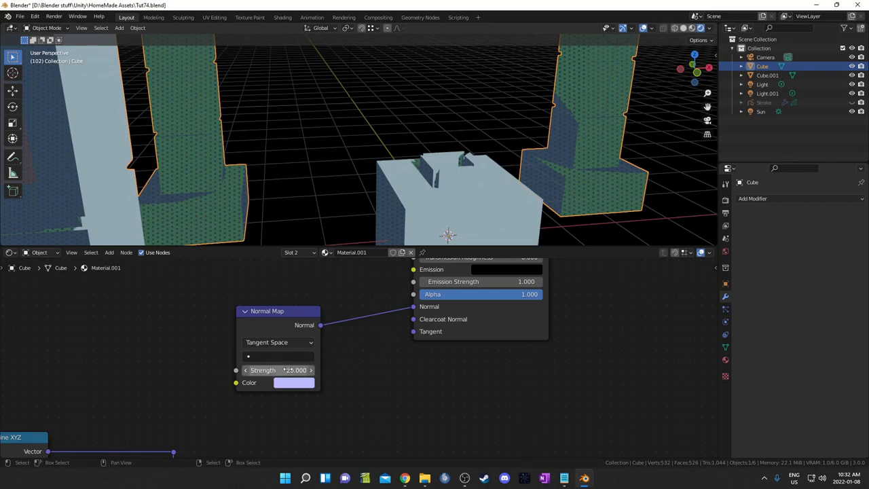
Try a near-white color on the Normal Map node and examine its effect on the columns' shading.
click(295, 383)
mouse_move(327, 263)
mouse_down()
mouse_move(306, 253)
mouse_move(299, 264)
mouse_move(324, 261)
mouse_up()
scroll(116, 165, down, 4)
scroll(204, 160, up, 2)
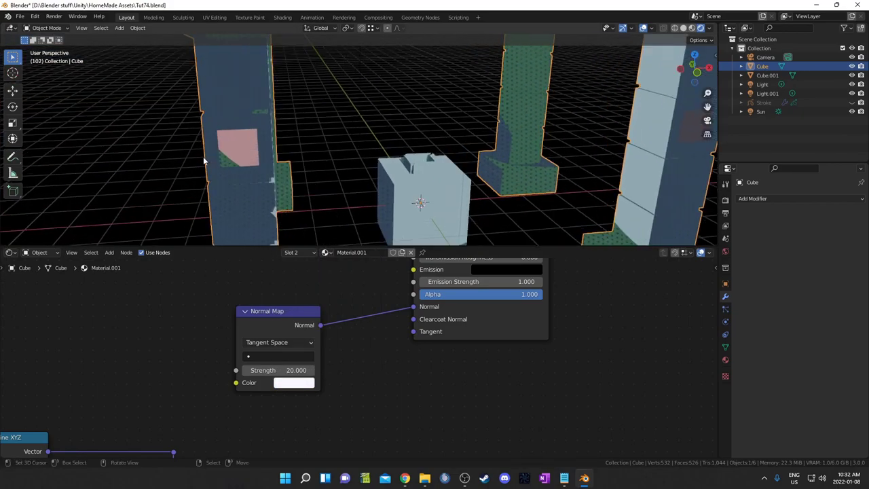
shift+middle_drag(203, 158, 241, 165)
scroll(166, 191, up, 3)
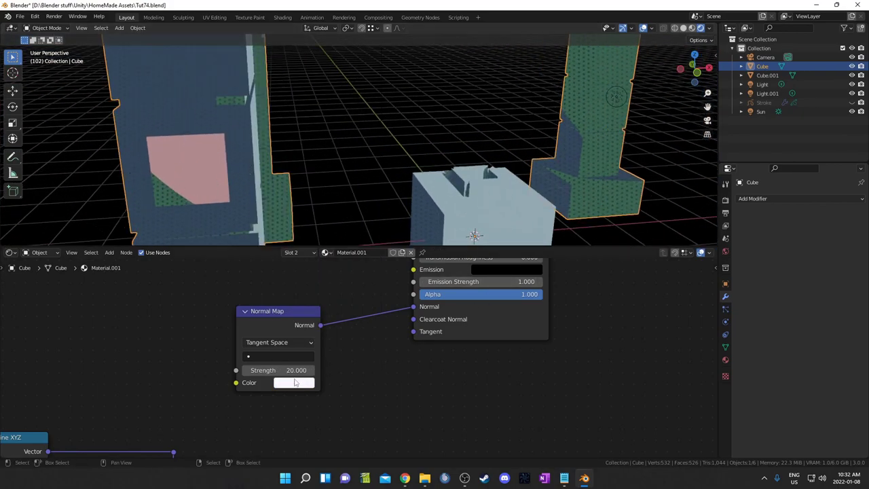
Shift the Normal Map node's color slightly to a warm off-white.
click(296, 383)
mouse_move(325, 268)
mouse_down()
mouse_move(320, 298)
mouse_move(311, 262)
mouse_move(339, 268)
mouse_move(319, 264)
mouse_up()
scroll(251, 338, down, 3)
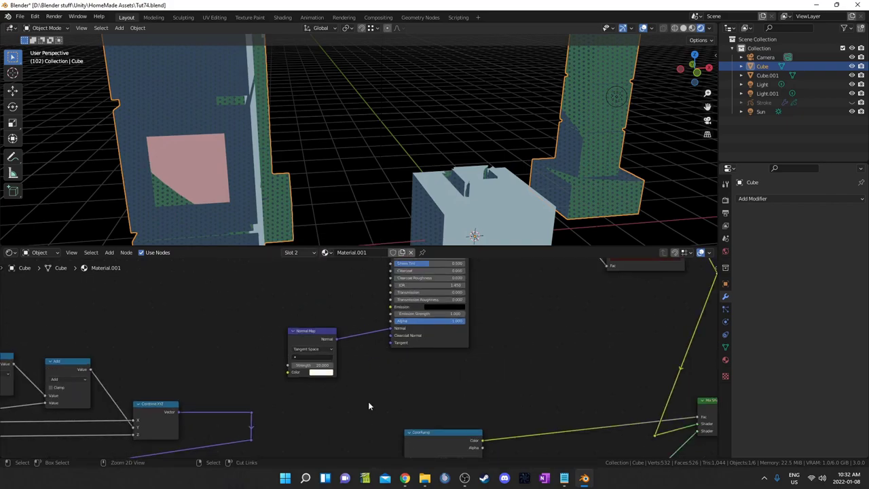
Undo the Normal Map node's trial color and strength changes.
key(ctrl+z)
key(ctrl+z)
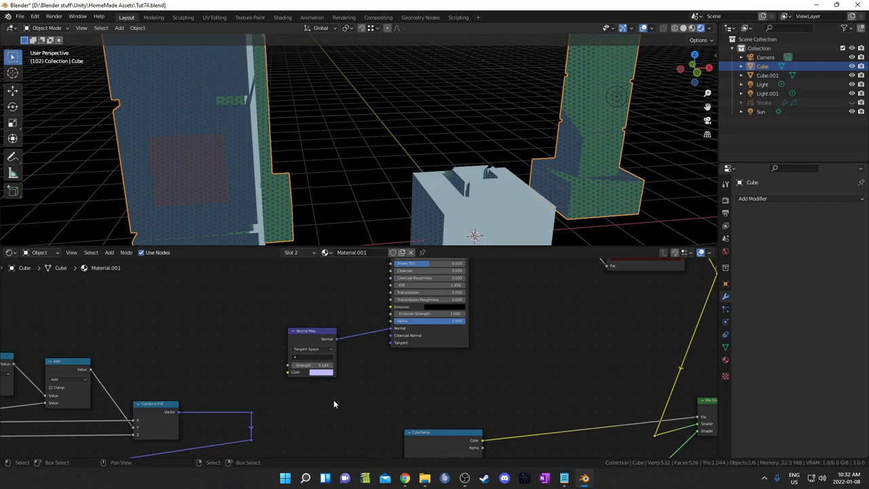
scroll(334, 405, up, 1)
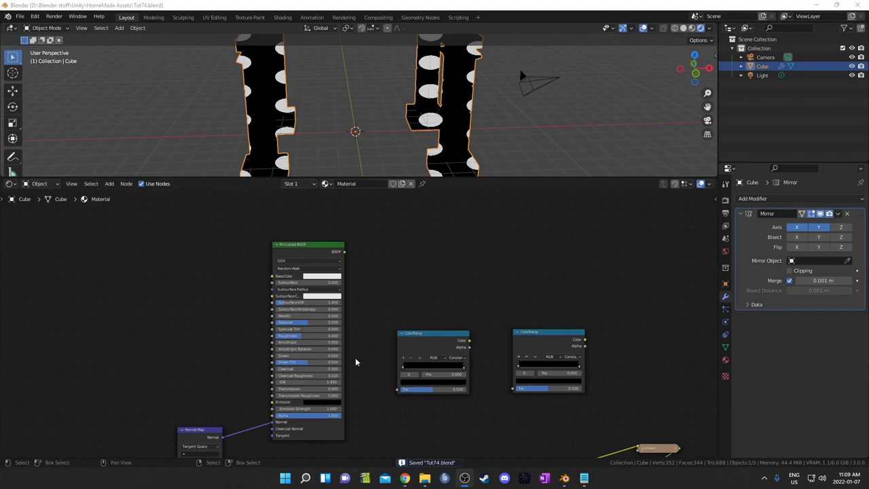
Move the unconnected ColorRamps farther from the Principled BSDF and add a Shader to RGB node in the gap.
middle_drag(355, 358, 313, 345)
drag(362, 362, 537, 347)
middle_drag(398, 371, 474, 342)
scroll(473, 340, up, 1)
key(shift+a)
click(474, 337)
text(r)
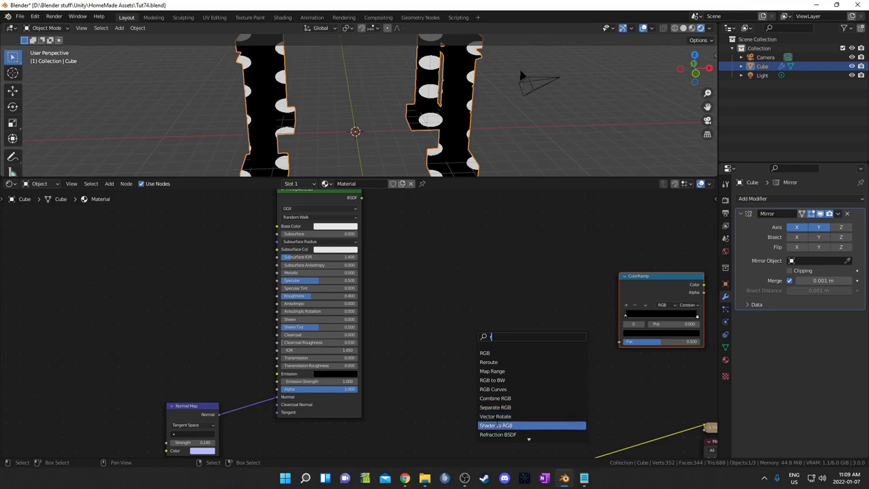
click(498, 426)
click(439, 359)
middle_drag(549, 334, 512, 340)
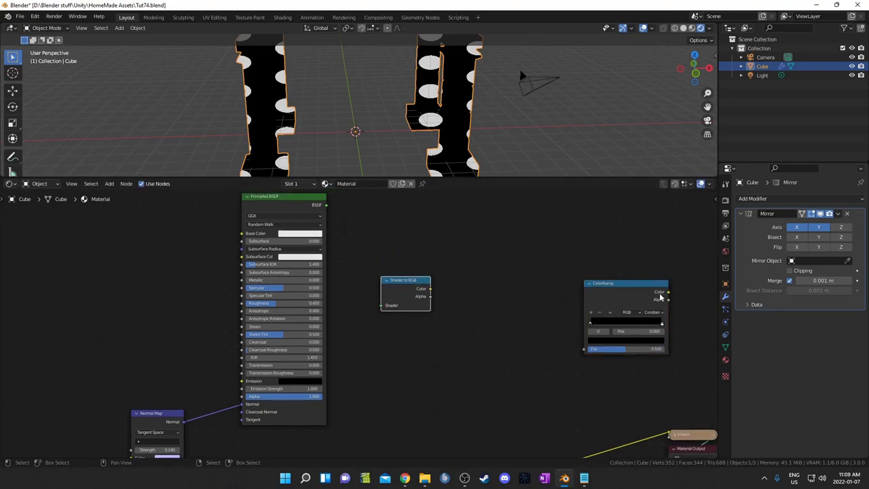
Place one ColorRamp beside the Shader to RGB node and connect the Principled BSDF output to its Fac input.
drag(641, 293, 523, 247)
middle_drag(524, 248, 561, 282)
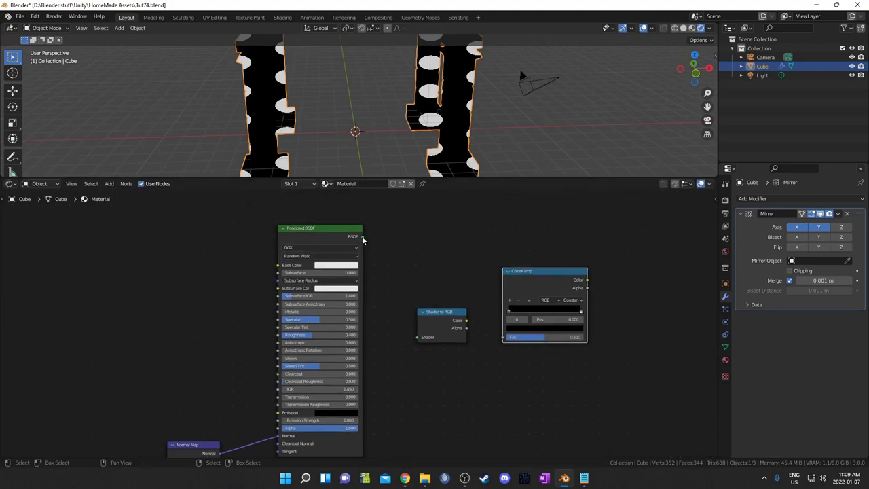
drag(362, 237, 509, 341)
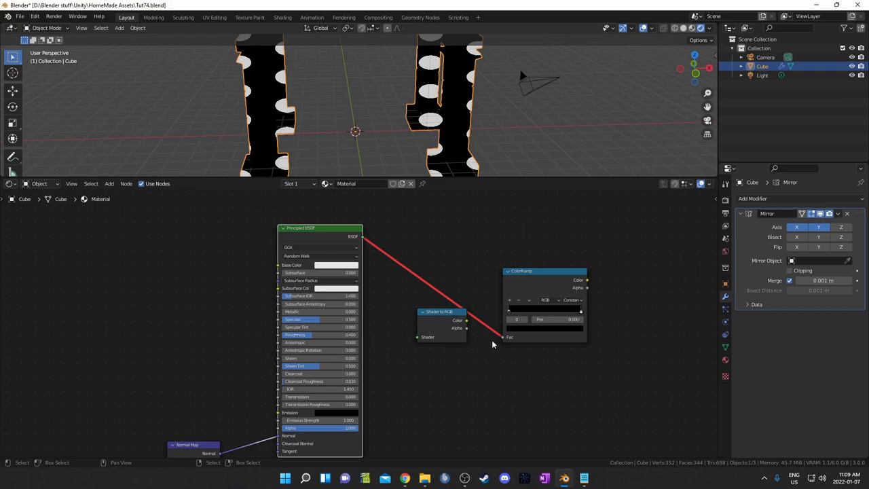
middle_drag(493, 345, 496, 330)
Tidy the nodes and insert the Shader to RGB node into the link between the Principled BSDF and the ColorRamp.
drag(449, 305, 448, 328)
drag(309, 217, 311, 225)
middle_drag(551, 267, 522, 246)
drag(522, 250, 534, 245)
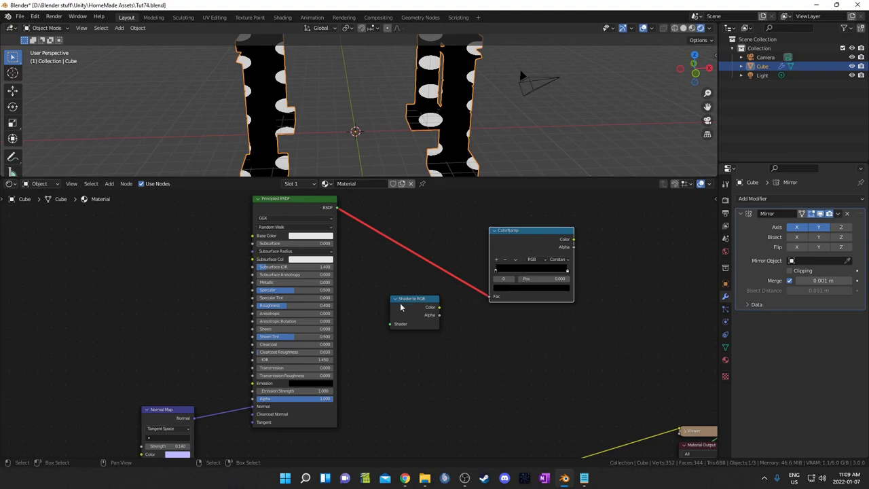
drag(427, 326, 423, 290)
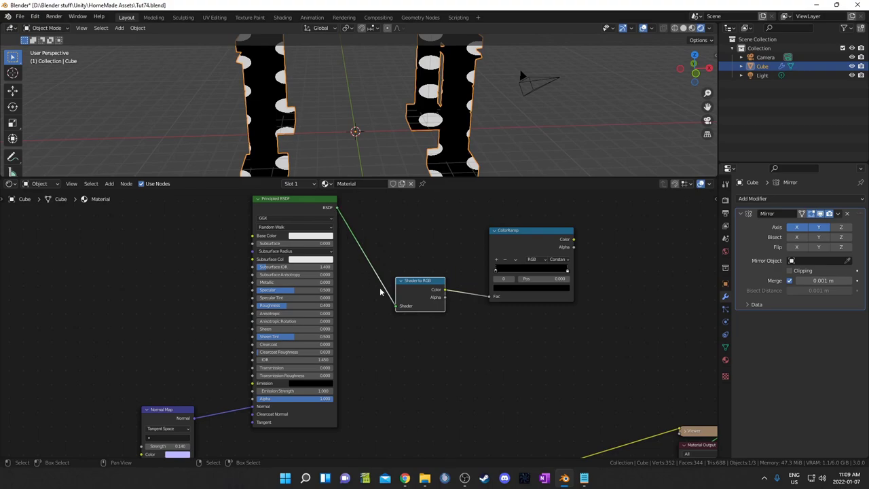
middle_drag(582, 337, 524, 365)
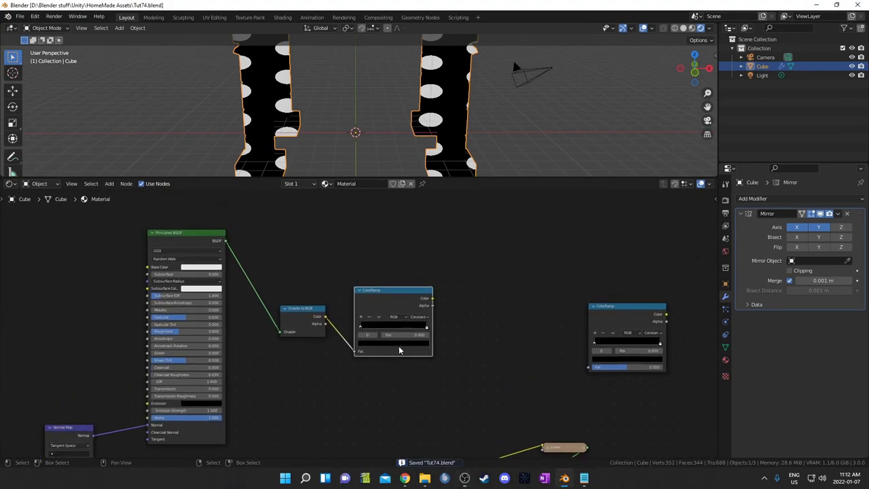
Preview the output of the ColorRamp that follows the Shader to RGB node on the columns.
scroll(398, 297, up, 2)
click(401, 297)
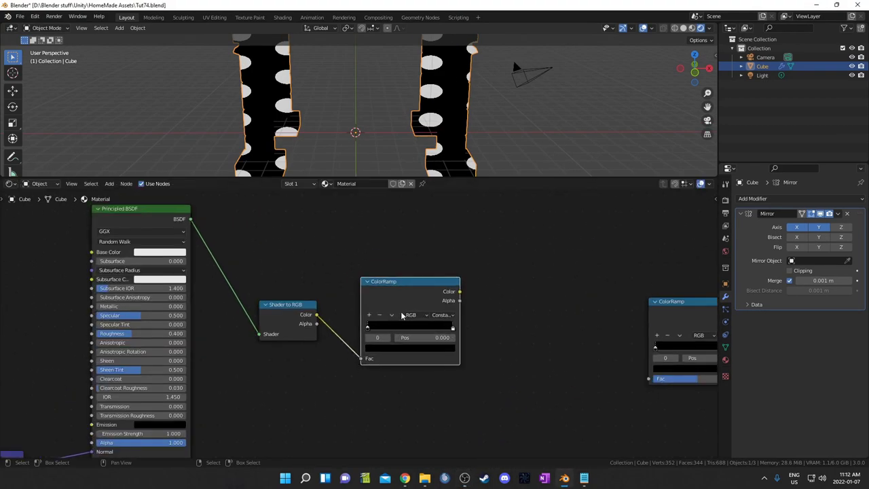
middle_drag(402, 314, 403, 298)
ctrl+shift+click(419, 276)
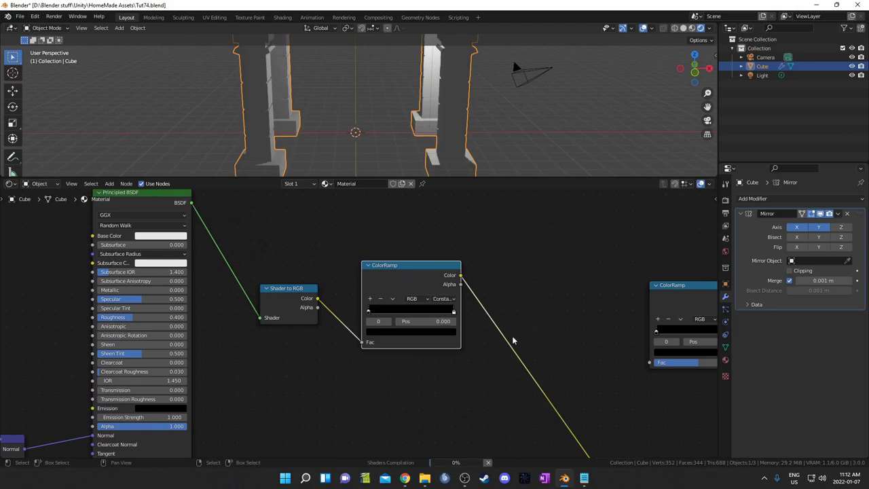
Spread the ColorRamp's stops to form a white band between black areas and set the white stop's position to 0.3.
drag(456, 311, 427, 313)
click(369, 312)
click(395, 311)
double_click(410, 322)
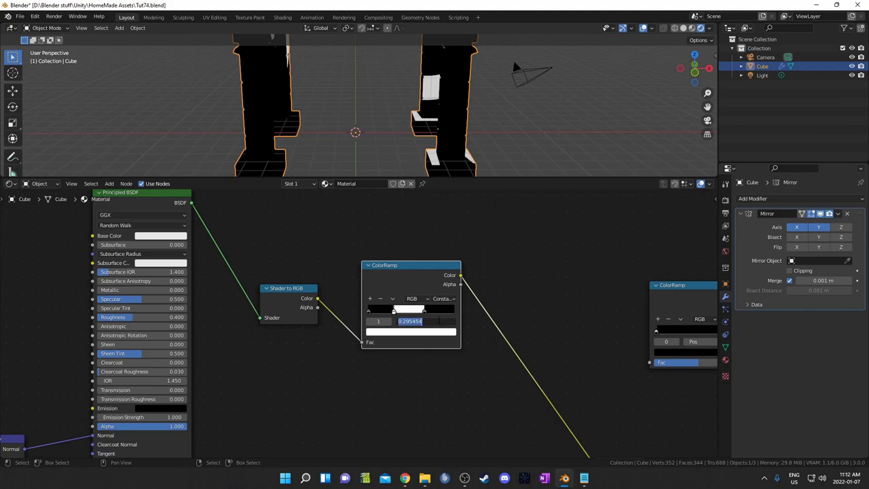
text(0.3)
key(Return)
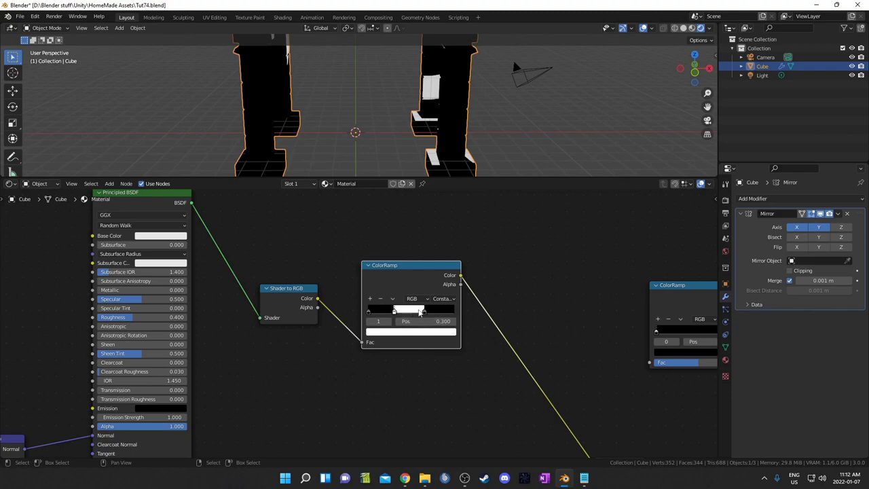
Set the position of the ColorRamp's last black stop to 0.59.
click(424, 312)
double_click(416, 321)
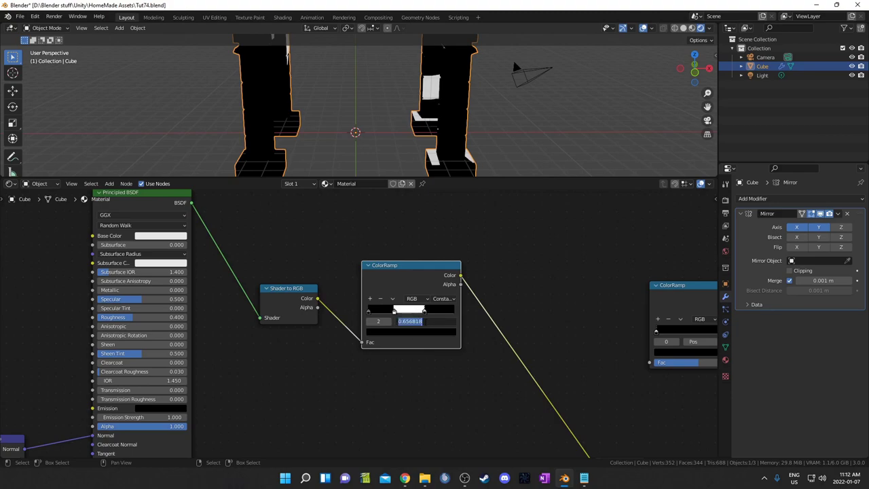
text(0.59)
key(Return)
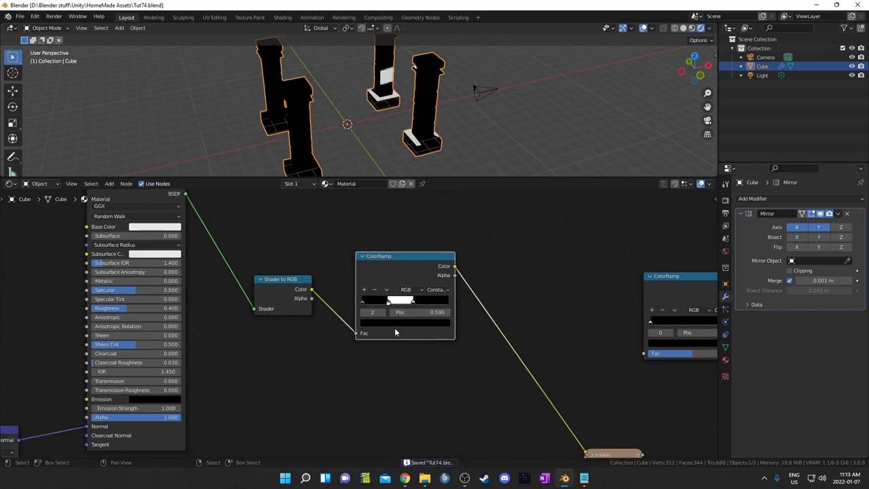
Change the ColorRamp's first stop at position 0 to the dark blue hex color 171F36.
scroll(360, 340, up, 2)
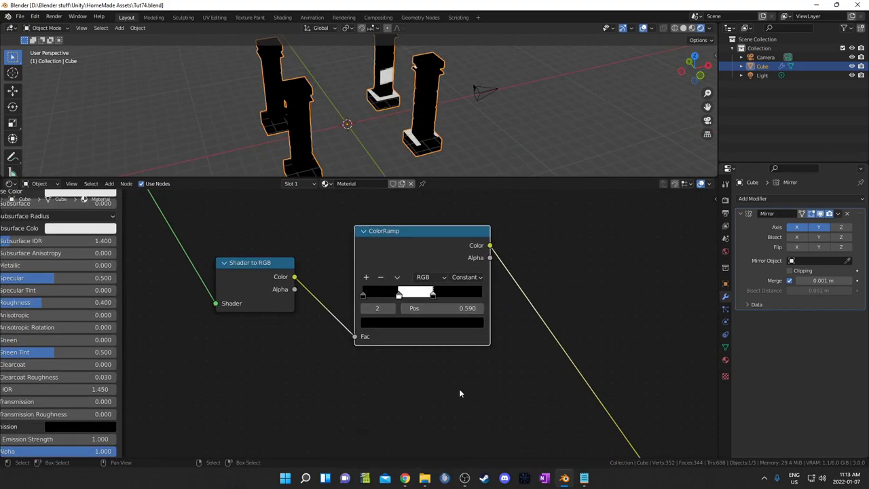
middle_drag(487, 307, 468, 311)
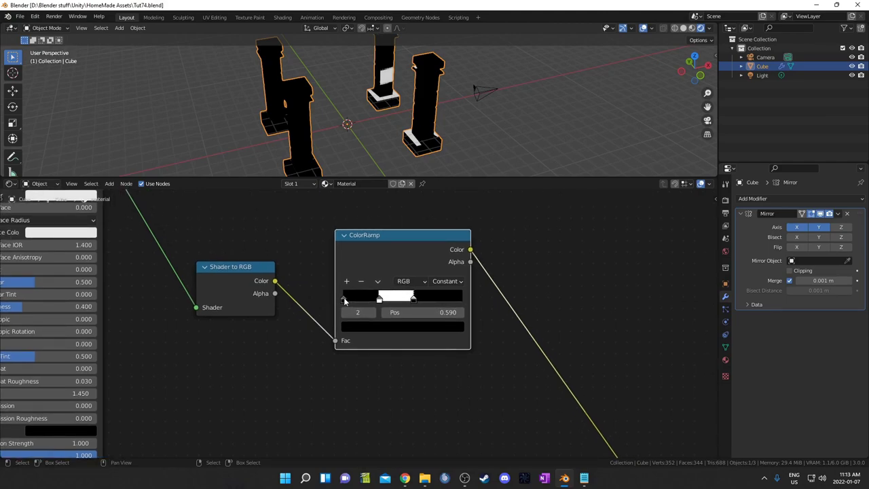
click(344, 299)
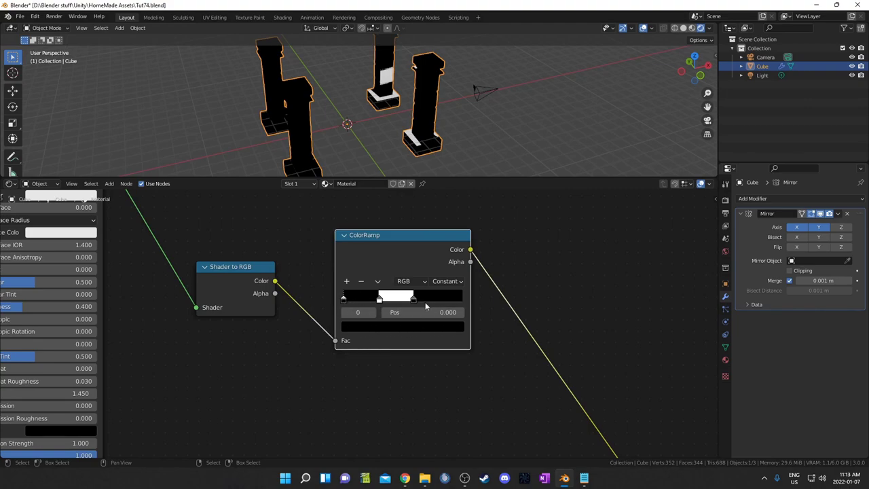
click(398, 328)
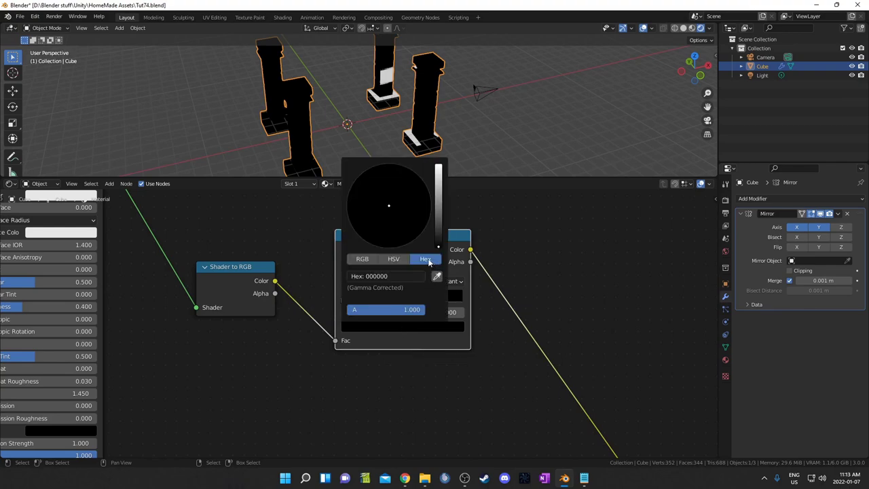
click(380, 276)
text(171f36)
key(Return)
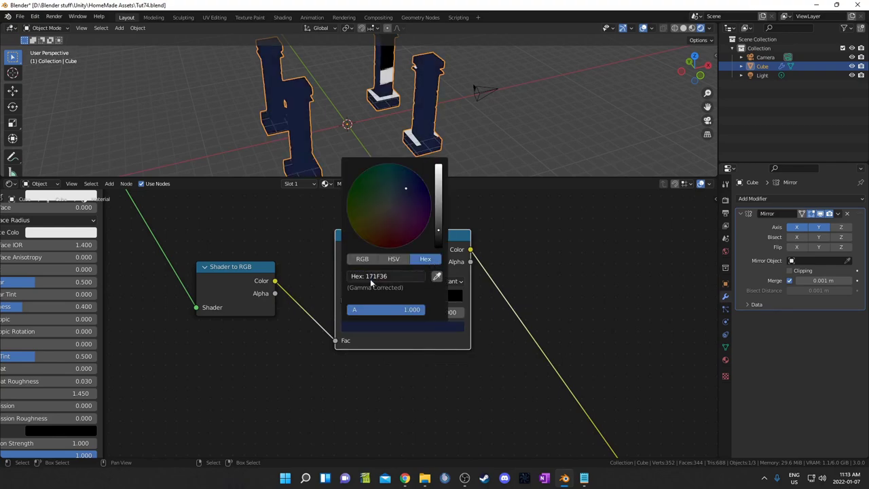
Change the ColorRamp's middle stop to the dark green hex color 204D22.
click(381, 299)
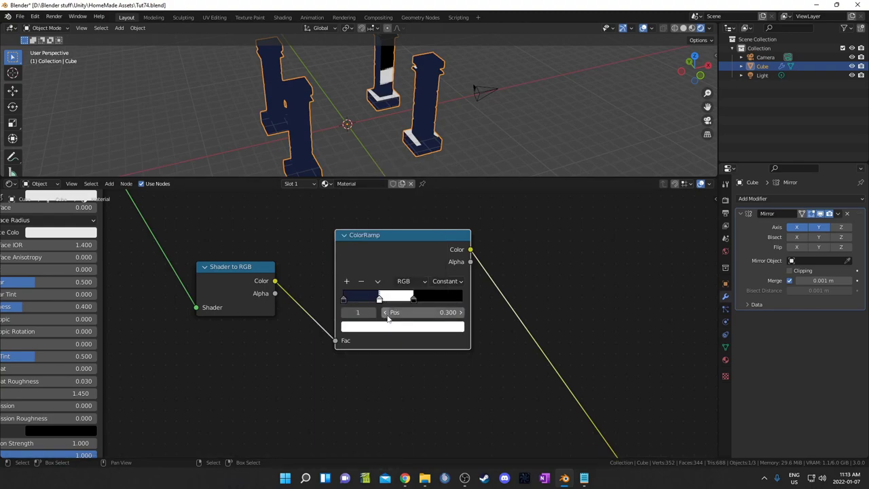
double_click(404, 312)
click(406, 330)
click(403, 328)
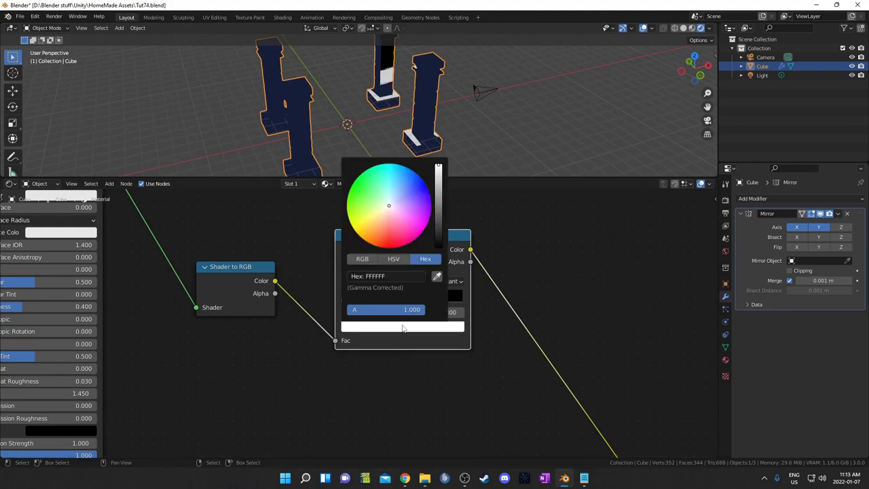
click(377, 279)
text(204d22)
key(Return)
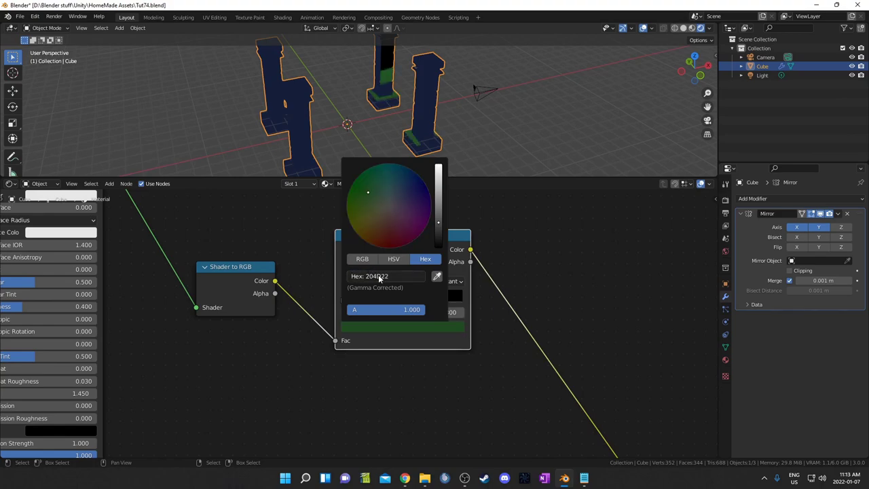
Change the ColorRamp's last stop to the light blue hex color 8EAFBF.
click(413, 299)
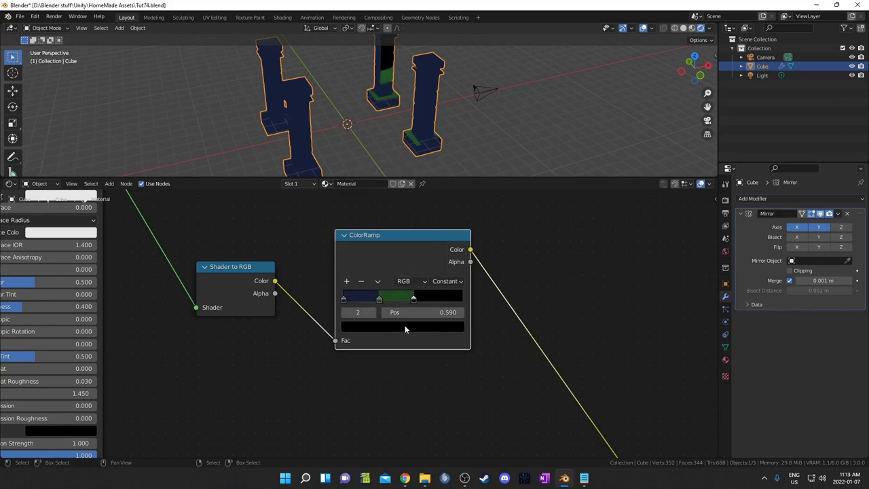
click(406, 328)
click(380, 276)
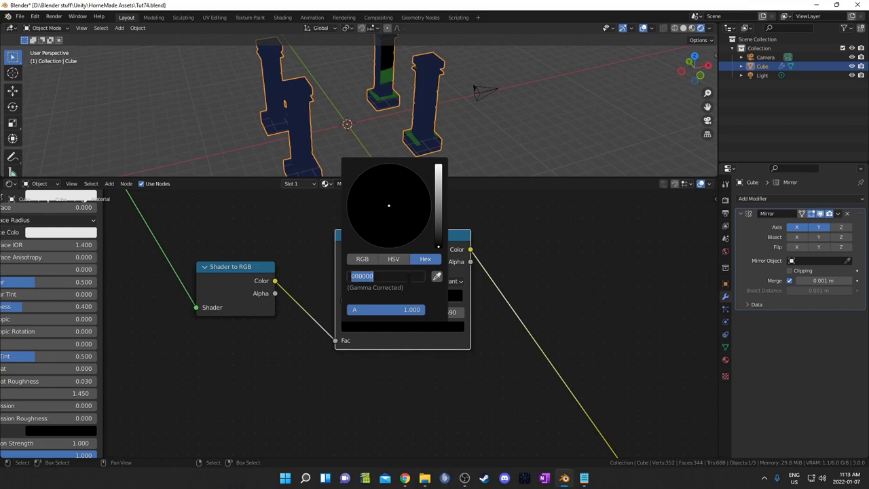
text(8eafbf)
key(Return)
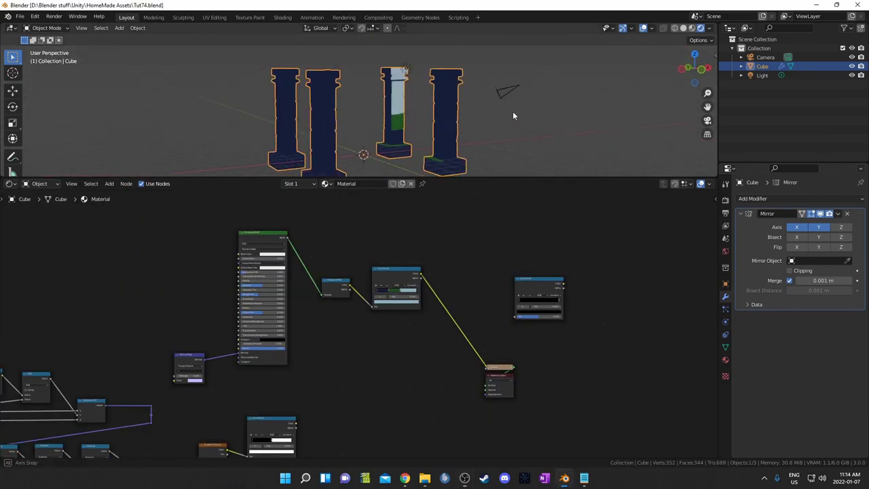
Move the light to about X -4.46, Y 0.95, Z 4.77 beside another column and reselect the columns to check the toon shading.
middle_drag(513, 115, 453, 63)
click(453, 63)
mouse_move(487, 105)
middle_down()
mouse_move(455, 115)
mouse_move(479, 117)
middle_up()
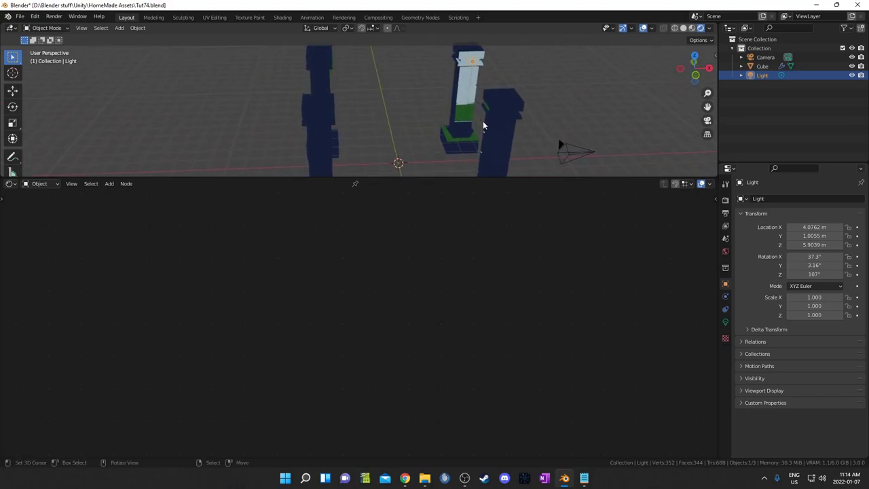
key(g)
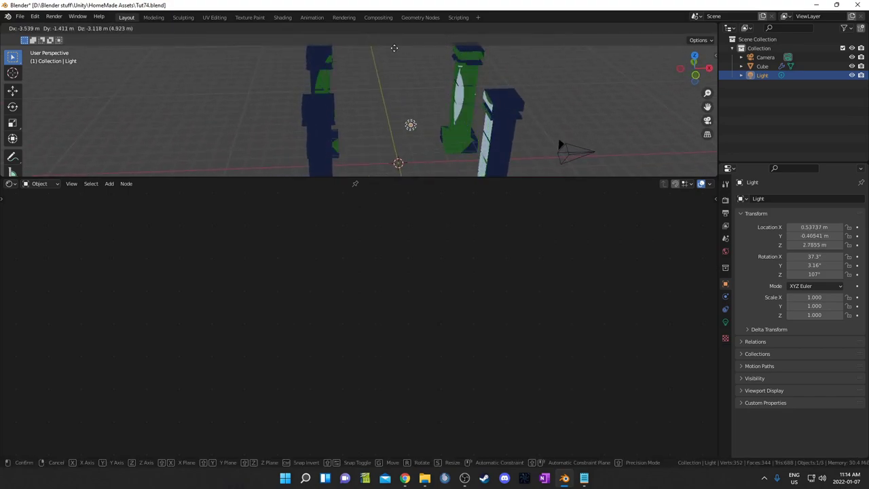
click(336, 87)
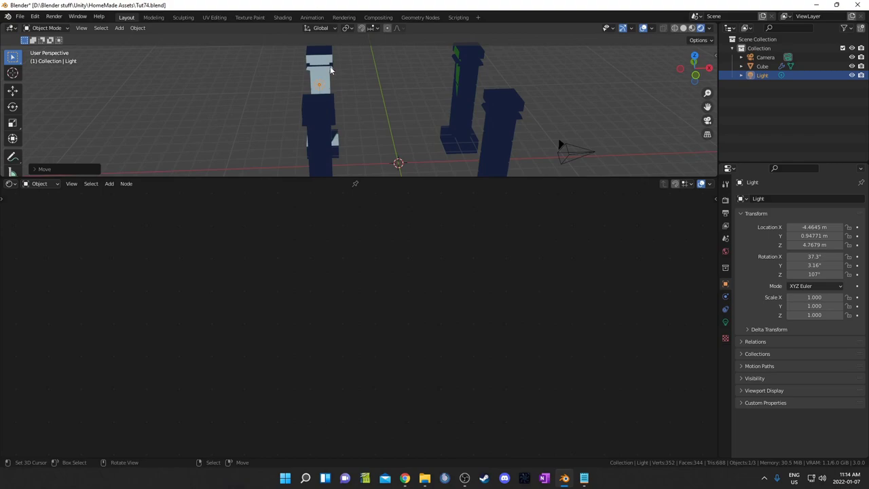
middle_drag(331, 68, 312, 82)
click(314, 85)
scroll(365, 299, up, 3)
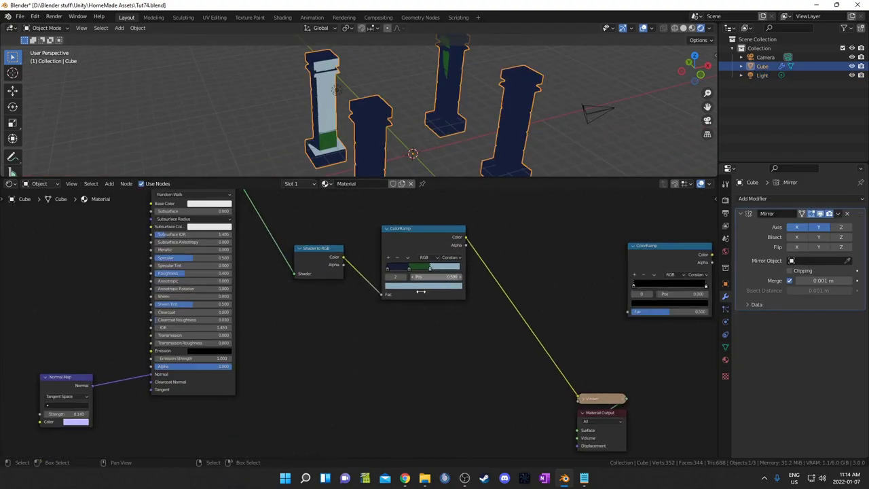
scroll(450, 278, up, 2)
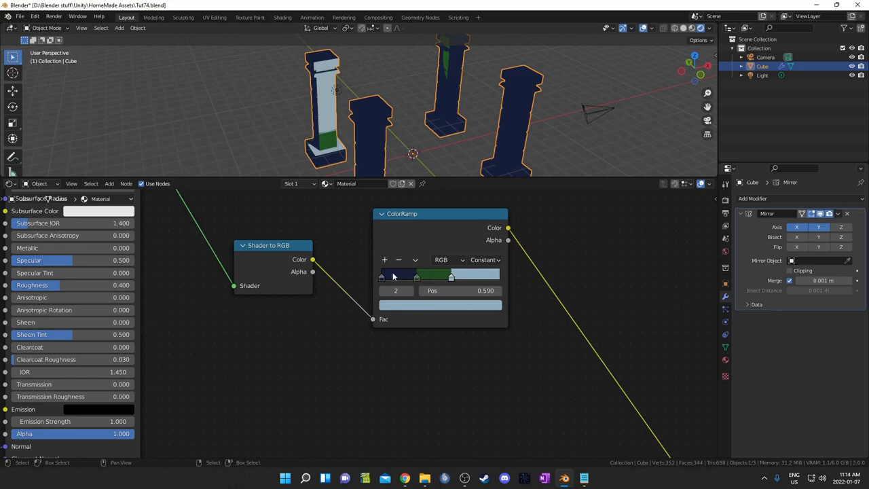
scroll(390, 104, down, 2)
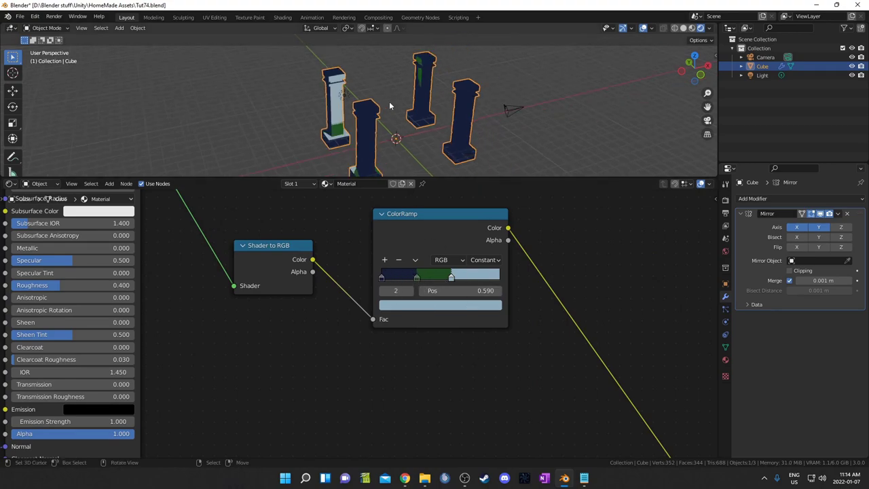
Move the light around among the columns to test the shading bands and leave it between them.
click(345, 104)
key(g)
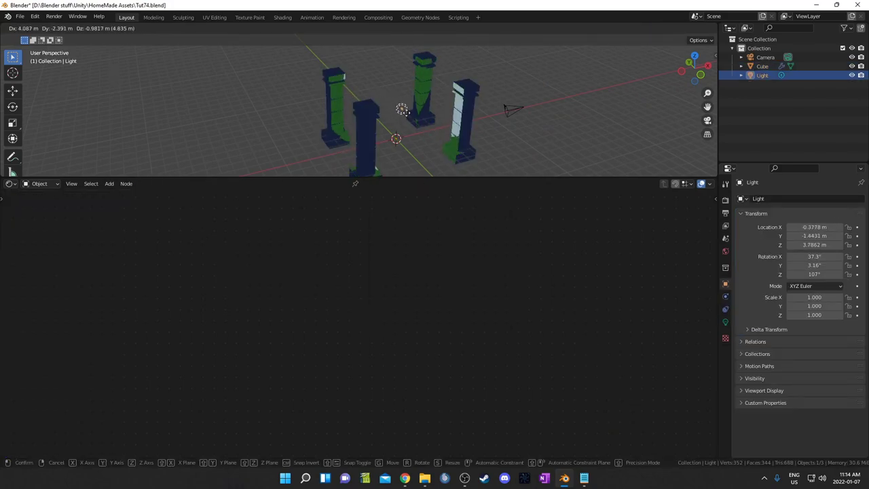
click(412, 110)
scroll(420, 123, up, 4)
middle_drag(421, 125, 382, 121)
key(g)
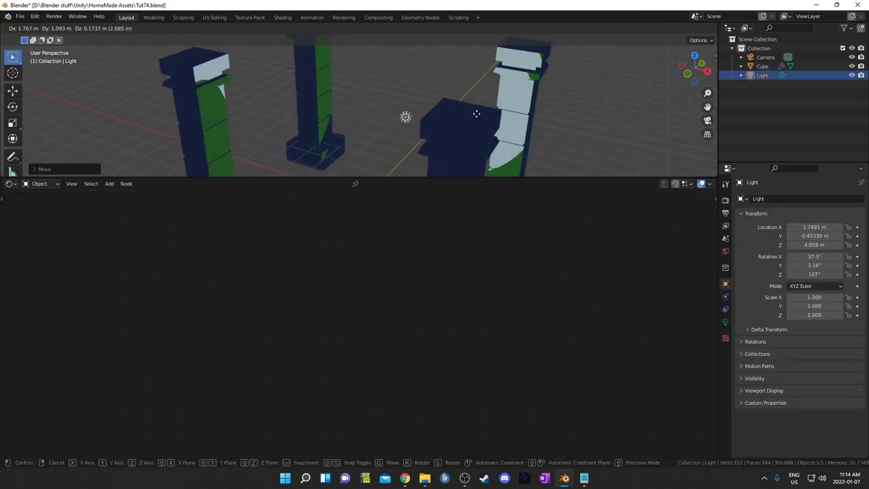
click(474, 115)
scroll(462, 118, down, 4)
key(g)
click(400, 133)
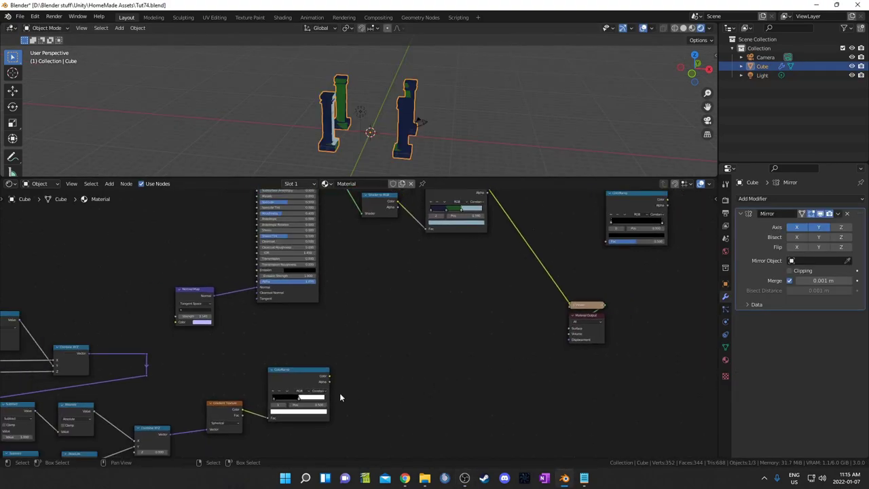
Preview the dot pattern's ColorRamp, the one fed by the Gradient Texture, on the columns.
middle_drag(341, 397, 336, 350)
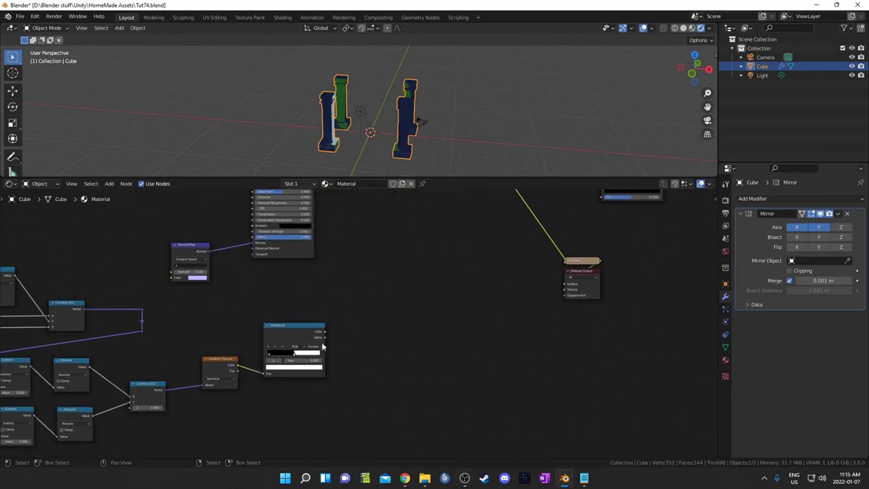
ctrl+shift+click(291, 332)
scroll(480, 351, up, 3)
middle_drag(480, 351, 424, 351)
Set the dot pattern's Mapping node scale to 100 in X and Y.
middle_drag(106, 394, 449, 354)
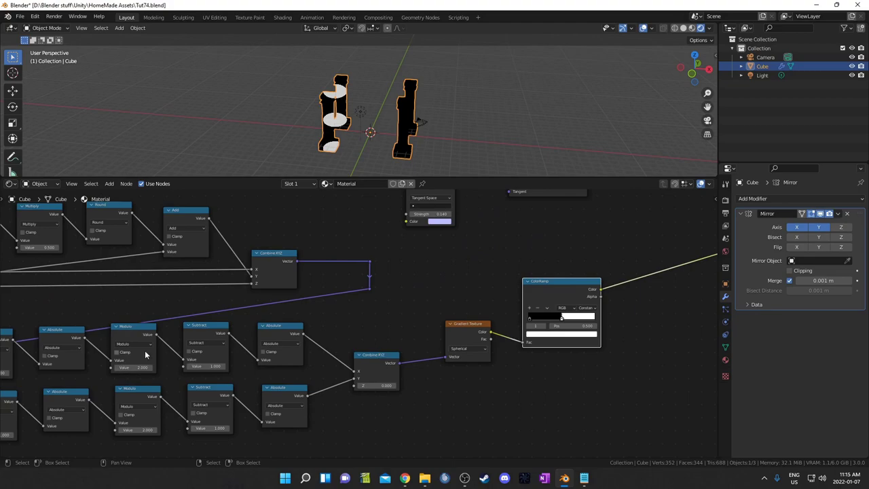
middle_drag(145, 354, 435, 341)
middle_drag(190, 341, 359, 340)
scroll(301, 338, up, 1)
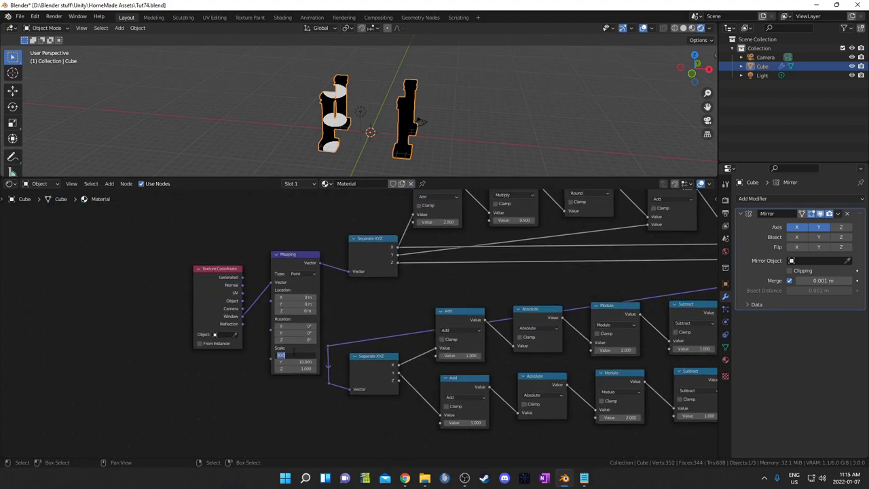
text(100)
key(Return)
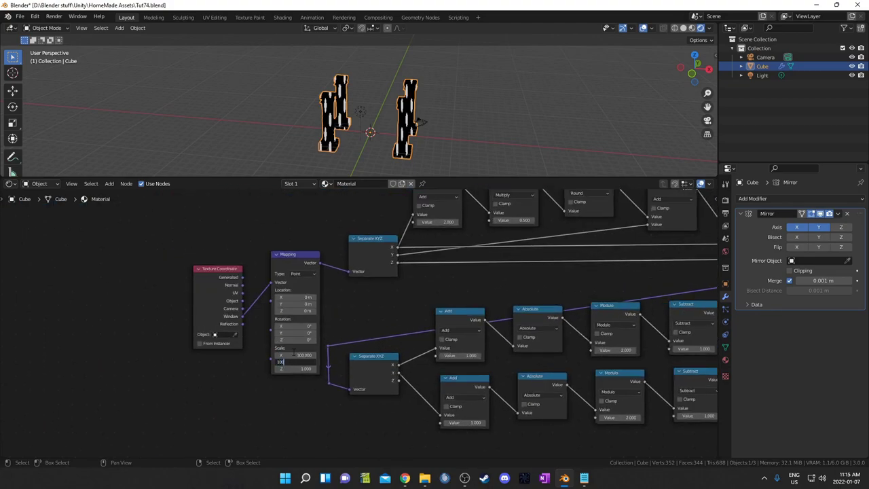
scroll(309, 357, down, 6)
middle_drag(657, 333, 179, 361)
key(shift+a)
click(477, 323)
text(mix)
key(Return)
right_click(466, 307)
Add a Mix Shader node near the Material Output and connect the dot pattern ColorRamp's Color output to its first Shader input.
scroll(576, 355, up, 4)
middle_drag(576, 355, 452, 345)
key(shift+a)
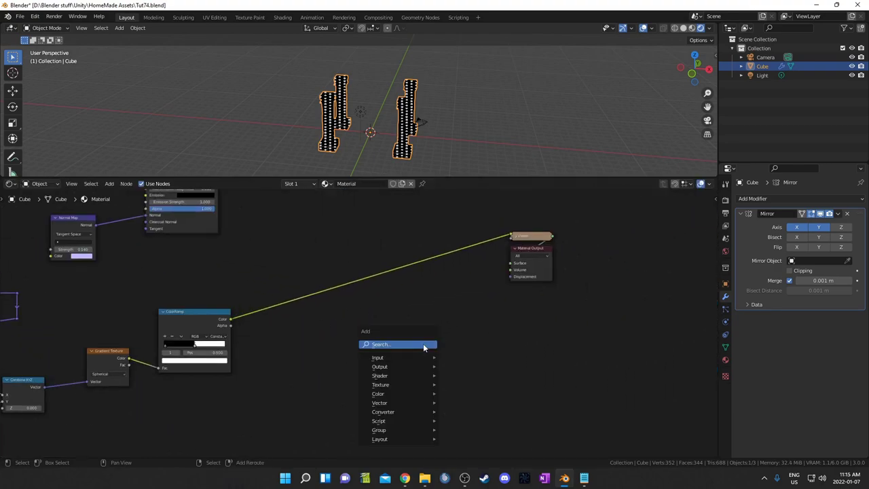
click(423, 343)
text(mix)
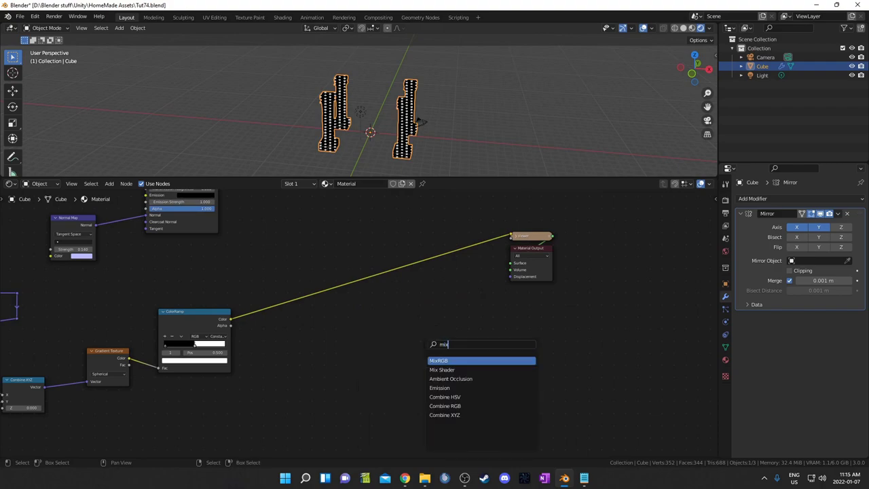
key(Down)
key(Return)
click(427, 289)
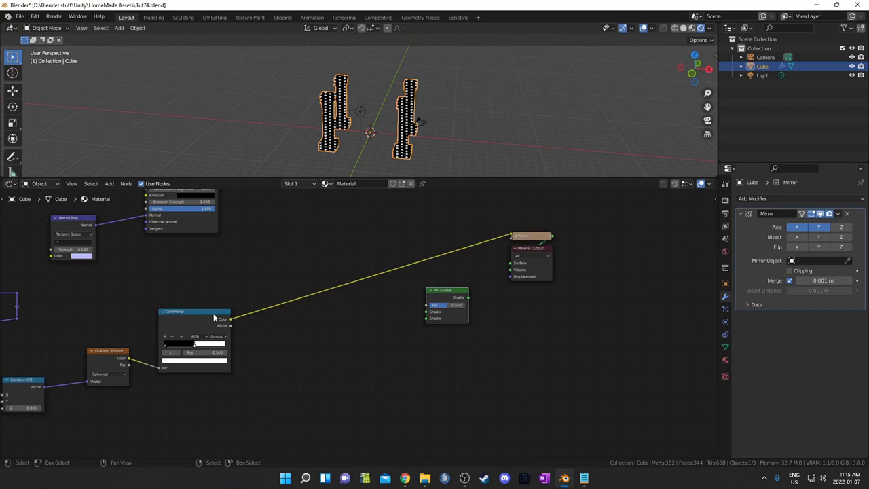
drag(230, 318, 426, 314)
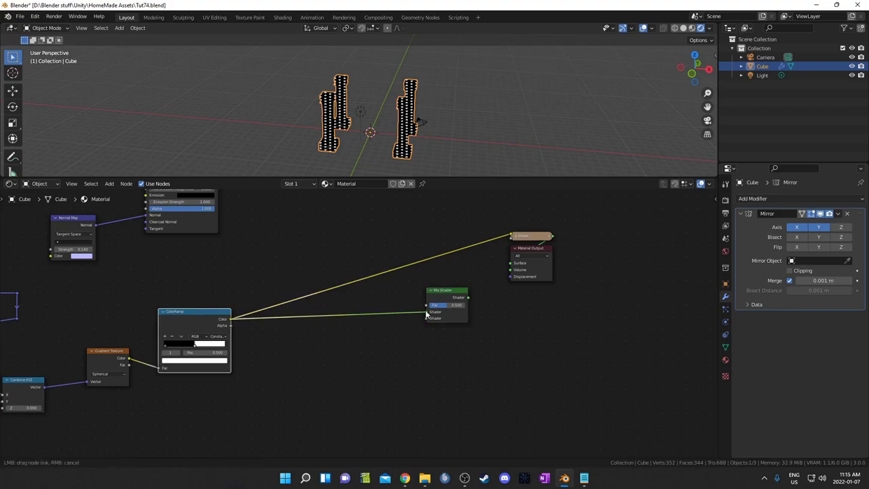
drag(427, 314, 427, 313)
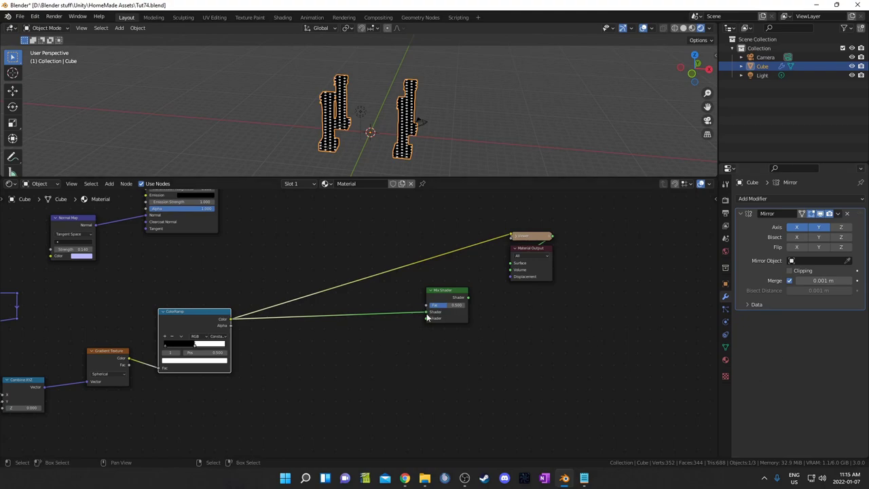
Feed the dot pattern into the Mix Shader's Fac and route the three-colour ColorRamp's Color through a reroute point into its first Shader input.
drag(428, 313, 428, 305)
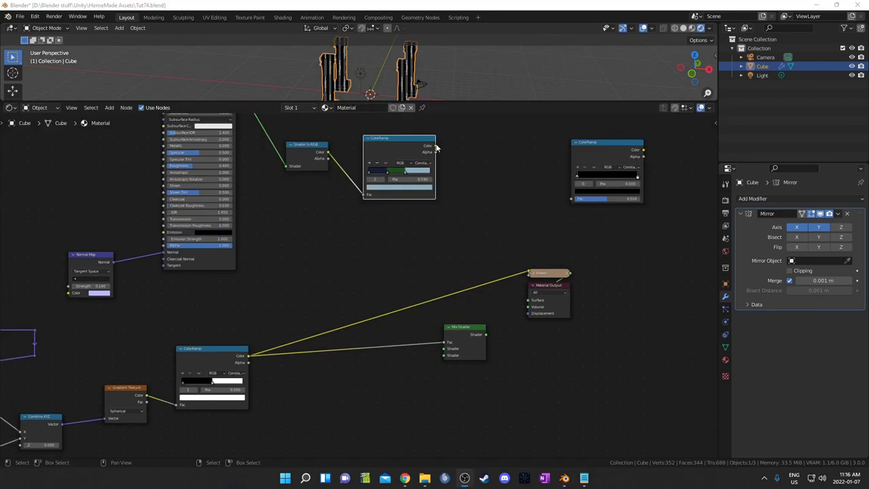
drag(436, 147, 447, 343)
key(g)
click(478, 207)
shift+right_drag(447, 243, 484, 264)
key(g)
drag(425, 377, 436, 368)
middle_drag(409, 402, 489, 345)
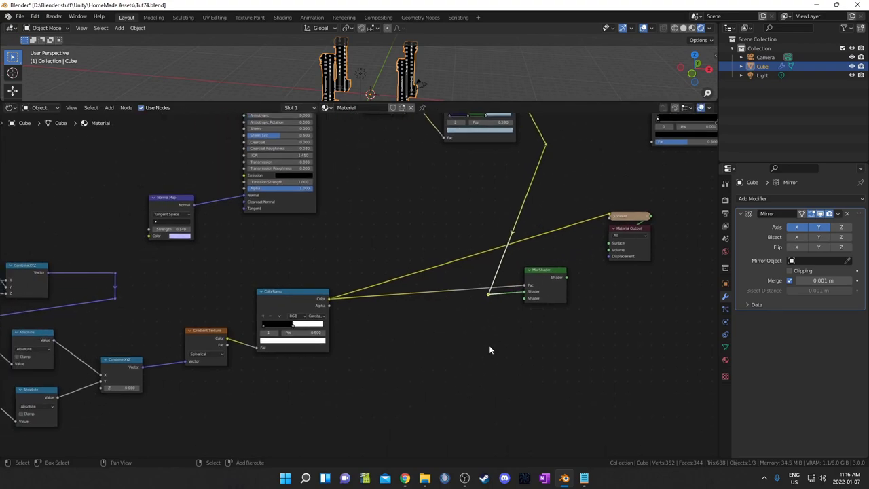
Add a Principled BSDF with a black Base Color below the Mix Shader and connect its BSDF output to the second Shader input.
key(shift+a)
click(488, 345)
text(prin)
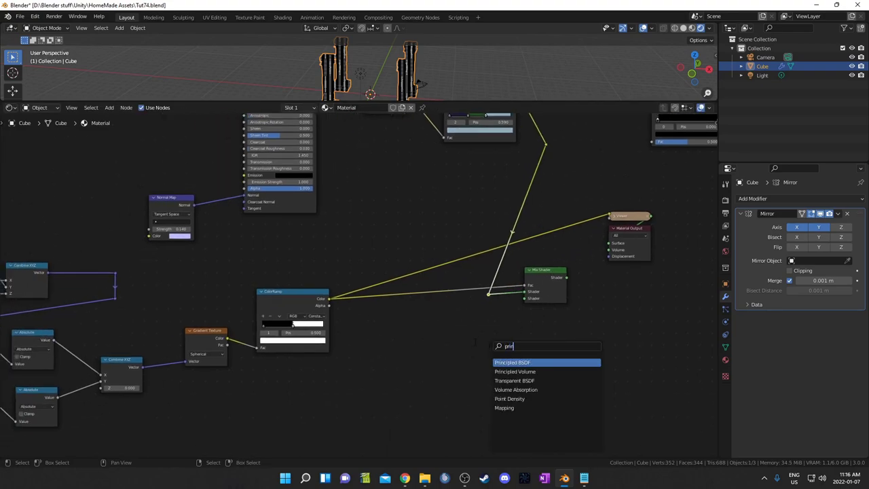
key(Return)
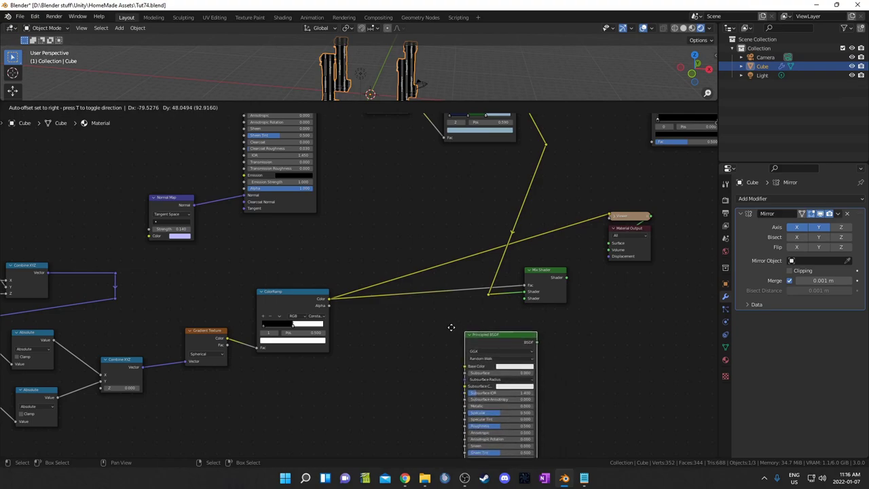
middle_drag(507, 341, 515, 288)
click(522, 302)
scroll(534, 254, down, 11)
scroll(534, 254, down, 5)
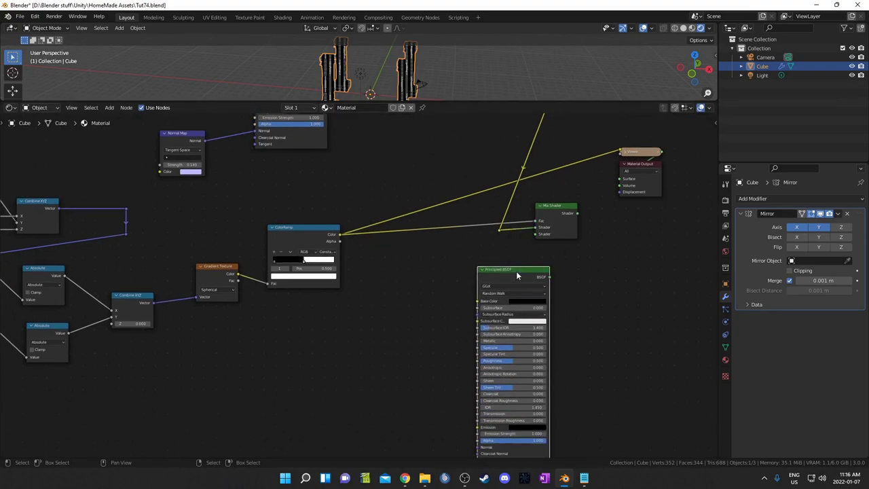
drag(516, 270, 536, 234)
scroll(566, 278, down, 1)
middle_drag(566, 279, 518, 323)
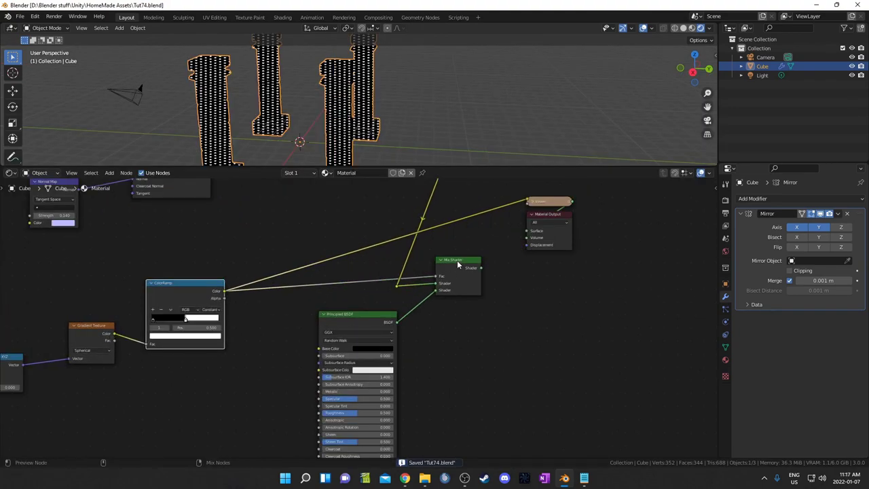
Connect the Mix Shader to the Material Output and inspect the dotted shading on the columns.
ctrl+shift+click(459, 262)
middle_drag(376, 89, 426, 140)
middle_drag(542, 326, 452, 347)
Position the unused ColorRamp beside the three-colour ColorRamp and connect the latter's Color output to its Fac input.
scroll(452, 347, down, 4)
middle_drag(460, 294, 408, 382)
drag(429, 250, 393, 242)
scroll(274, 259, up, 2)
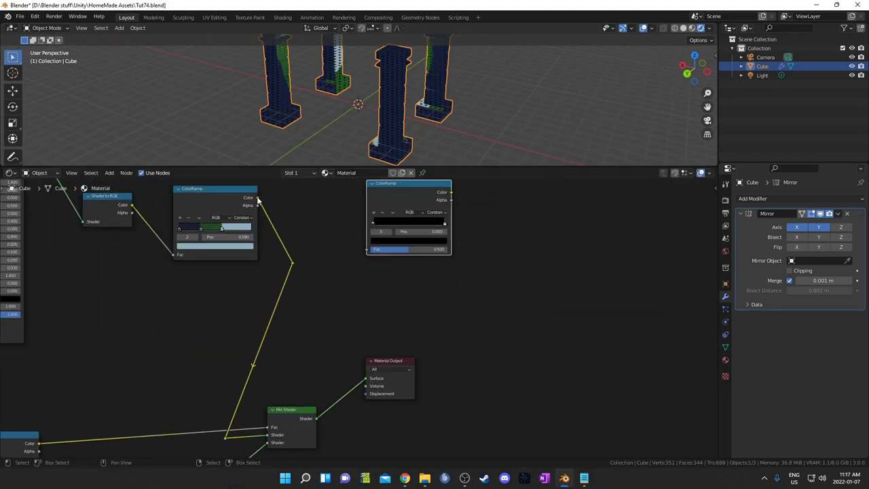
drag(257, 199, 370, 248)
shift+scroll(391, 278, down, 3)
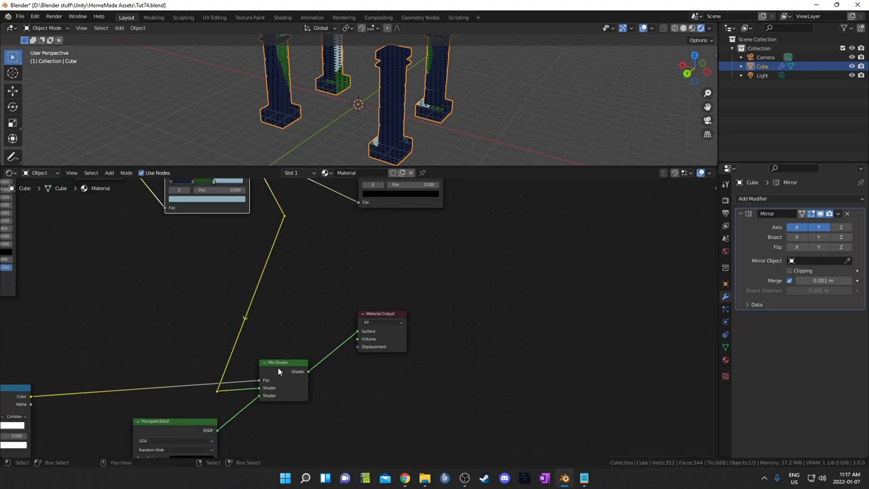
Duplicate the Mix Shader and insert the copy between the original and the Material Output, spacing the nodes apart.
key(shift+d)
click(391, 307)
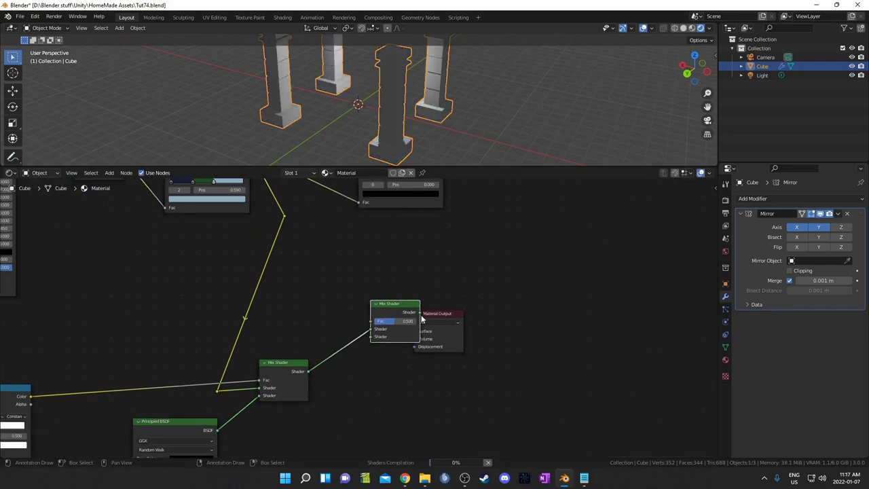
drag(449, 314, 544, 289)
drag(415, 310, 439, 320)
Rearrange the second ColorRamp's stops so white comes first and black starts at position 0.159.
middle_drag(454, 292, 469, 353)
drag(441, 206, 380, 200)
drag(331, 234, 341, 234)
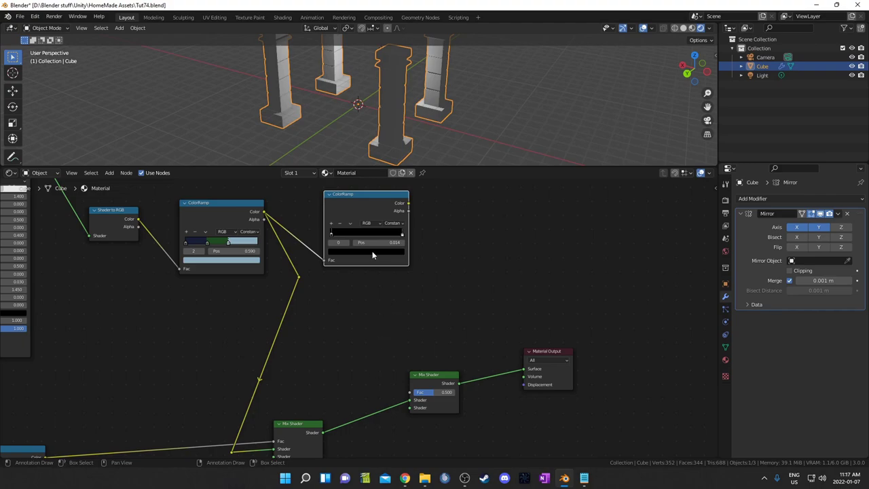
scroll(384, 336, up, 4)
drag(319, 240, 354, 238)
drag(459, 239, 301, 239)
middle_drag(379, 286, 443, 321)
drag(409, 275, 399, 274)
scroll(433, 319, down, 2)
middle_drag(466, 363, 463, 339)
click(434, 224)
drag(433, 224, 428, 217)
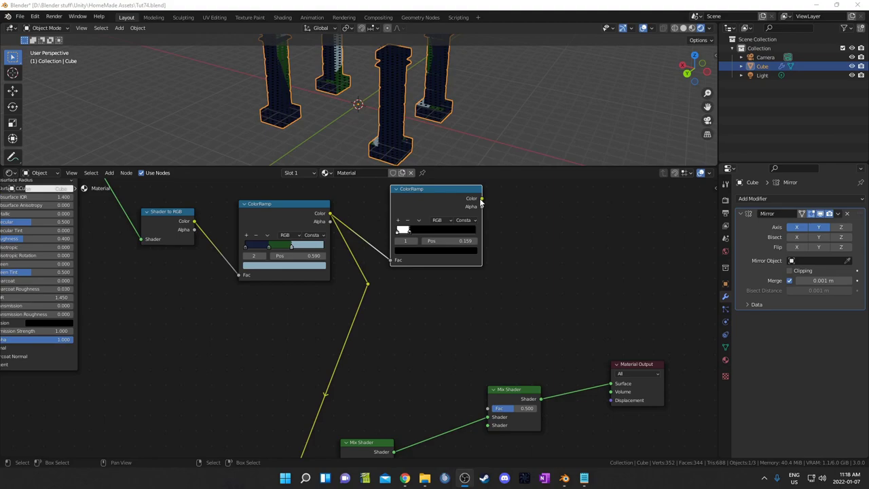
Connect the black-and-white ColorRamp to the new Mix Shader's Fac, the three-colour ColorRamp to its first Shader input and the dot mix to its second.
mouse_move(481, 198)
mouse_down()
mouse_move(535, 301)
mouse_move(499, 404)
mouse_move(489, 409)
mouse_move(541, 371)
mouse_up()
middle_drag(539, 310, 569, 286)
drag(340, 187, 522, 365)
middle_drag(440, 402, 497, 340)
mouse_move(444, 353)
mouse_down()
mouse_move(438, 342)
mouse_move(448, 342)
mouse_up()
middle_drag(575, 318, 510, 370)
Try the black-and-white ColorRamp's black stop at position 0.250 and inspect which bands on the columns carry dots.
middle_drag(429, 270, 385, 356)
scroll(483, 346, up, 3)
scroll(489, 340, up, 2)
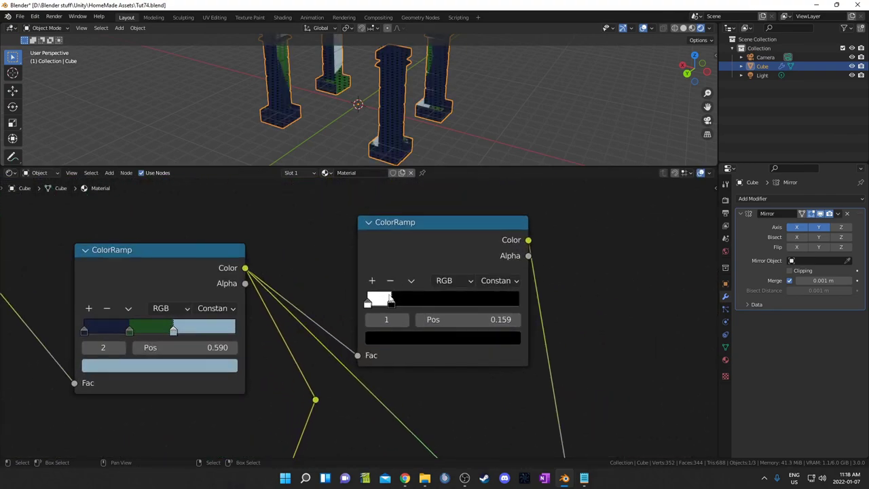
drag(391, 299, 405, 313)
middle_drag(578, 116, 451, 101)
scroll(524, 112, up, 3)
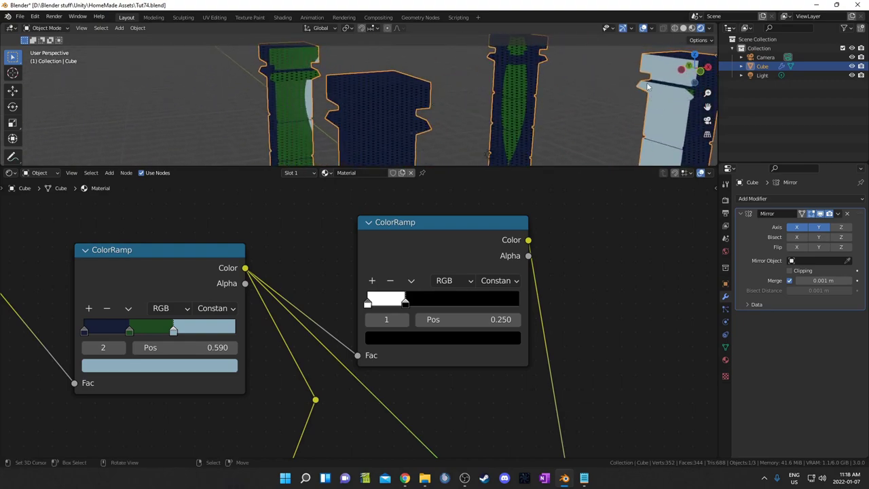
Set the black-and-white ColorRamp's black stop to position 0.1.
mouse_move(405, 303)
mouse_down()
mouse_move(380, 304)
mouse_move(395, 305)
mouse_up()
click(502, 320)
text(0.1)
key(Return)
scroll(577, 192, down, 2)
middle_drag(506, 338, 513, 309)
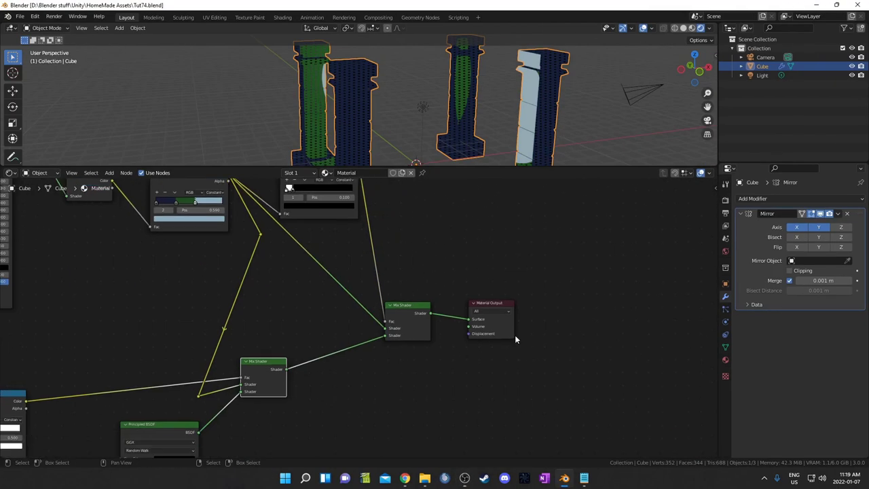
Duplicate the second Mix Shader and insert the copy directly before the Material Output.
scroll(515, 334, up, 1)
middle_drag(526, 343, 399, 310)
click(336, 264)
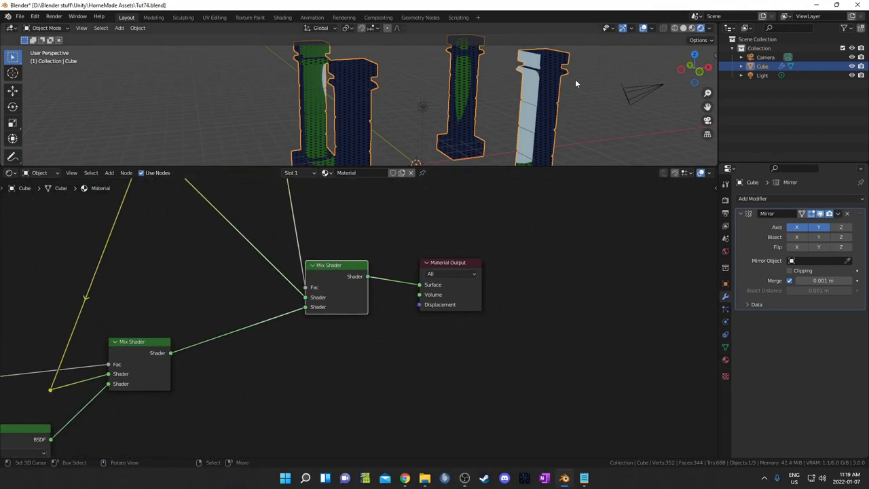
middle_drag(575, 79, 559, 91)
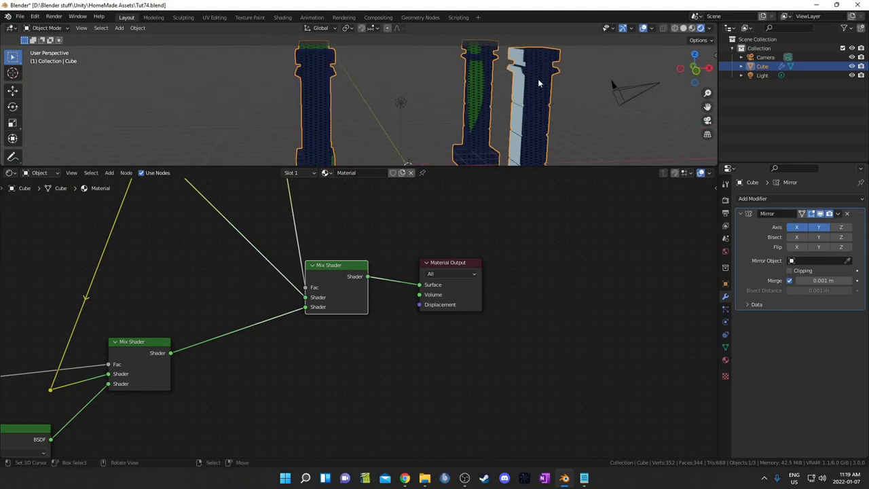
middle_drag(488, 232, 478, 212)
key(shift+d)
click(426, 284)
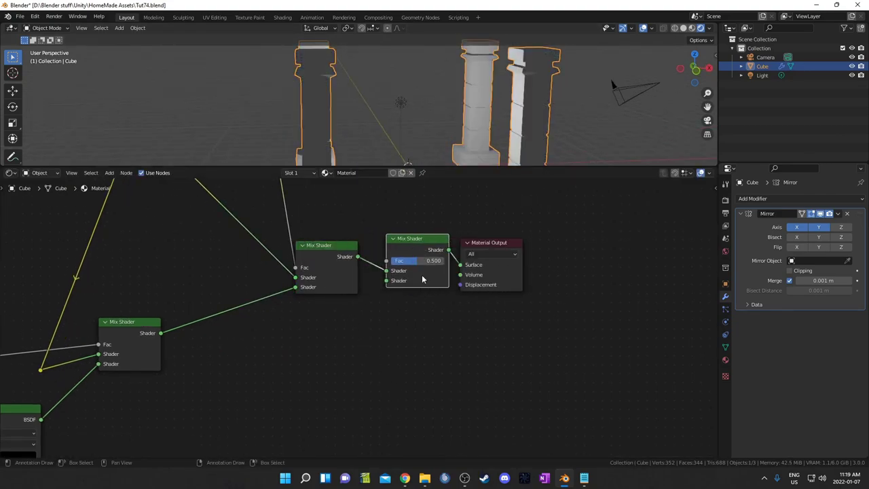
middle_drag(426, 284, 485, 270)
drag(491, 231, 504, 217)
Add an Emission node below the last two Mix Shader nodes.
middle_drag(498, 336, 537, 310)
key(shift+a)
click(488, 331)
text(me)
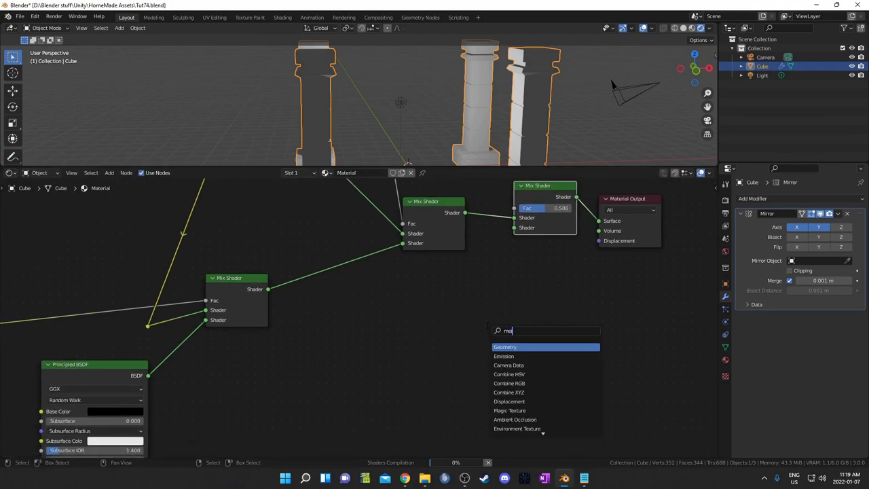
key(Down)
key(Return)
click(414, 316)
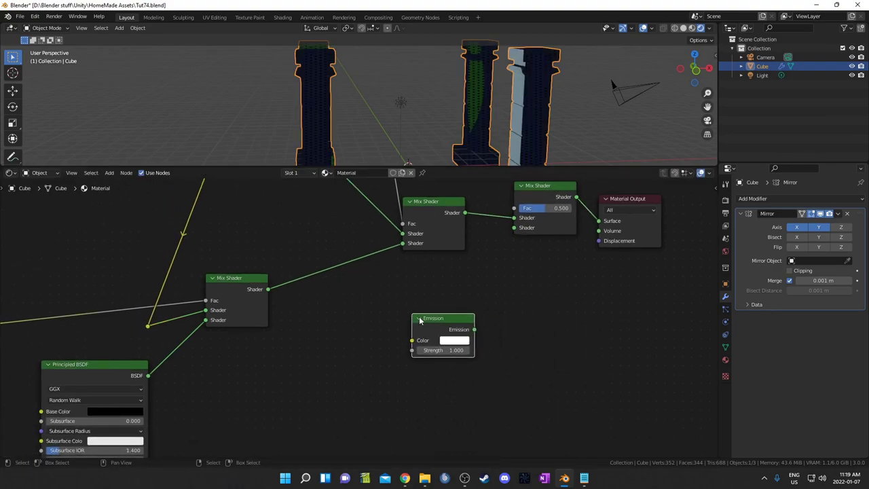
Set the Emission color to hex 81AABF and connect its output to the last Mix Shader's second Shader input.
click(459, 341)
click(479, 303)
text(81a)
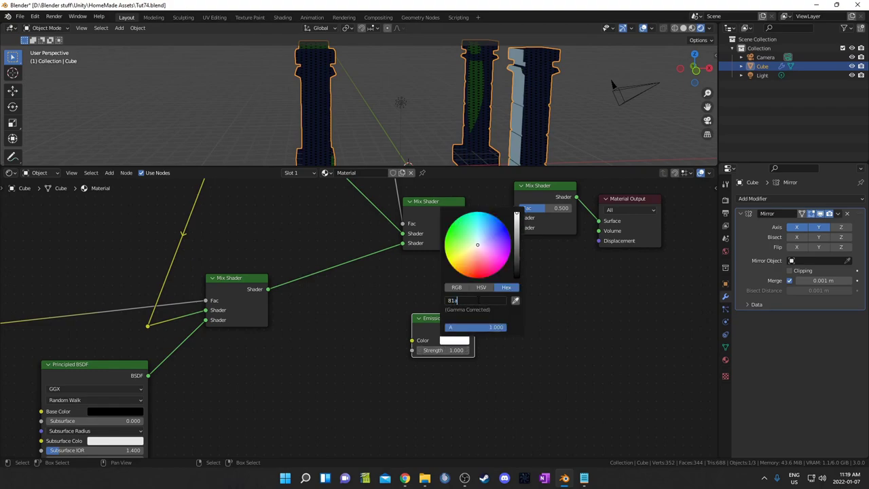
text(abf)
key(Return)
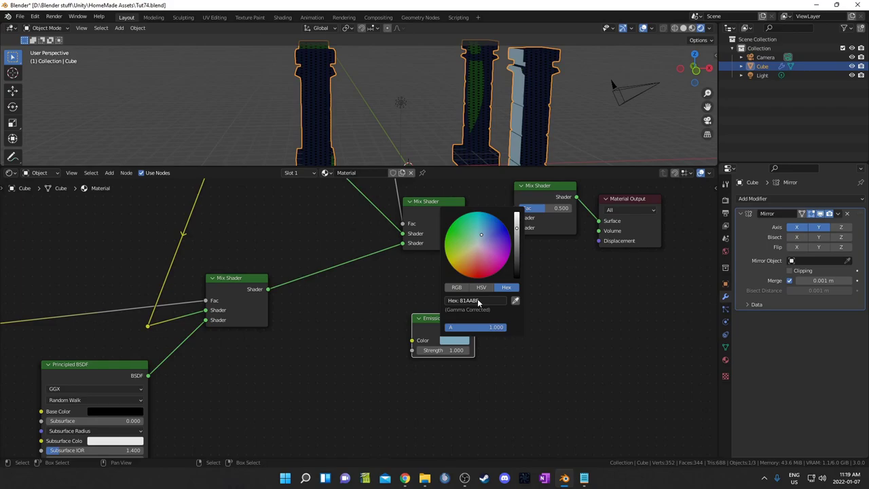
middle_drag(529, 299, 506, 343)
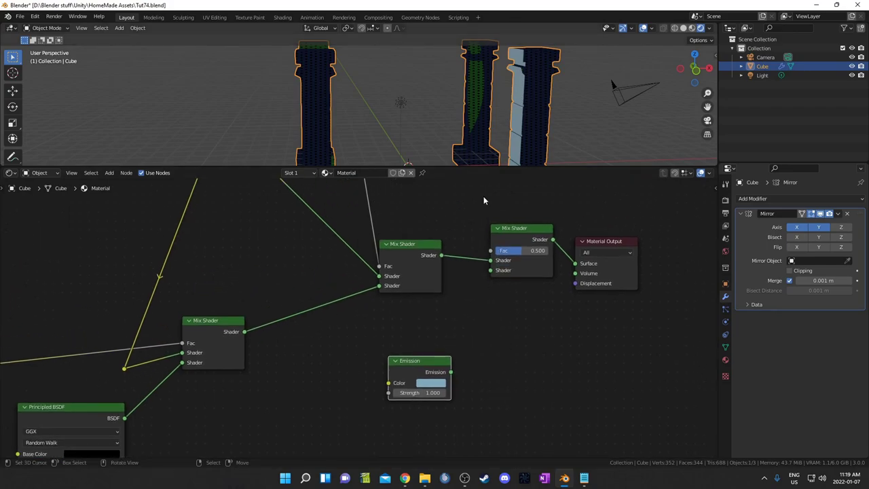
drag(450, 373, 492, 275)
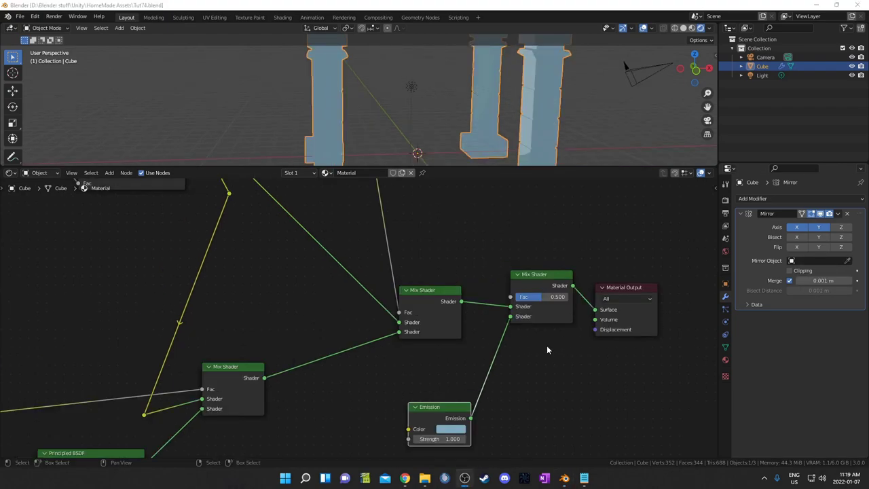
Set the last Mix Shader's Fac to 0.1.
scroll(546, 345, up, 3)
click(586, 290)
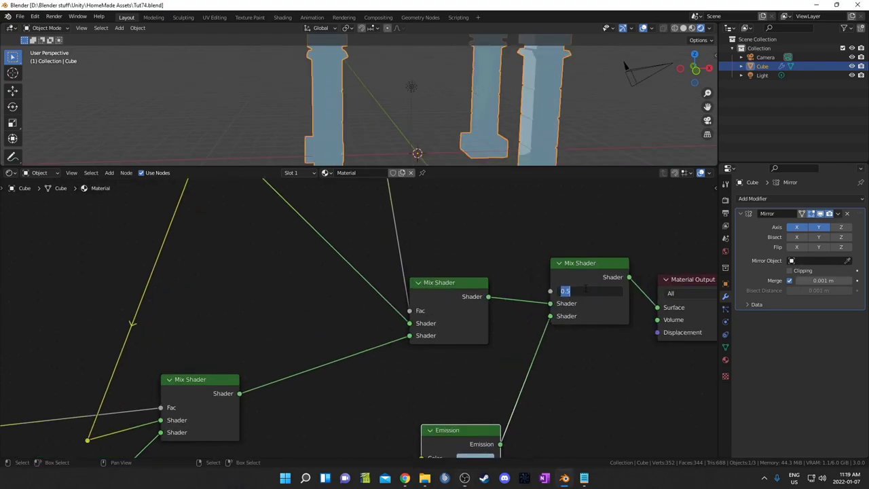
text(0.1)
key(Return)
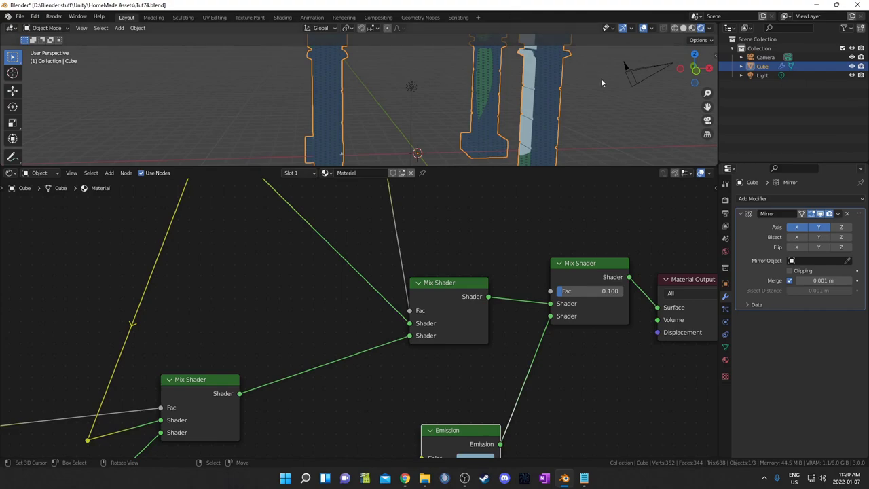
Lower the last Mix Shader's Fac to 0 to compare the columns without the Emission tint, and restore it to 0.1.
middle_drag(601, 82, 523, 153)
drag(585, 292, 564, 291)
middle_drag(523, 119, 491, 128)
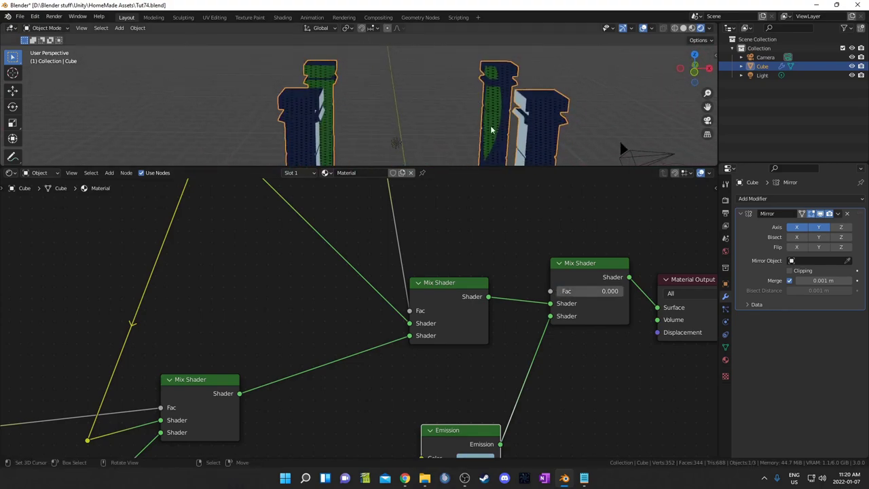
click(593, 292)
text(1)
key(Return)
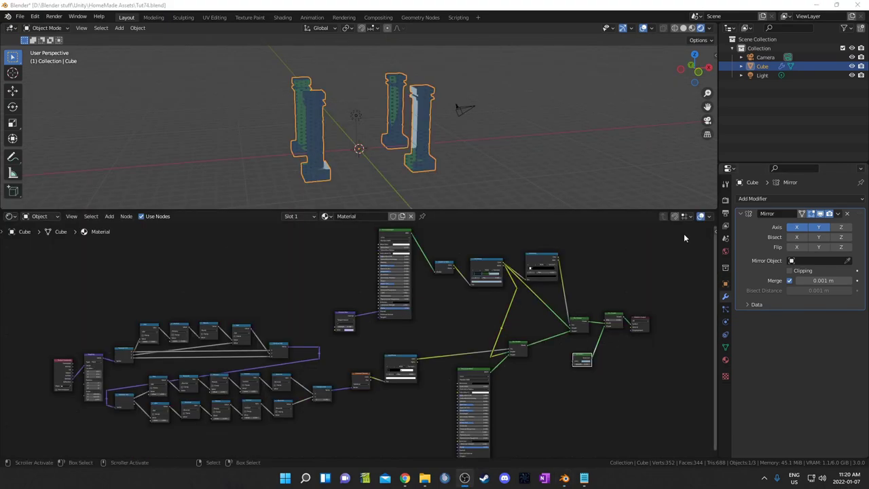
Add a Grease Pencil Stroke object to the scene.
middle_drag(591, 197, 468, 139)
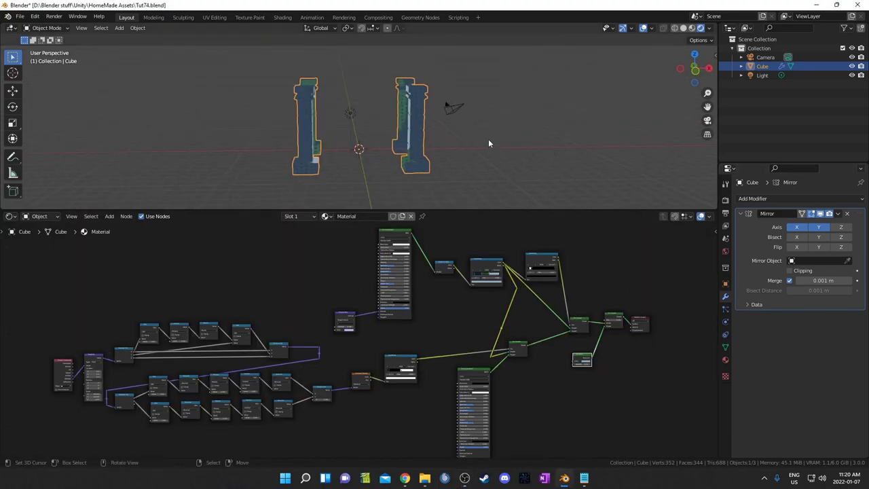
key(shift+a)
mouse_move(486, 140)
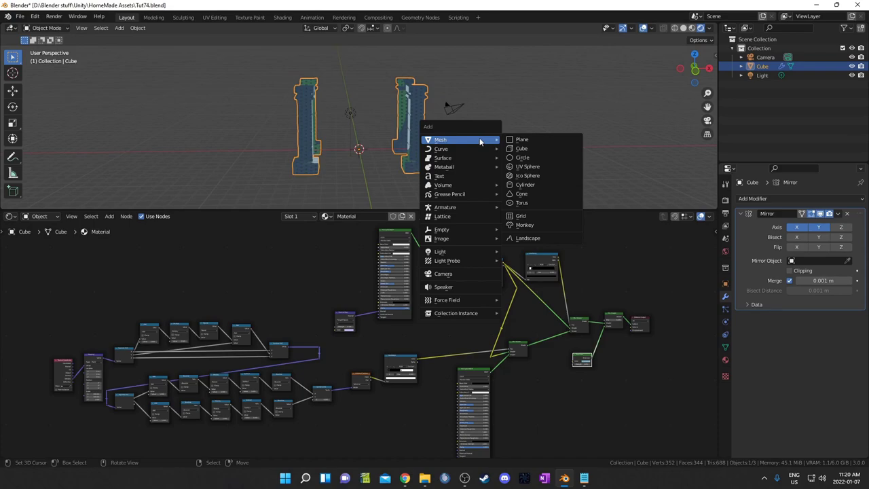
mouse_move(477, 195)
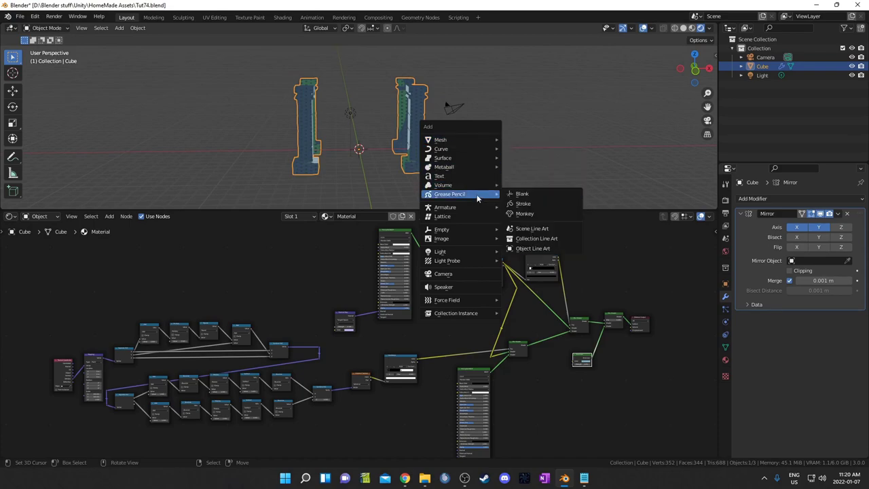
click(545, 205)
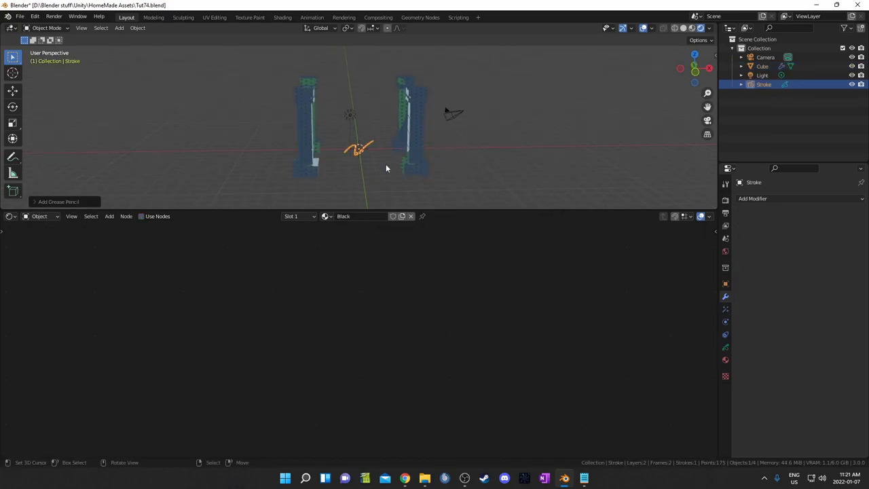
Delete all points of the default Grease Pencil stroke in Edit Mode and return to Object Mode.
scroll(374, 166, up, 3)
key(Tab)
middle_drag(355, 165, 474, 124)
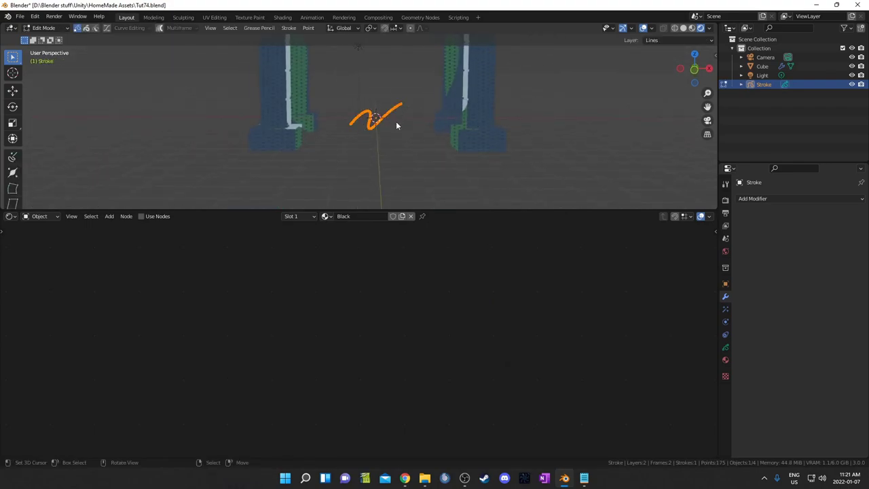
key(x)
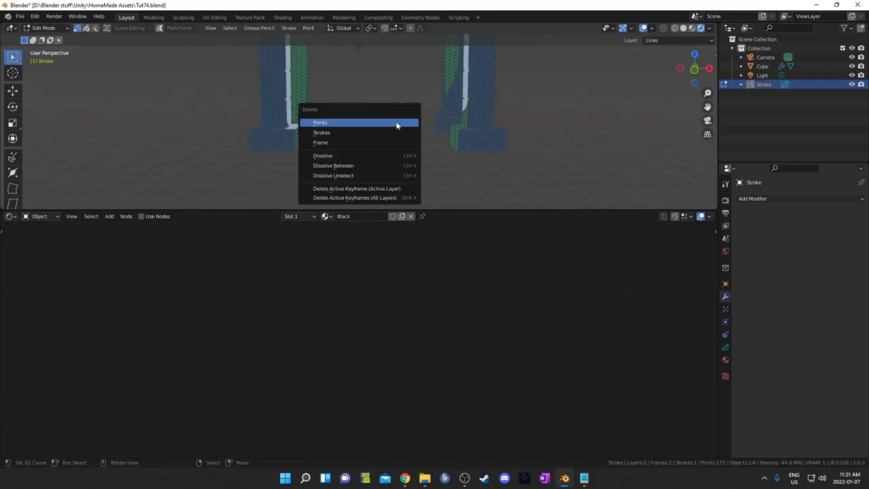
click(399, 123)
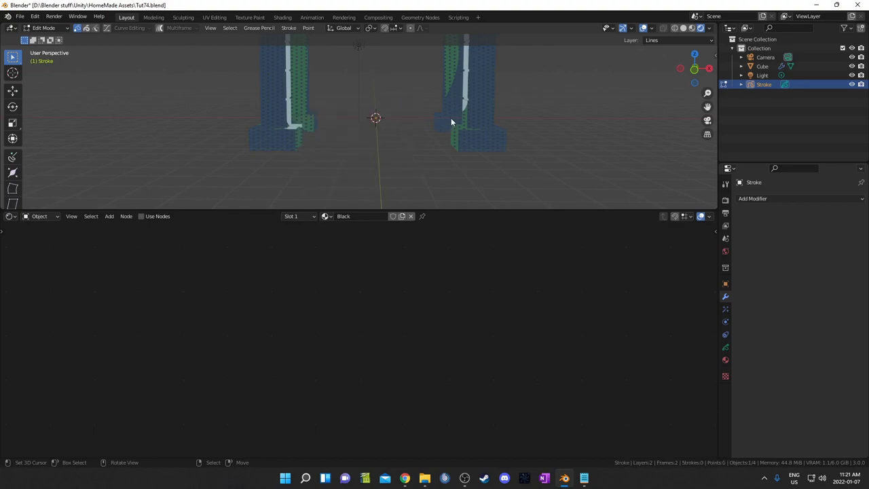
middle_drag(451, 118, 507, 182)
key(Tab)
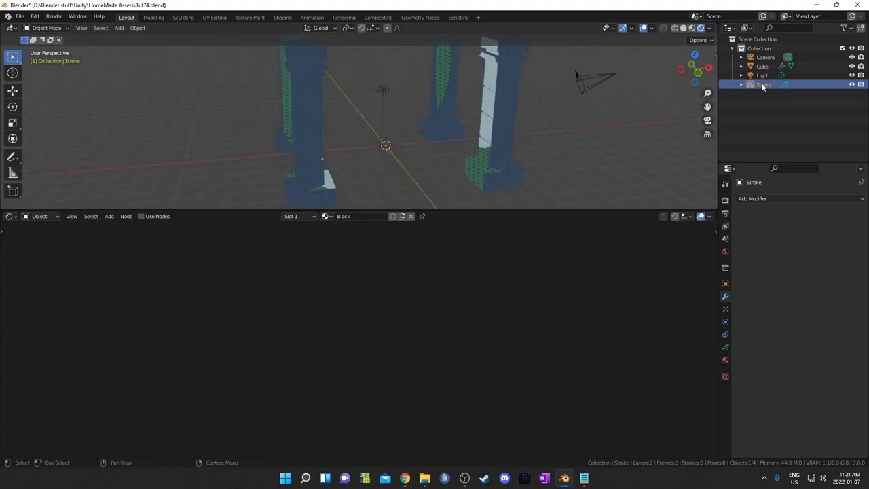
Add a Line Art modifier to the Stroke object.
click(729, 29)
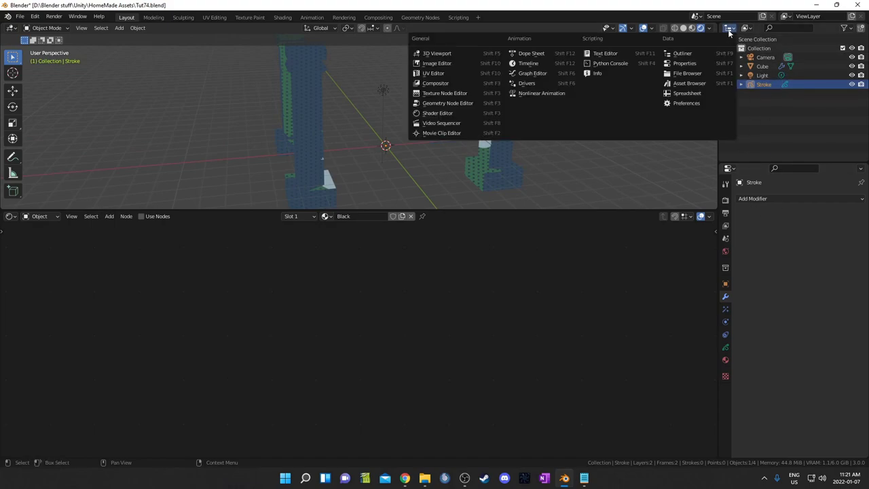
click(760, 199)
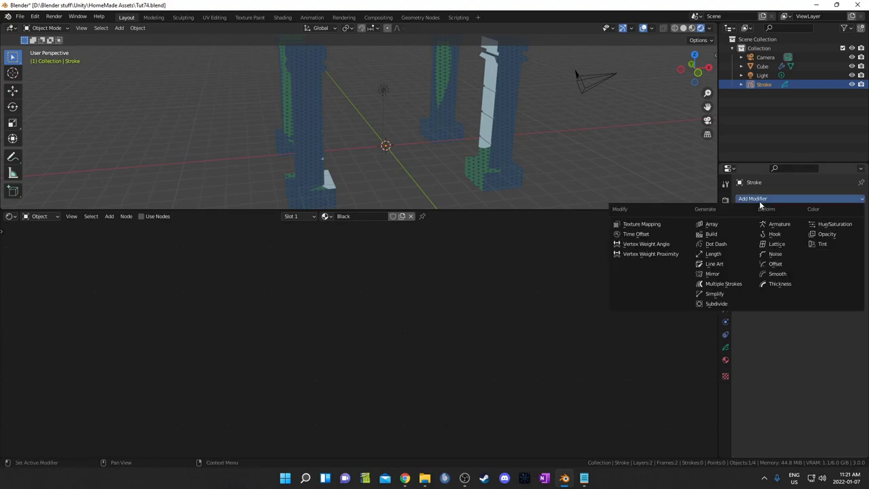
click(732, 267)
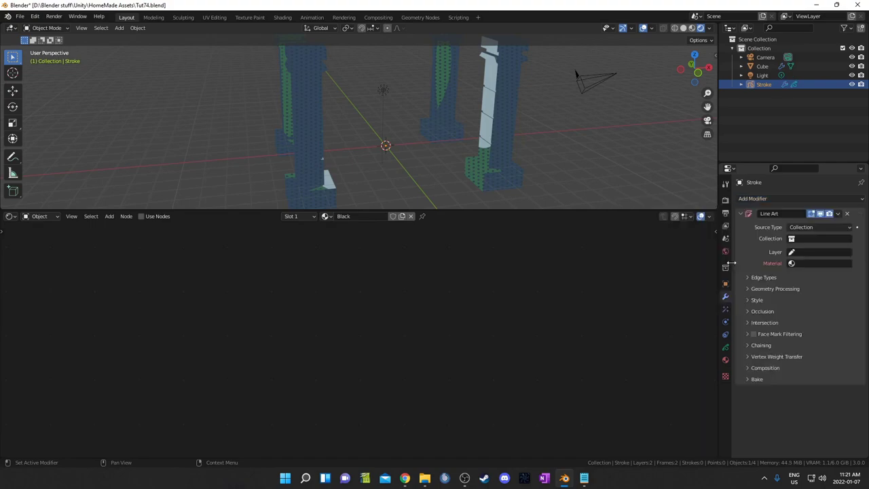
click(822, 228)
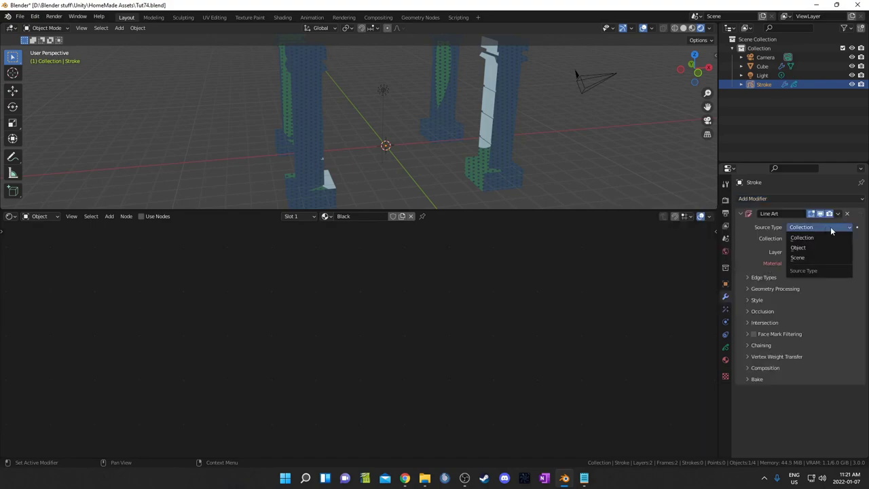
click(824, 237)
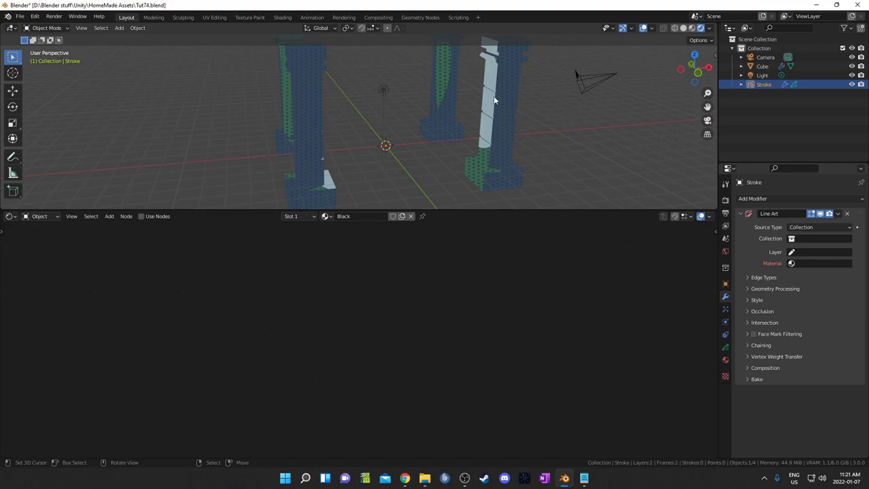
scroll(541, 128, down, 2)
mouse_move(541, 128)
middle_down()
mouse_move(549, 125)
mouse_move(555, 136)
middle_up()
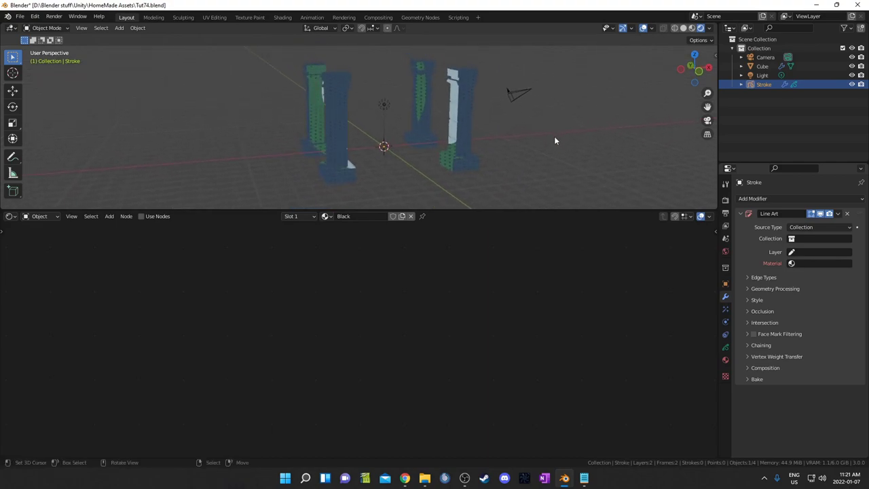
click(809, 238)
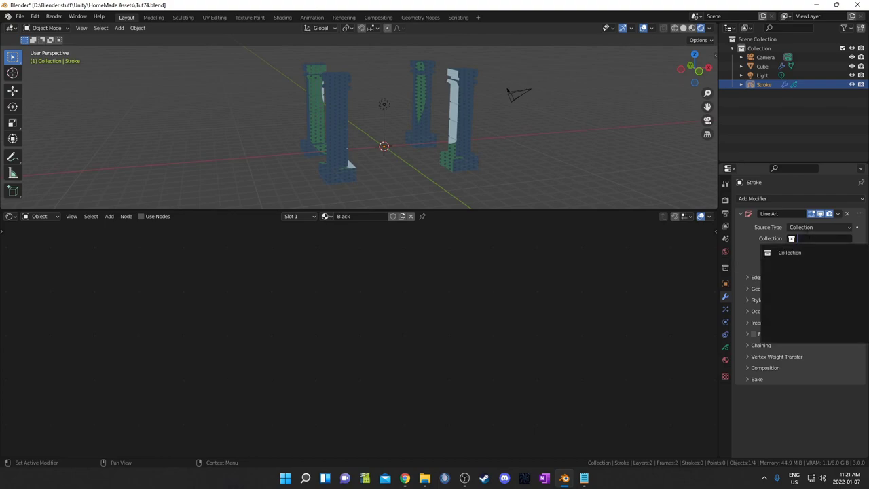
Set the Line Art modifier's source type to Object and pick the columns' Cube object as the source.
click(814, 228)
click(815, 244)
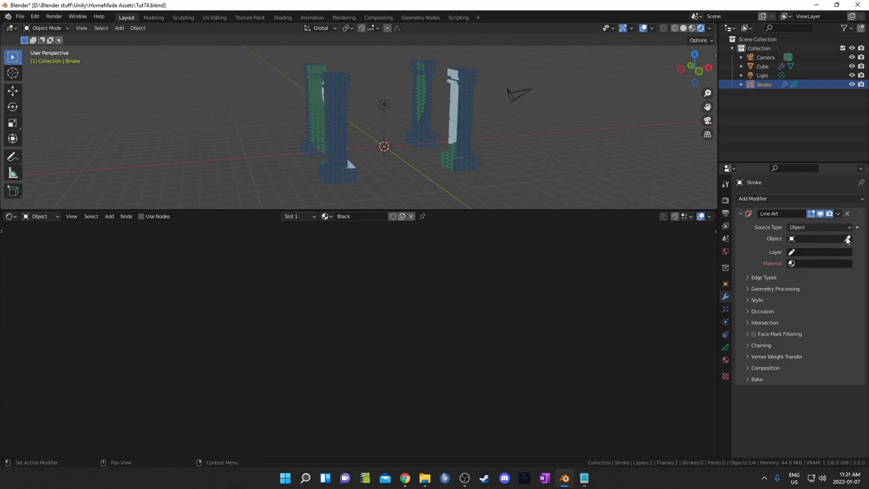
click(847, 239)
click(333, 119)
middle_drag(438, 146, 430, 148)
Assign the Lines layer and the Black material to the Line Art modifier.
click(809, 252)
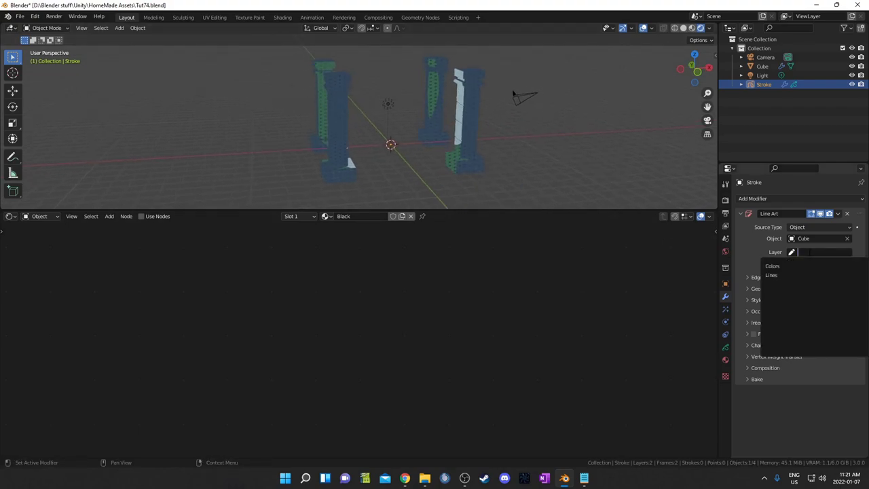
click(782, 276)
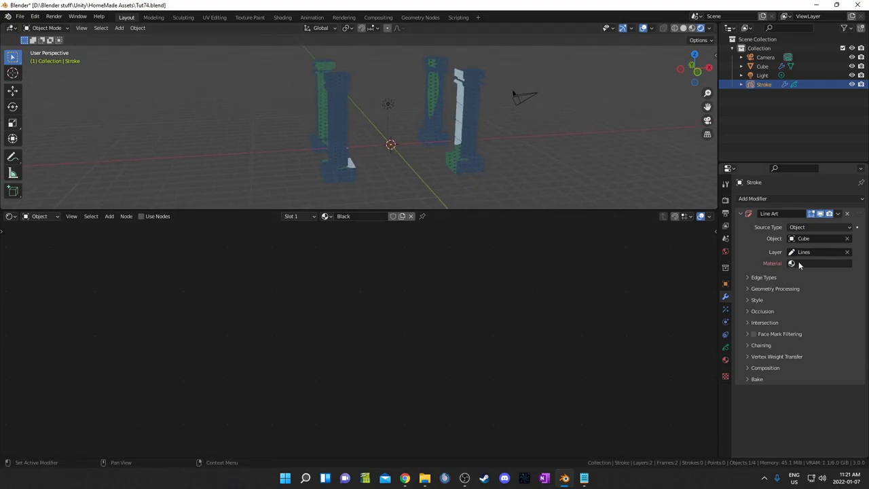
click(799, 264)
click(791, 275)
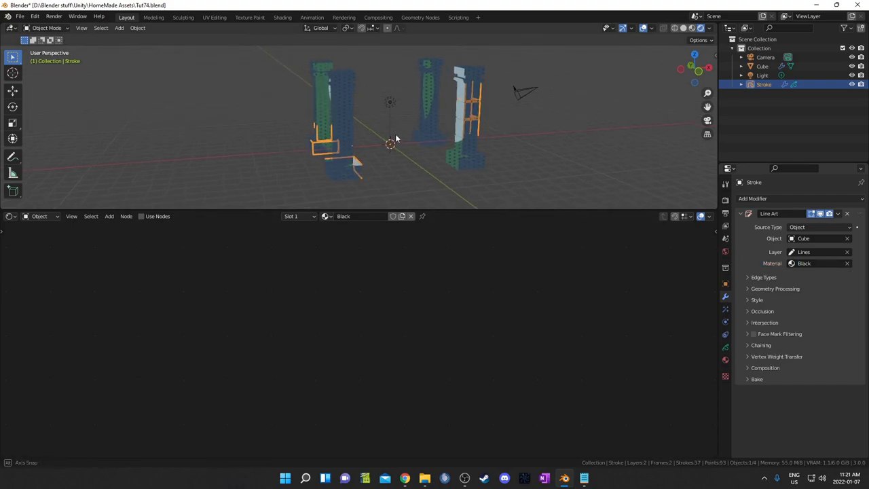
Look through the camera, select it, and move it down along the global Z axis.
key(KP_0)
scroll(379, 128, down, 5)
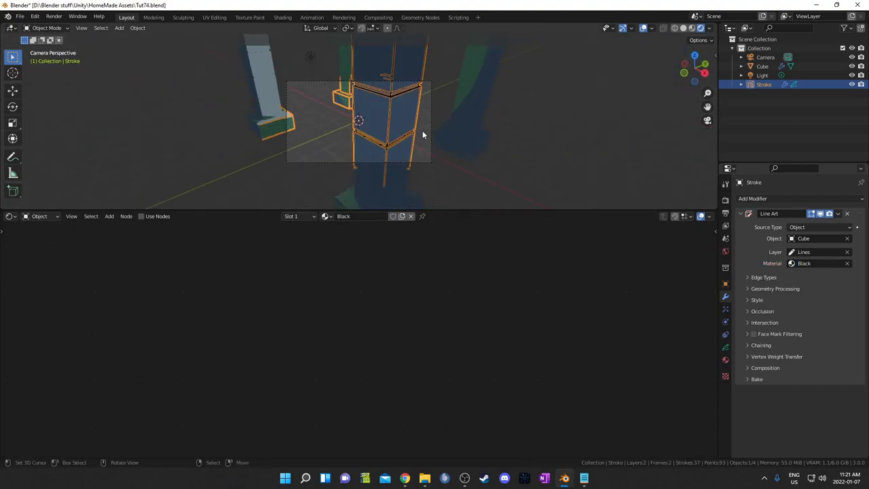
click(384, 155)
key(g)
key(z)
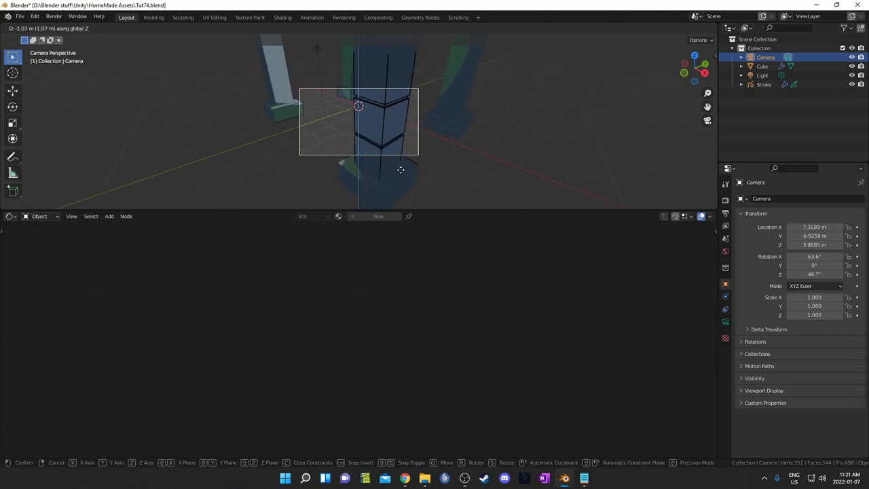
Try to reframe the camera by moving it along the global Z axis and its local Z axis.
click(417, 160)
mouse_move(416, 159)
middle_down()
mouse_move(443, 156)
mouse_move(425, 148)
middle_up()
key(KP_0)
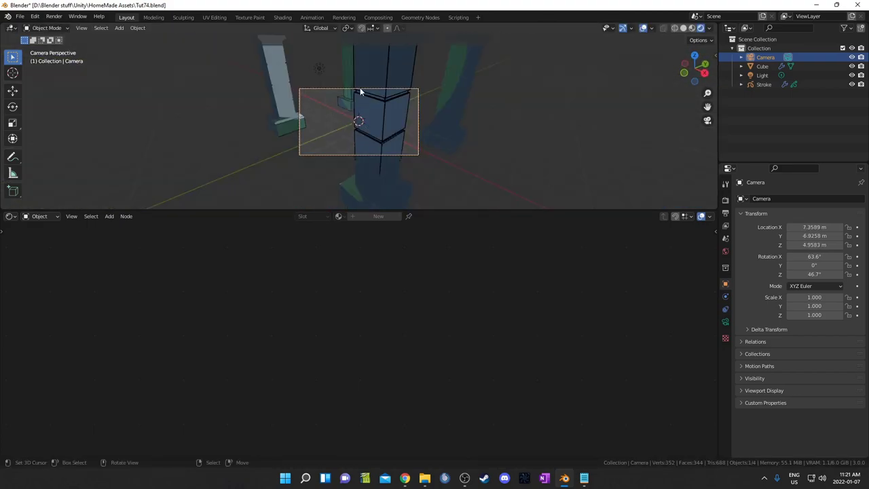
key(g)
key(z)
key(z)
click(418, 182)
Align the camera to a distant viewpoint from the opposite side that frames all four columns.
middle_drag(417, 183, 448, 196)
scroll(385, 165, down, 3)
middle_drag(448, 197, 522, 147)
key(ctrl+alt+KP_0)
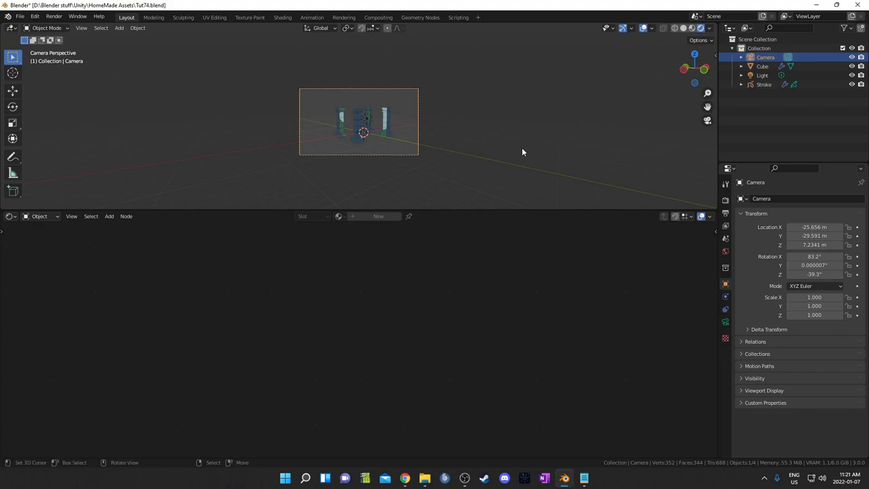
scroll(521, 148, up, 7)
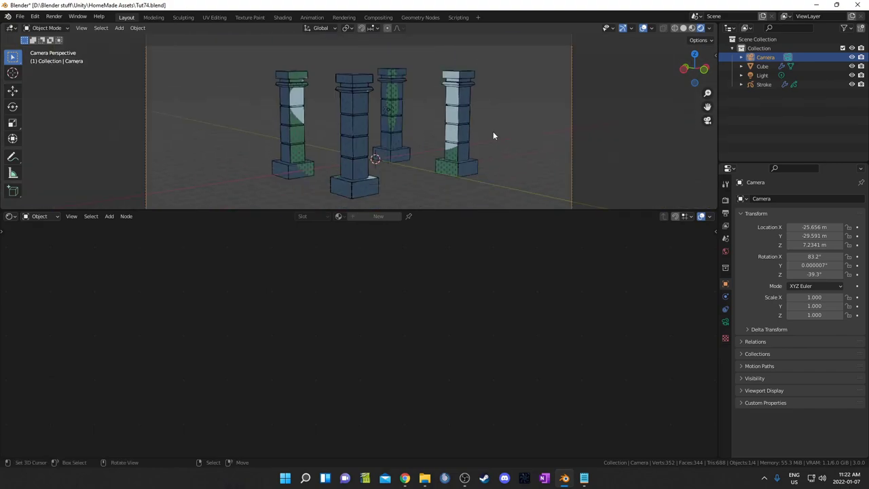
Examine the columns' outlines from outside the camera angle and return to the camera view.
middle_drag(494, 135, 459, 122)
scroll(394, 140, up, 5)
scroll(354, 133, down, 9)
middle_drag(378, 135, 325, 122)
scroll(433, 130, up, 5)
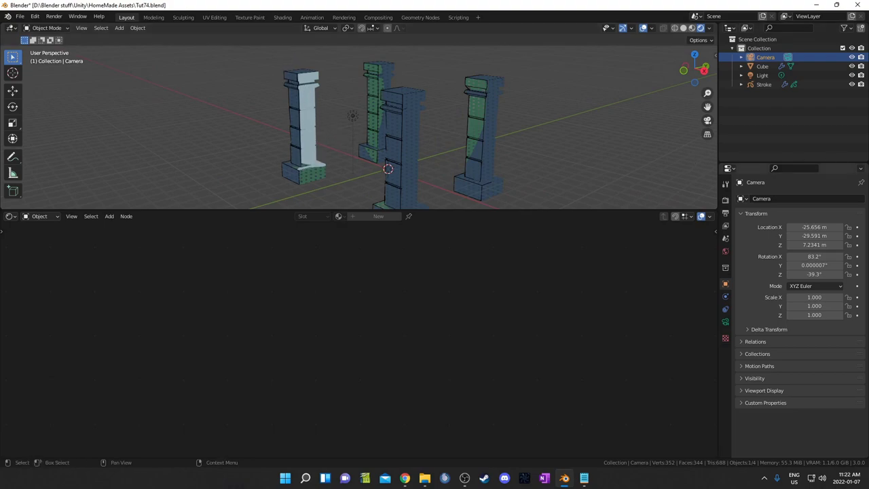
click(708, 120)
Disable Loose, Material Borders, Edge Marks, Intersections and Crease in the Stroke's Line Art edge types, leaving only Contour.
click(764, 84)
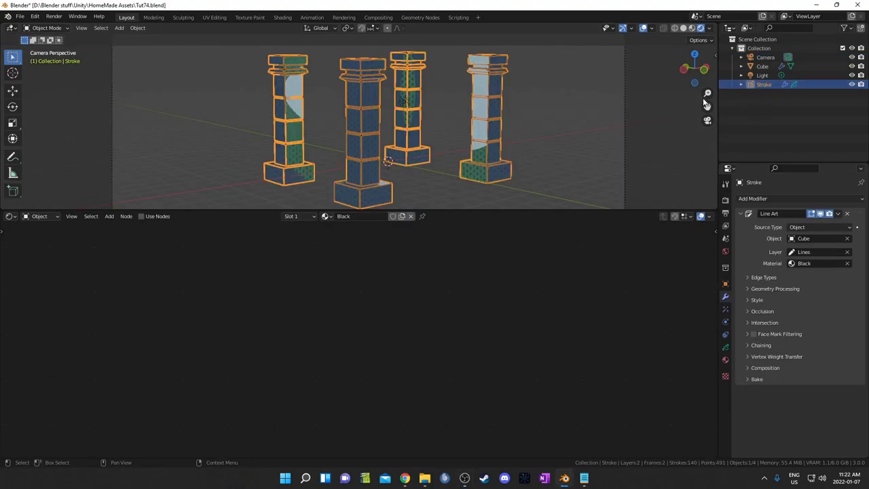
click(760, 278)
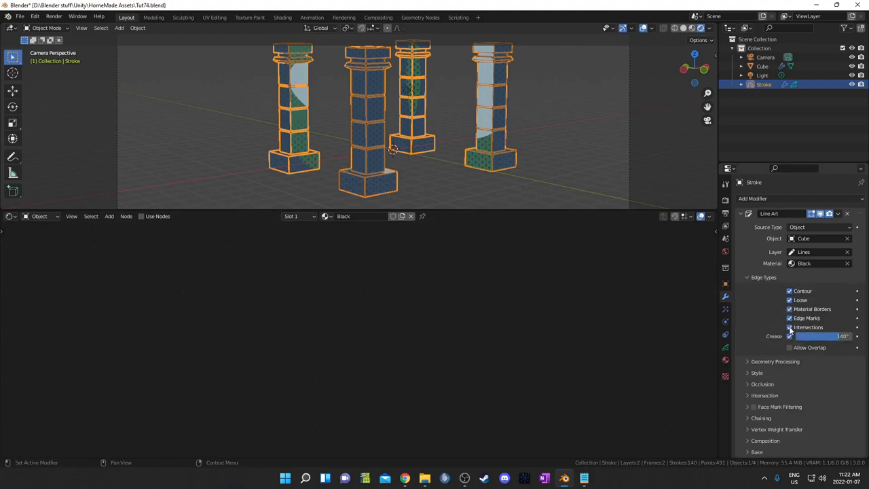
drag(790, 333, 790, 299)
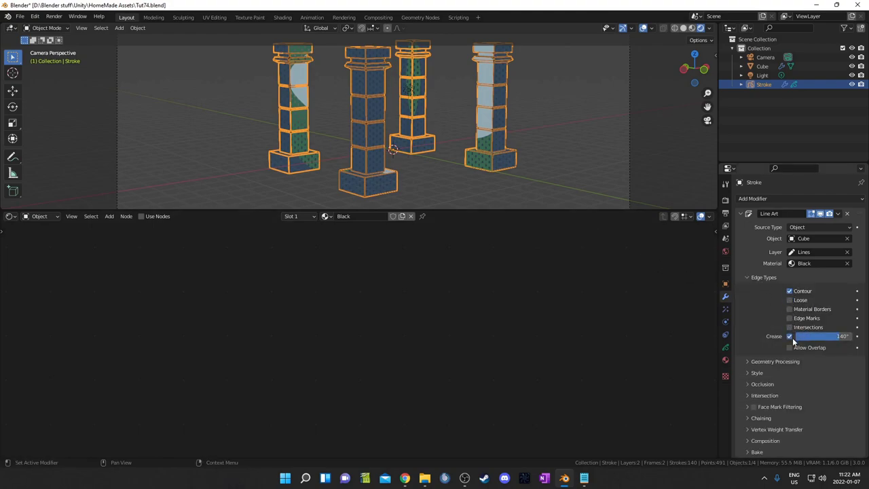
click(418, 168)
scroll(441, 122, up, 3)
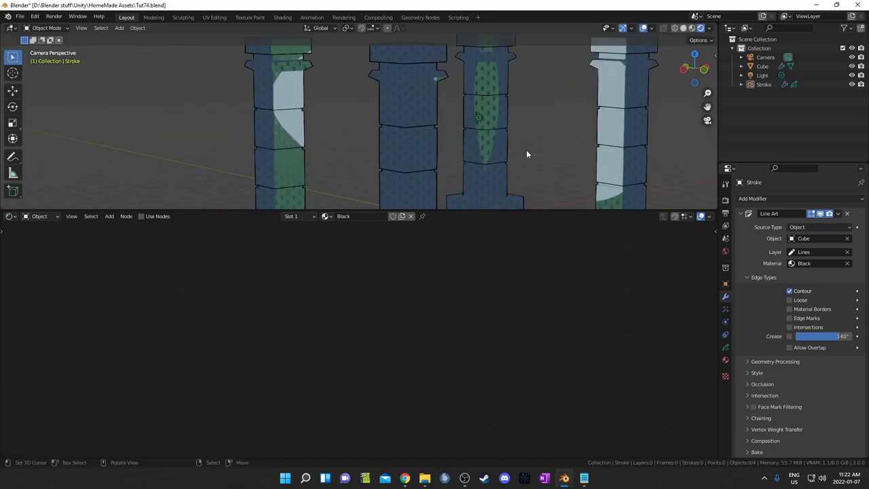
Re-enable Loose, Material Borders, Edge Marks, Intersections and Crease for the Stroke's Line Art modifier.
click(790, 301)
click(790, 336)
middle_drag(561, 185, 569, 171)
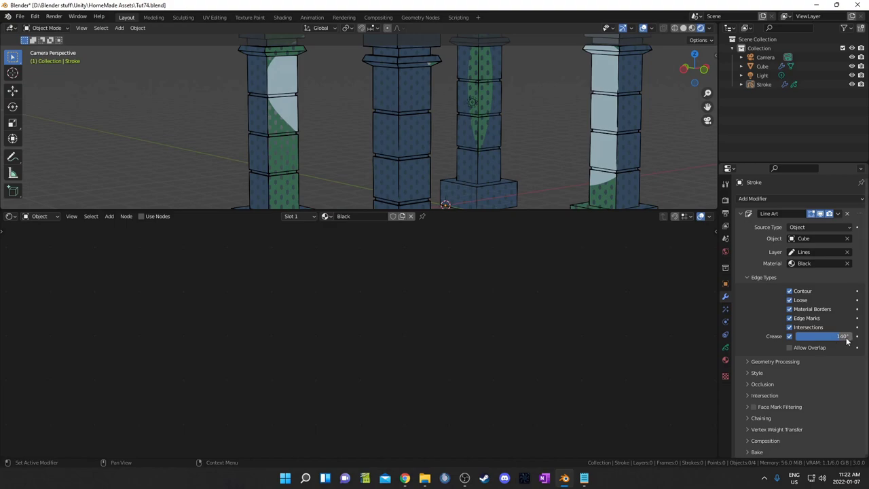
Try a different Crease angle threshold on the Line Art modifier, and undo the change.
drag(844, 339, 857, 339)
scroll(478, 97, down, 2)
key(ctrl+z)
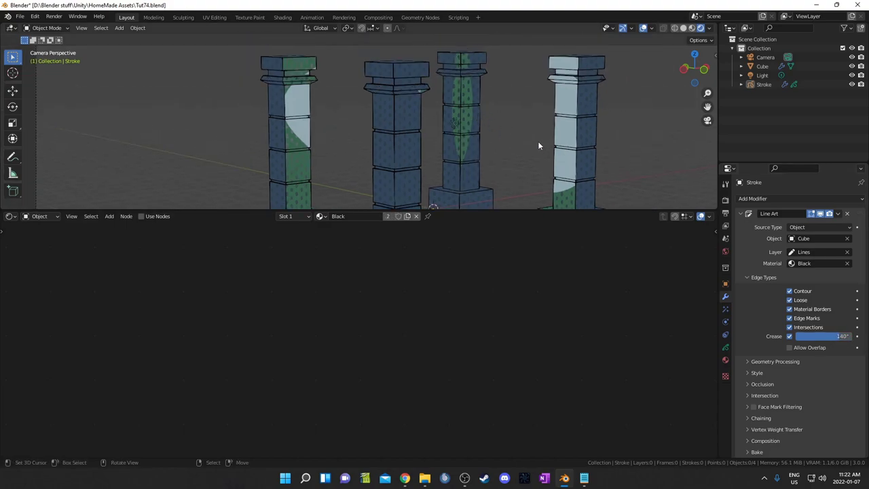
scroll(538, 142, up, 3)
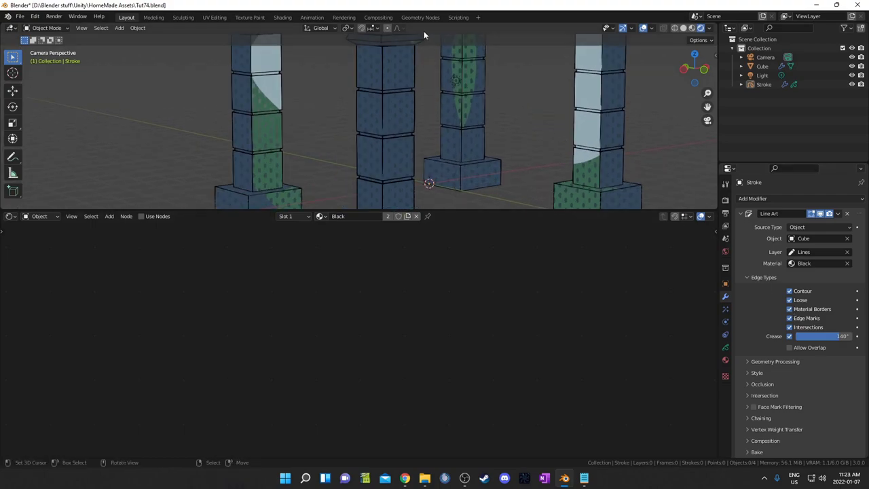
Create a smaller inset panel on one front column face by extruding the face in place and scaling it inward.
click(396, 112)
key(Tab)
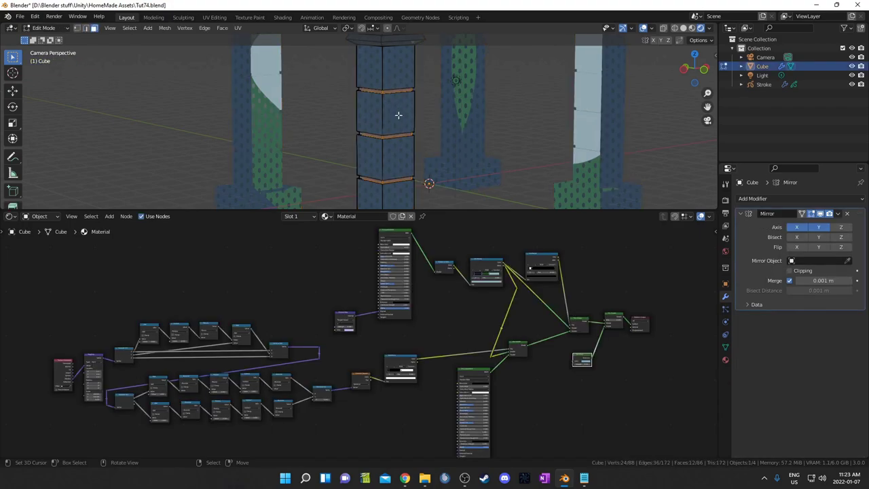
click(396, 112)
key(e)
right_click(438, 129)
key(s)
click(450, 134)
Add a second material slot to the columns and fill it with a single-user copy of Material.
click(726, 361)
click(862, 199)
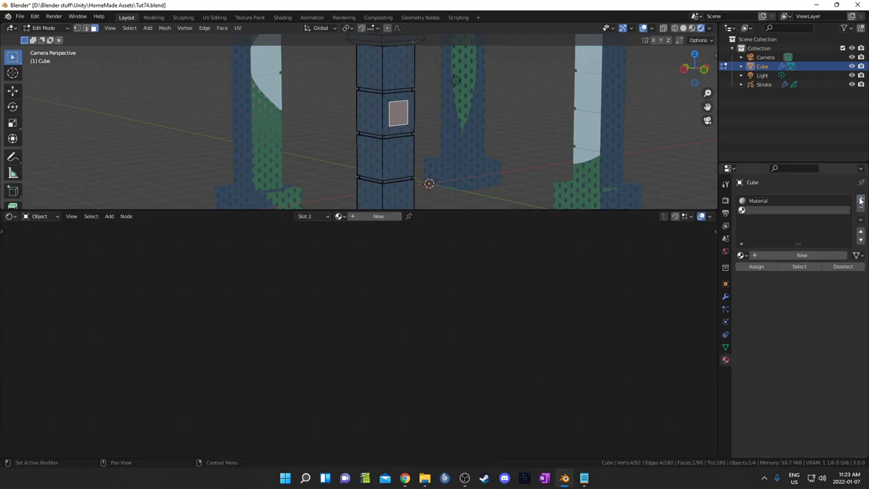
click(742, 255)
click(794, 269)
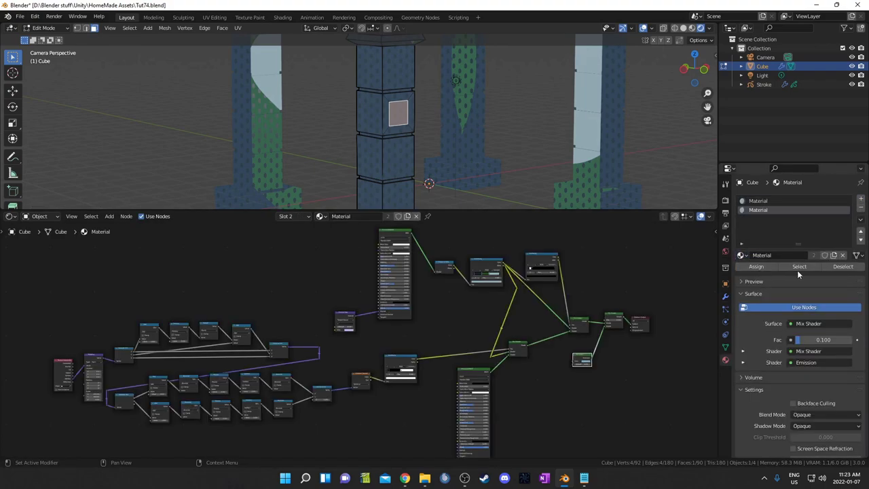
click(834, 256)
Change the light blue stop of Material.001's three-stop ColorRamp to pink.
scroll(369, 361, up, 5)
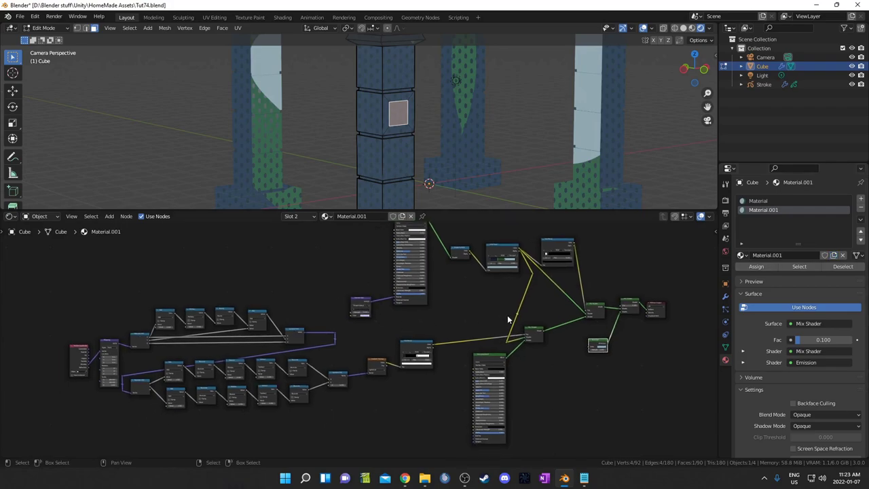
click(440, 306)
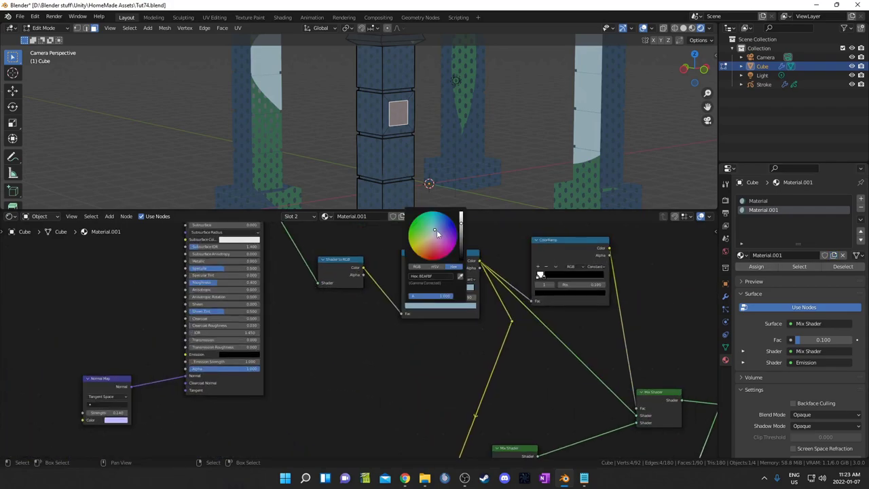
click(434, 243)
scroll(448, 138, down, 3)
key(Tab)
scroll(440, 143, up, 5)
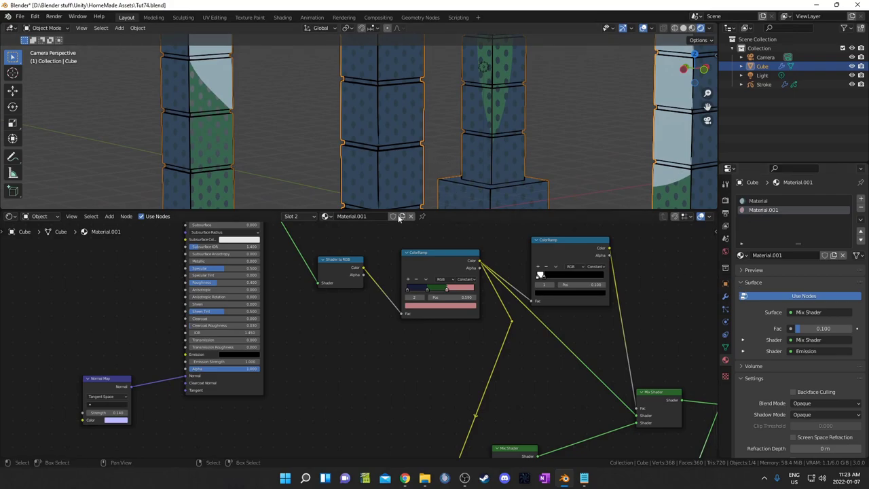
Assign Material.001 to the inset panel face on the front column.
key(Tab)
scroll(403, 103, down, 3)
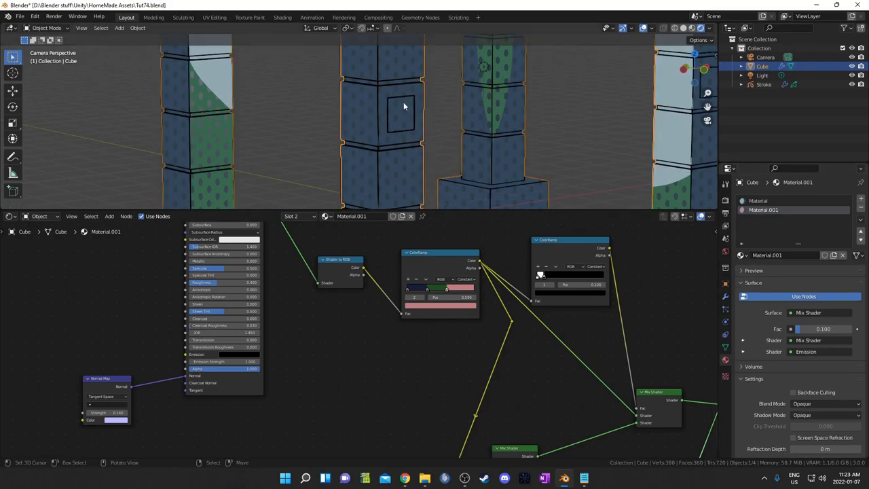
key(Tab)
scroll(428, 140, up, 3)
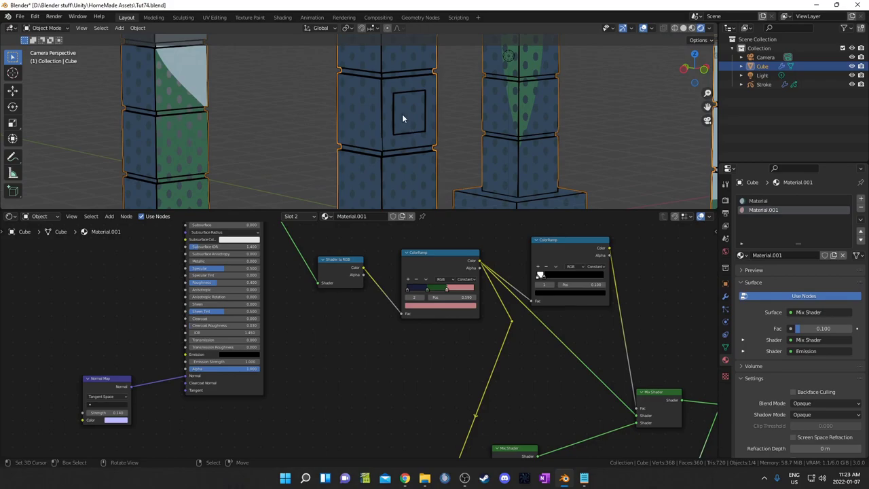
Change the darkest stop of Material.001's three-stop ColorRamp from blue to dark red.
key(Tab)
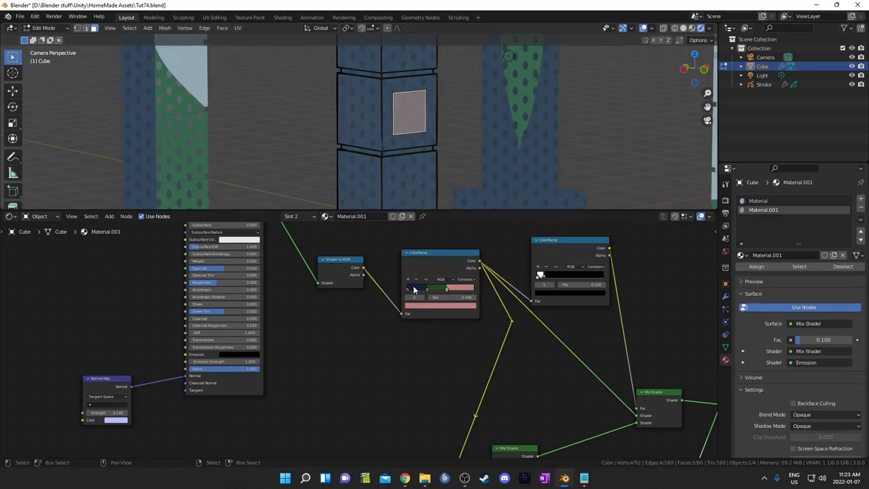
click(409, 291)
click(418, 306)
drag(424, 240, 431, 250)
key(Tab)
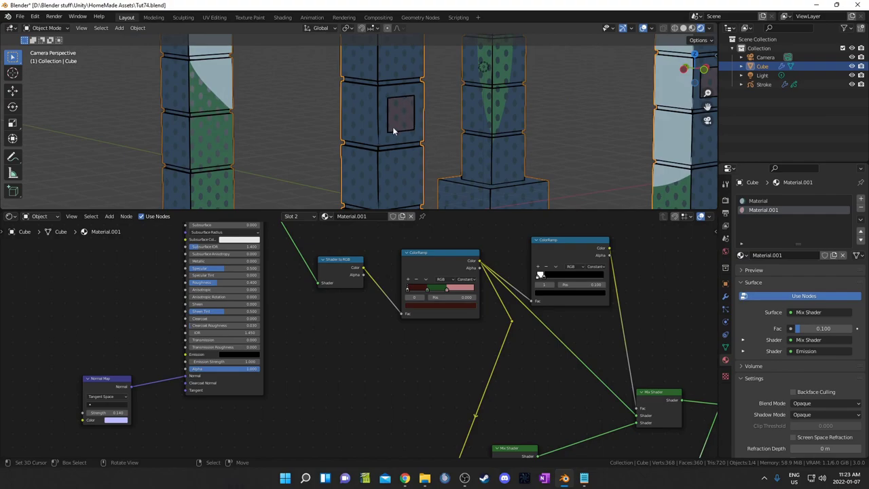
middle_drag(386, 127, 481, 145)
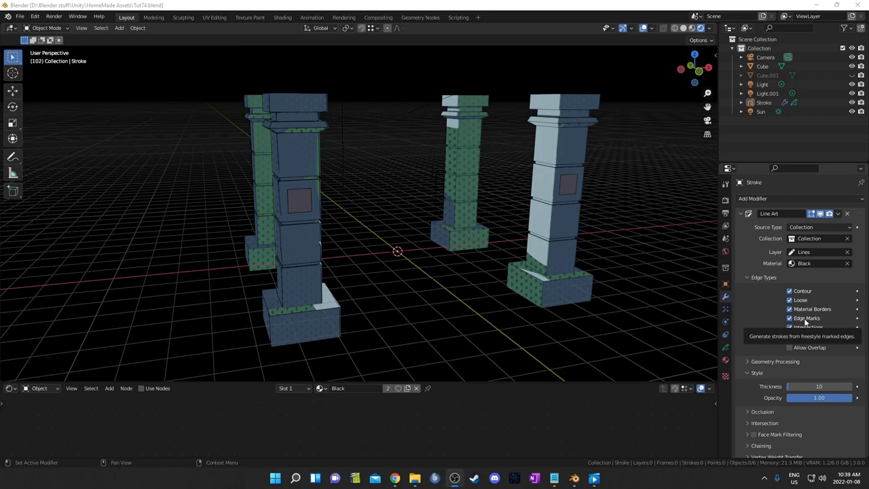
Mark a horizontal run of edges around the front column's block below the inset panel as Freestyle edges.
scroll(190, 292, up, 3)
middle_drag(299, 257, 447, 259)
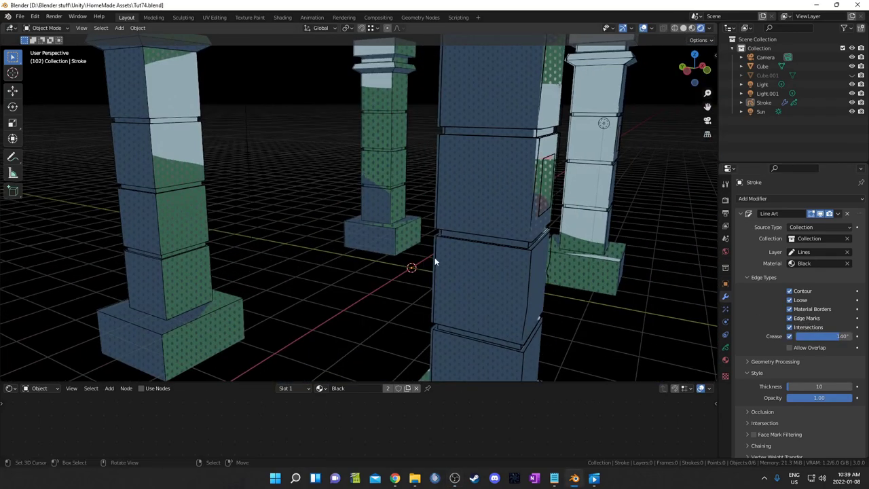
click(464, 262)
key(Tab)
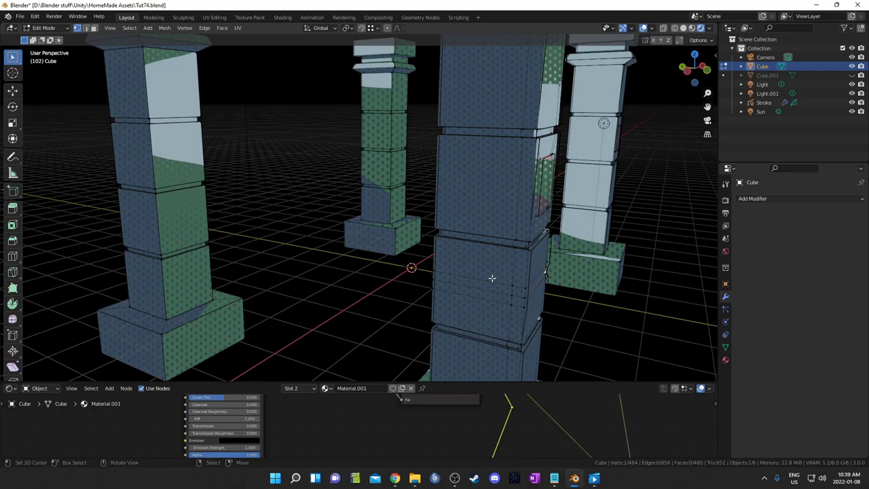
key(2)
click(482, 279)
ctrl+click(542, 303)
key(ctrl+e)
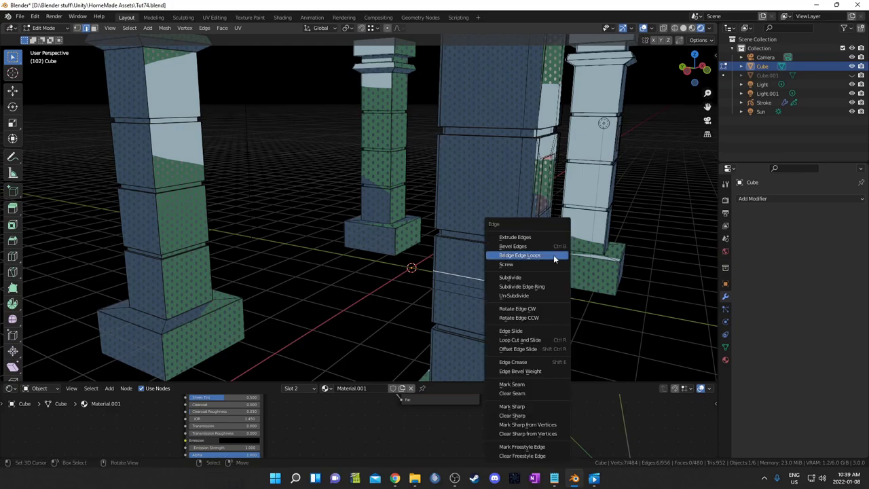
click(556, 446)
scroll(493, 282, down, 5)
scroll(441, 262, up, 5)
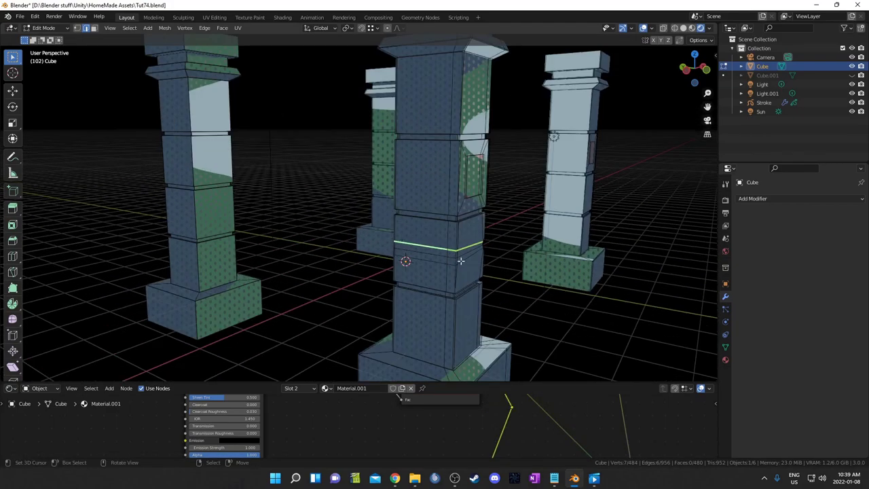
key(Tab)
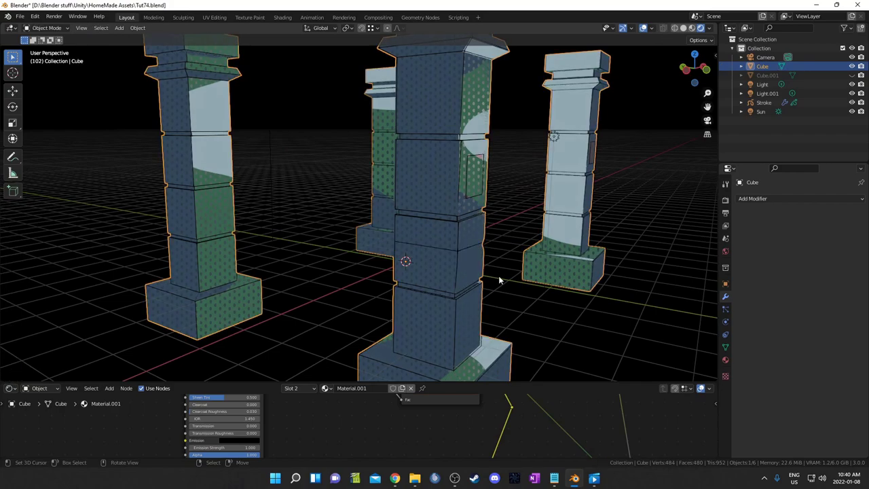
Examine the marked edge's line from several angles and review the Stroke's Line Art edge types.
middle_drag(499, 280, 313, 206)
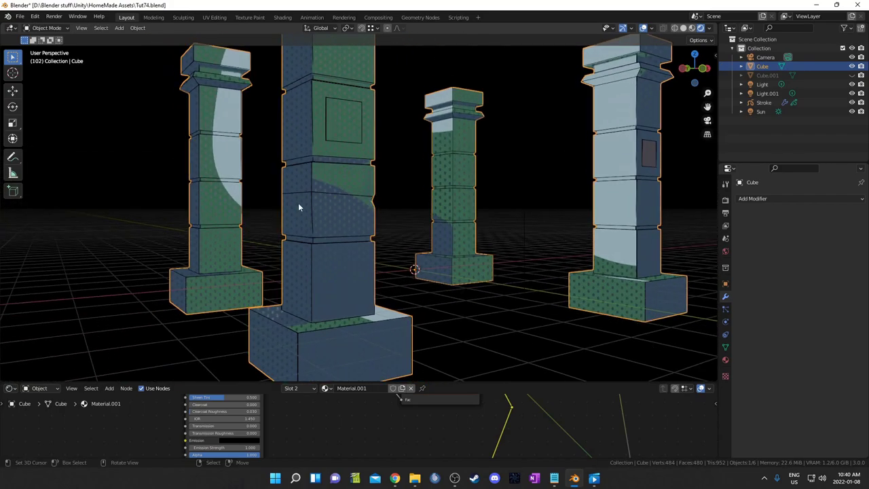
middle_drag(385, 239, 427, 238)
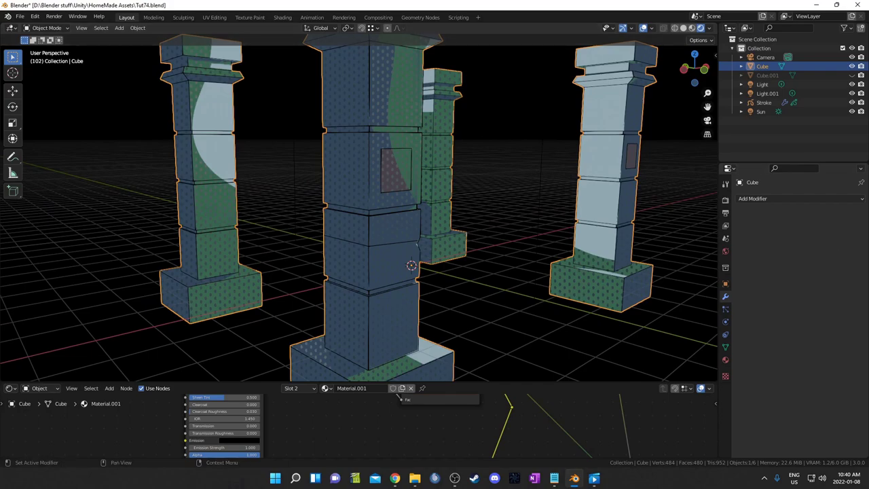
scroll(359, 211, down, 3)
click(764, 104)
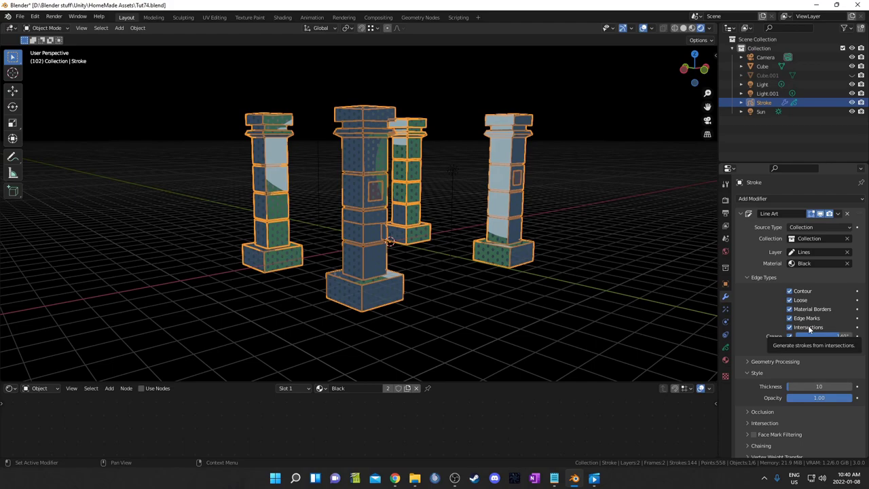
scroll(375, 258, up, 3)
click(418, 269)
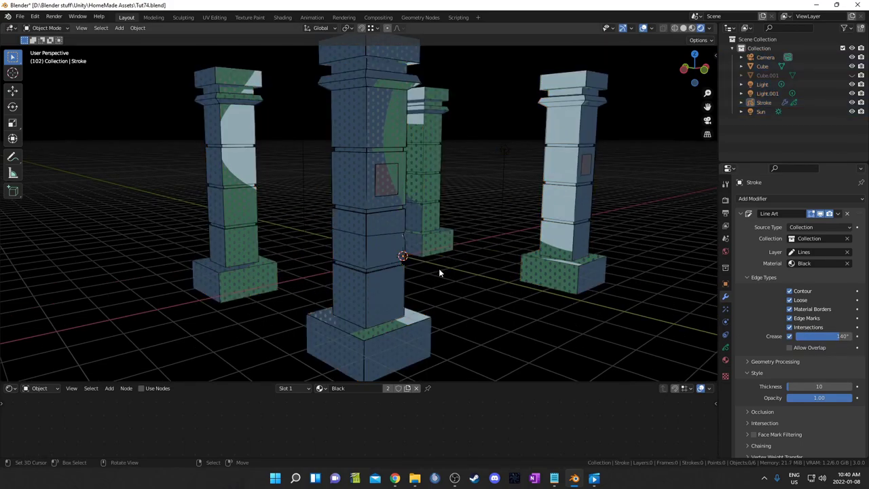
Add a cube mesh and move it along the Y axis to open floor beside the columns.
key(shift+a)
mouse_move(440, 269)
click(484, 282)
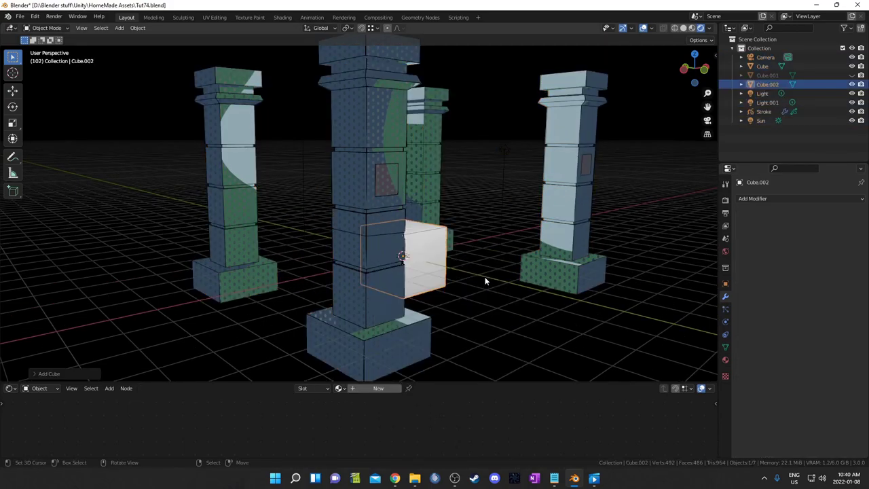
scroll(484, 276, down, 5)
key(g)
key(x)
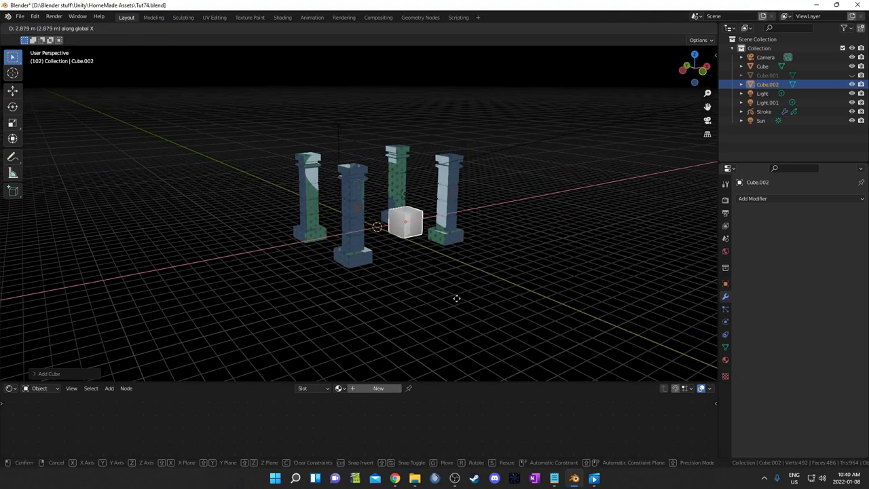
key(y)
click(463, 305)
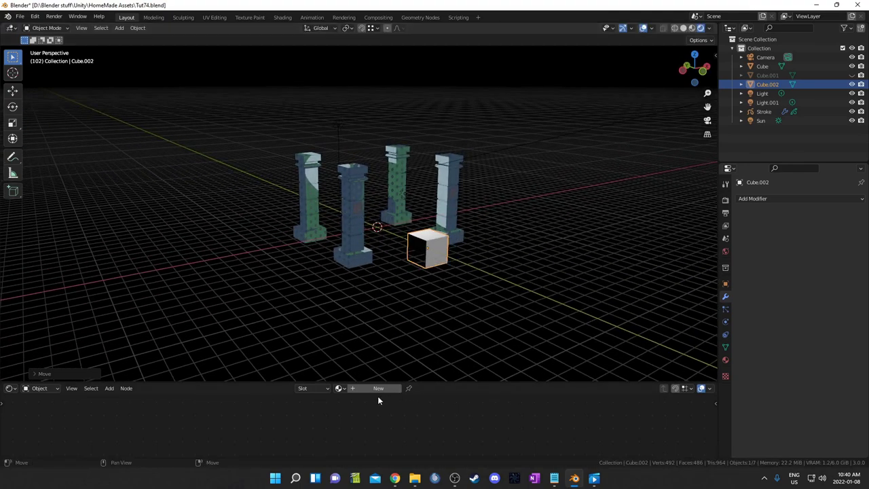
Assign the existing Material to the new cube.
click(340, 389)
click(364, 295)
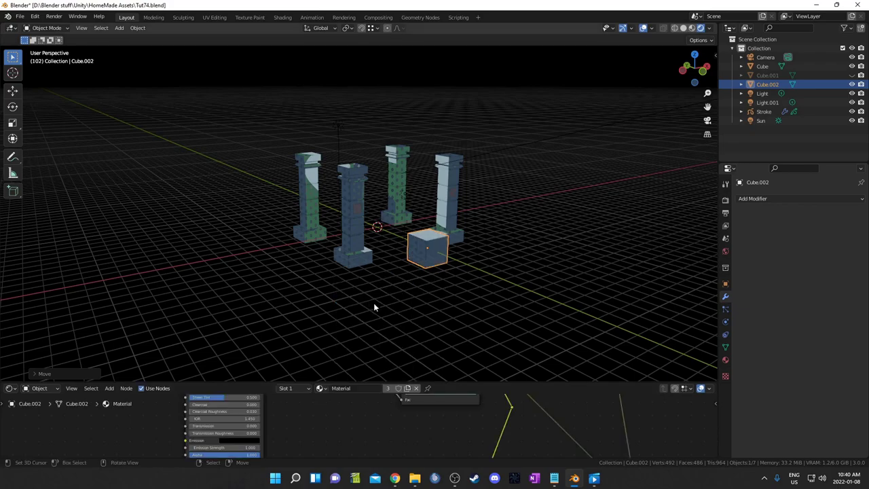
Move the new cube into the front column's base so the two meshes intersect, and deselect it.
scroll(412, 283, up, 3)
middle_drag(594, 291, 604, 270)
key(g)
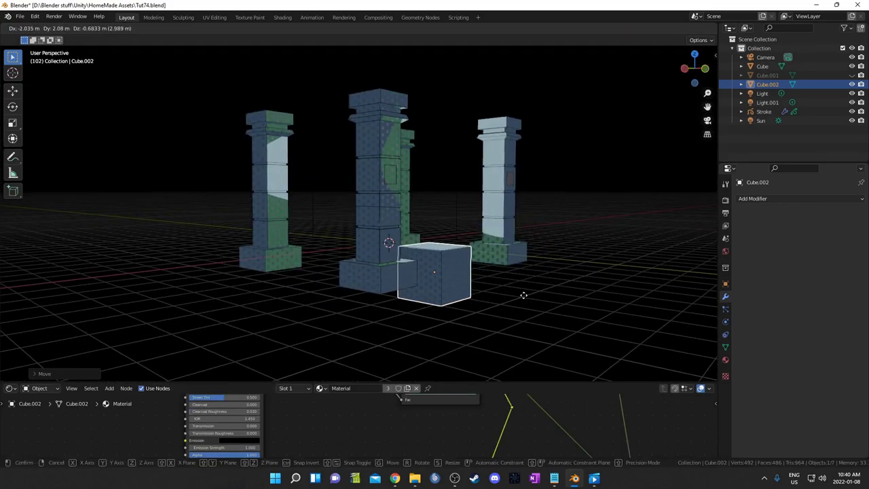
click(516, 301)
middle_drag(516, 301, 431, 306)
key(g)
click(433, 334)
scroll(384, 280, up, 4)
key(alt+a)
shift+middle_drag(372, 311, 368, 221)
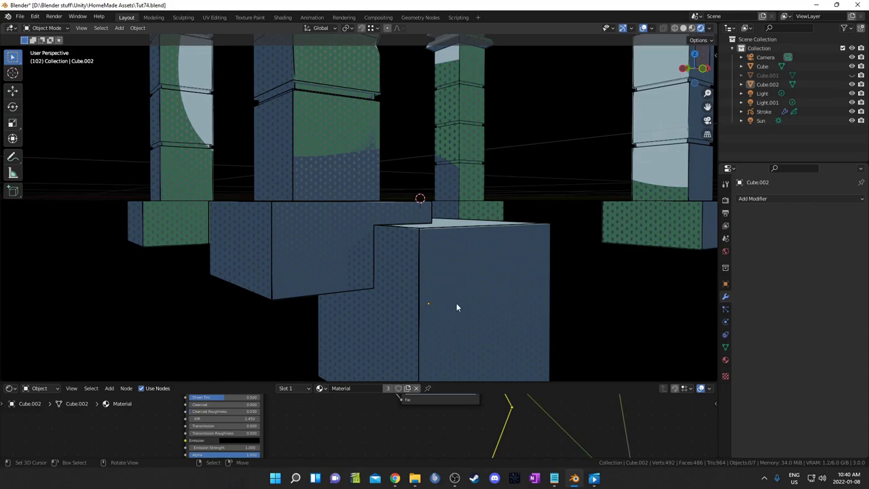
Select the Stroke object and review its Line Art edge types against the lines where the cube meets the column.
click(764, 111)
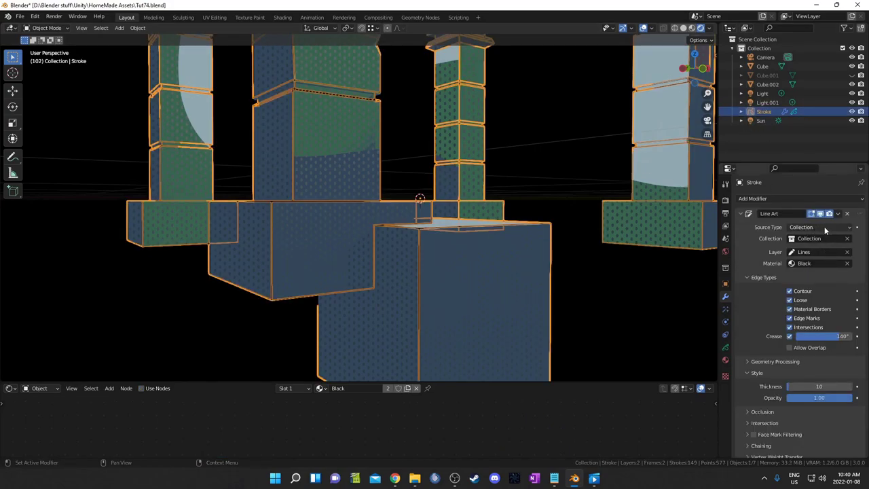
scroll(543, 232, down, 4)
middle_drag(544, 231, 516, 218)
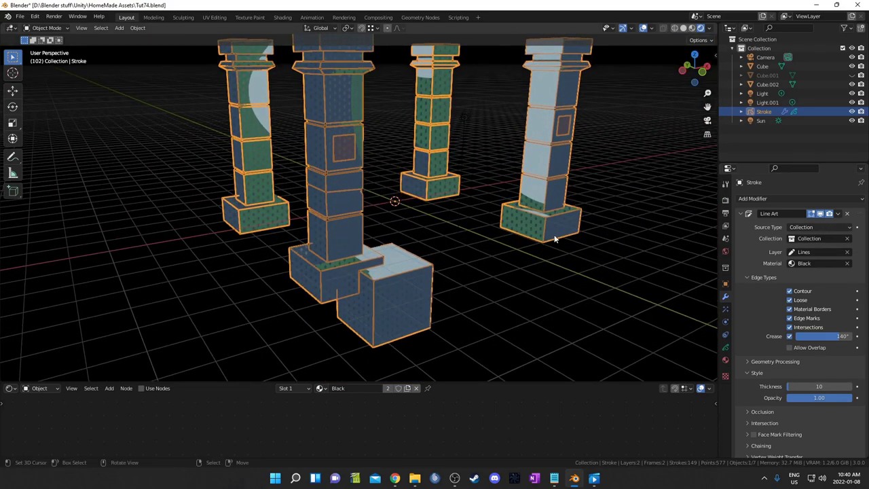
shift+middle_drag(691, 223, 683, 253)
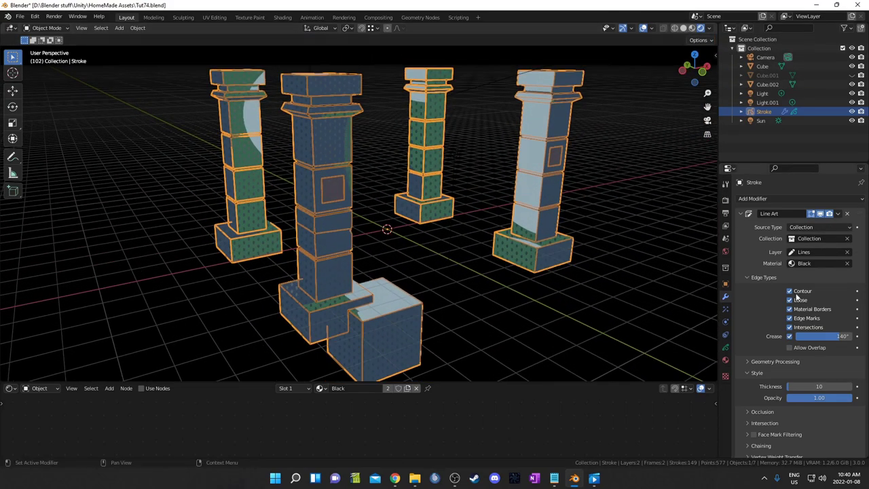
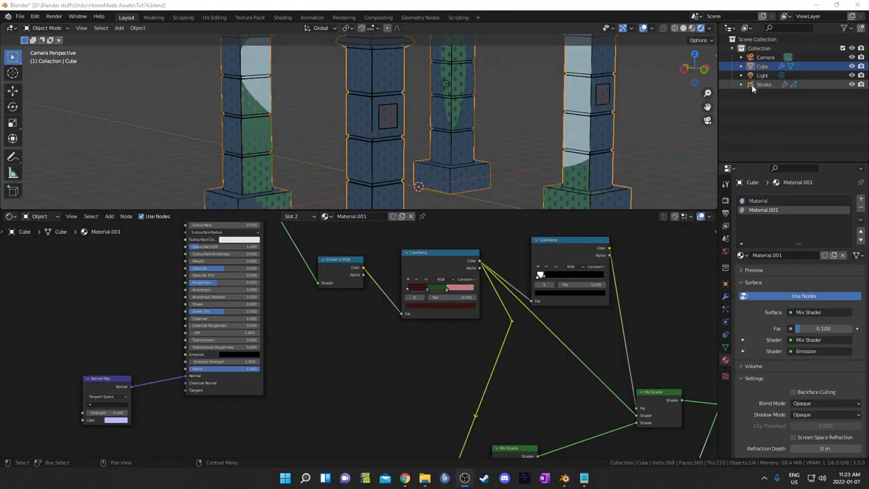
Set the Line Art thickness of the Stroke object to 10.
click(754, 84)
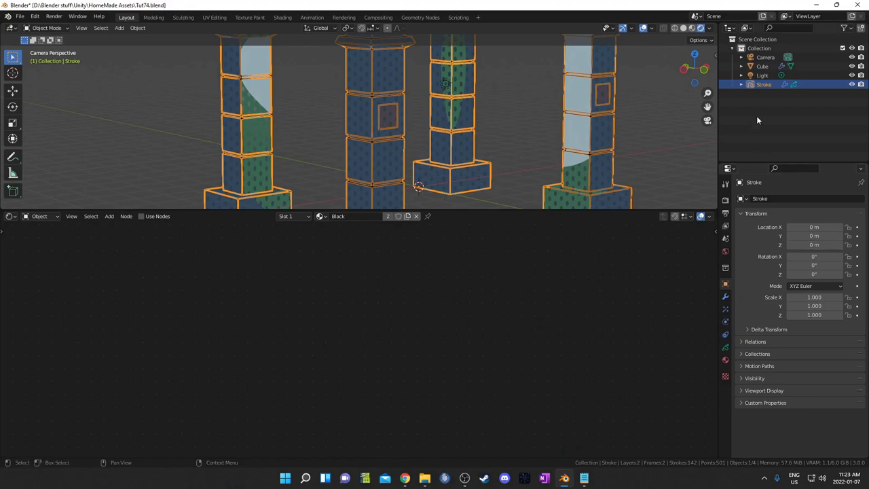
click(725, 296)
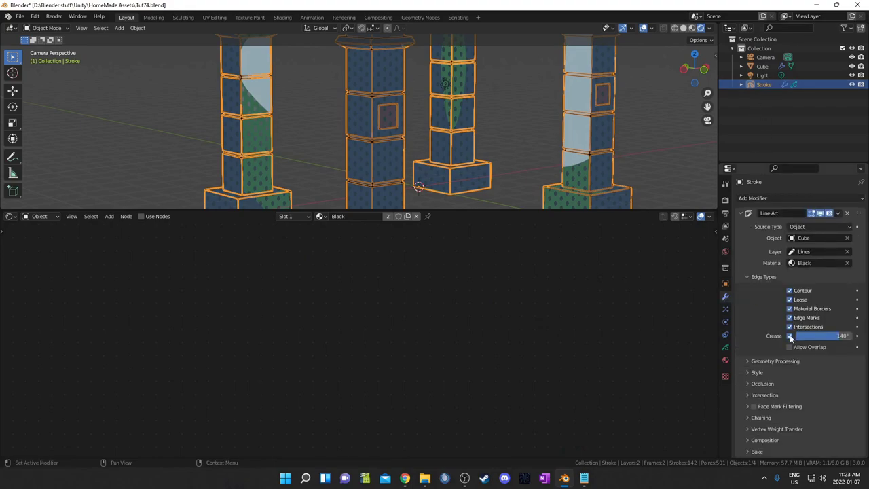
click(756, 279)
click(754, 301)
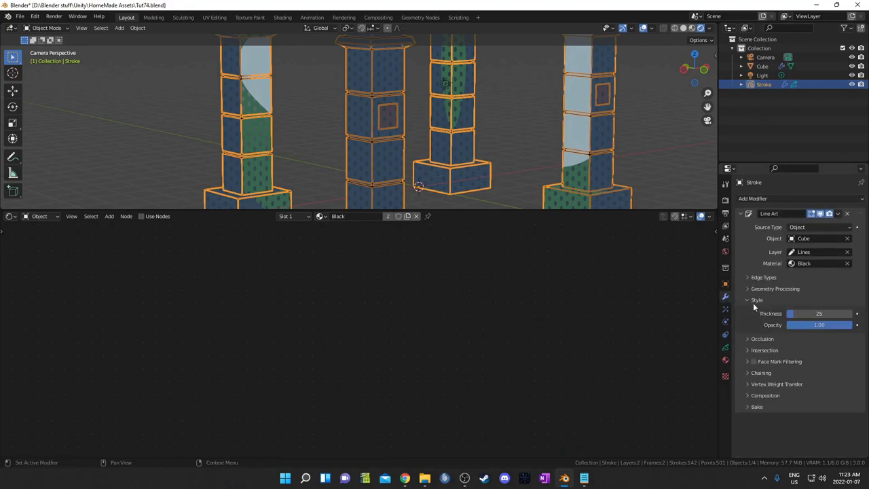
click(823, 313)
text(10)
key(Return)
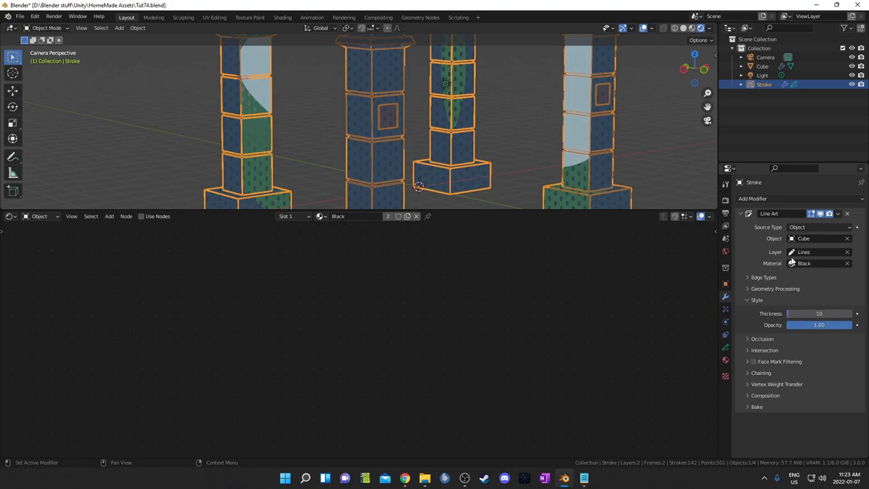
Deselect the Stroke and examine its line thickness on the columns from close up and farther away.
click(510, 157)
scroll(500, 152, up, 4)
scroll(526, 139, down, 5)
shift+middle_drag(525, 139, 494, 155)
scroll(493, 155, down, 4)
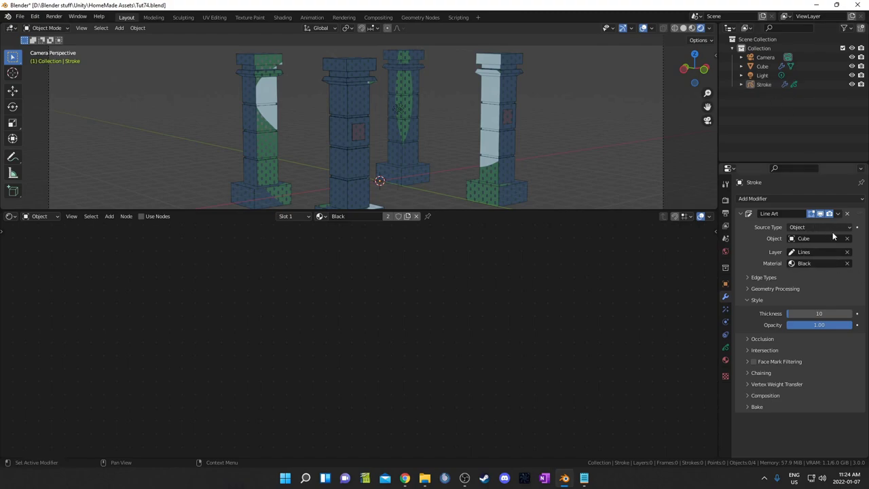
shift+middle_drag(474, 118, 487, 121)
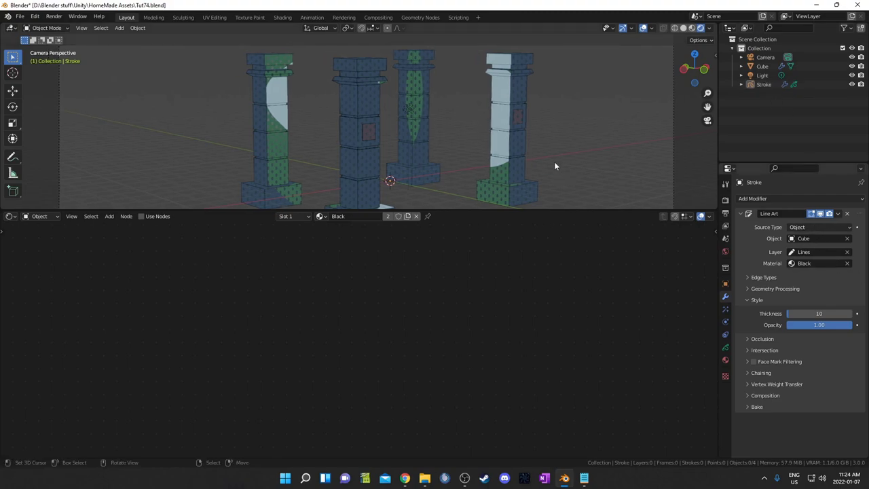
scroll(359, 122, up, 5)
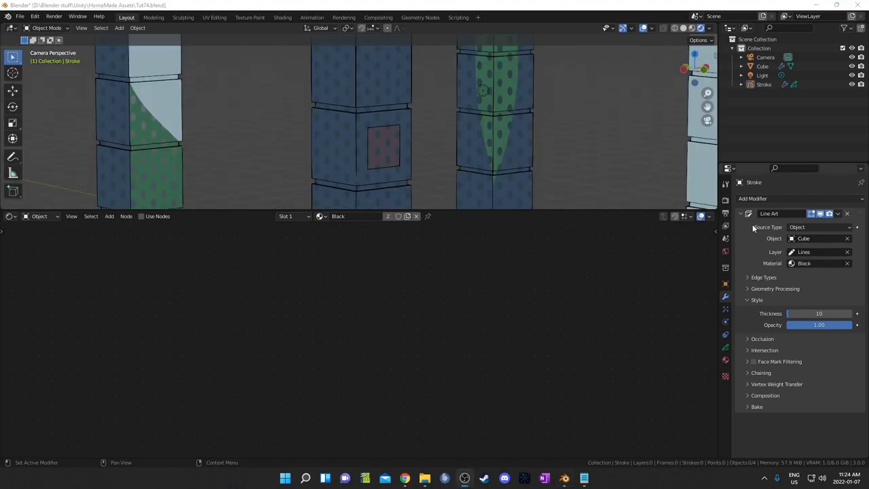
Add an Opacity modifier to the Stroke and enable its custom curve.
click(742, 214)
click(757, 199)
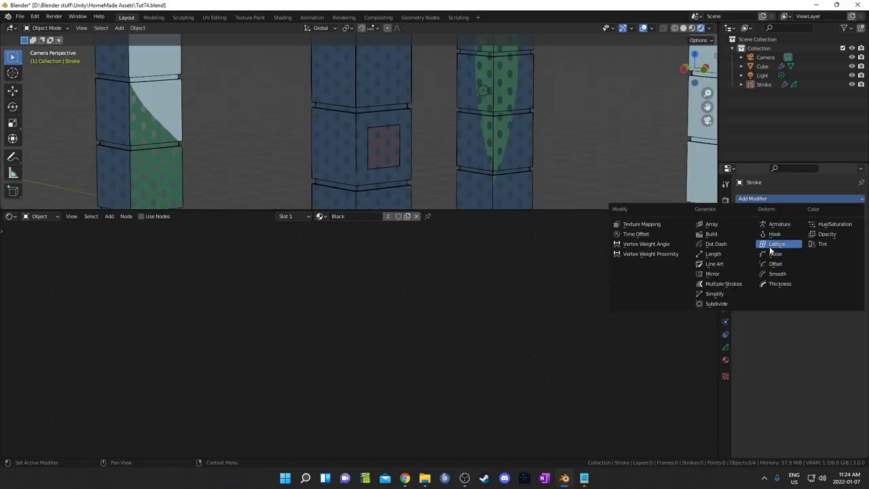
click(826, 234)
click(749, 276)
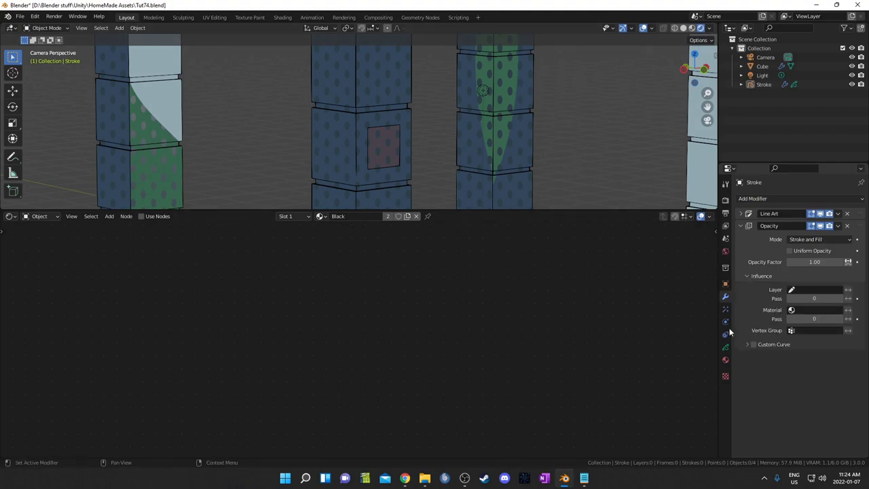
click(753, 345)
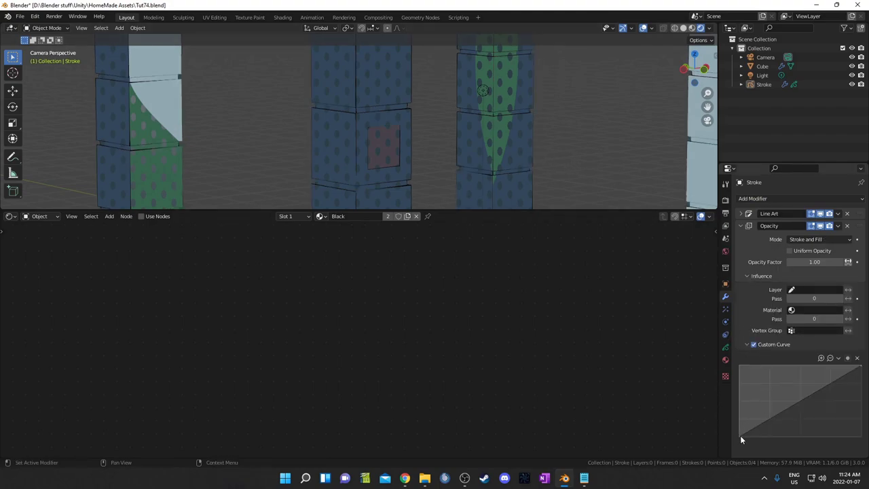
Shape the opacity curve into a valley with a fully opaque start and a middle point at about 0.55, 0.29.
drag(740, 435, 741, 367)
drag(811, 367, 806, 415)
scroll(312, 110, up, 3)
shift+middle_drag(295, 97, 342, 127)
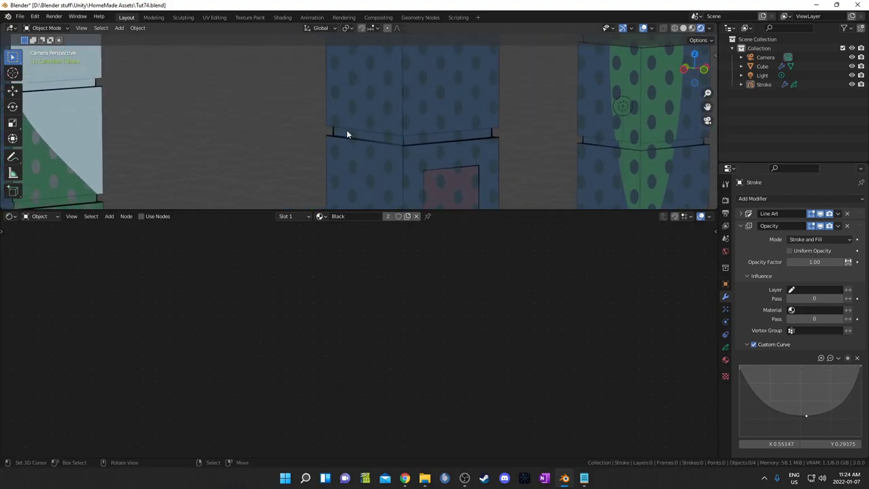
scroll(562, 137, down, 2)
shift+middle_drag(565, 141, 504, 174)
shift+middle_drag(538, 116, 542, 152)
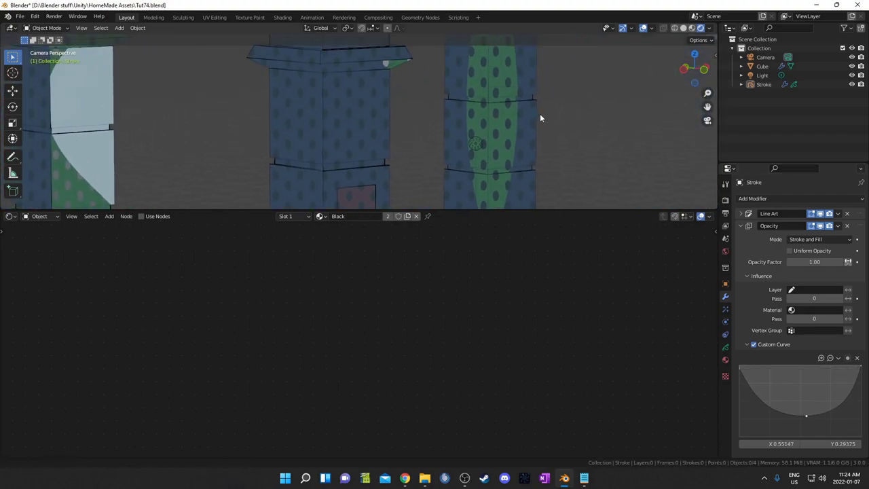
Vary the opacity curve's start and middle points, ending with a raised start and the middle point at about 0.50, 0.28.
drag(808, 422, 793, 388)
drag(741, 368, 740, 416)
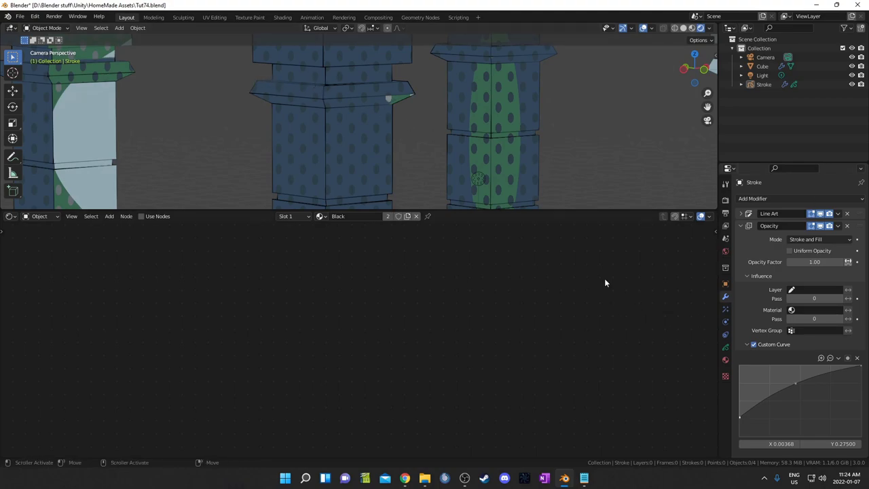
drag(800, 384, 799, 371)
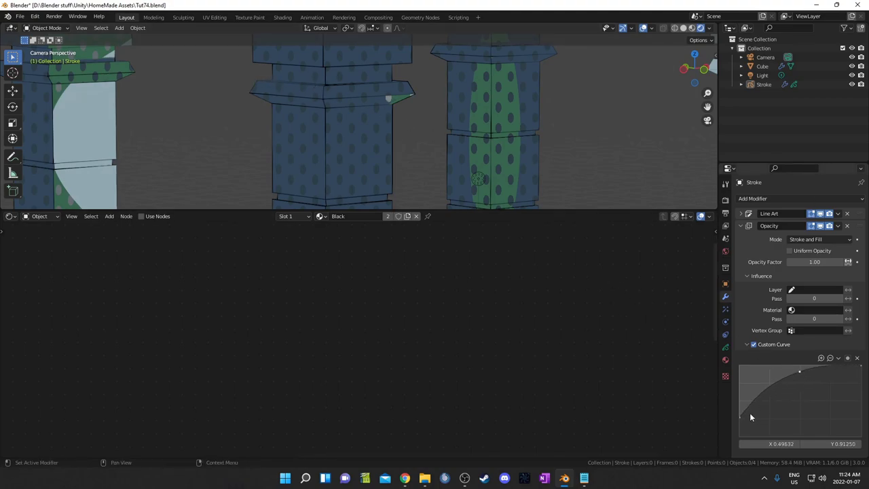
drag(749, 417, 801, 417)
scroll(444, 122, down, 3)
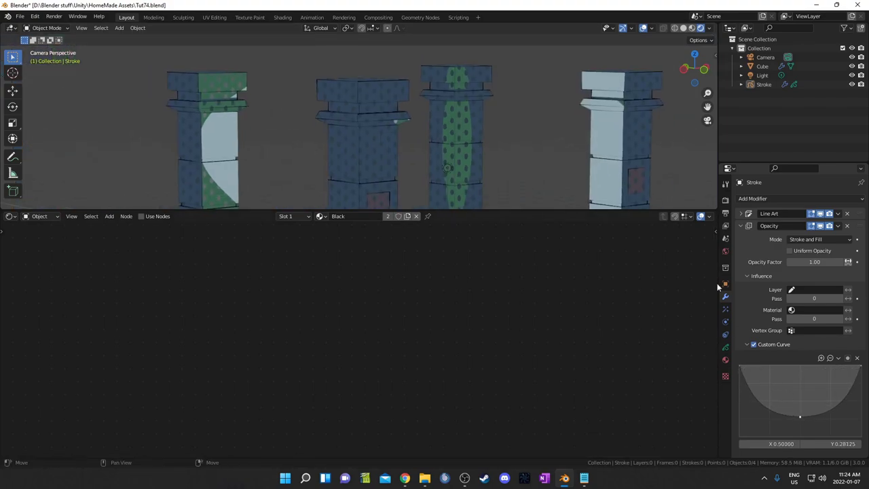
Replace the Stroke's Opacity modifier with a Thickness modifier and enable its custom curve.
click(847, 227)
click(837, 197)
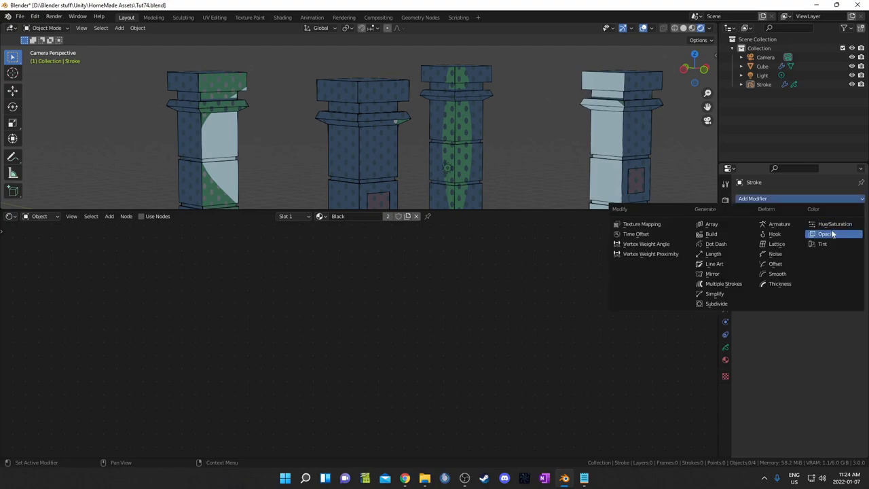
click(780, 284)
click(752, 266)
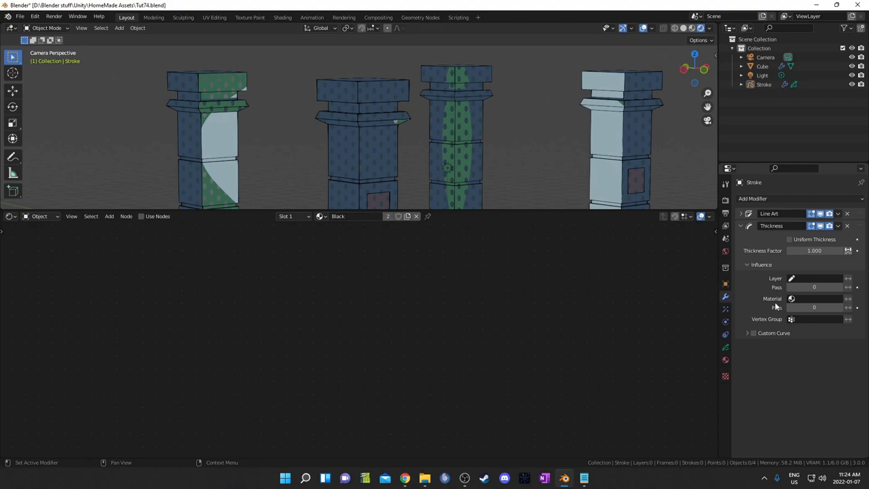
click(749, 334)
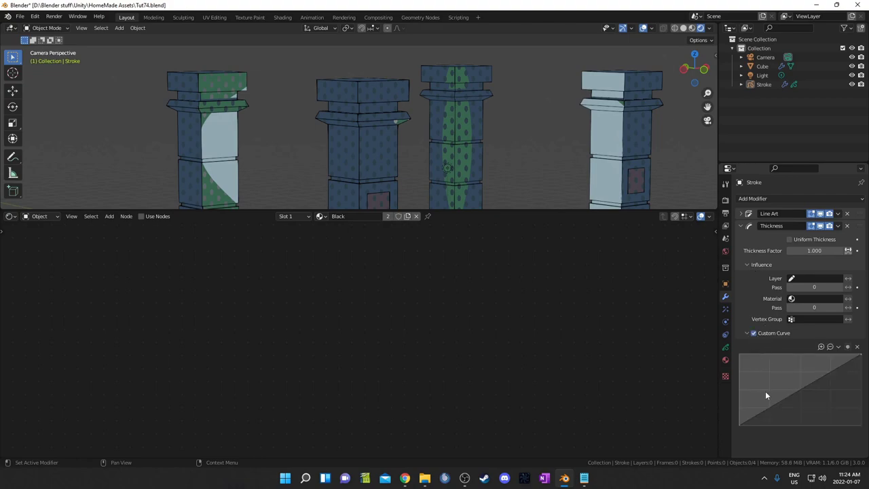
Shape the thickness curve into a shallow valley with a raised start and a middle point at about 0.51, 0.75.
drag(798, 390, 800, 375)
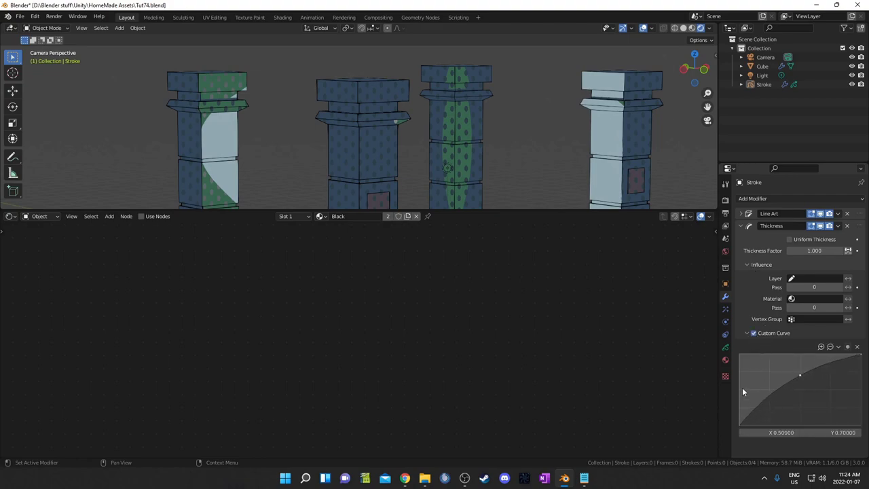
drag(742, 422, 741, 364)
drag(810, 366, 802, 401)
scroll(444, 139, up, 5)
shift+middle_drag(476, 152, 463, 89)
drag(801, 401, 802, 371)
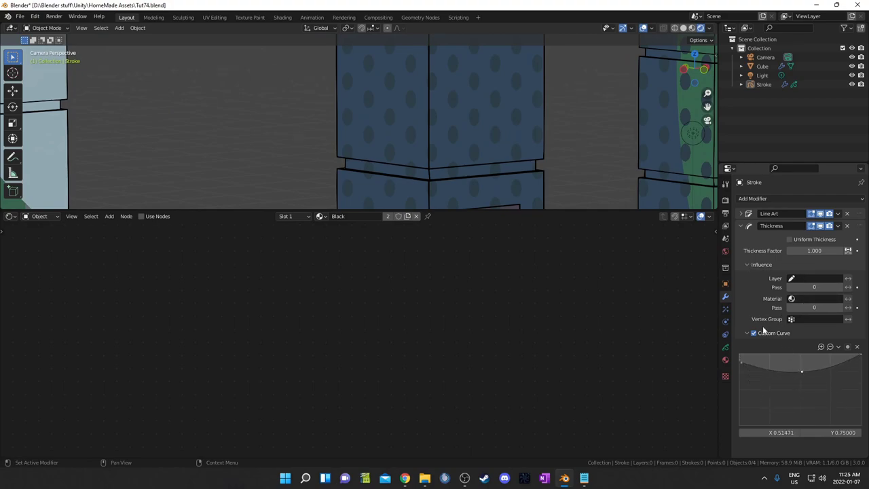
Enable Uniform Thickness and lower the thickness curve's middle point to about 0.52, 0.26.
click(811, 240)
drag(802, 371, 802, 406)
scroll(494, 177, down, 2)
middle_drag(493, 177, 605, 53)
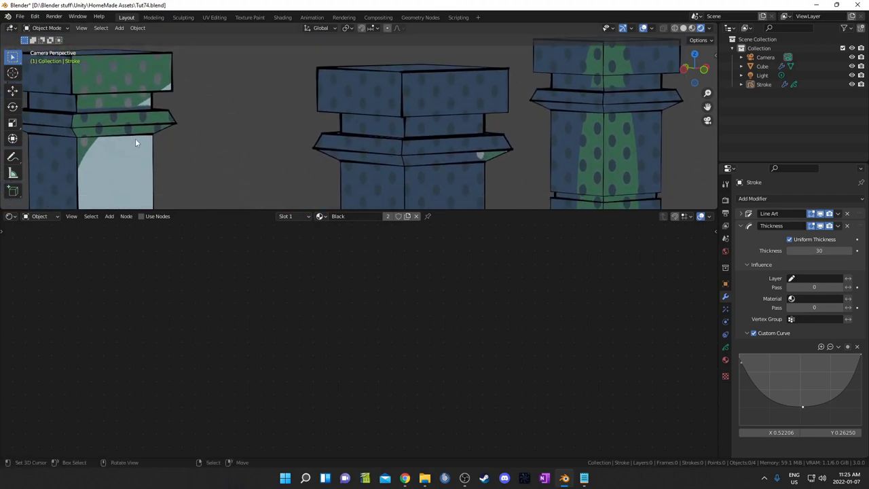
scroll(156, 143, down, 1)
middle_drag(495, 135, 520, 111)
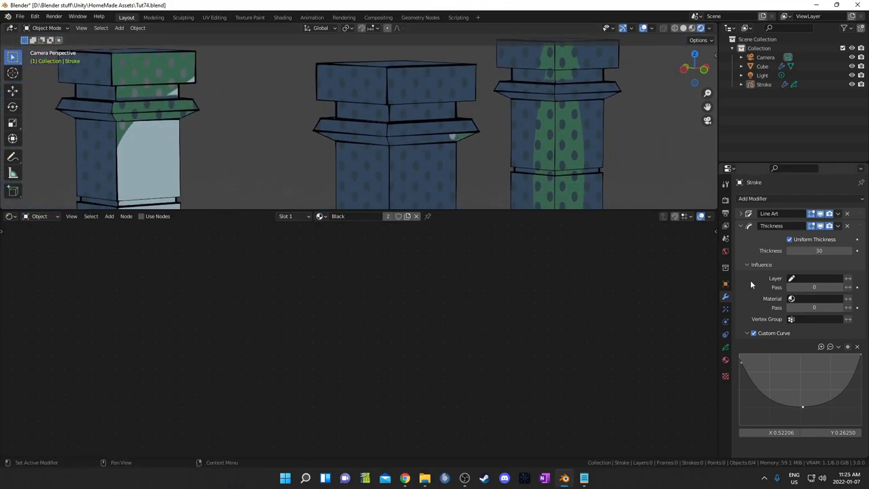
Replace the Stroke's Thickness modifier with a Noise modifier and set its position noise to 0.43.
click(848, 226)
click(841, 197)
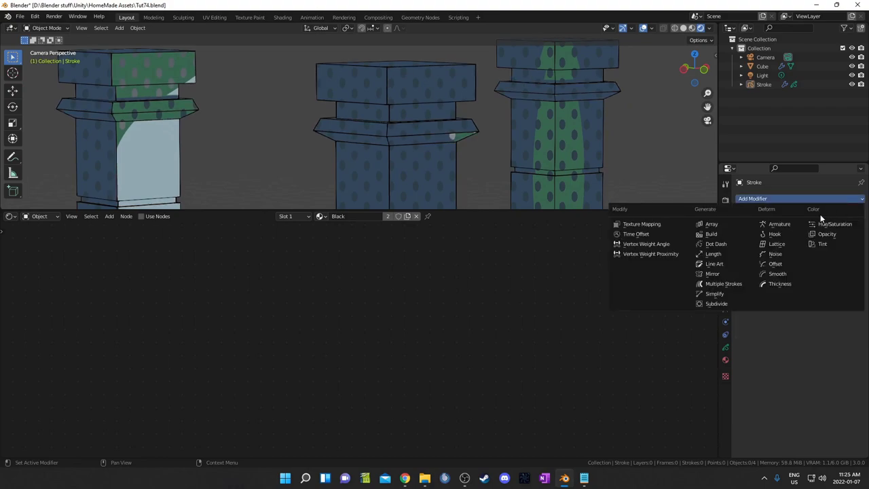
click(786, 253)
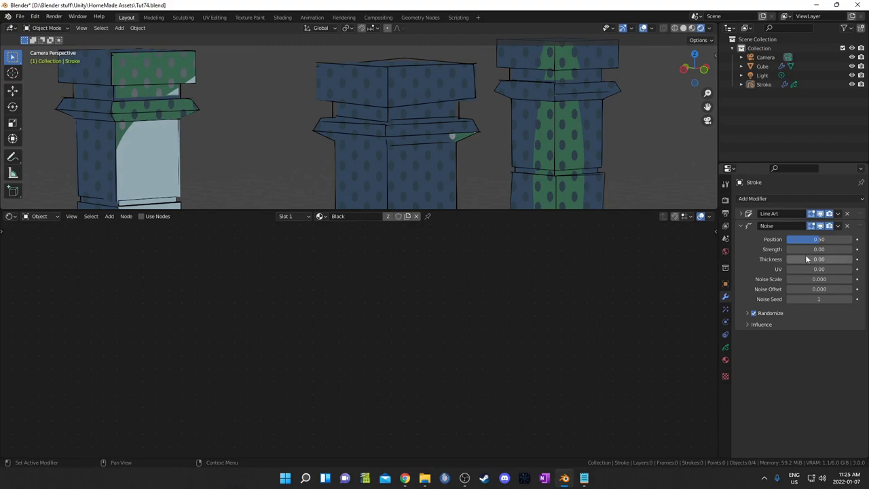
mouse_move(820, 240)
mouse_down()
mouse_move(852, 239)
mouse_move(787, 239)
mouse_move(852, 239)
mouse_move(790, 239)
mouse_move(846, 239)
mouse_move(814, 239)
mouse_up()
Review the Noise modifier's Influence and Randomize settings and play the animation to preview the wobbling lines.
click(760, 324)
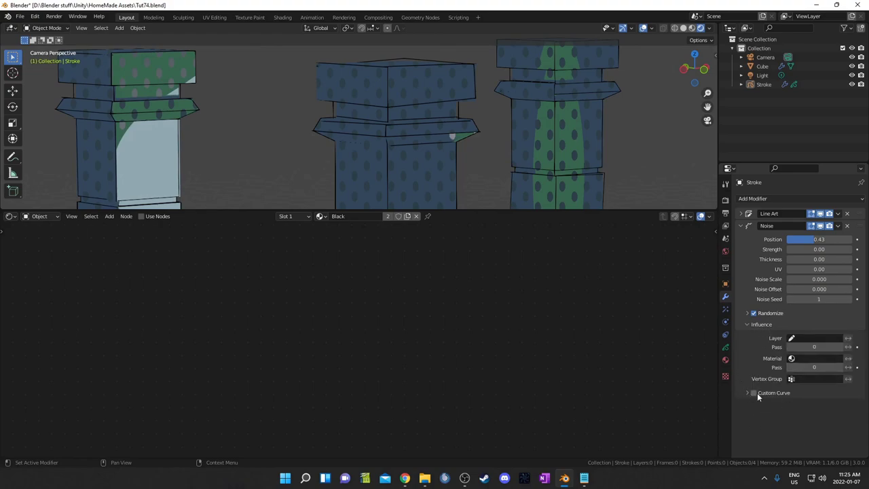
click(747, 314)
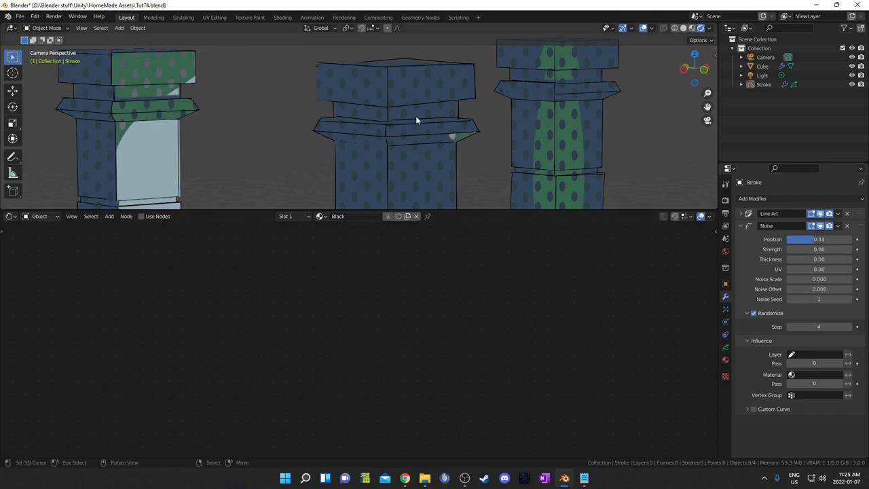
key(space)
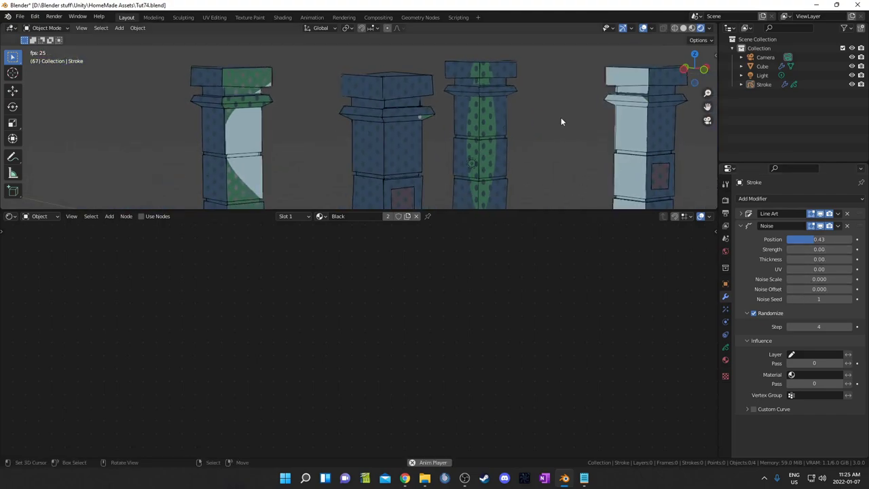
key(space)
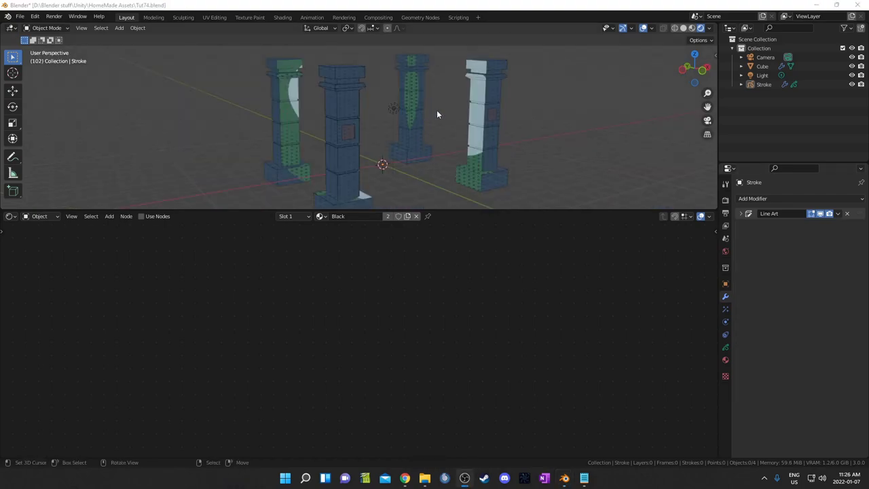
Duplicate the point light and place the copy at about X -9.2, Y 5.1, Z 8.3 m.
middle_drag(437, 111, 396, 123)
click(384, 119)
scroll(418, 140, down, 5)
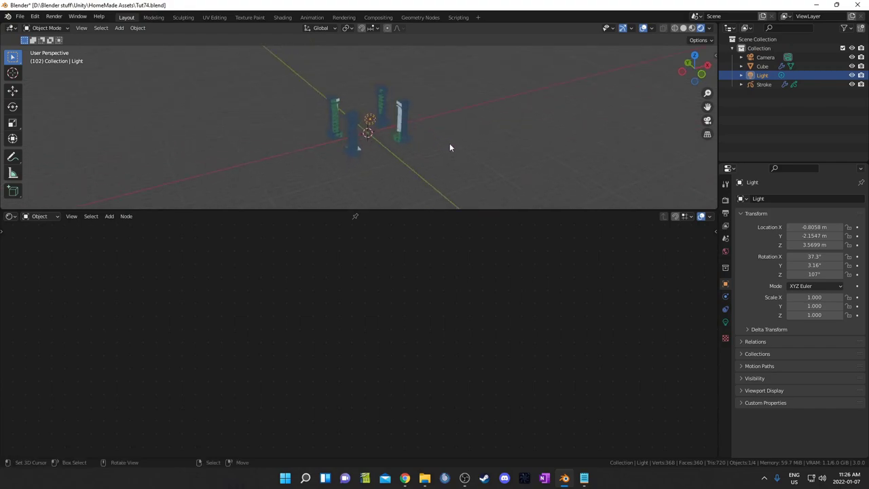
key(shift+d)
click(301, 85)
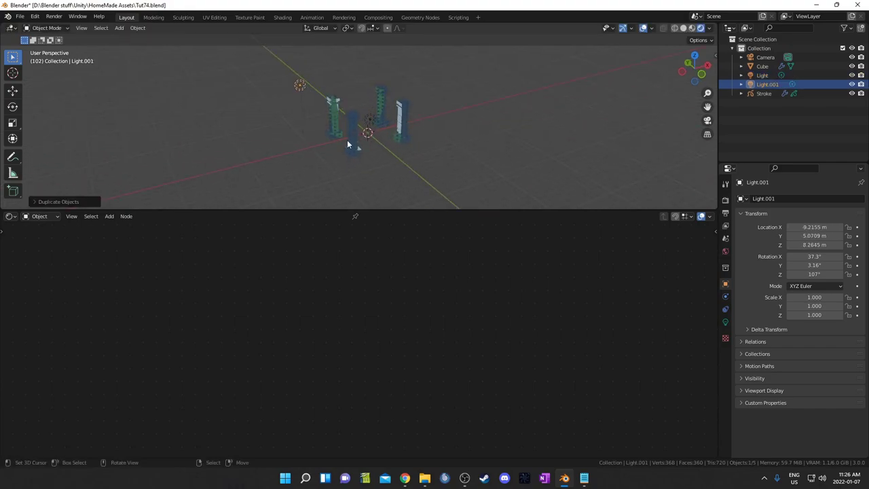
Move the duplicated light above the columns to about X -0.96, Y 4.36, Z 7.88 m.
middle_drag(349, 145, 292, 119)
key(g)
click(386, 125)
scroll(324, 126, up, 3)
middle_drag(370, 132, 442, 113)
key(g)
click(427, 144)
scroll(445, 114, down, 2)
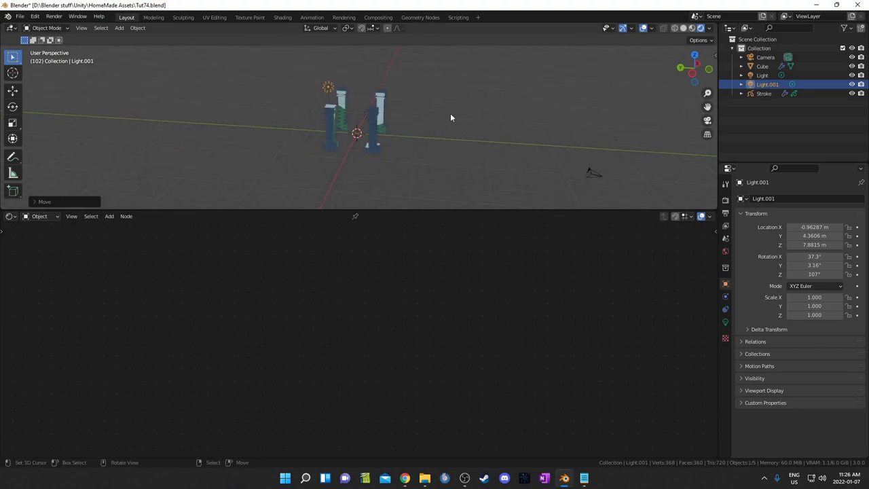
Move the original point light to about X -0.42, Y -3.97, Z 3.6 m.
click(366, 116)
key(g)
middle_drag(373, 129, 377, 109)
click(413, 103)
key(g)
click(382, 149)
middle_drag(385, 140, 424, 153)
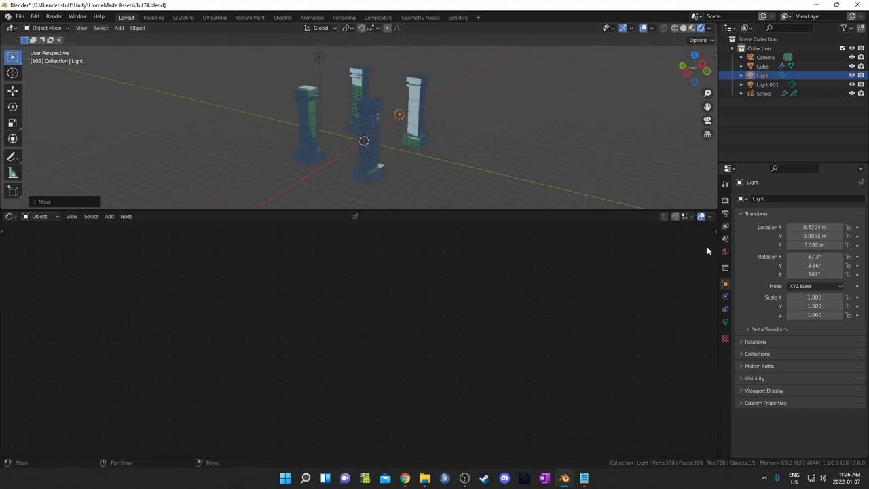
Add a Sun light at the scene's origin.
key(shift+a)
mouse_move(467, 145)
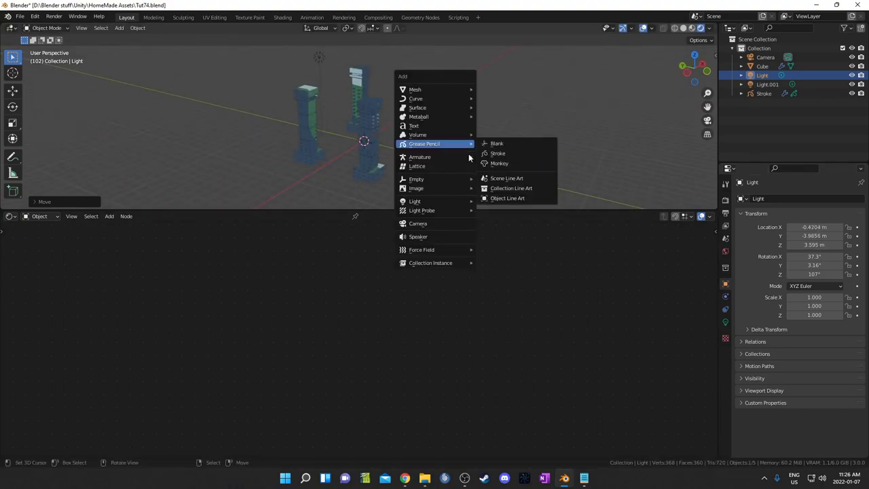
mouse_move(451, 201)
click(518, 210)
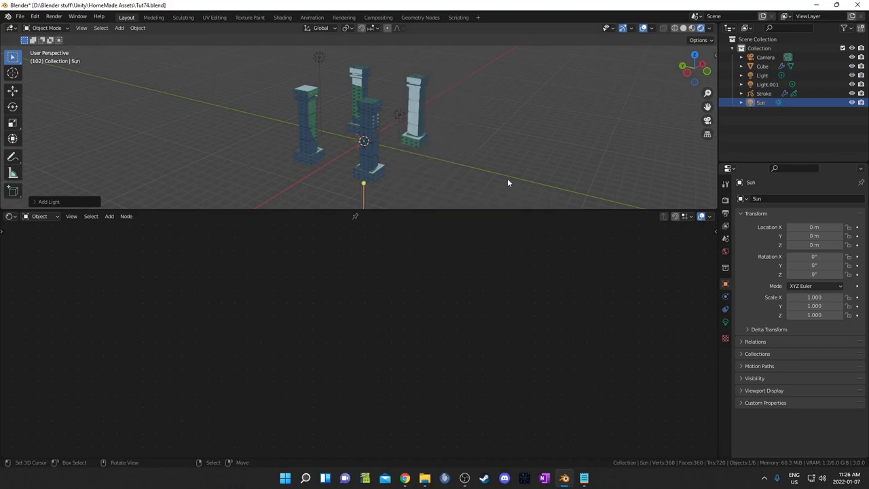
Rotate the sun to about 68°, -8°, -17° and move it to about X -4.2, Y -23, Z 10.4 m.
mouse_move(505, 172)
middle_down()
mouse_move(512, 151)
mouse_move(559, 131)
mouse_move(528, 142)
mouse_move(520, 166)
middle_up()
key(r)
click(363, 187)
key(g)
click(510, 123)
middle_drag(509, 122, 547, 184)
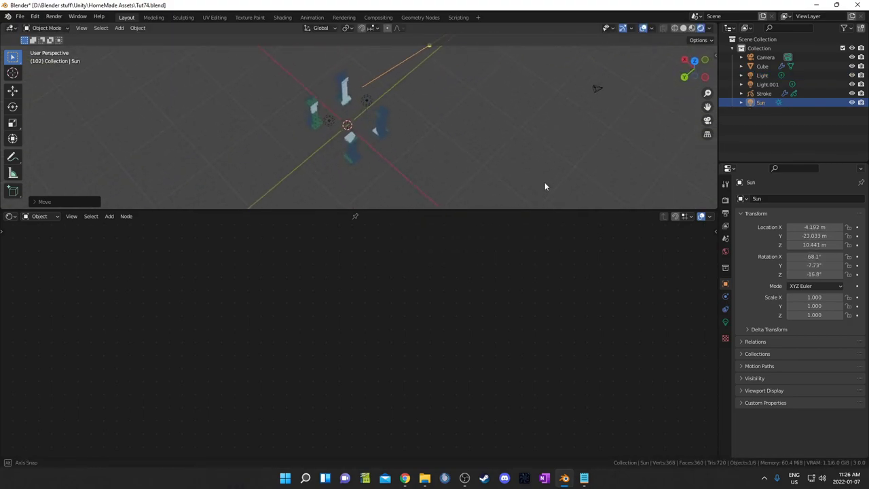
Rotate and reposition the sun again so its beam points toward the columns from the side.
key(r)
click(548, 144)
middle_drag(548, 144, 479, 198)
key(g)
click(443, 102)
key(g)
click(472, 144)
middle_drag(471, 144, 333, 185)
key(r)
click(421, 115)
Set the World background color to black (hex 000000).
click(726, 252)
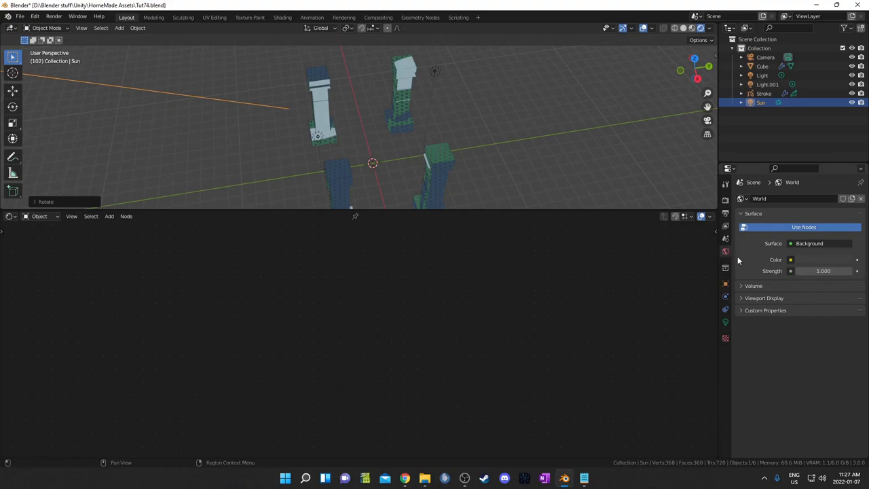
click(817, 260)
scroll(807, 146, down, 10)
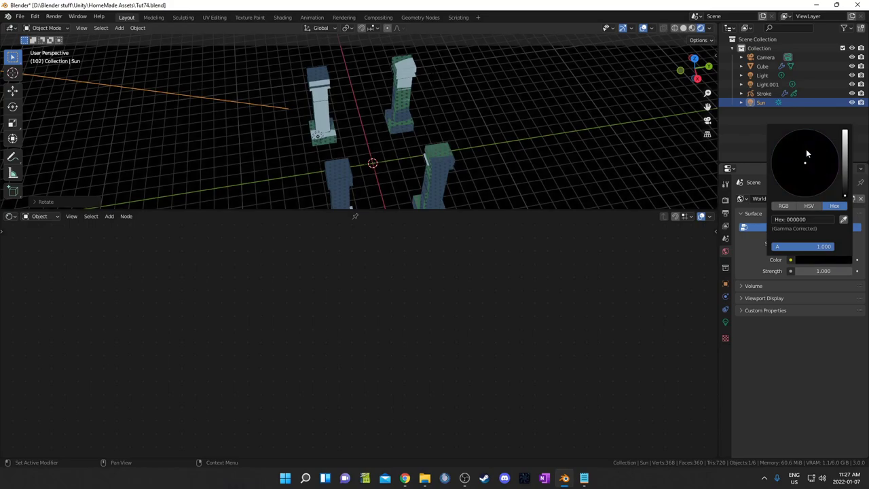
Move the sun so that its direction line ends just beside the columns.
middle_drag(489, 136, 409, 123)
key(g)
click(407, 167)
middle_drag(407, 168, 462, 136)
key(g)
click(516, 144)
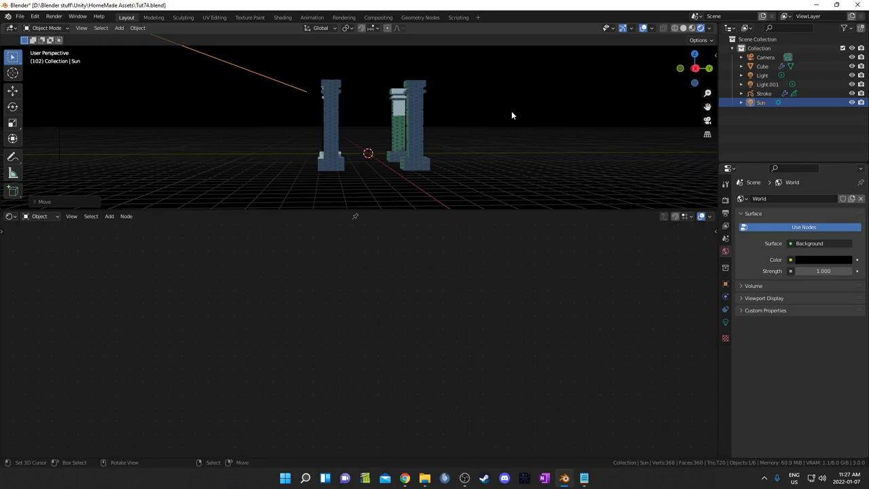
middle_drag(511, 114, 533, 156)
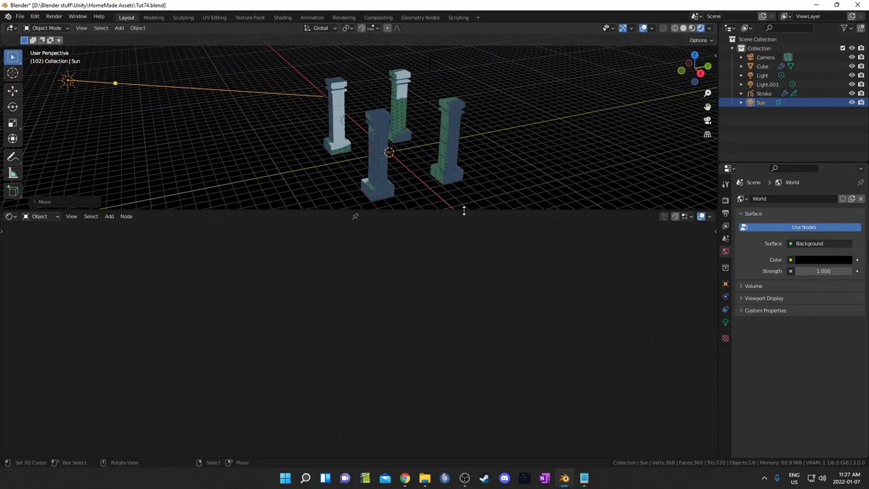
Enlarge the 3D viewport by shrinking the shader editor and frame the columns closely.
drag(464, 210, 474, 417)
scroll(460, 298, up, 2)
shift+middle_drag(459, 298, 532, 293)
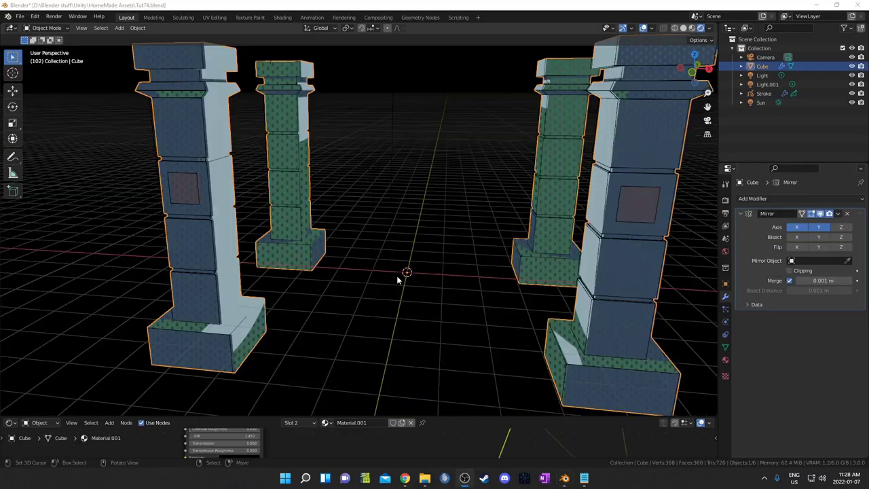
middle_drag(398, 278, 446, 270)
scroll(428, 299, up, 3)
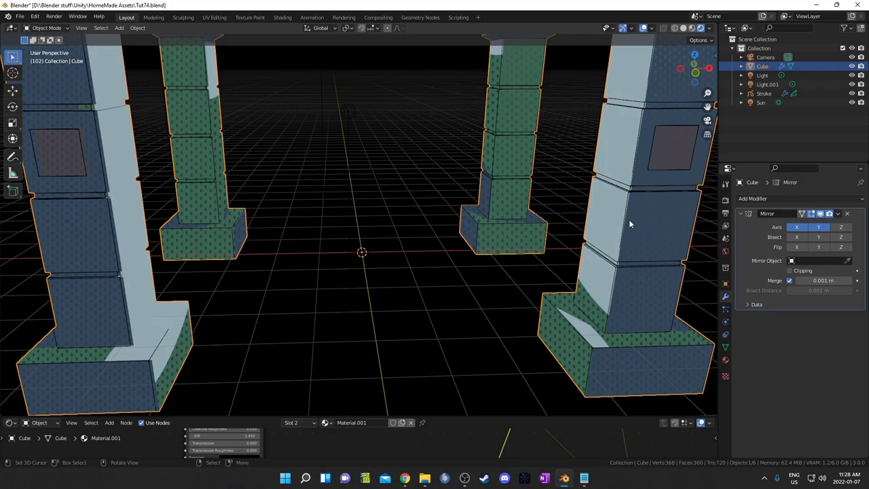
Add a mesh cube at the center between the columns and enter Edit Mode on it.
key(shift+a)
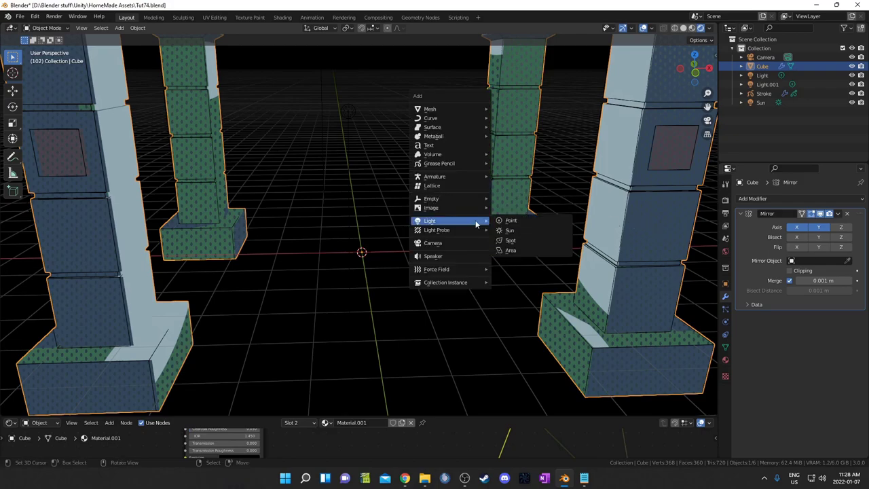
mouse_move(444, 110)
click(519, 118)
key(Tab)
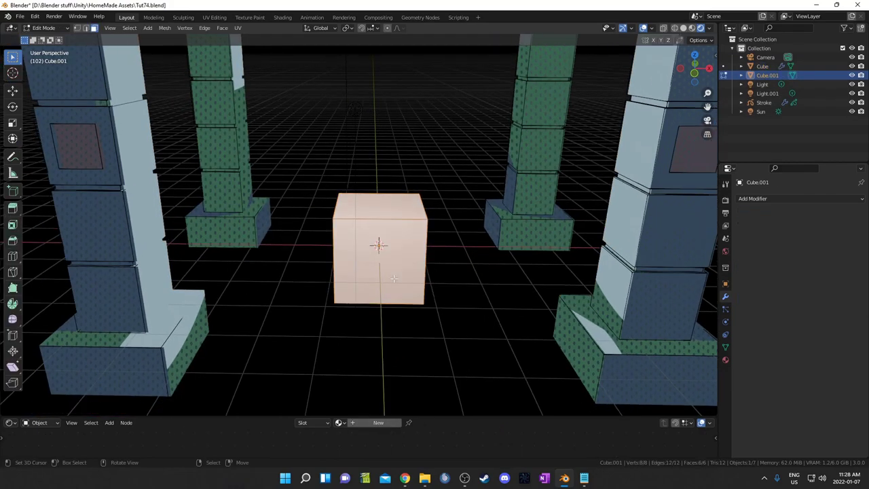
Extrude the cube's top face in place and scale the new face down to a small rectangle.
click(380, 209)
key(e)
key(Escape)
key(s)
click(438, 241)
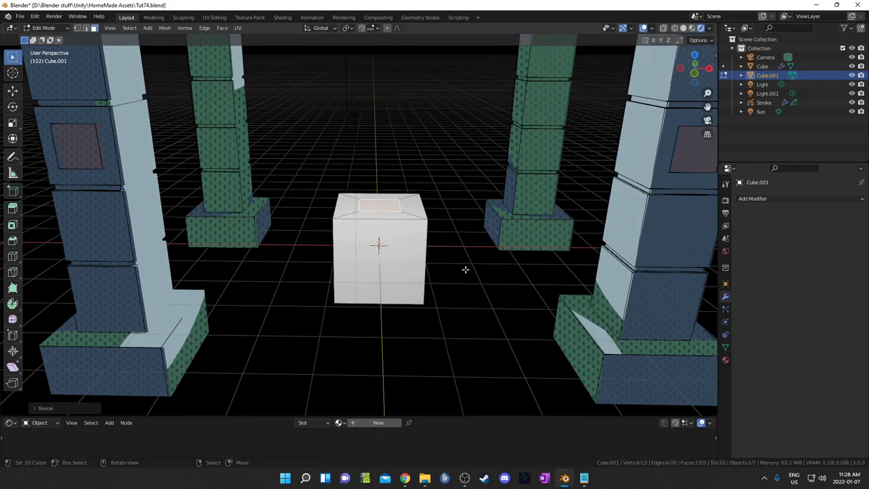
Inset the small top face and select the ring of faces surrounding it.
middle_drag(466, 269, 400, 194)
key(i)
click(462, 262)
right_click(382, 147)
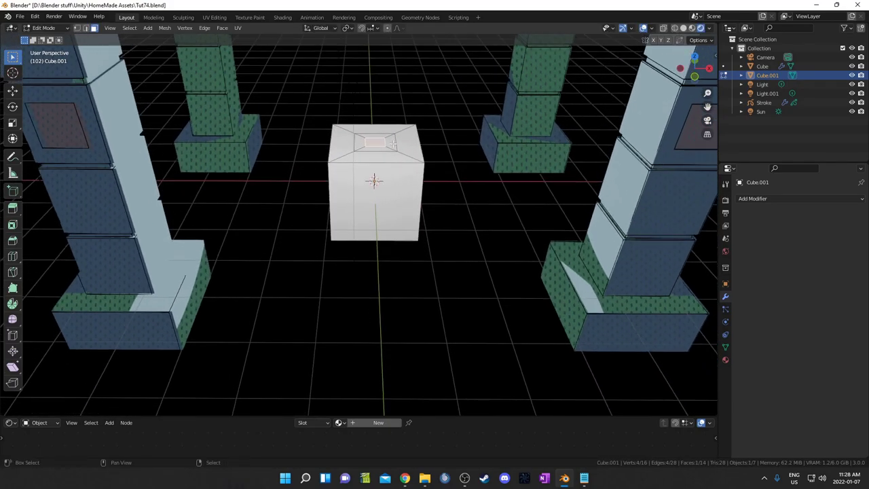
shift+click(393, 143)
Inset the ring's four faces individually with a thickness of about 0.05 m.
middle_drag(456, 190, 459, 249)
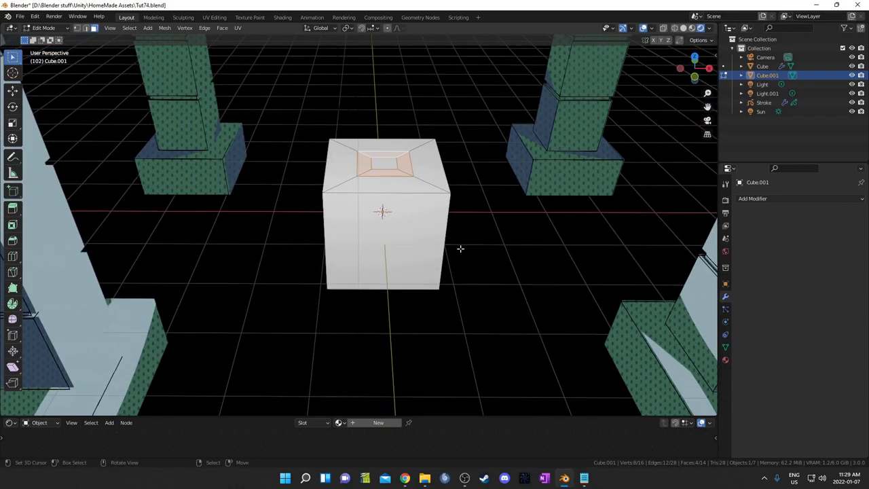
key(KP_Decimal)
scroll(463, 252, down, 3)
key(i)
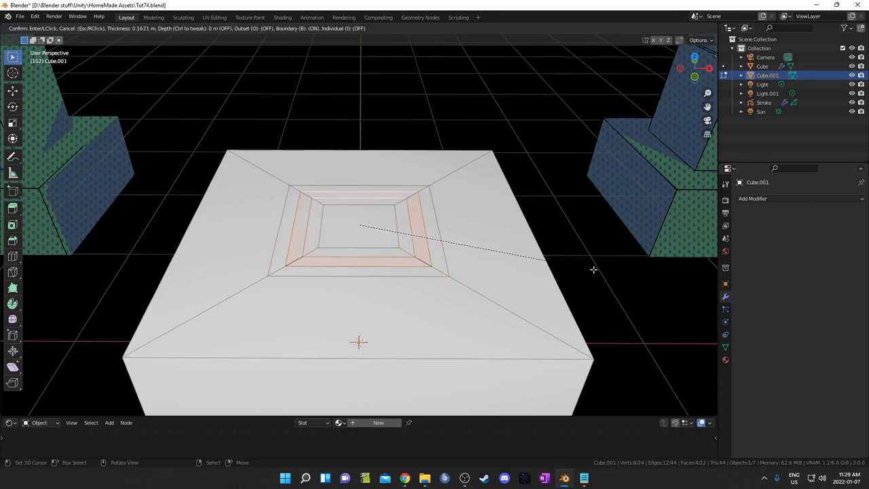
key(Escape)
key(i)
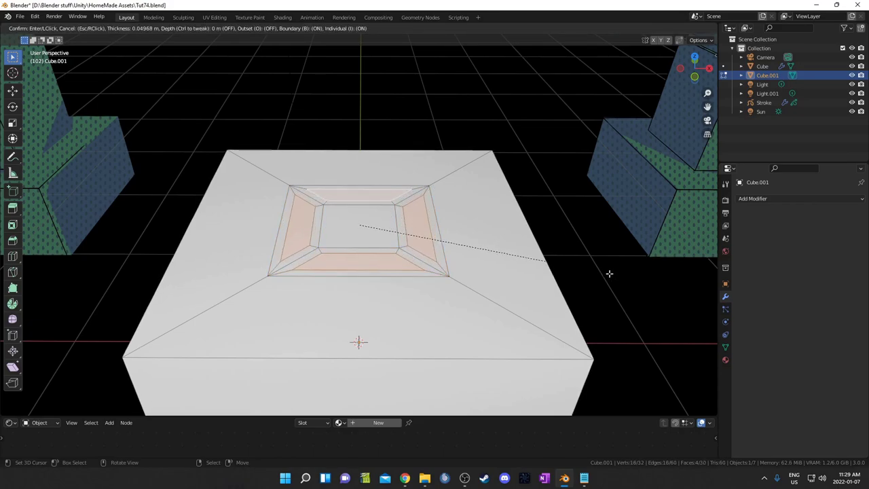
click(611, 274)
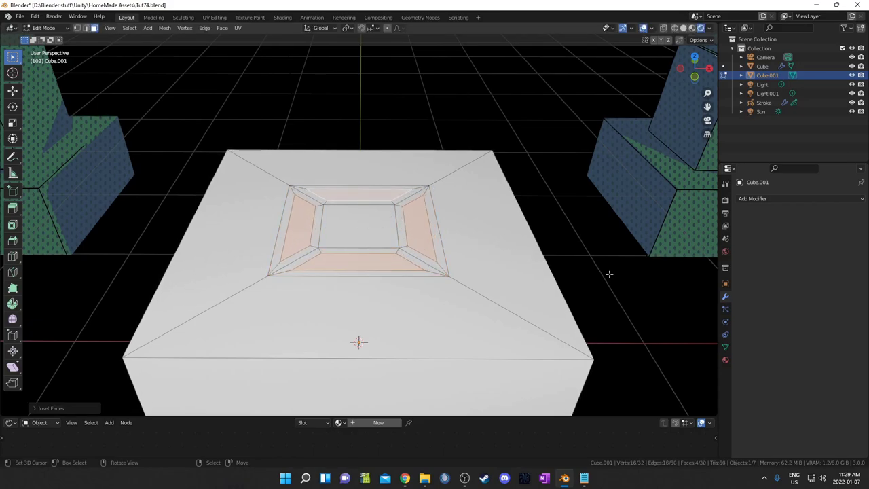
Extrude the four inset faces down into the cube and inspect the grooves in Object Mode.
middle_drag(611, 275, 525, 276)
key(e)
click(560, 251)
scroll(560, 252, down, 5)
key(Tab)
middle_drag(307, 124, 552, 306)
middle_drag(477, 294, 461, 286)
scroll(461, 286, up, 2)
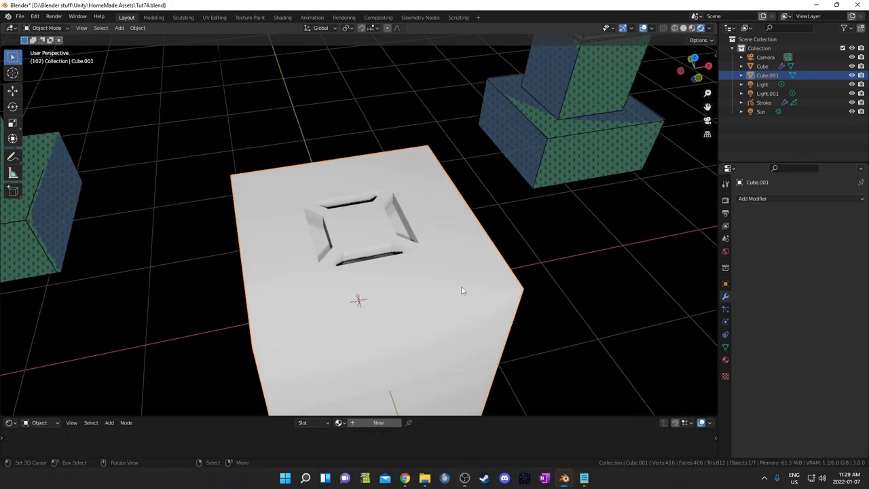
Move the four selected faces up above the cube's top to turn the grooves into low walls.
key(Tab)
middle_drag(423, 248, 388, 237)
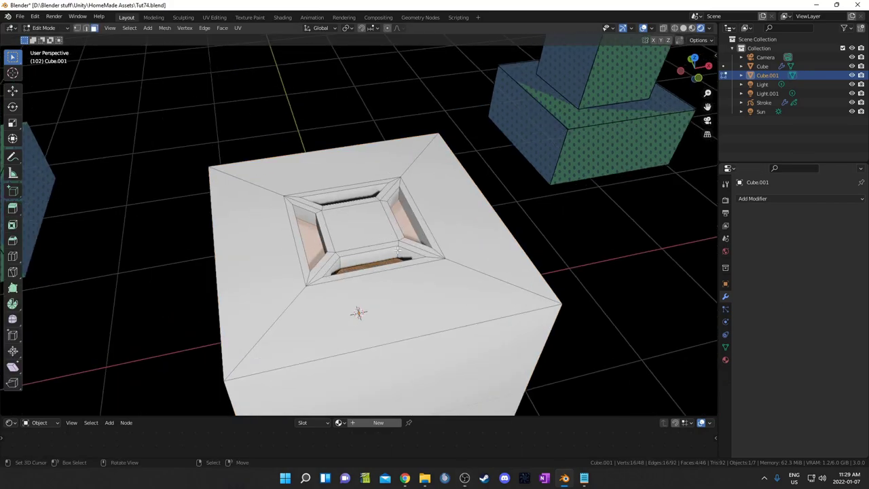
key(g)
click(372, 173)
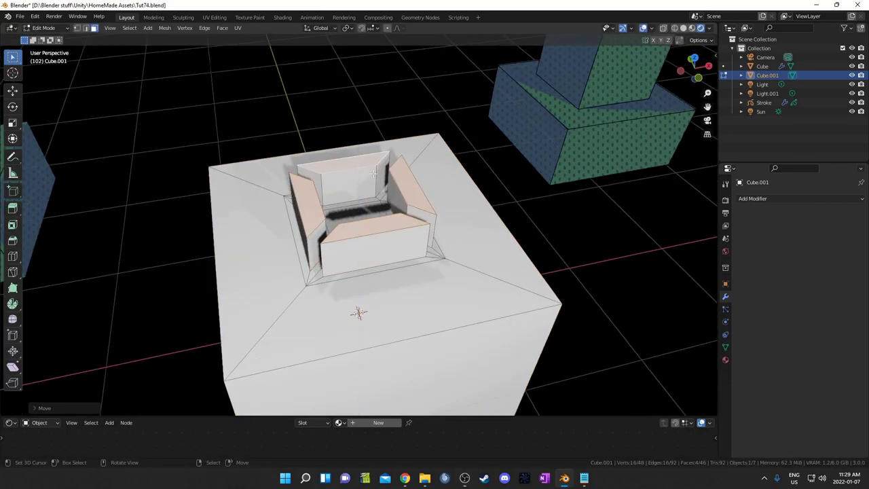
Choose Individual Origins as the pivot point and try scaling the four raised faces about their own centers.
click(346, 32)
click(369, 56)
click(350, 28)
middle_drag(449, 234, 489, 259)
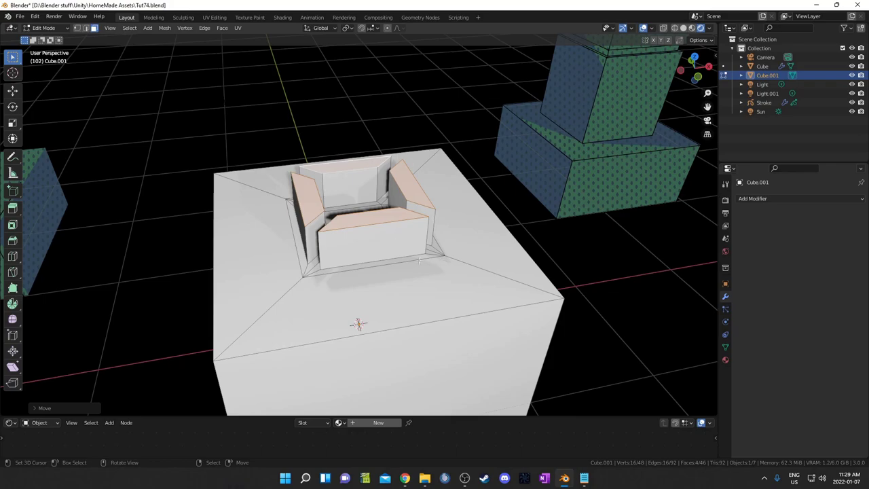
key(s)
right_click(456, 216)
click(347, 28)
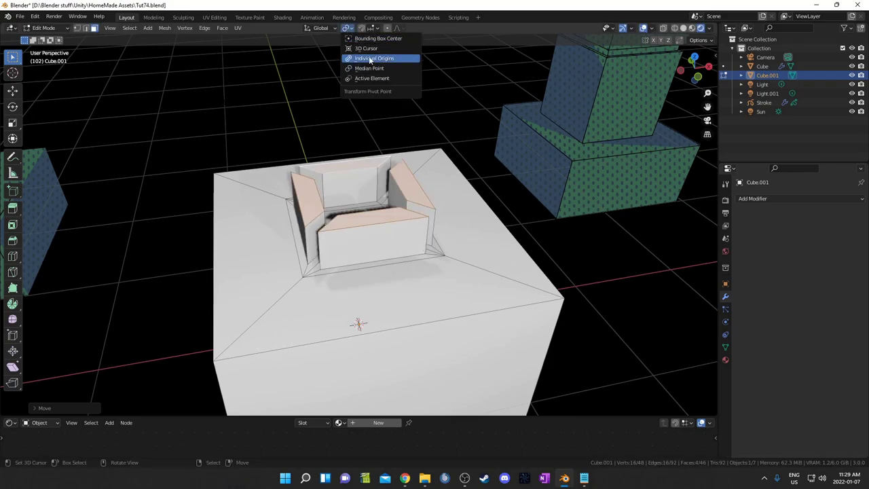
key(s)
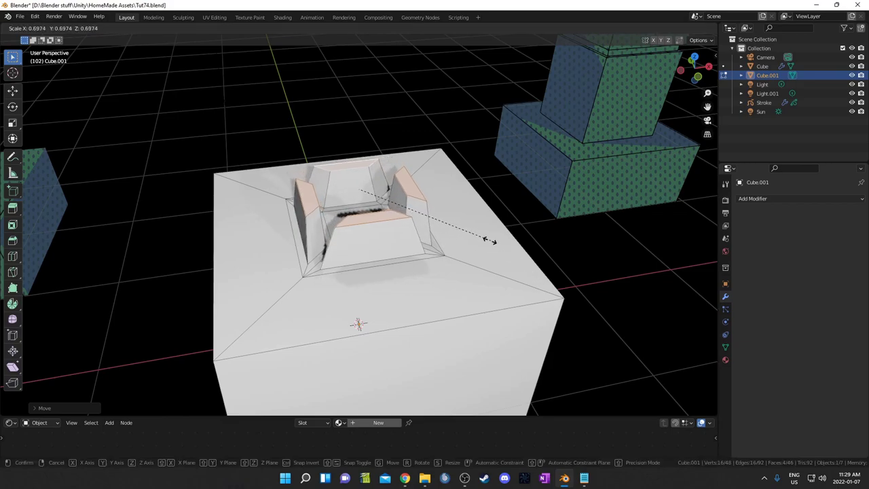
click(455, 224)
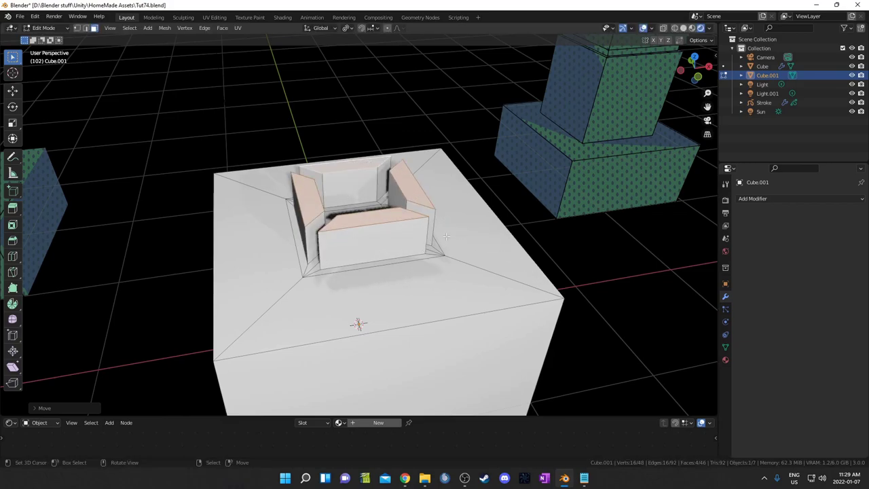
Leave the cube's Edit Mode, select the columns and apply their Mirror modifier.
middle_drag(455, 224, 410, 259)
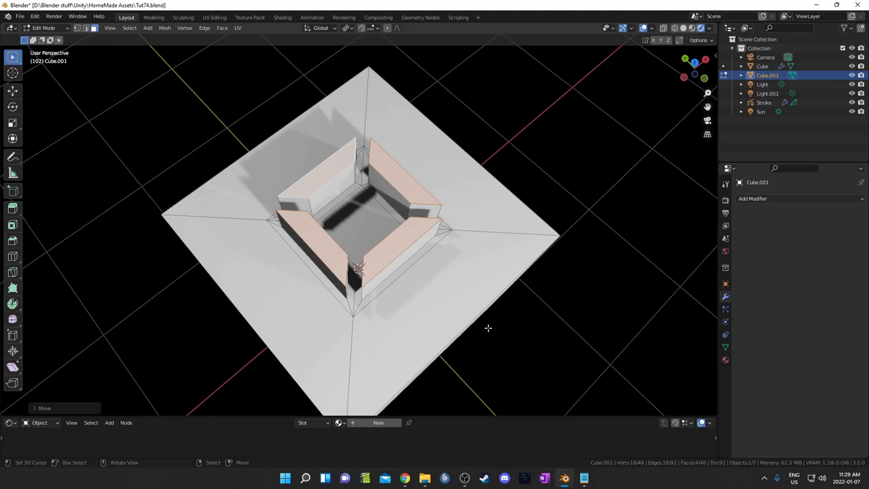
middle_drag(486, 327, 474, 266)
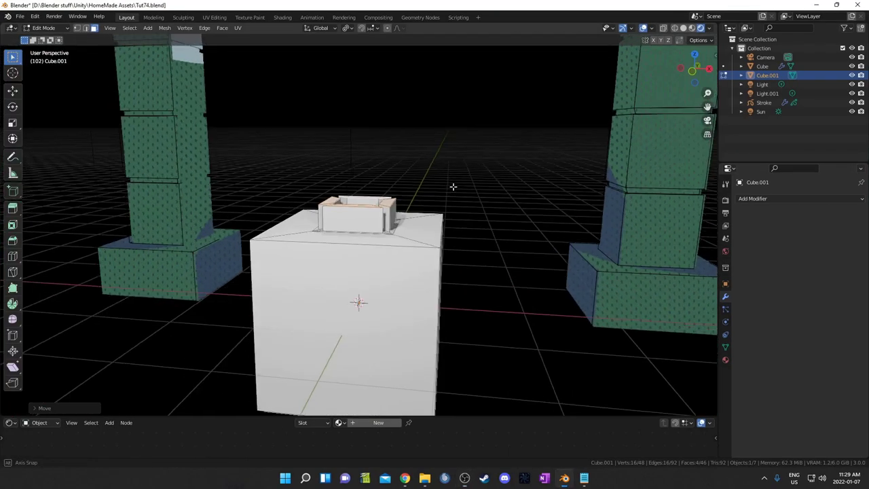
scroll(466, 213, down, 8)
middle_drag(471, 225, 476, 231)
key(Tab)
scroll(476, 231, up, 5)
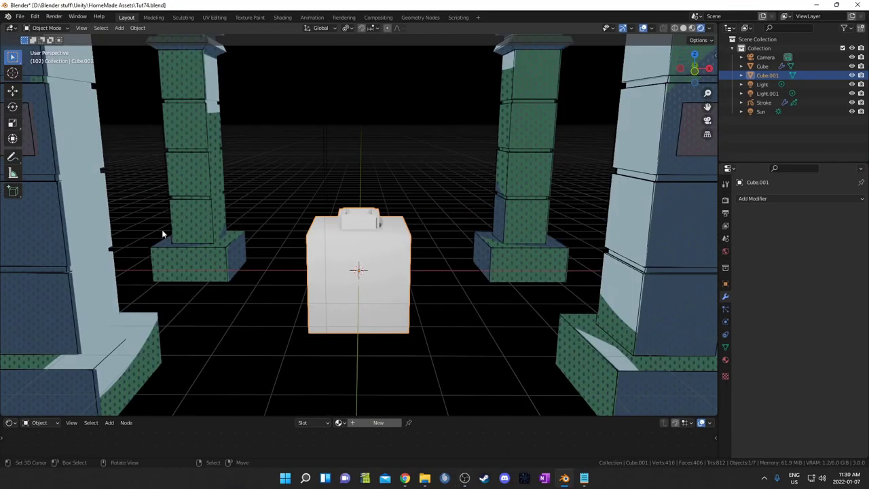
click(111, 252)
scroll(108, 271, down, 4)
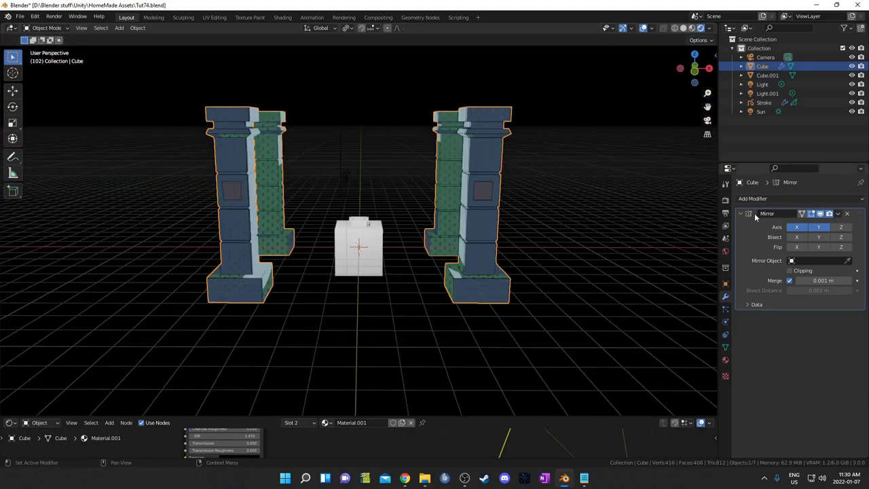
key(ctrl+a)
scroll(289, 243, up, 6)
Cut a centered horizontal edge loop around the front column's block below the square panel and bevel it into a band.
key(Tab)
middle_drag(289, 243, 247, 217)
key(ctrl+r)
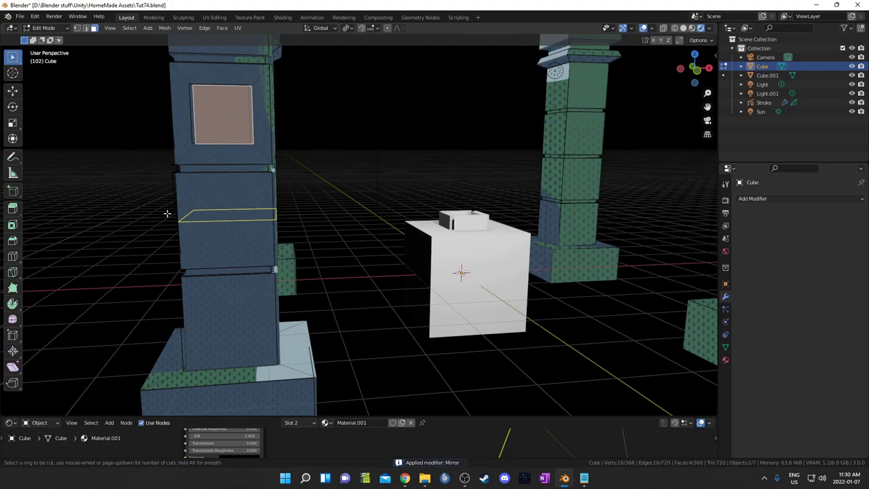
click(173, 213)
right_click(173, 213)
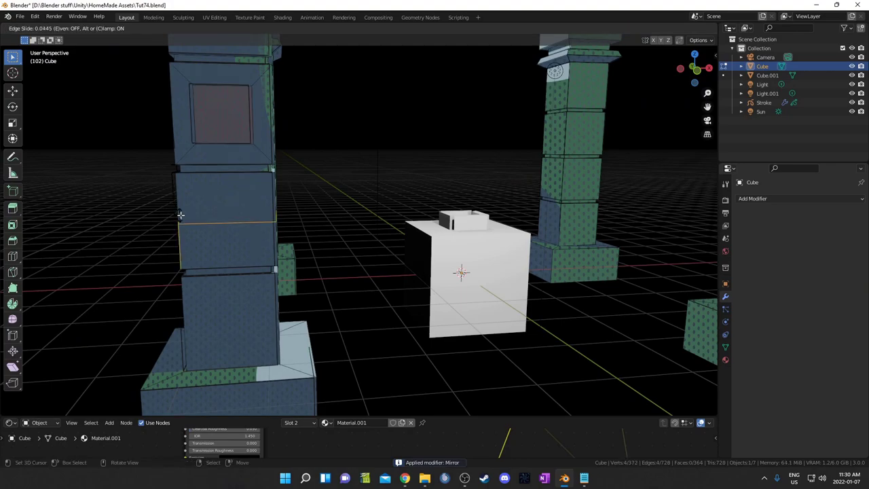
key(ctrl+b)
click(308, 230)
Cut a centered horizontal edge loop through the front column's beveled band and try pulling its corner vertex inward.
scroll(301, 231, up, 2)
shift+middle_drag(301, 231, 352, 244)
key(ctrl+r)
click(296, 231)
right_click(296, 230)
key(1)
click(303, 231)
key(g)
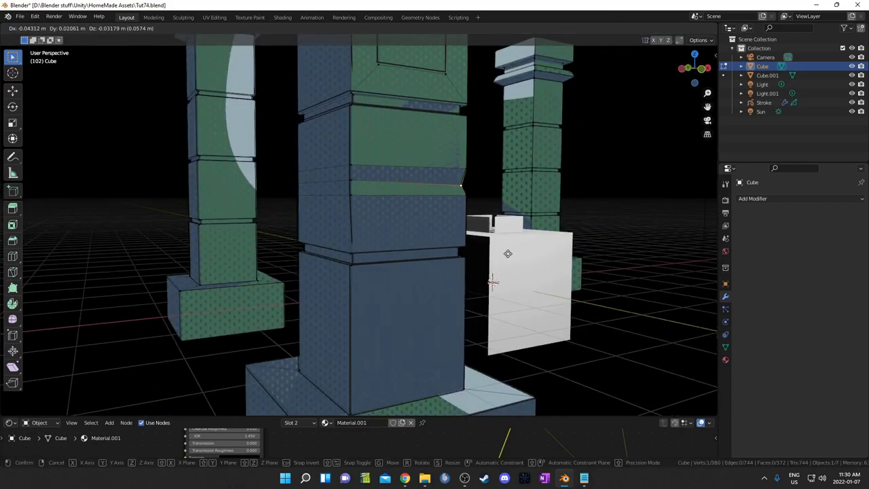
click(509, 252)
Cut two vertical edge loops near the front column's corner, one on each of its adjoining faces.
middle_drag(509, 252, 487, 244)
key(alt+a)
key(ctrl+r)
click(394, 196)
click(439, 198)
middle_drag(438, 198, 358, 233)
key(ctrl+r)
click(94, 223)
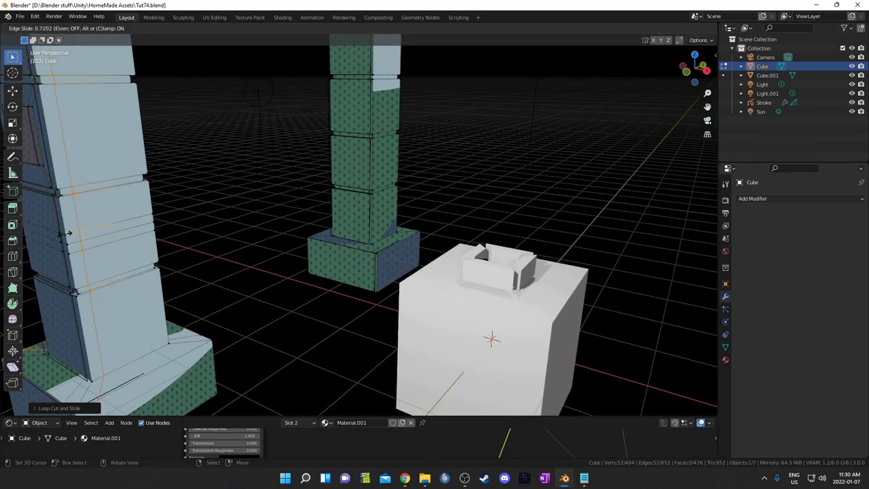
click(70, 234)
Move the band's middle corner vertex inward to notch the front column's edge, and leave Edit Mode.
middle_drag(70, 233, 423, 169)
click(423, 170)
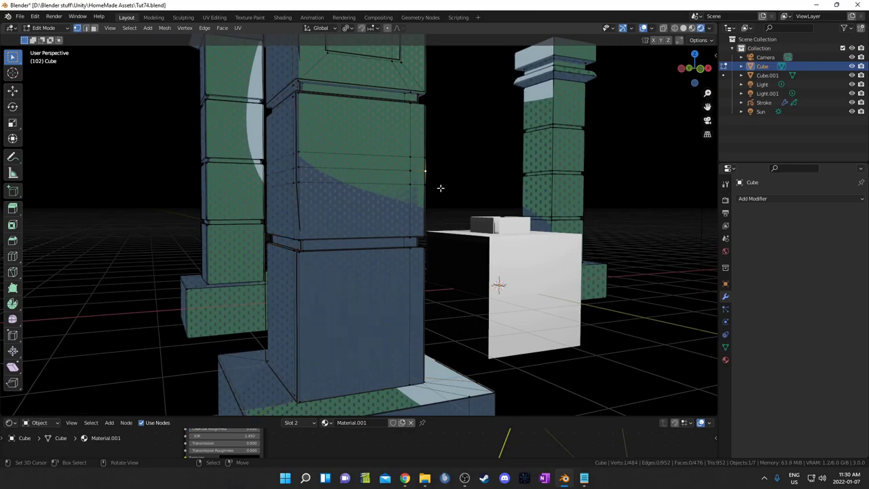
key(g)
click(433, 195)
scroll(558, 197, down, 5)
key(Tab)
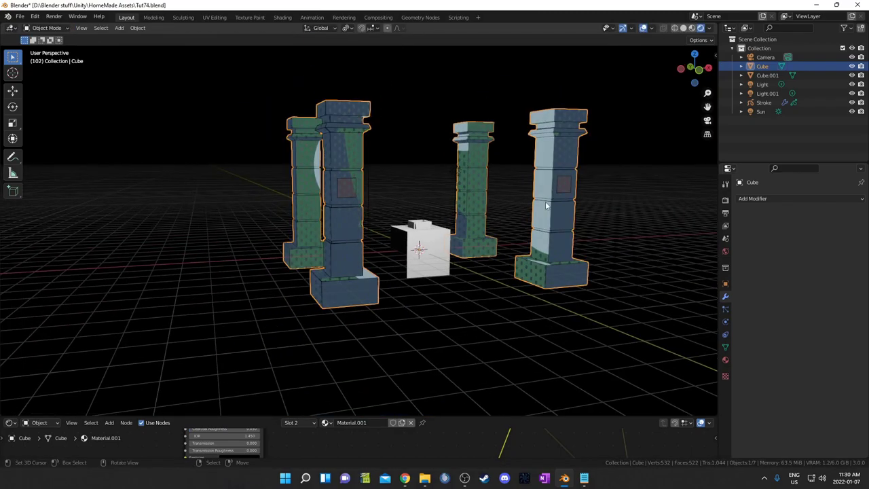
Examine the front column's corner notch through the camera with everything deselected.
key(KP_0)
scroll(546, 201, up, 3)
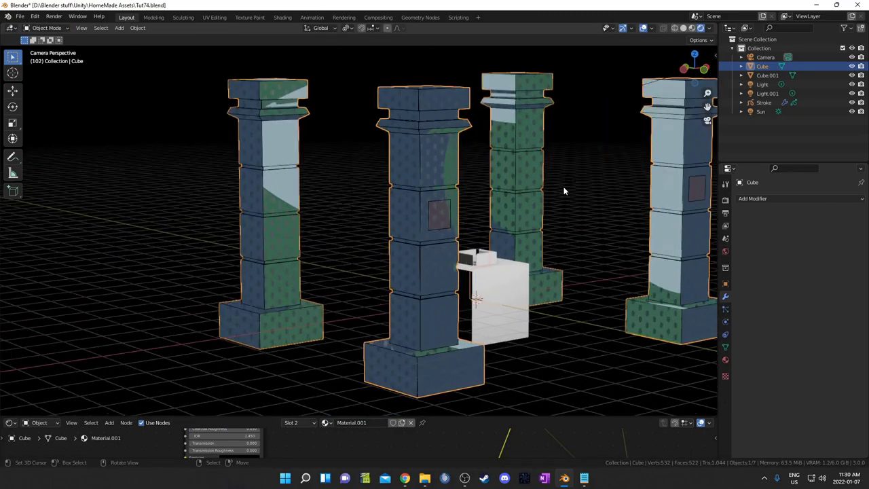
shift+middle_drag(535, 217, 462, 206)
scroll(462, 206, up, 5)
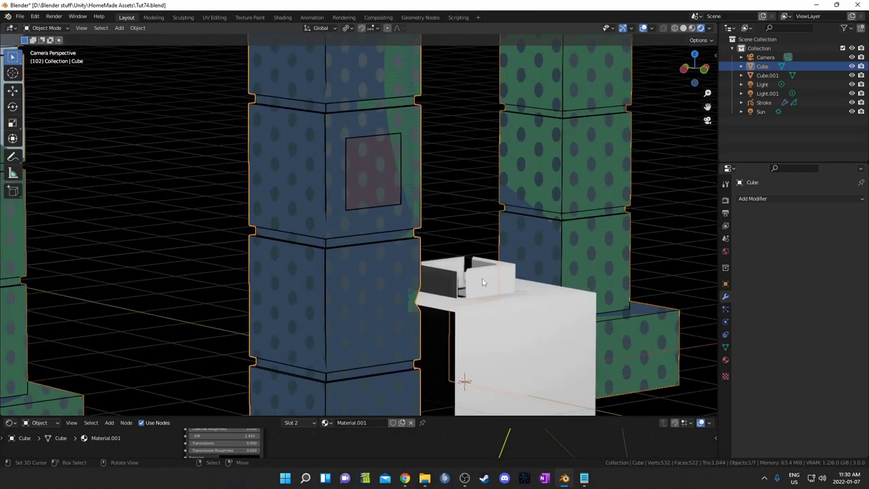
shift+middle_drag(407, 305, 355, 250)
scroll(355, 250, up, 4)
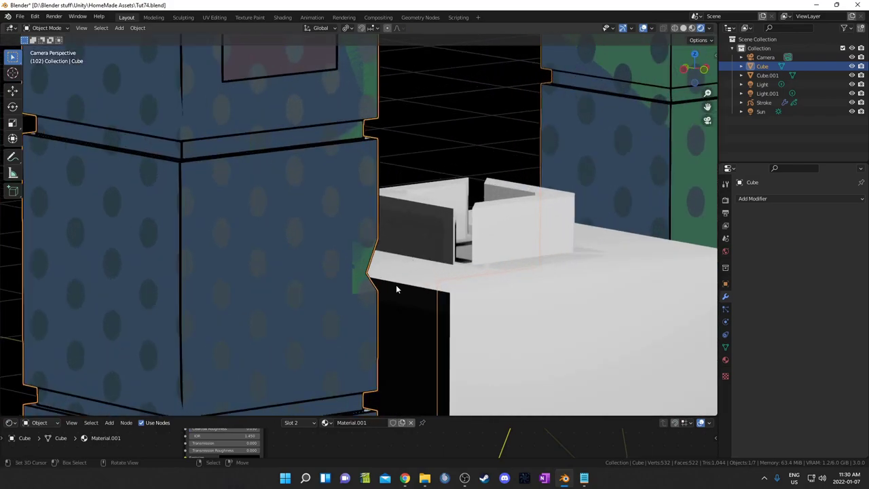
key(alt+a)
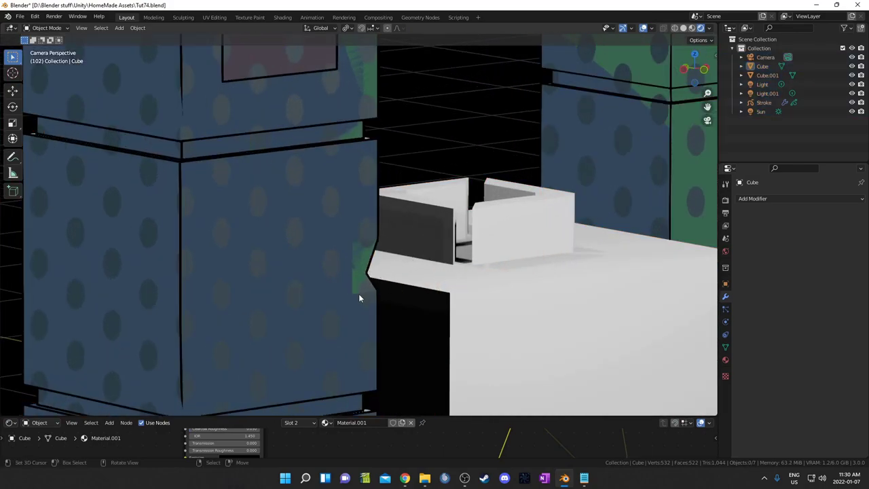
Select the two vertices above and below the notch on the front face and scale them with a pivot other than Individual Origins.
key(Tab)
right_click(355, 294)
shift+right_click(354, 243)
key(s)
click(415, 274)
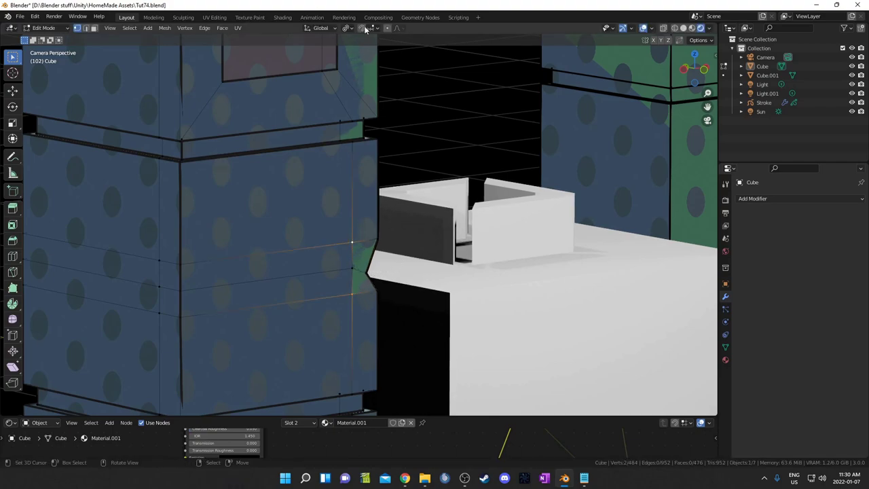
click(348, 28)
click(370, 78)
key(s)
click(448, 292)
Move the two selected vertices beside the notch to reshape the chip on the column's front face.
middle_drag(441, 293, 410, 297)
key(g)
click(412, 298)
key(KP_Decimal)
scroll(396, 190, down, 8)
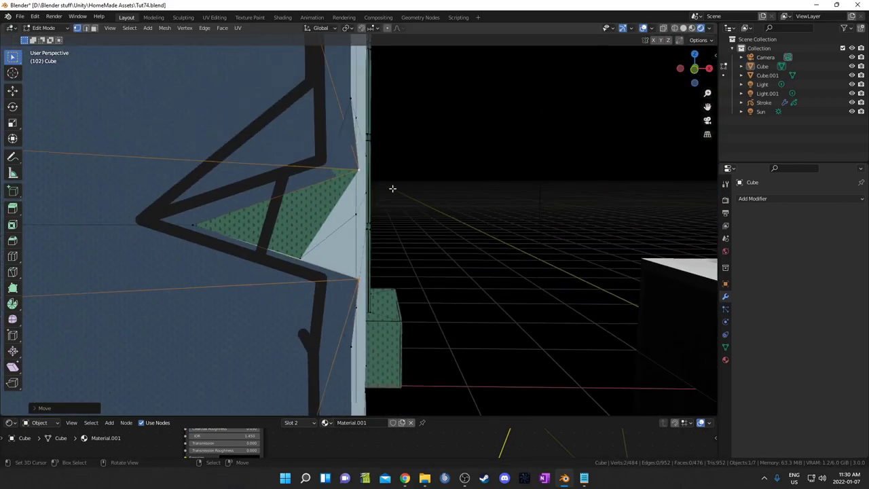
middle_drag(398, 231, 316, 257)
key(g)
click(387, 247)
Select the corner vertex below the notch and the upper band vertex on the adjoining face, scale them and begin moving them.
click(357, 274)
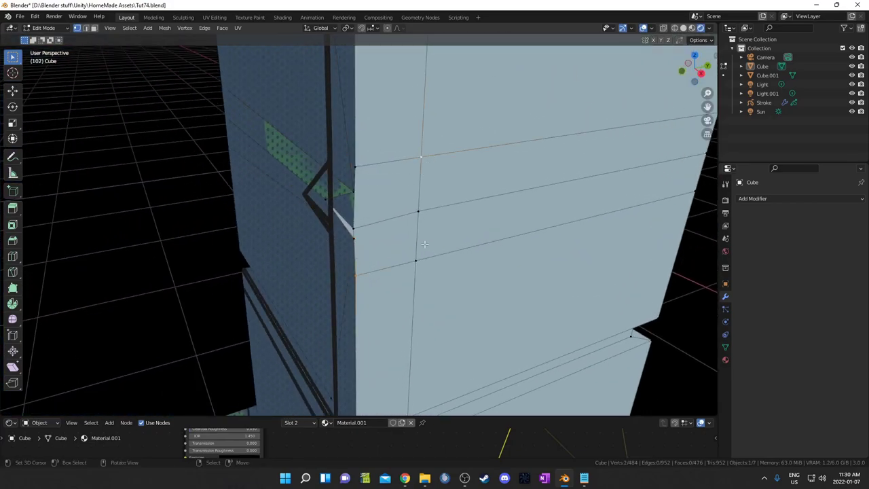
shift+click(421, 157)
middle_drag(421, 157, 552, 270)
key(s)
click(450, 243)
middle_drag(450, 242, 504, 215)
key(g)
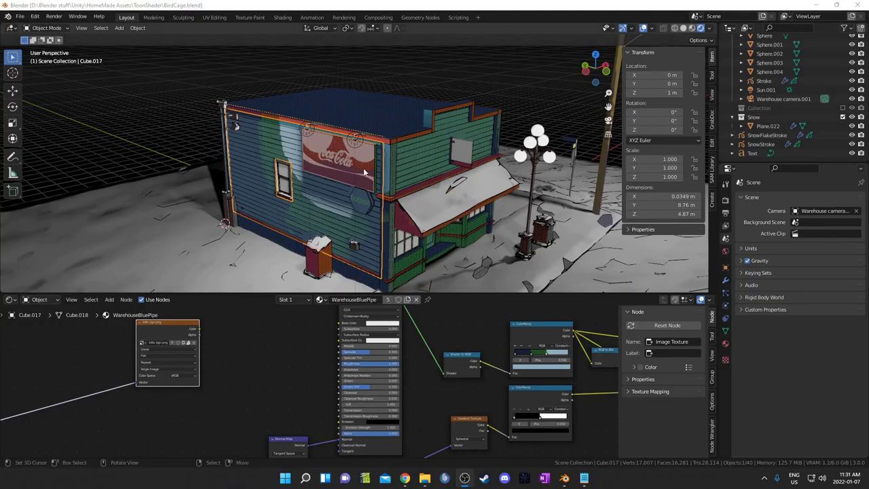
In the BirdCage.blend scene, select the two point lights above the Coca-Cola sign to examine the wall lighting.
mouse_move(367, 177)
middle_down()
mouse_move(397, 173)
mouse_move(367, 160)
middle_up()
click(324, 138)
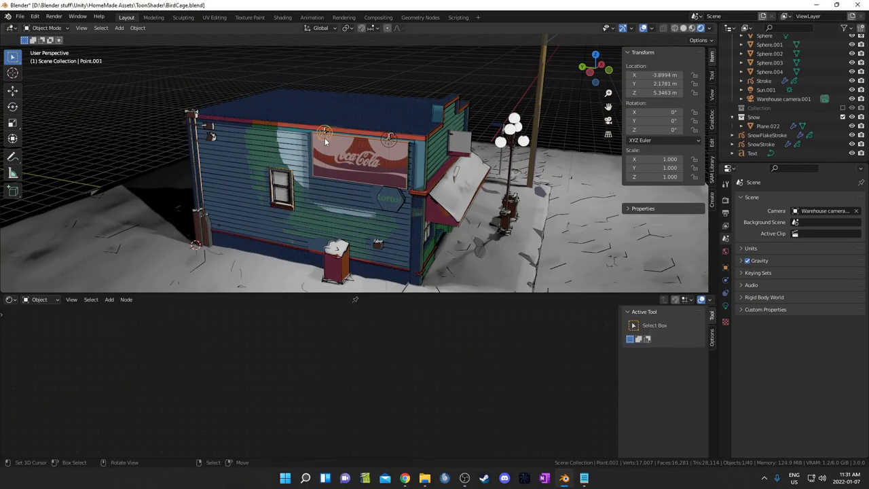
shift+click(388, 143)
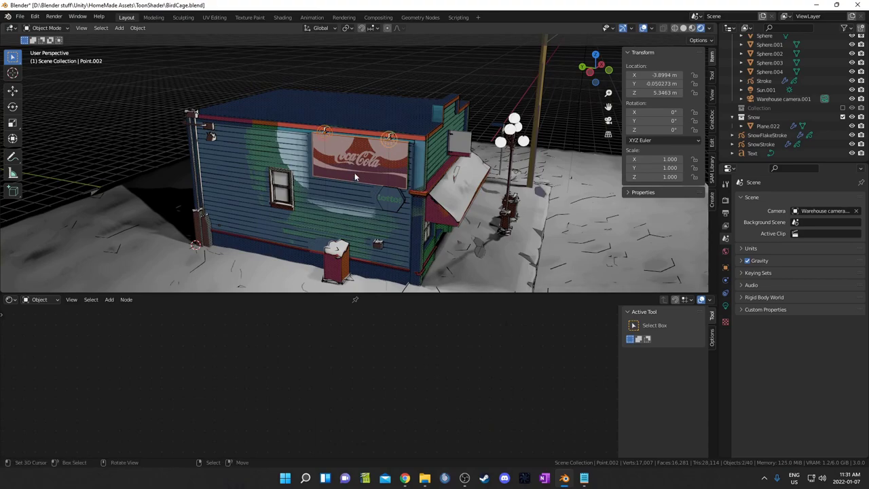
scroll(392, 179, down, 3)
middle_drag(386, 194, 342, 173)
scroll(343, 173, up, 2)
Select a globe of the lamp post and examine the street light beside the building.
click(521, 153)
scroll(533, 140, down, 4)
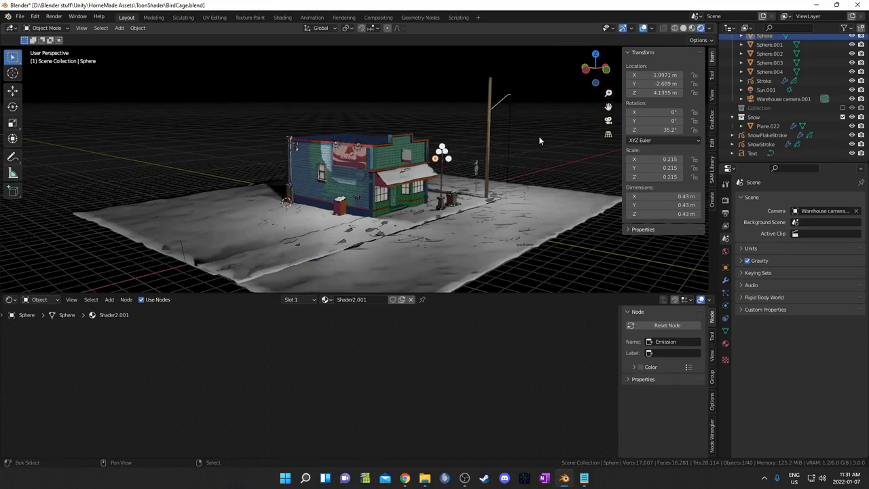
shift+middle_drag(536, 142, 523, 150)
scroll(514, 138, up, 2)
click(544, 86)
scroll(544, 107, down, 2)
scroll(544, 108, down, 2)
Show the whole scene in solid shading and select the sun light.
middle_drag(451, 150, 244, 196)
scroll(221, 194, down, 7)
key(z)
click(275, 178)
click(311, 157)
scroll(319, 161, up, 4)
scroll(330, 165, up, 1)
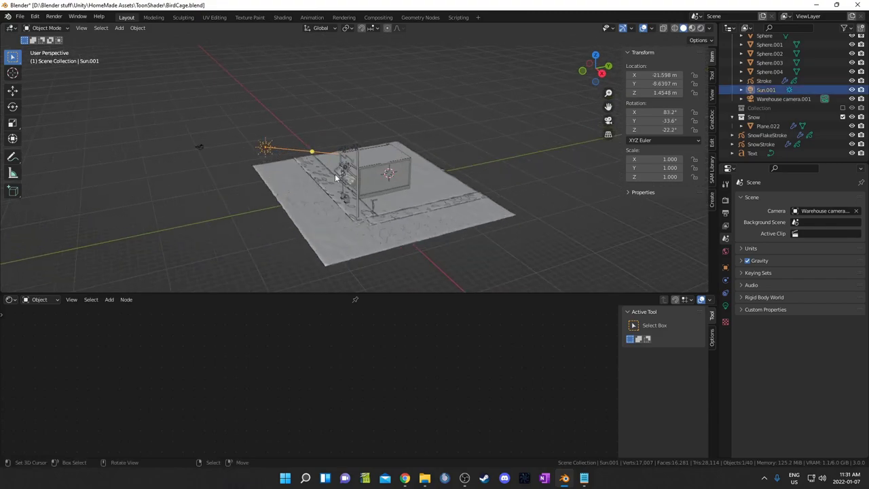
Return to rendered shading and examine how the sun lights the building.
scroll(384, 194, up, 4)
mouse_move(334, 174)
middle_down()
mouse_move(383, 195)
mouse_move(398, 171)
middle_up()
key(z)
click(398, 141)
middle_drag(252, 197, 306, 197)
scroll(305, 197, up, 2)
right_click(263, 162)
Select the building's siding wall and examine its WarehouseBluePipe shader nodes.
middle_drag(206, 187, 254, 167)
click(253, 170)
scroll(253, 170, up, 5)
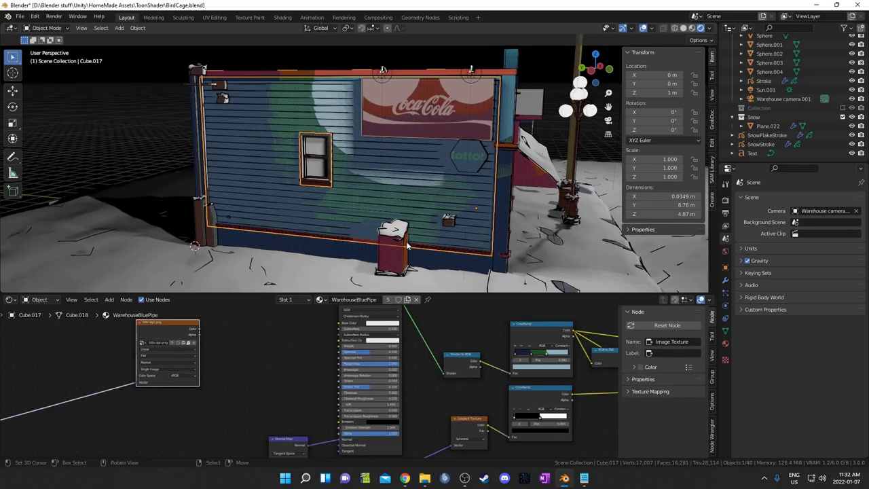
scroll(311, 365, down, 2)
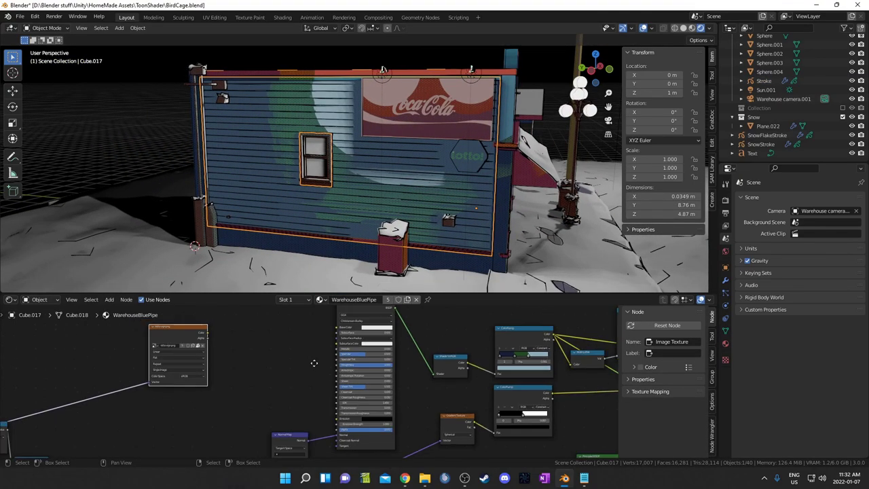
middle_drag(394, 397, 432, 392)
scroll(432, 384, down, 1)
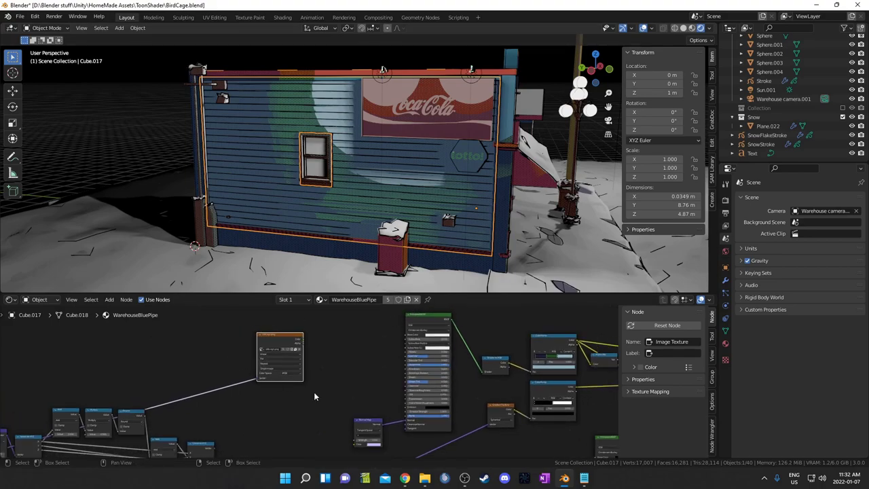
middle_drag(346, 368, 374, 387)
Select the Coca-Cola sign and examine its WarehouseCraneLines.001 shader nodes from image texture to output.
click(431, 103)
scroll(375, 386, up, 3)
click(350, 366)
scroll(350, 366, down, 3)
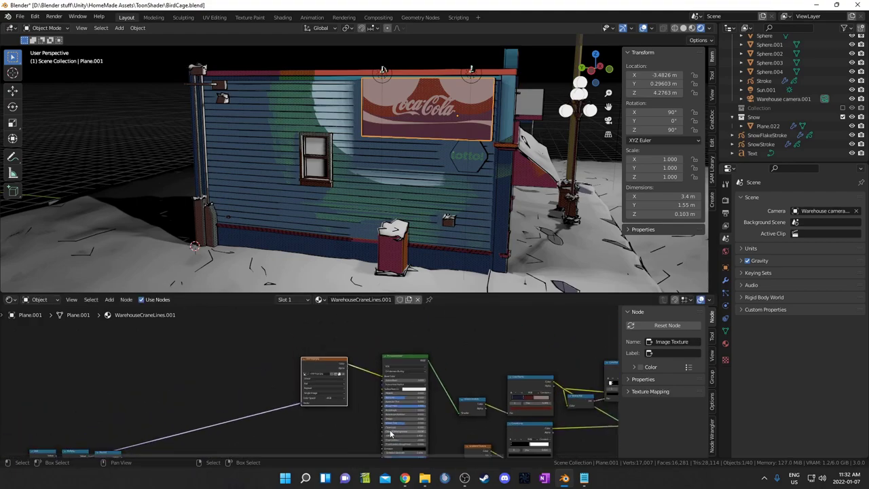
drag(396, 337, 398, 328)
scroll(407, 397, down, 3)
middle_drag(406, 397, 420, 375)
scroll(408, 407, down, 2)
middle_drag(401, 411, 391, 393)
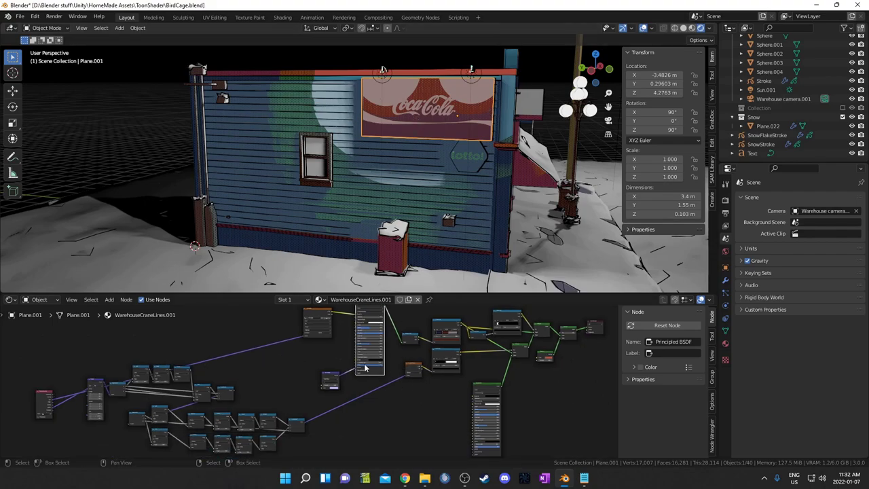
scroll(278, 402, up, 4)
middle_drag(278, 402, 227, 437)
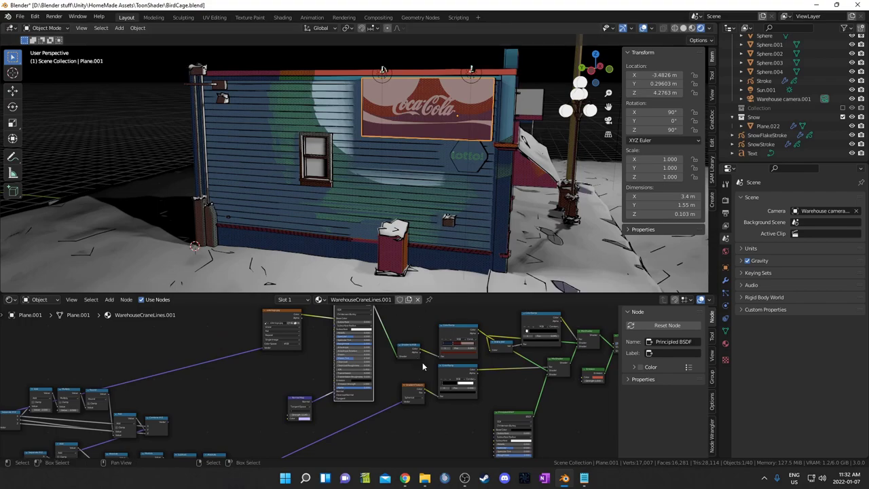
Enter Edit Mode on the siding wall and circle-select a few plank vertices near the window.
click(267, 72)
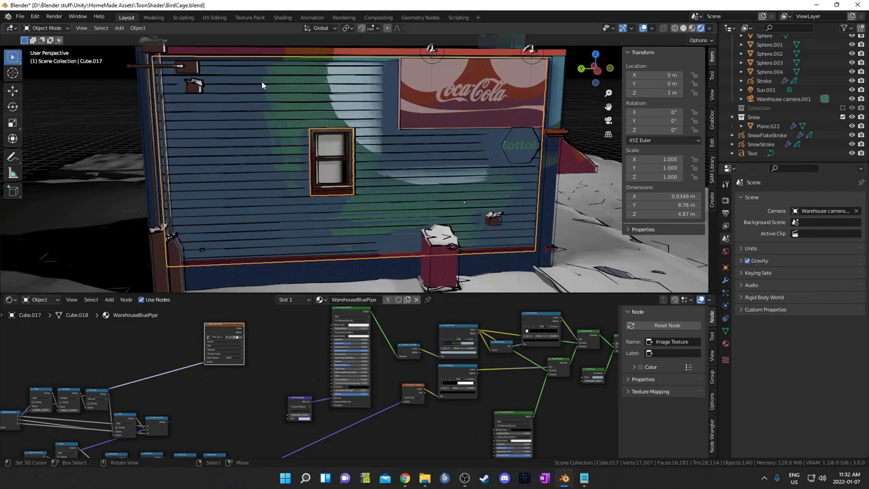
middle_drag(270, 117, 396, 78)
key(Tab)
middle_drag(389, 167, 374, 164)
key(z)
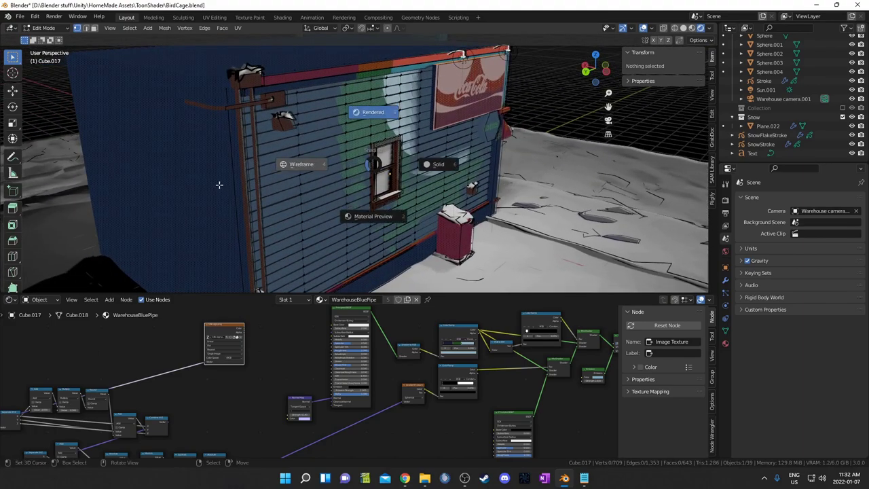
click(221, 182)
key(c)
click(348, 129)
right_click(349, 129)
Compare the siding mesh in different viewport shading modes, ending in rendered shading.
key(z)
click(496, 129)
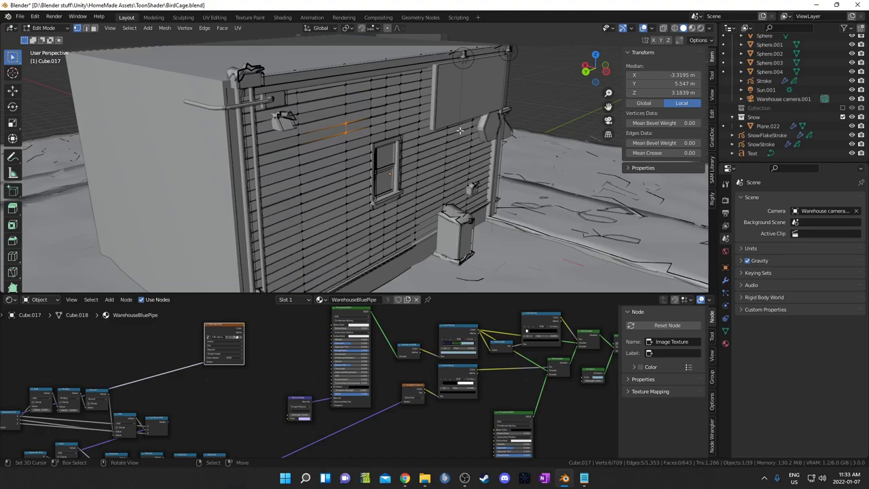
key(z)
click(416, 152)
key(z)
click(479, 130)
key(z)
click(485, 91)
middle_drag(484, 130, 448, 133)
Try to pull the selected plank vertices outward along the global X axis.
key(g)
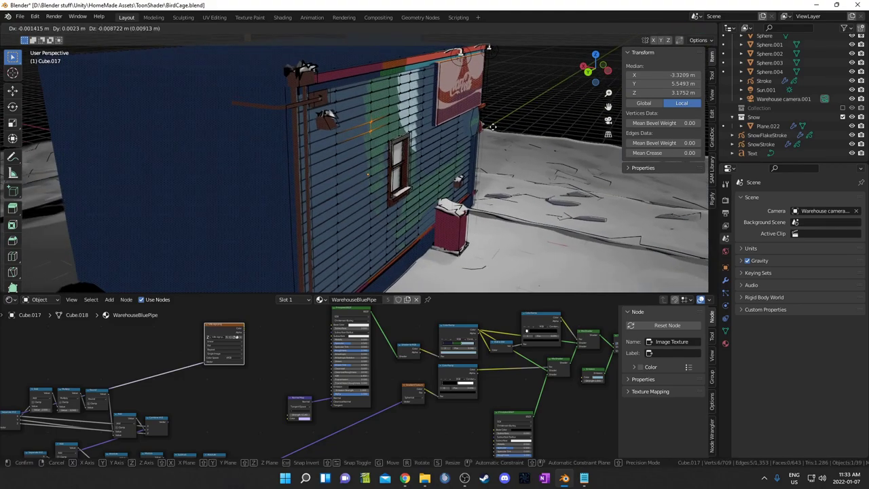
key(x)
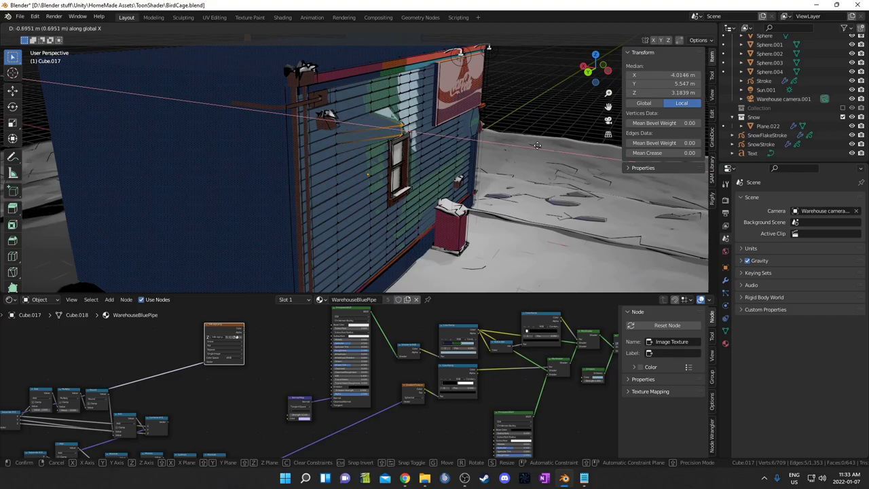
key(Escape)
middle_drag(483, 129, 341, 114)
scroll(252, 210, down, 4)
middle_drag(252, 210, 327, 201)
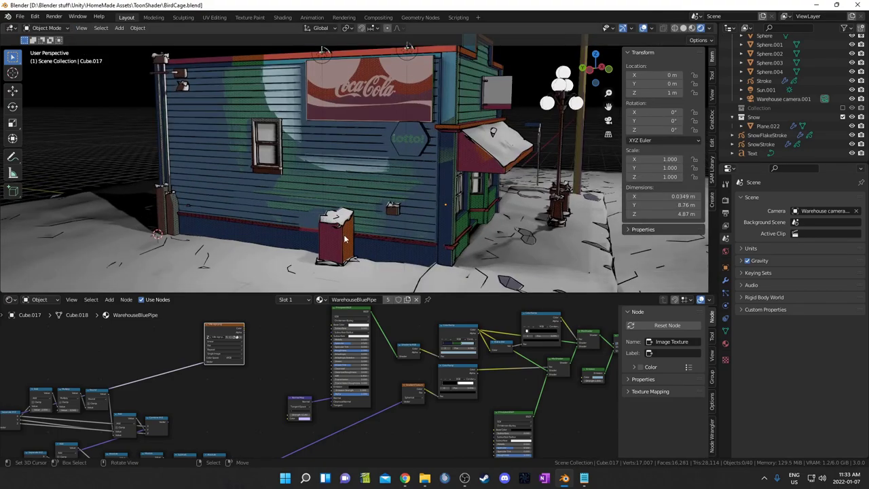
Select the Stroke object and show its line strokes on the building in Edit Mode, then return to Object Mode.
click(344, 239)
key(Tab)
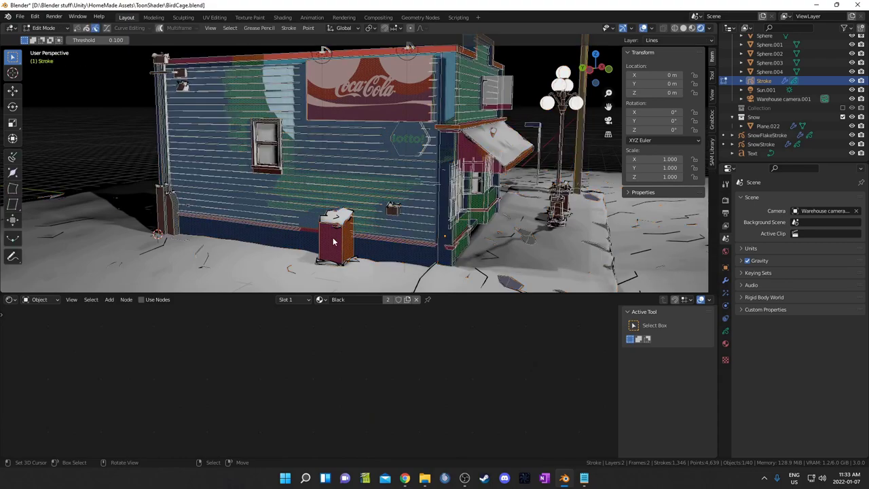
key(Tab)
scroll(333, 241, down, 4)
scroll(344, 204, up, 2)
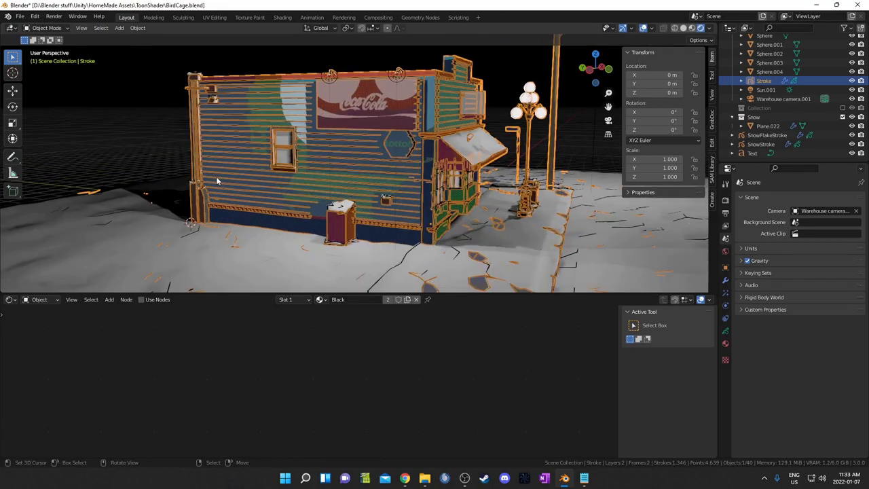
Examine the Stroke object's outlines around the storefront, lamp post and snowy street from several angles.
middle_drag(501, 199, 369, 224)
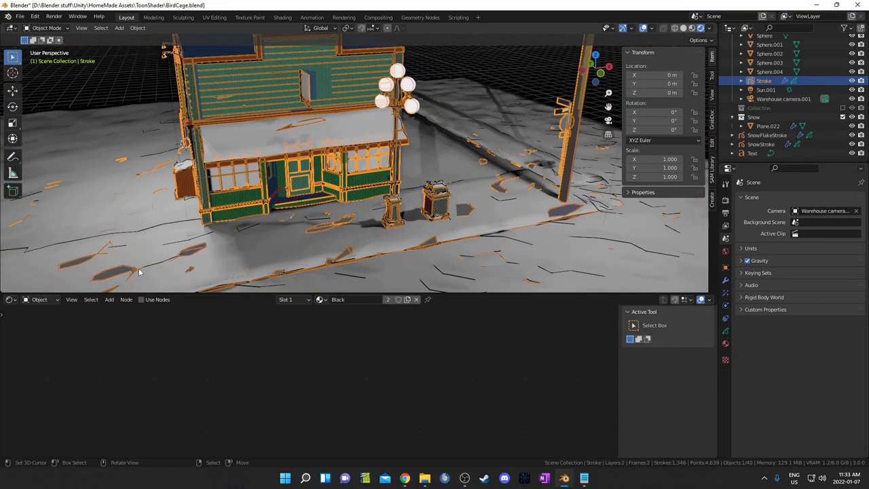
middle_drag(511, 194, 354, 255)
middle_drag(433, 229, 396, 255)
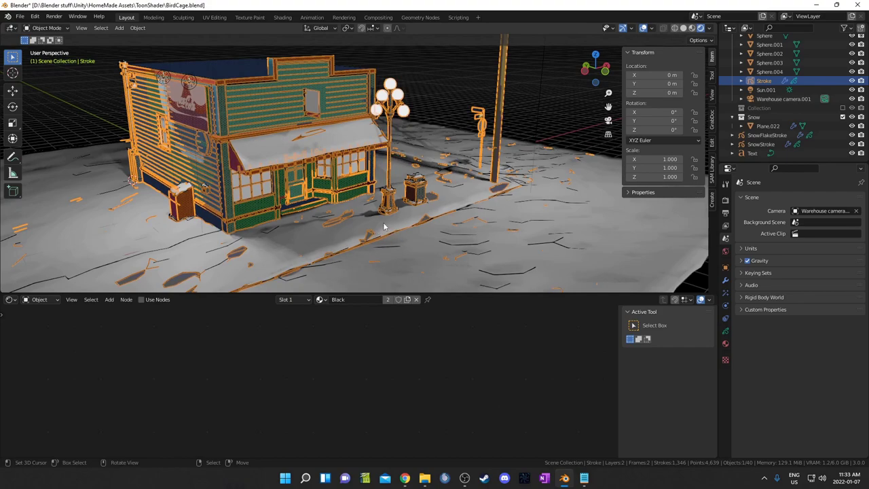
middle_drag(459, 238, 455, 226)
scroll(400, 228, up, 5)
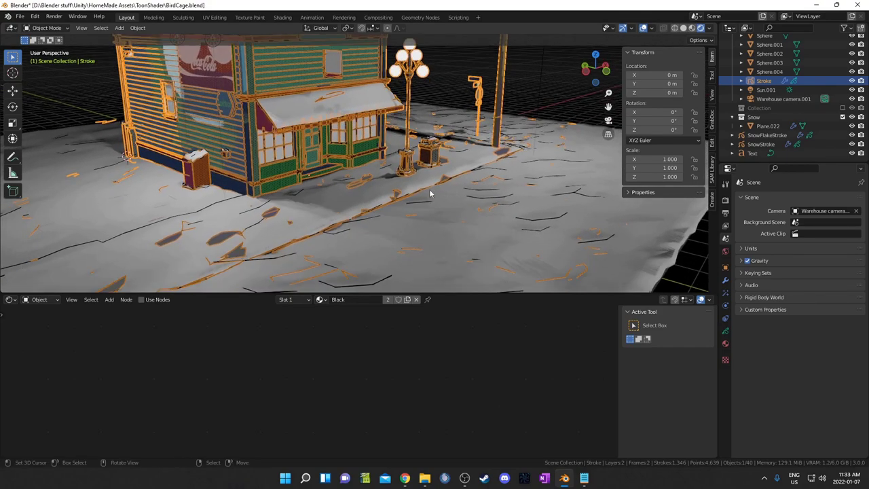
key(Tab)
key(Tab)
Select the SnowStroke object and enter its Edit Mode to examine the lines on the snow.
click(357, 218)
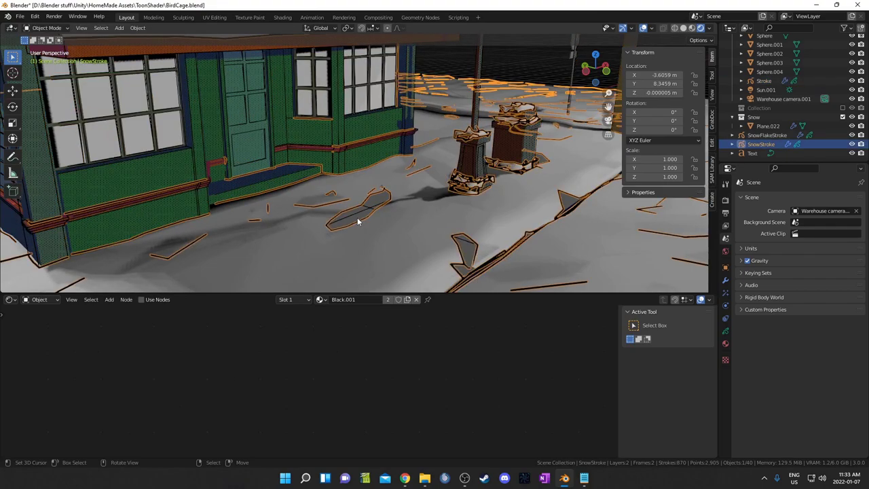
key(Tab)
scroll(388, 243, down, 4)
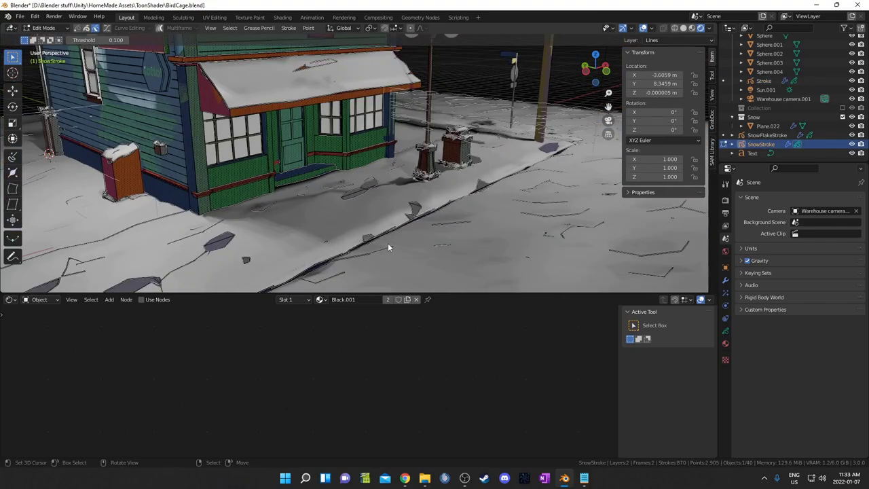
Select the sidewalk mesh and duplicate its front face in place in Edit Mode.
key(Tab)
scroll(385, 237, up, 3)
click(360, 204)
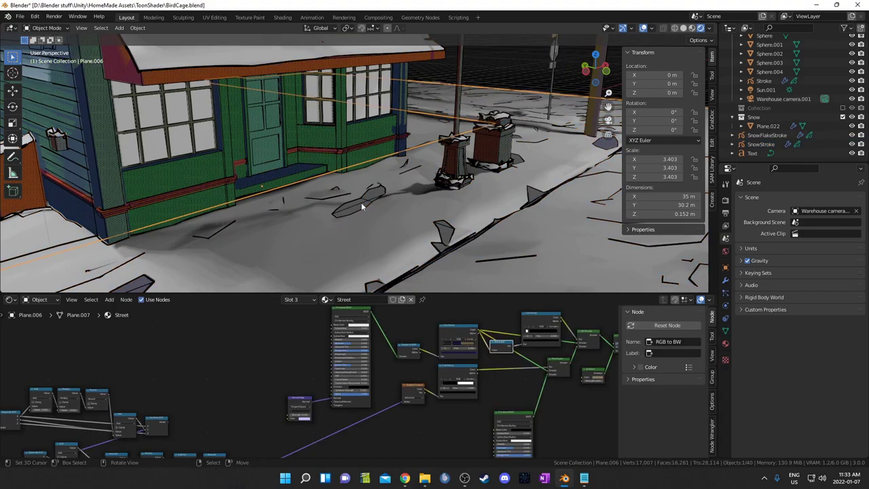
key(Tab)
middle_drag(359, 204, 445, 220)
key(3)
click(360, 204)
key(shift+d)
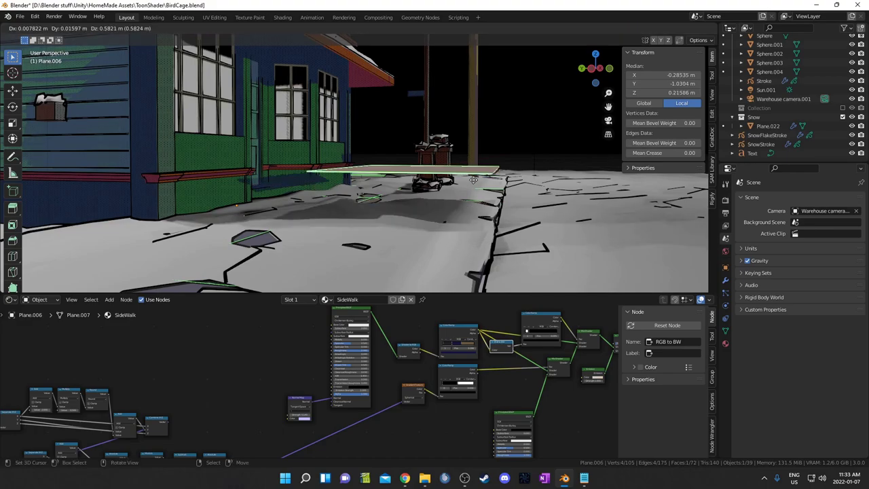
key(Escape)
Try to separate the duplicated sidewalk face into its own object by selection.
middle_drag(481, 159, 536, 239)
key(p)
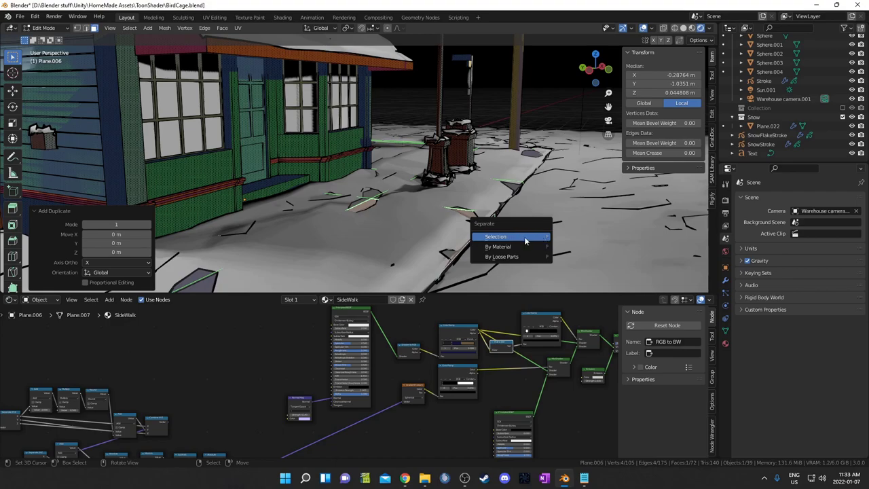
click(525, 240)
Delete the duplicated sidewalk face and return to Object Mode.
middle_drag(523, 238, 410, 221)
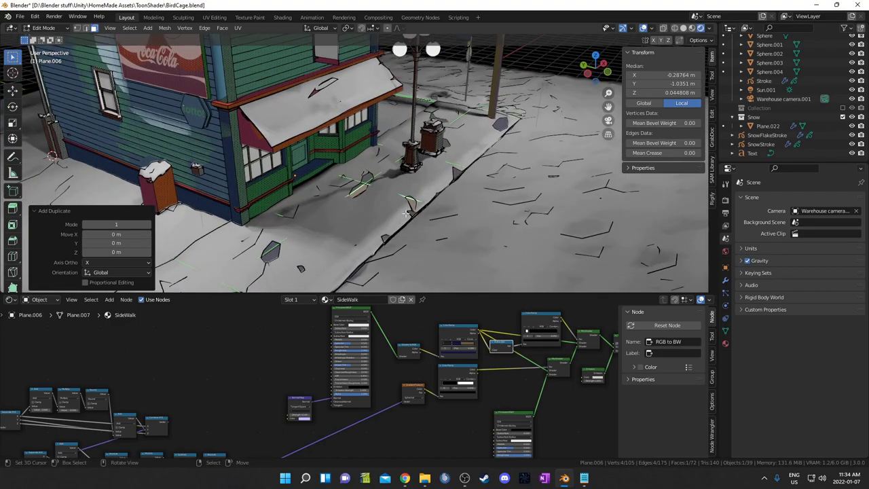
key(x)
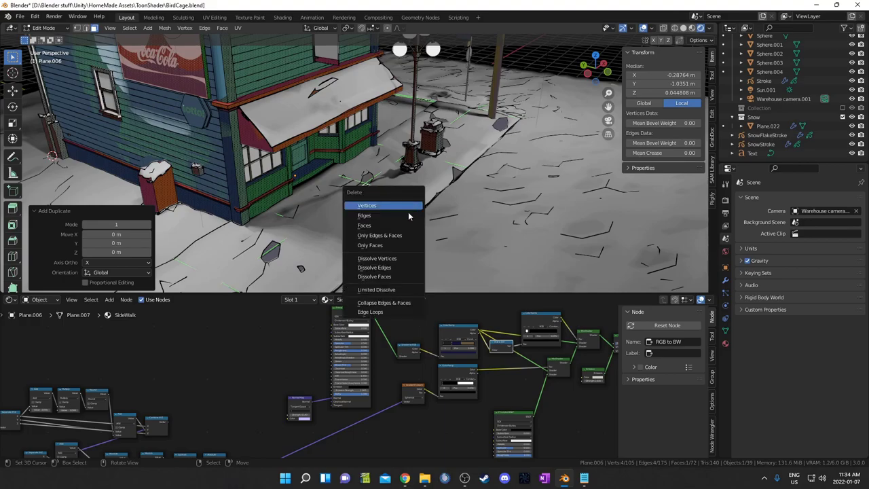
click(411, 225)
scroll(465, 280, up, 5)
middle_drag(465, 280, 465, 242)
key(Tab)
middle_drag(588, 254, 601, 277)
scroll(524, 238, down, 3)
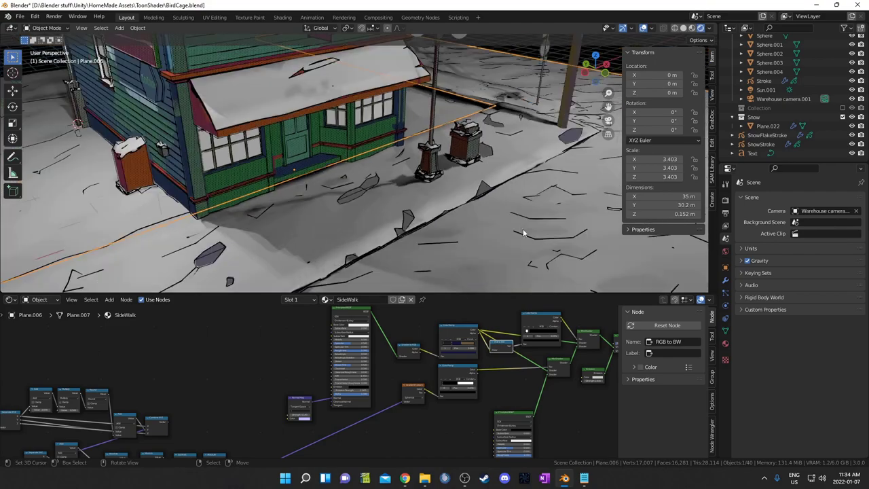
Select the snow mesh Plane.022 and try moving it up off the street.
click(443, 193)
scroll(443, 193, down, 5)
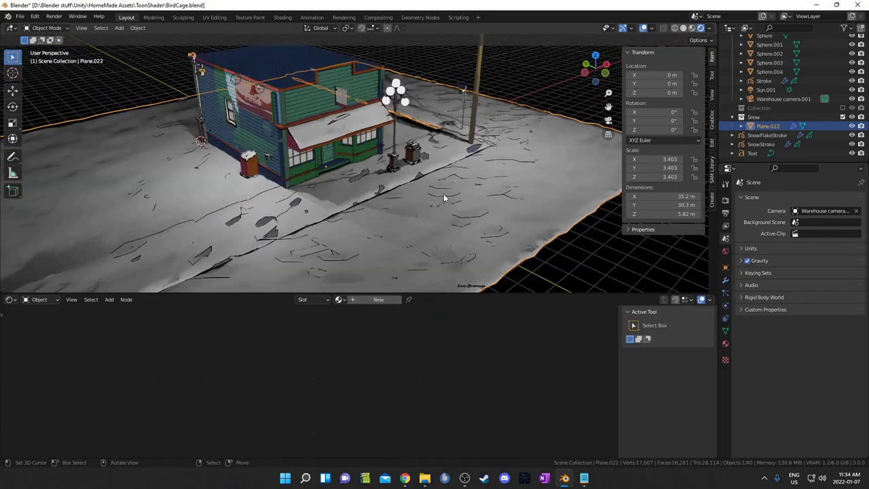
middle_drag(443, 194, 462, 184)
key(g)
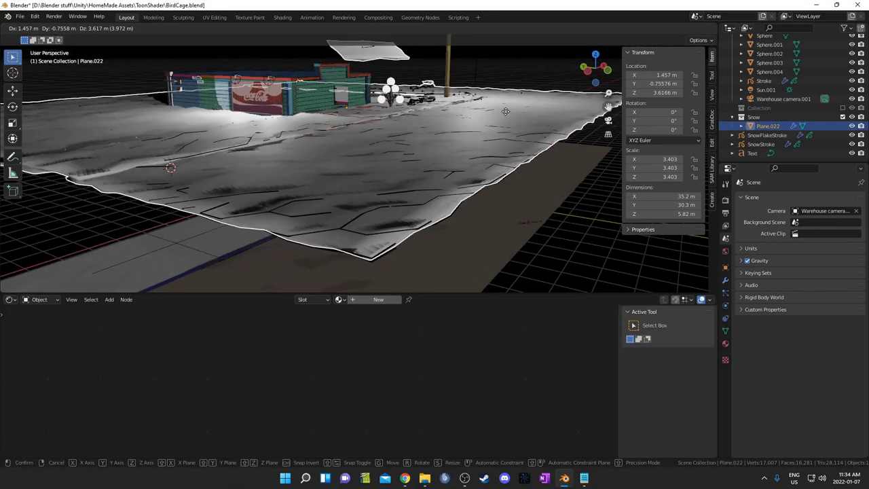
right_click(514, 124)
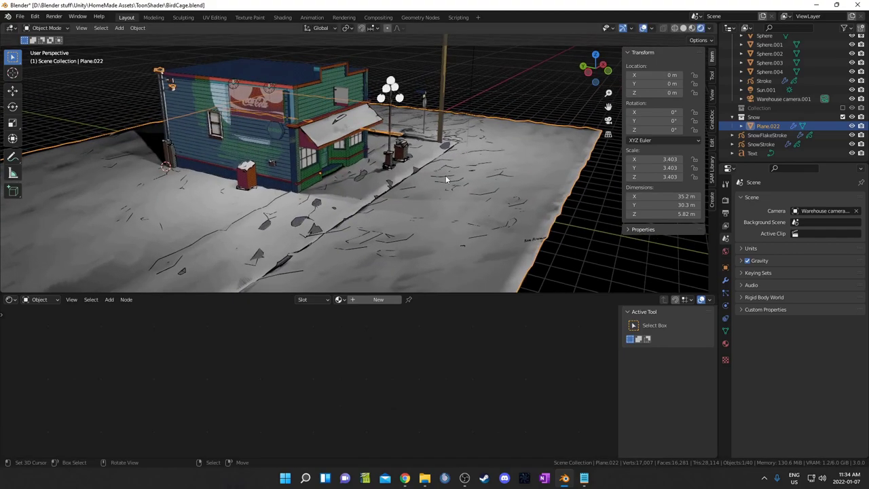
Show the snow mesh's Subdivision, Solidify and Displace modifiers and examine the snow surface at a low angle.
scroll(384, 213, up, 2)
click(726, 280)
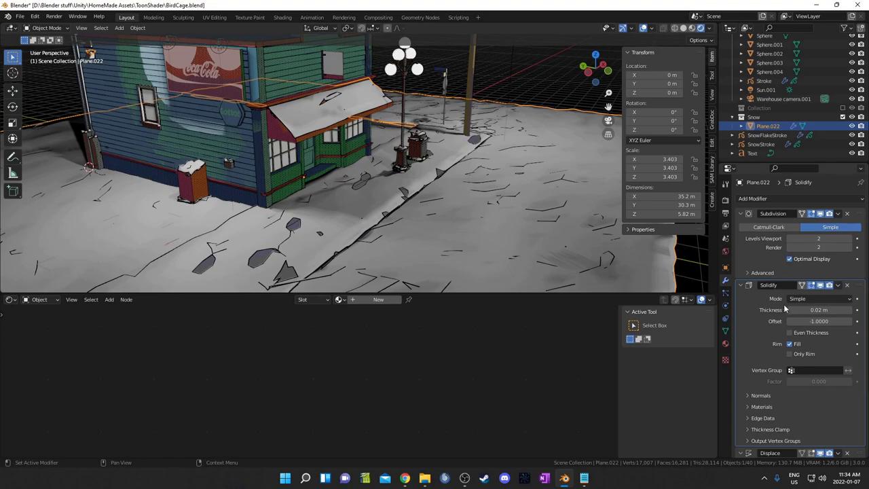
scroll(799, 326, down, 3)
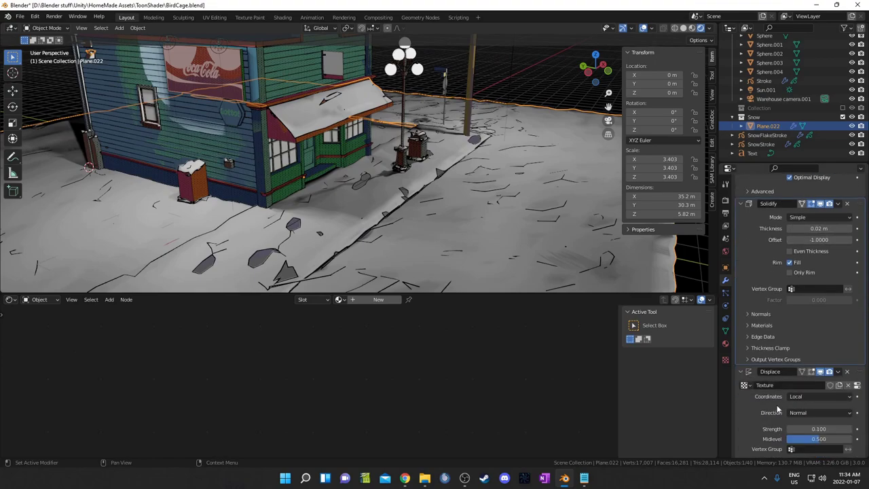
middle_drag(490, 202, 409, 215)
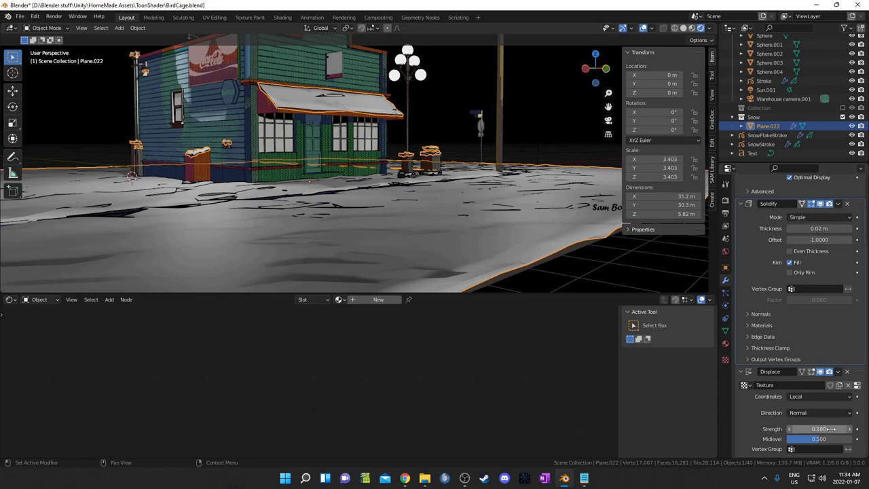
Open the Displace modifier's Clouds texture and inspect its exact size value.
click(857, 385)
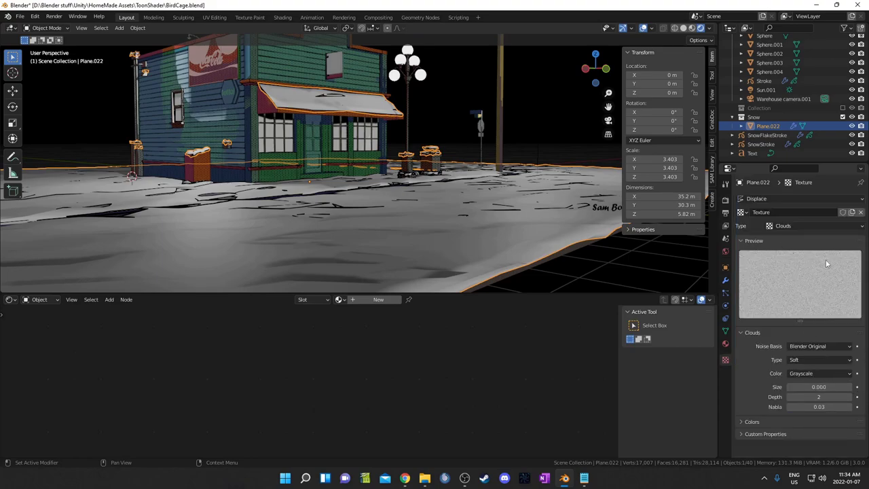
click(831, 388)
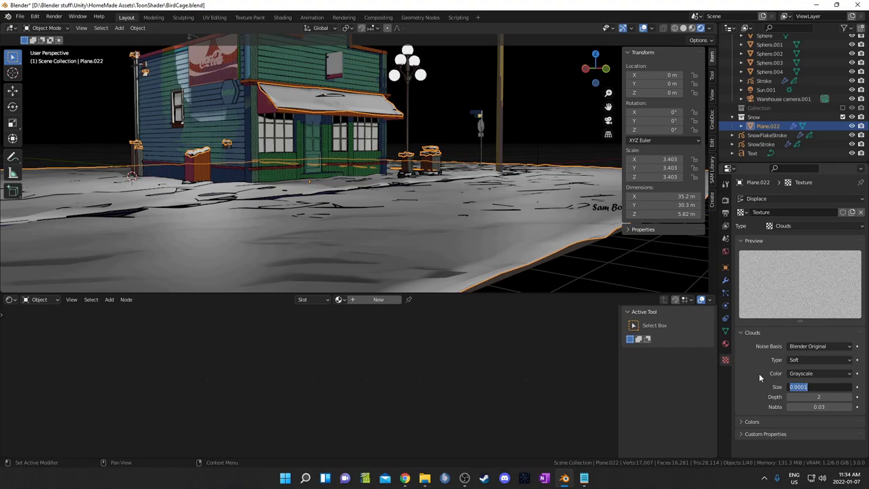
key(Return)
middle_drag(403, 193, 310, 205)
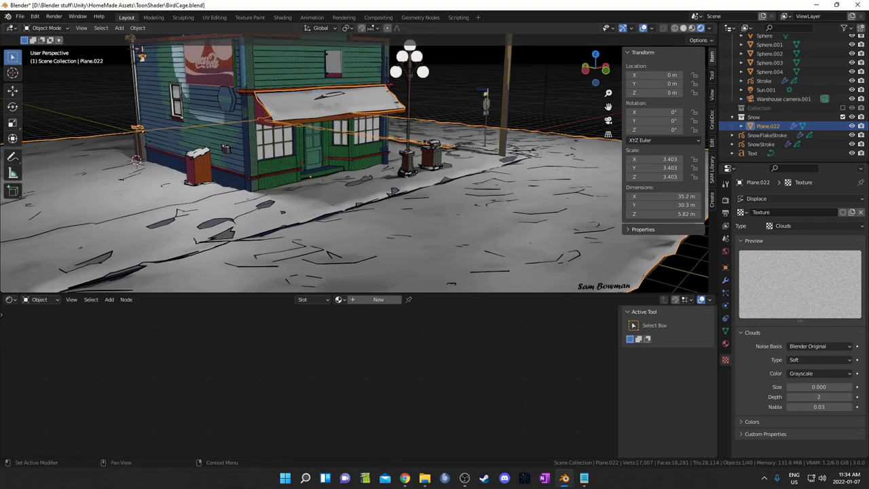
Compare the awning with the snow covering it, and open the snow mesh's material settings.
middle_drag(417, 195, 359, 207)
click(357, 146)
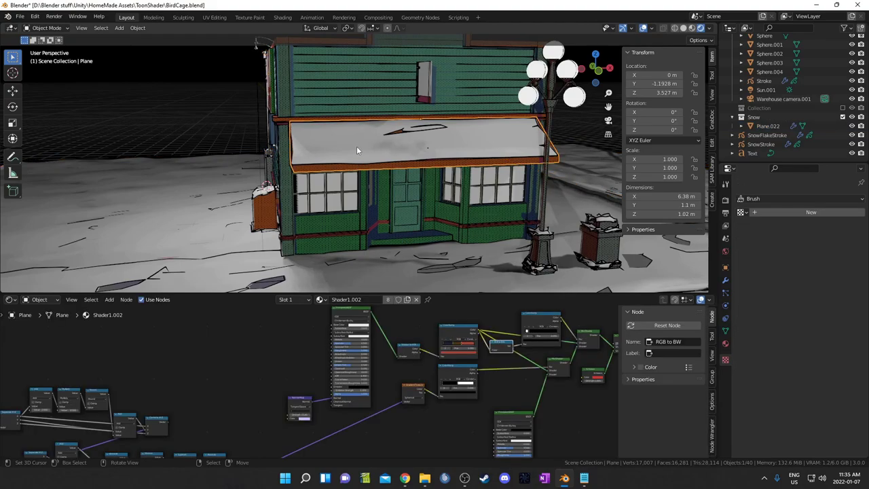
click(357, 146)
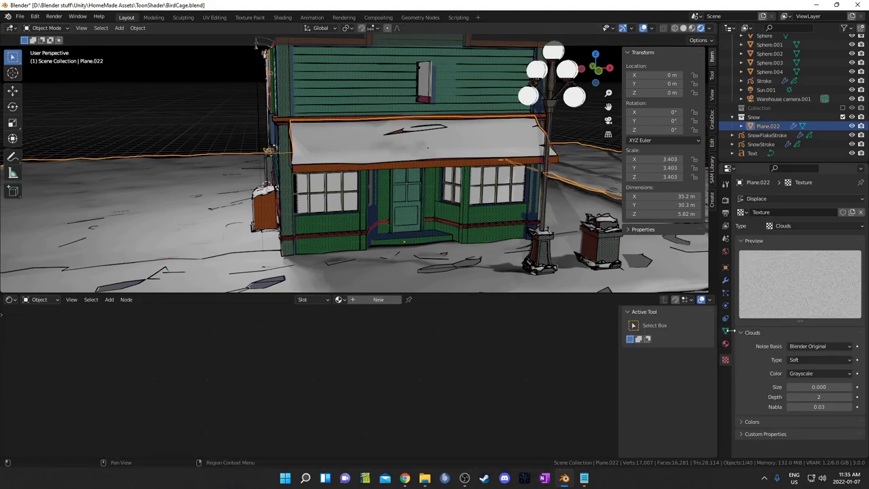
click(347, 125)
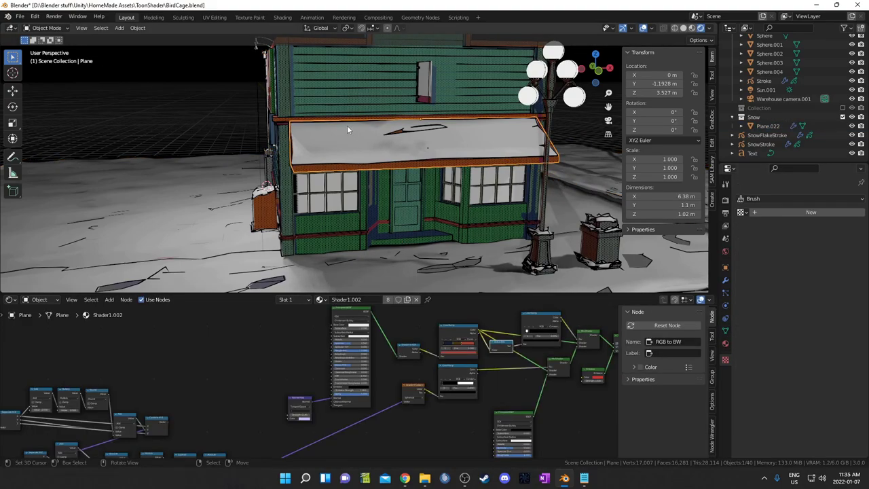
click(110, 222)
click(725, 343)
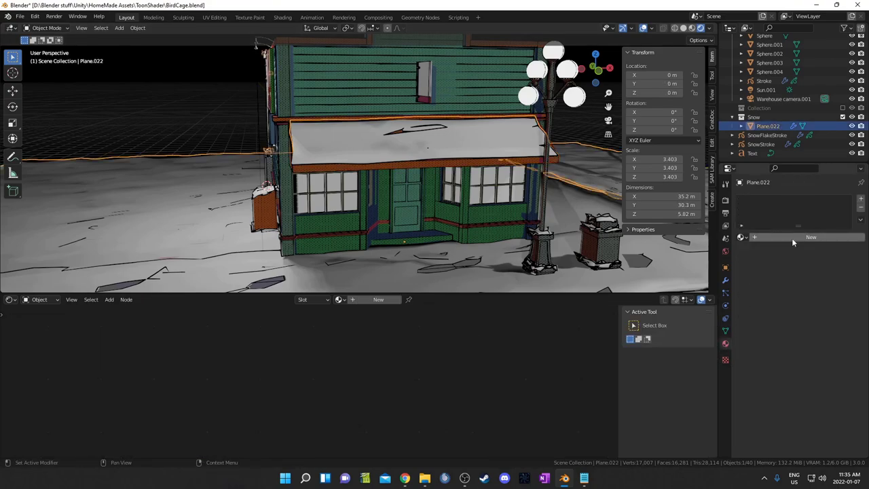
Select the storefront window object Cube.016 and show the nodes of its Windows material.
scroll(417, 247, down, 1)
shift+middle_drag(417, 247, 429, 224)
click(358, 173)
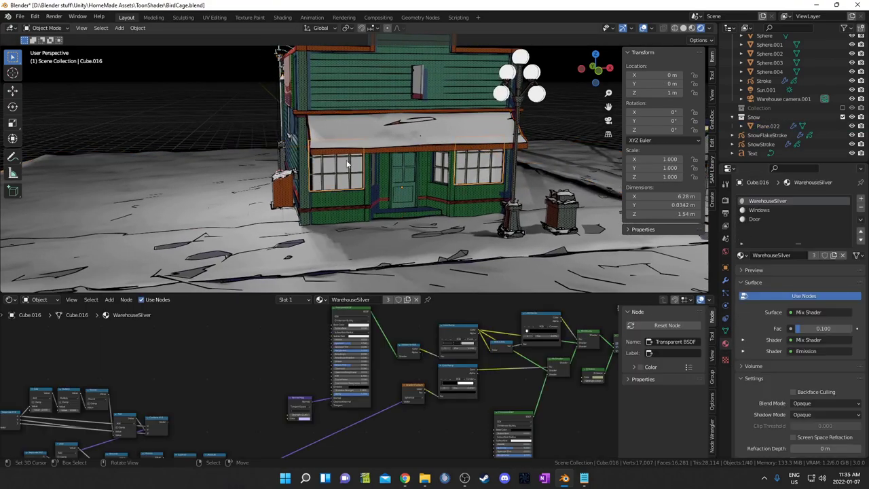
click(770, 211)
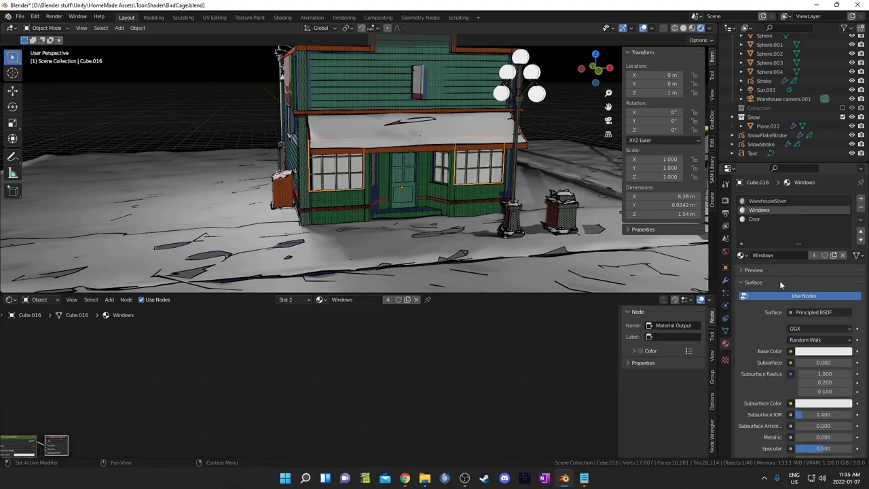
middle_drag(255, 384, 527, 293)
scroll(367, 347, up, 4)
middle_drag(310, 391, 433, 377)
Look over the snowy storefront from several angles and hide the viewport's sidebar.
middle_drag(254, 175, 463, 190)
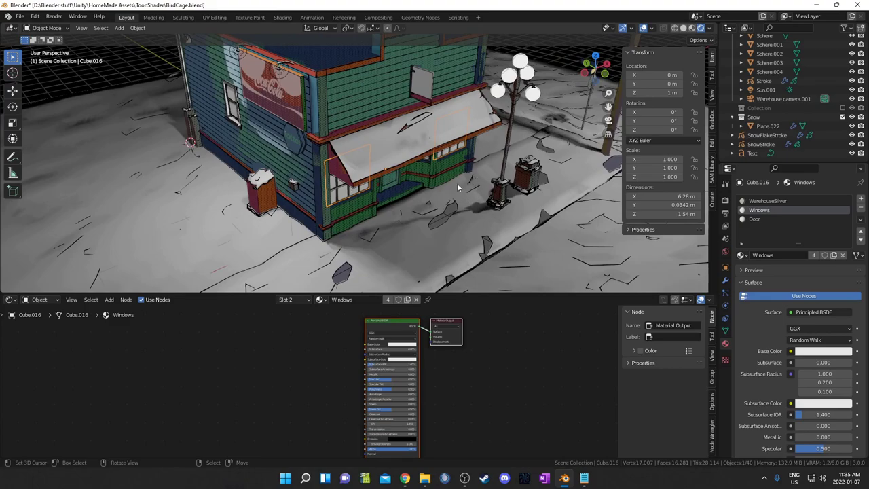
mouse_move(457, 183)
middle_down()
mouse_move(449, 168)
mouse_move(453, 175)
middle_up()
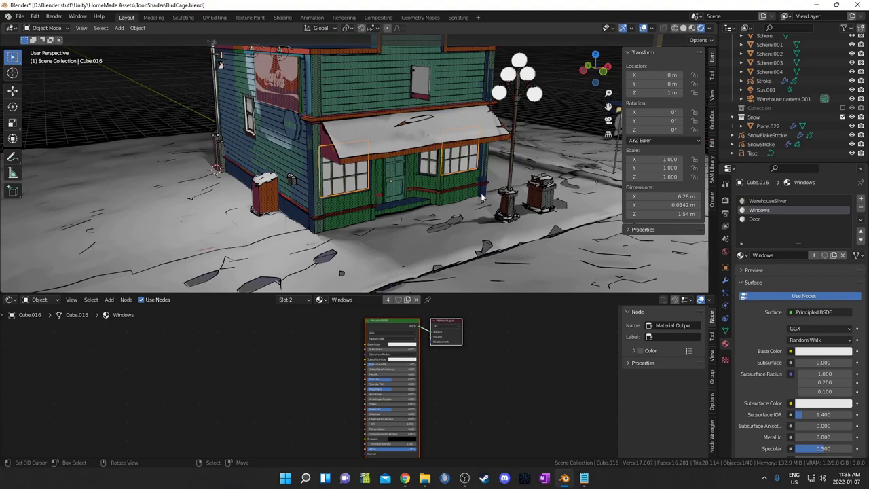
key(n)
middle_drag(601, 218, 605, 215)
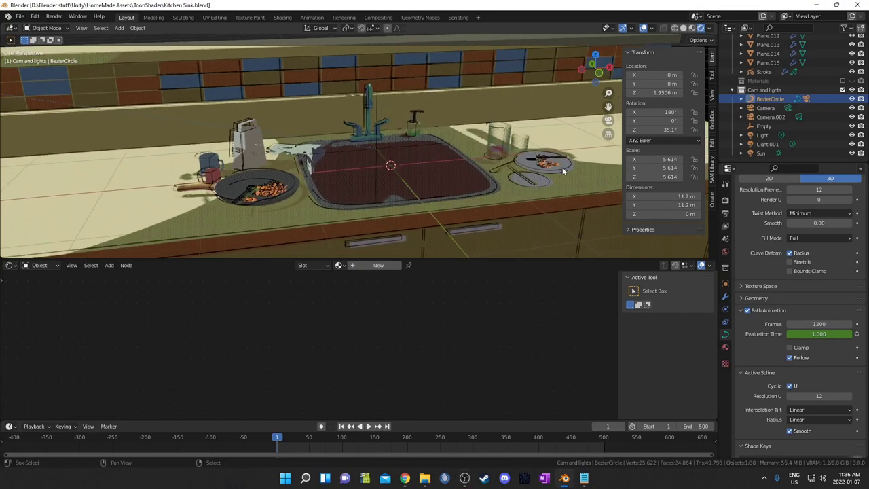
Select the tall drinking glass beside the sink in the Kitchen Sink scene.
scroll(492, 155, up, 3)
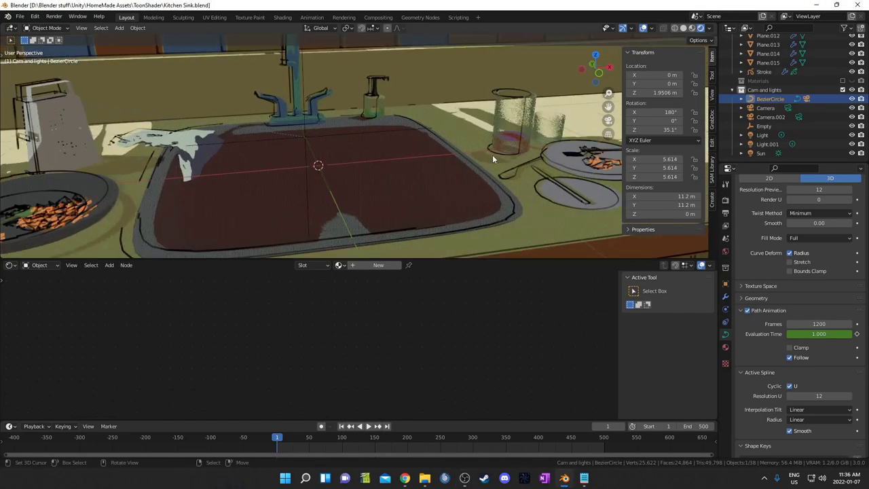
click(503, 118)
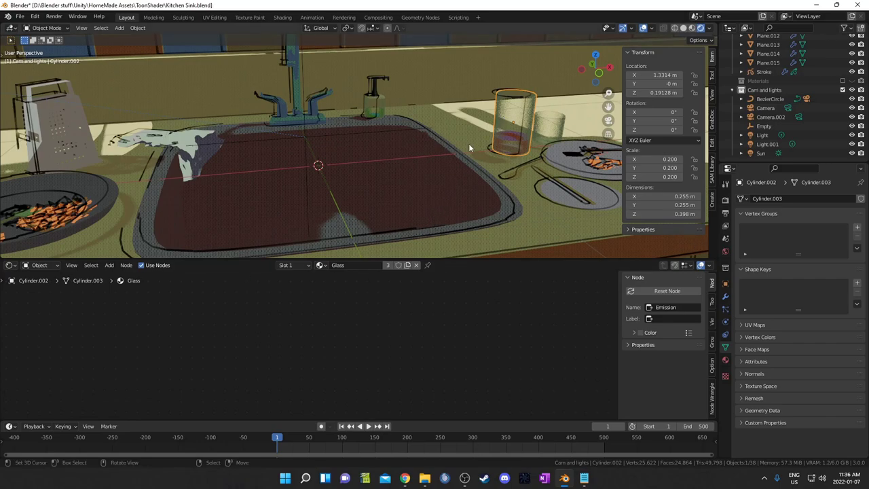
scroll(469, 151, up, 2)
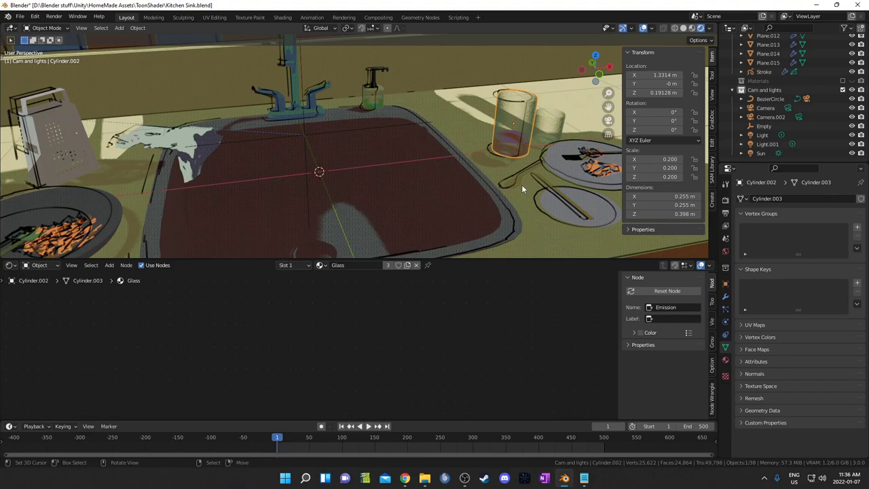
Check the Screen Space Reflections render option and the Glass material's blend and shadow settings.
click(725, 201)
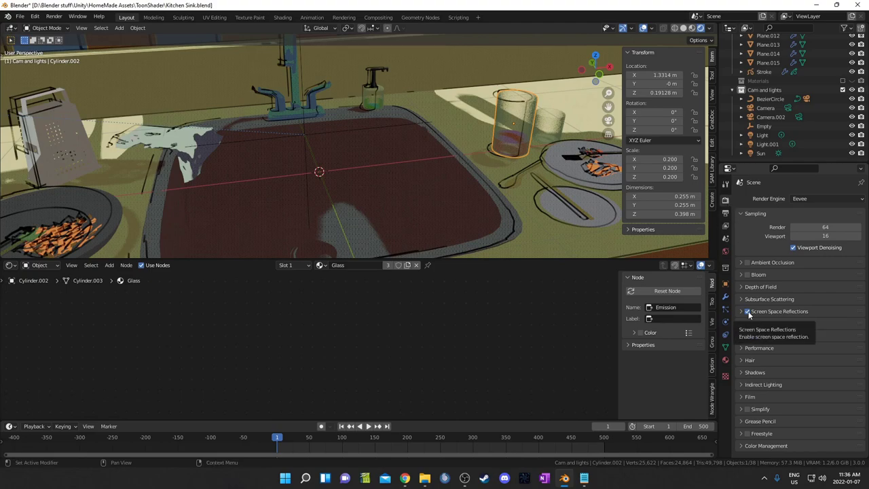
middle_drag(476, 122, 503, 121)
click(725, 362)
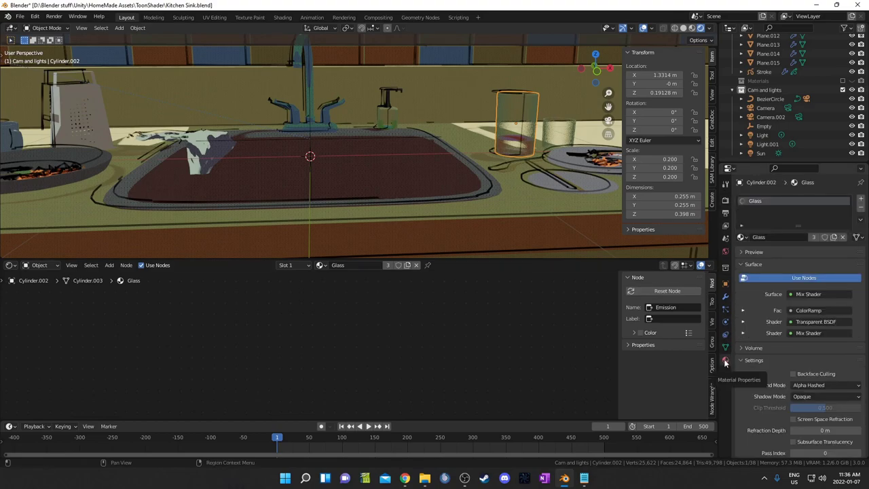
click(821, 401)
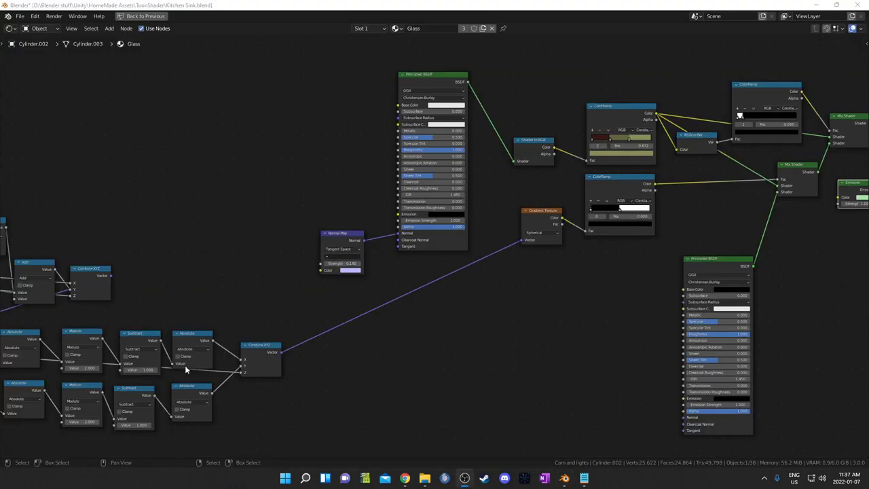
Examine the Glass material's node tree from the texture coordinate chain through the toon color ramps to the mixed shaders.
middle_drag(184, 365, 428, 310)
scroll(427, 310, down, 6)
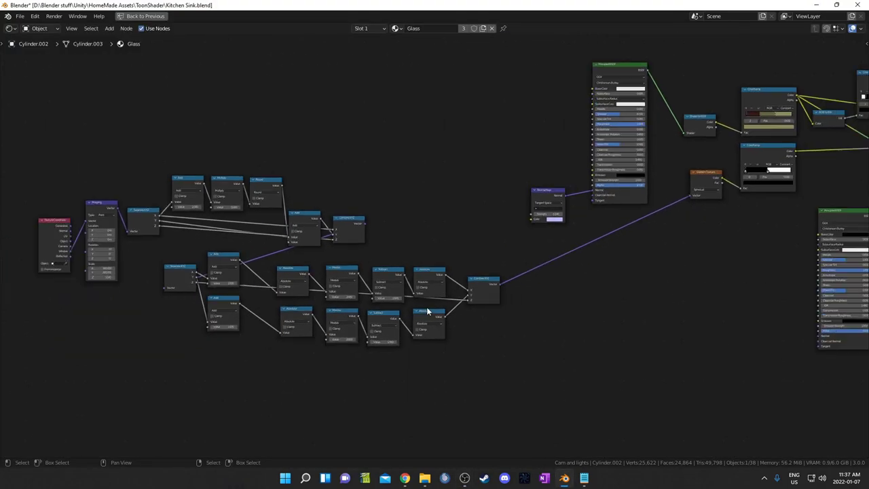
middle_drag(340, 296, 353, 295)
scroll(353, 295, up, 1)
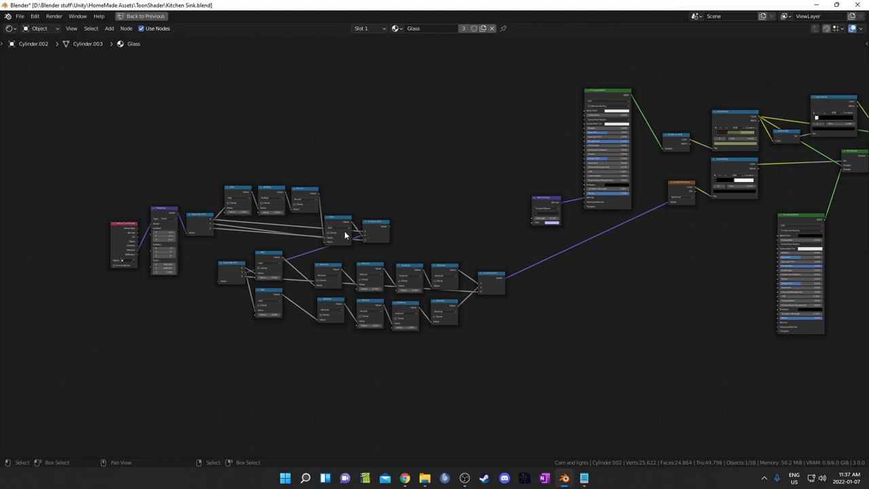
middle_drag(557, 266, 313, 332)
scroll(314, 331, up, 3)
middle_drag(450, 293, 345, 314)
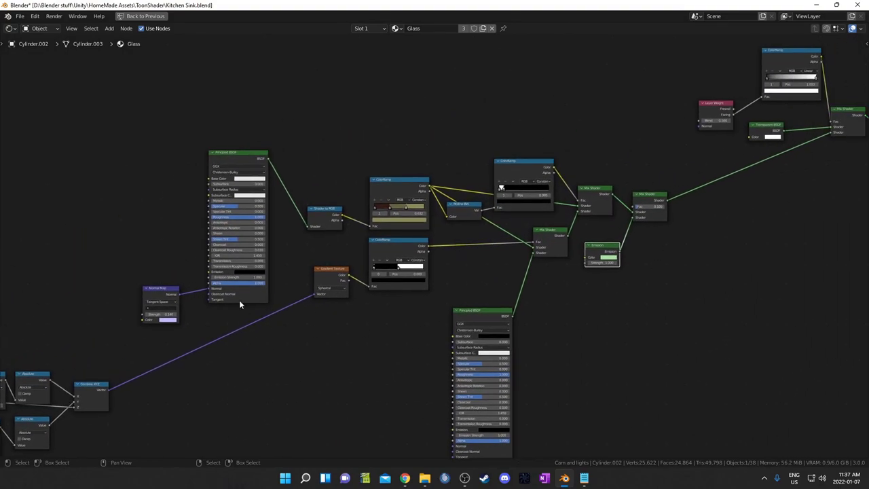
scroll(444, 251, up, 1)
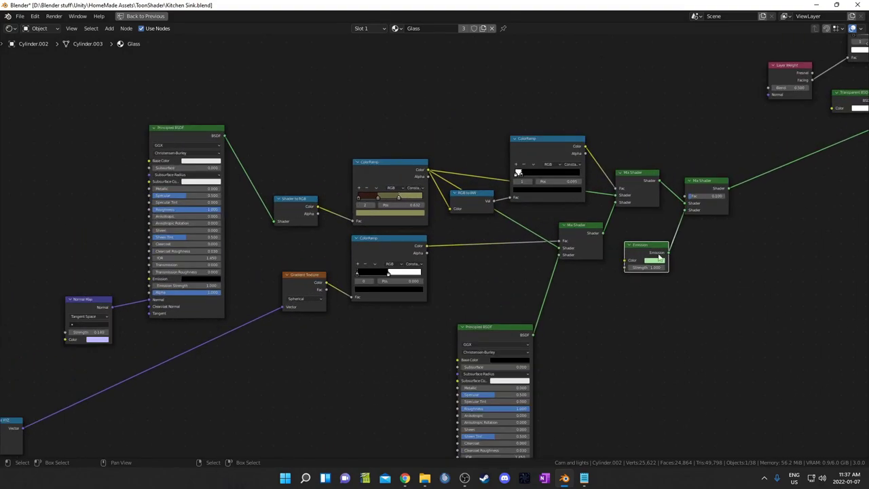
Nudge nodes near the end of the Glass shader chain, shifting the Layer Weight node slightly upward.
middle_drag(658, 257, 456, 289)
scroll(450, 290, up, 6)
drag(456, 304, 458, 297)
middle_drag(713, 199, 541, 303)
drag(371, 305, 376, 305)
middle_drag(619, 278, 559, 318)
middle_drag(511, 284, 403, 357)
drag(333, 247, 329, 233)
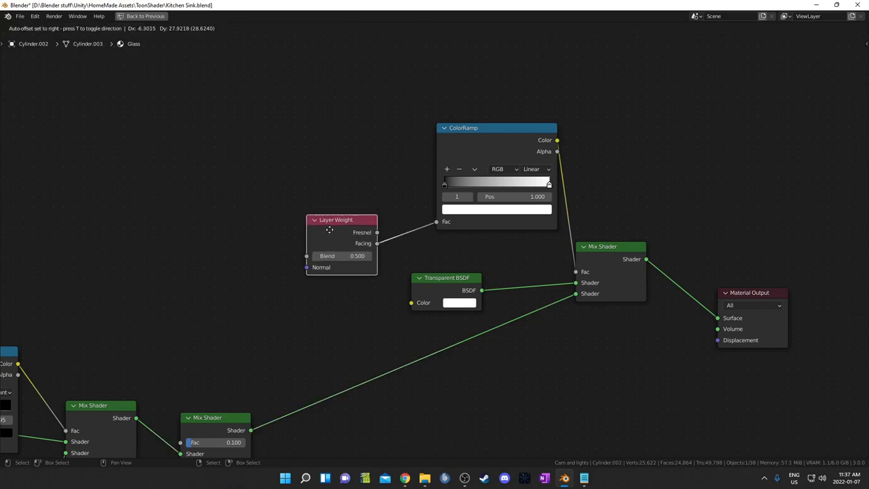
Nudge the ColorRamp, Transparent BSDF and final Mix Shader nodes slightly at the end of the Glass material's shader chain.
middle_drag(484, 260, 397, 311)
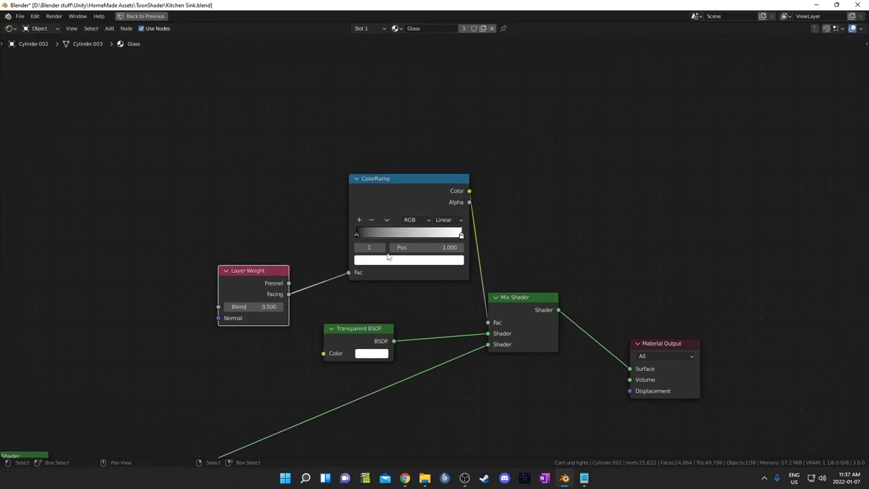
drag(407, 193, 394, 191)
middle_drag(585, 337, 597, 257)
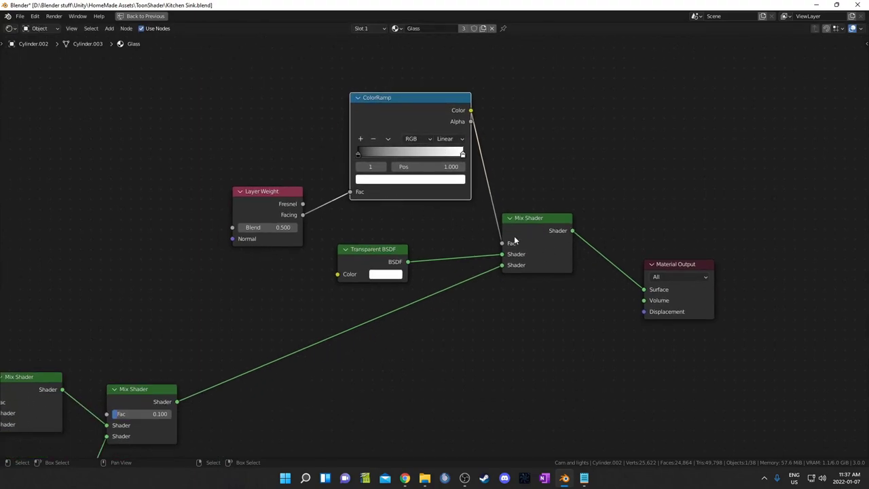
drag(520, 242, 533, 236)
middle_drag(389, 263, 435, 236)
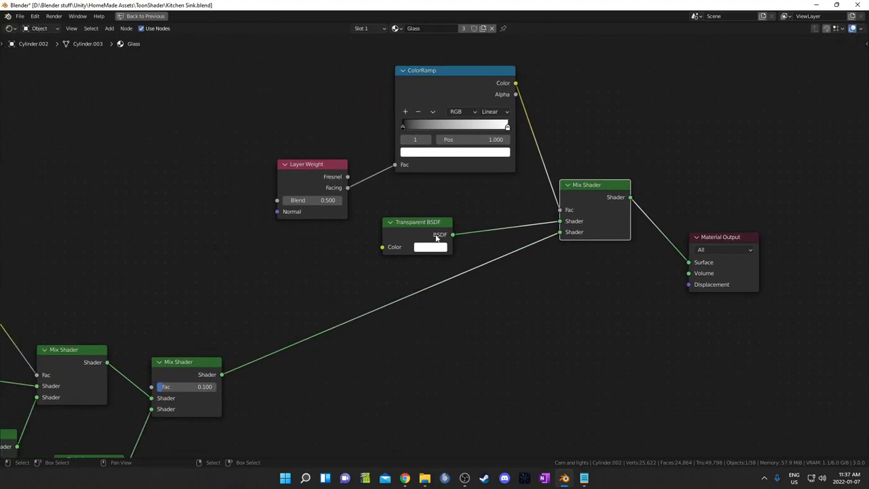
drag(435, 236, 411, 216)
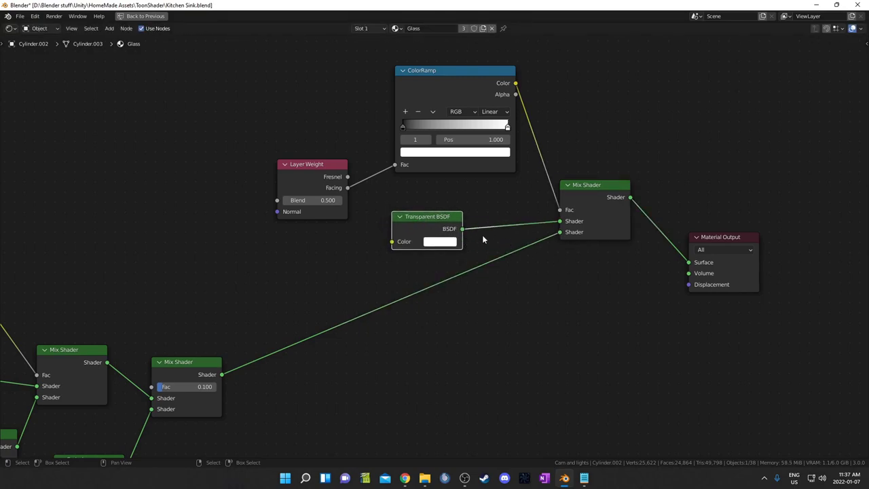
drag(583, 187, 583, 185)
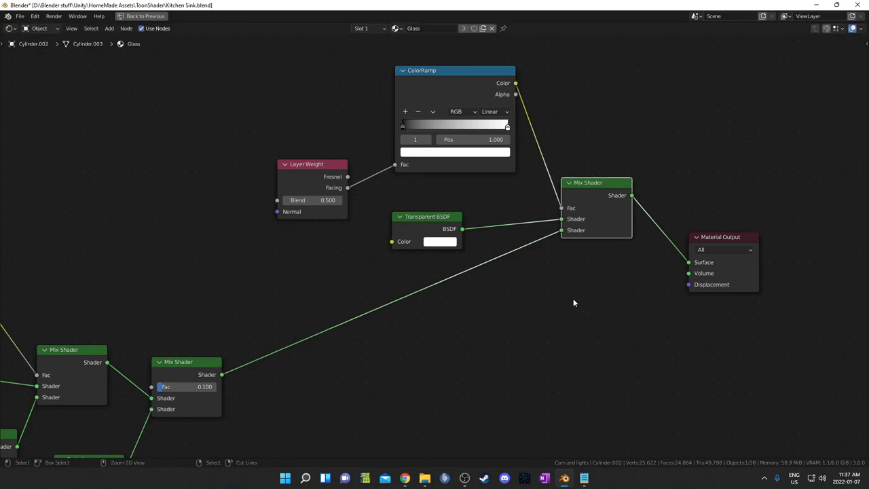
Restore the full layout, swap the final Mix Shader's two shader inputs to compare the glass, and swap them back.
key(ctrl+space)
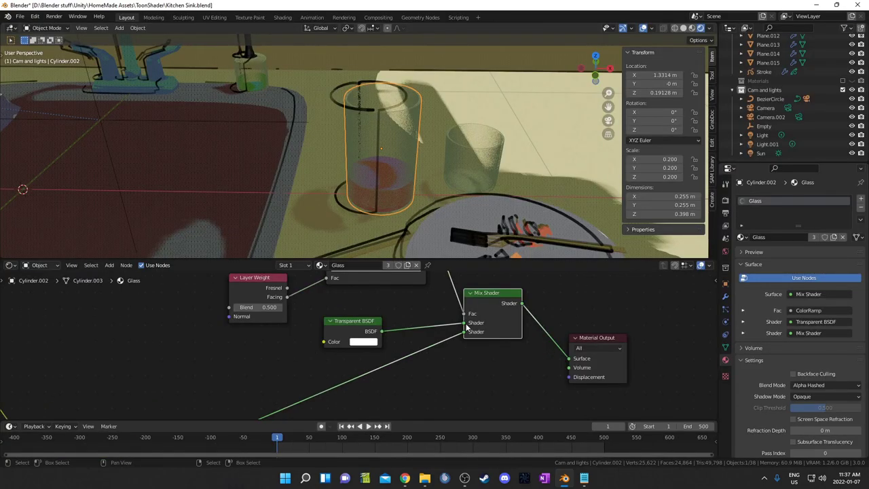
drag(465, 324, 465, 331)
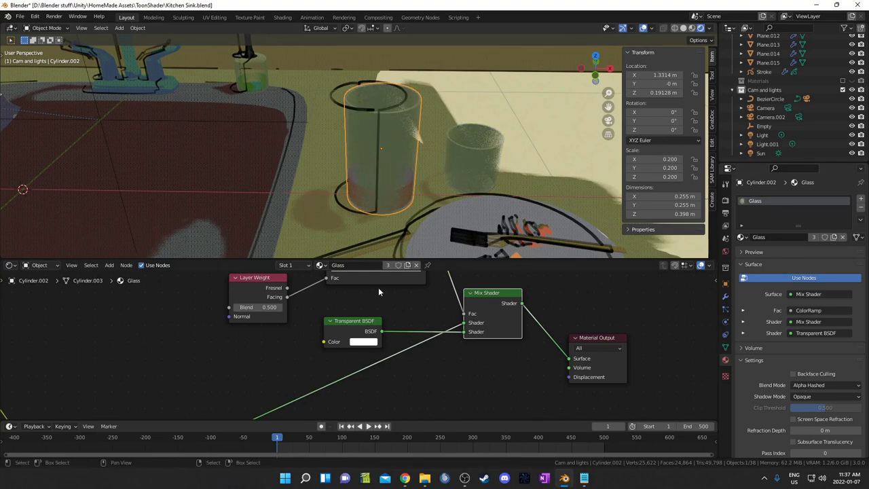
drag(465, 332, 464, 322)
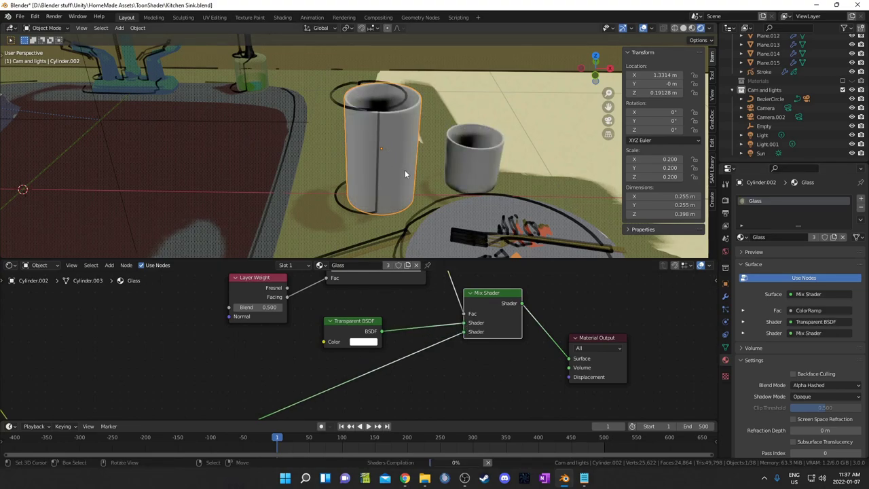
Turn off the tall glass's Subdivision modifier in the viewport, inspect the glass up close, and turn the modifier back on.
click(725, 296)
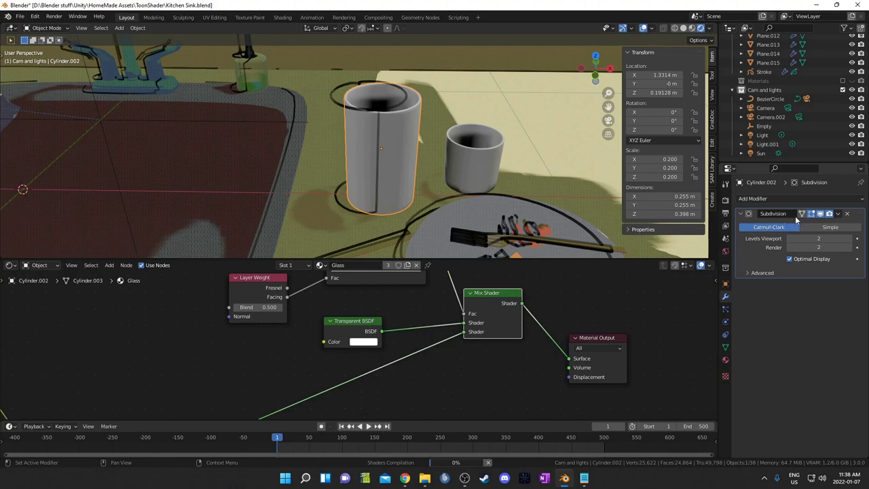
click(820, 214)
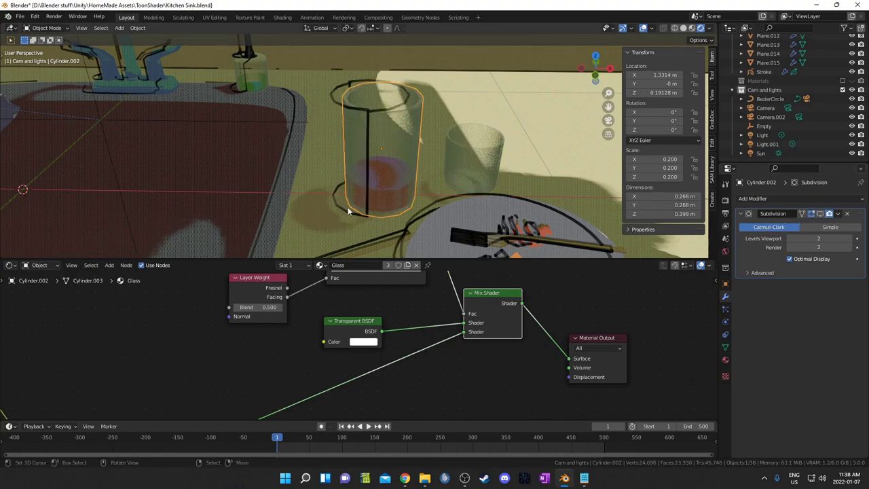
scroll(352, 213, up, 6)
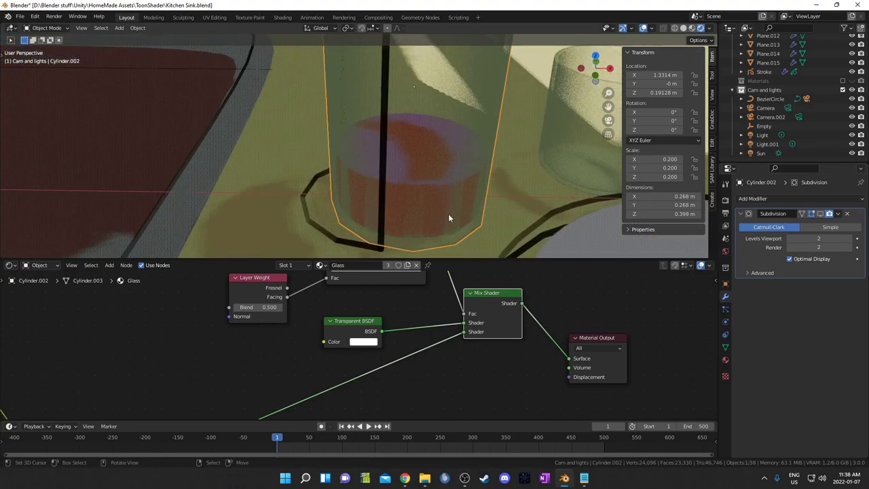
scroll(478, 205, down, 5)
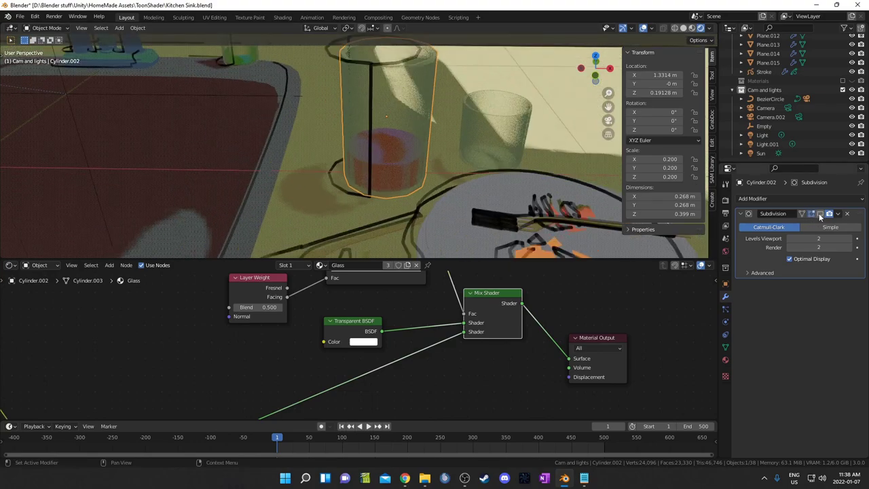
click(820, 213)
Select the liquid inside the tall glass and shift the ColorRamp and Layer Weight nodes of its Liquid material slightly.
scroll(408, 178, down, 3)
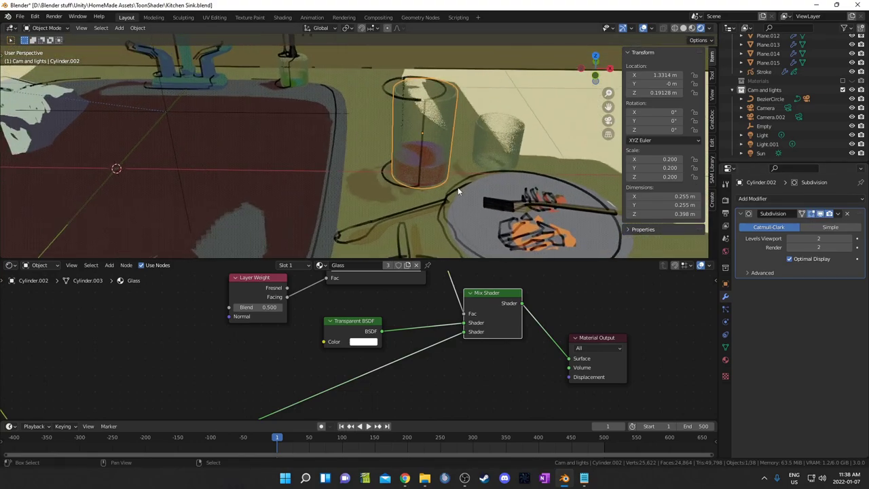
click(440, 166)
scroll(421, 381, down, 2)
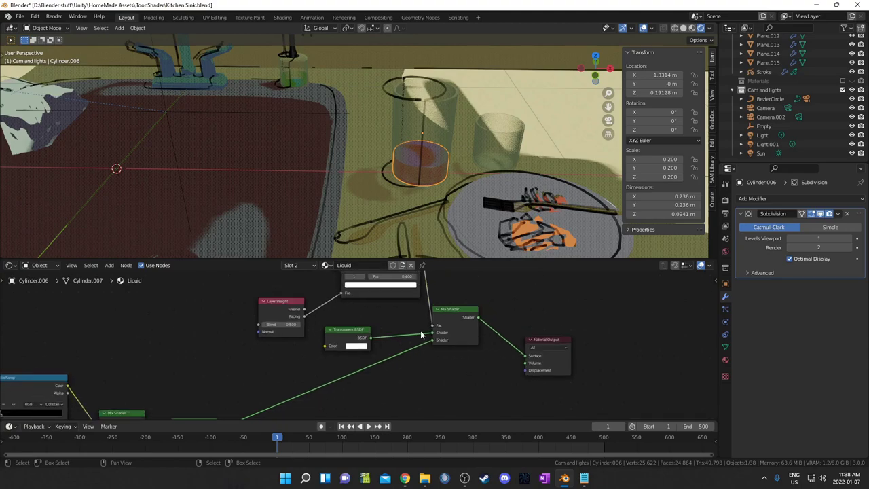
middle_drag(448, 298, 444, 322)
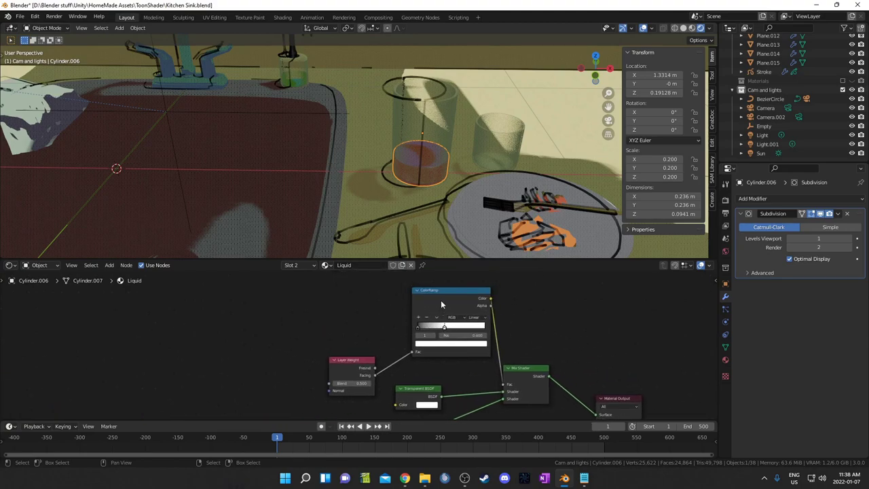
drag(441, 300, 437, 299)
middle_drag(486, 350, 486, 338)
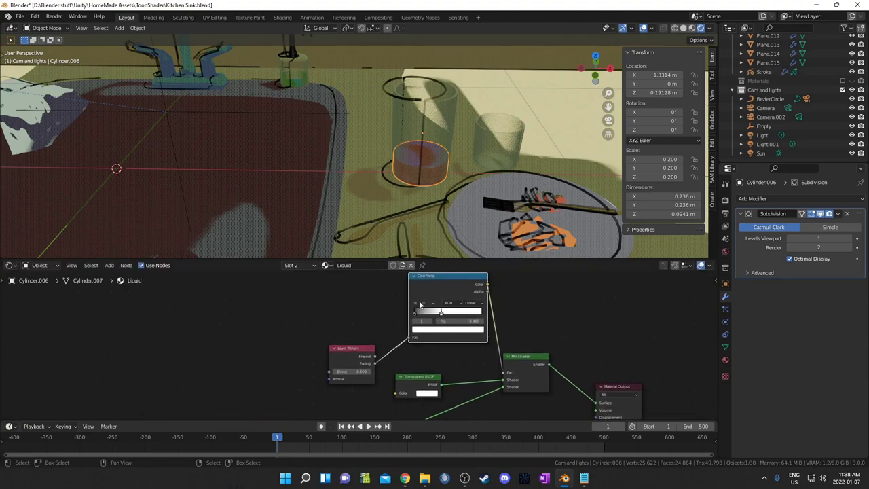
drag(354, 351, 355, 319)
drag(455, 292, 451, 297)
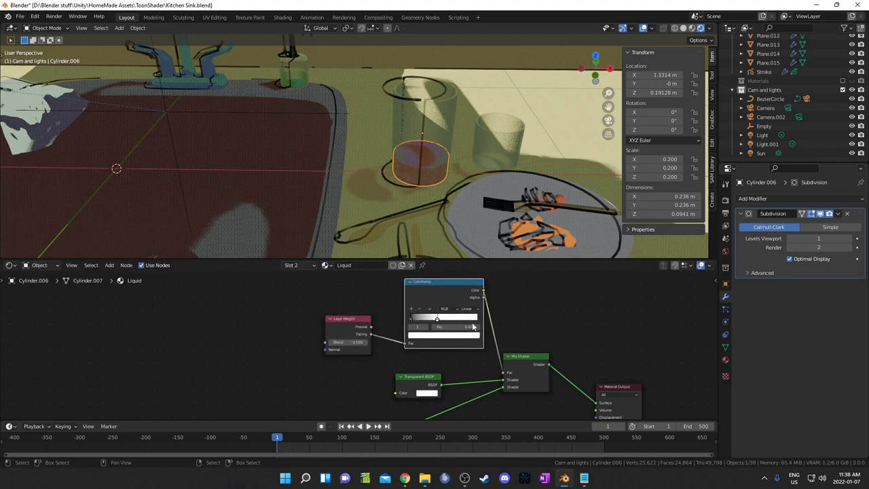
scroll(408, 188, up, 3)
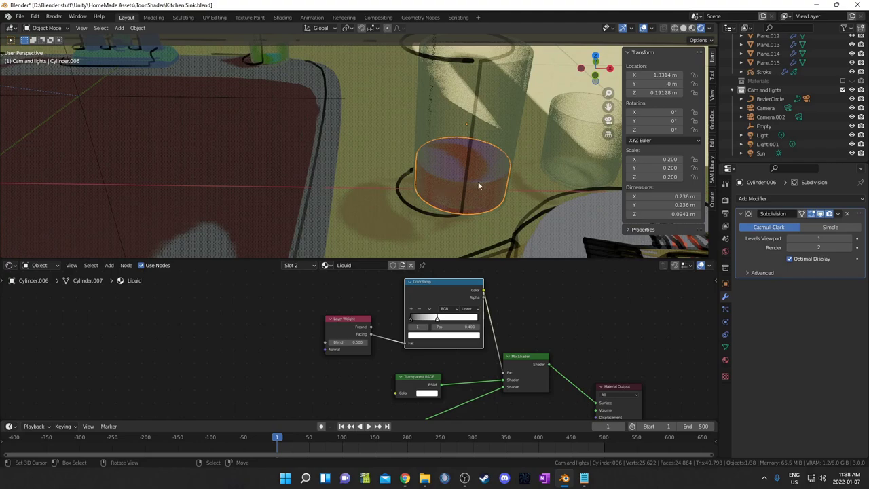
shift+middle_drag(482, 182, 531, 227)
scroll(288, 174, down, 3)
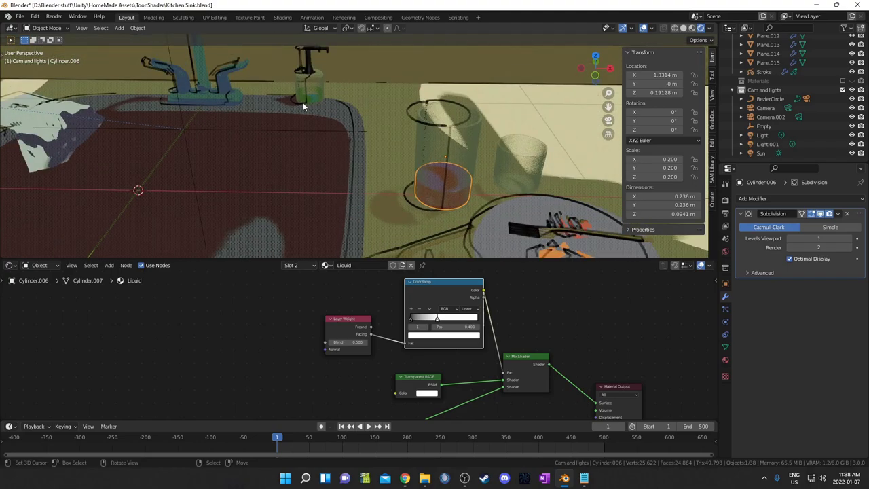
Select the large pile of orange food in the frying pan and examine its WarehouseOrange material's node tree.
scroll(272, 159, down, 4)
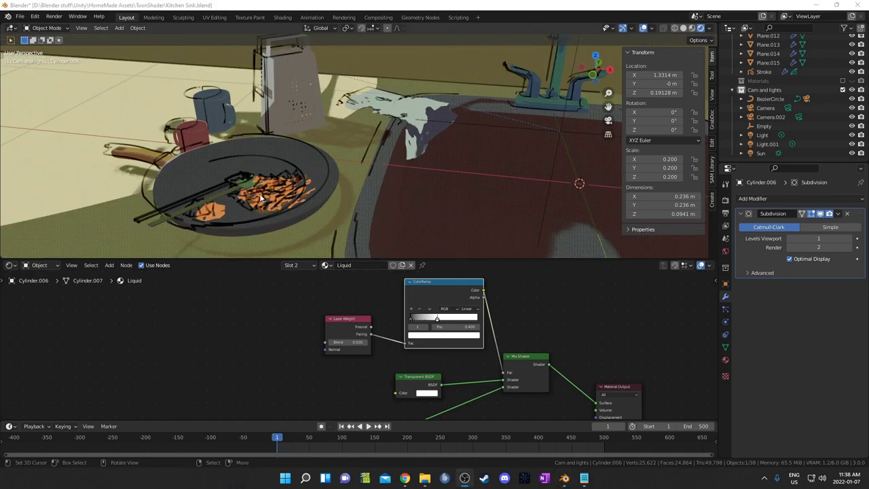
click(260, 198)
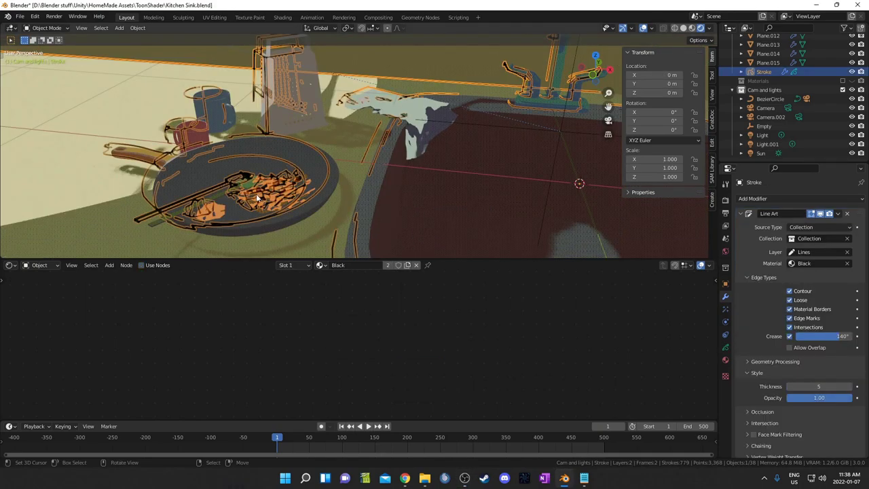
click(260, 198)
scroll(611, 351, down, 5)
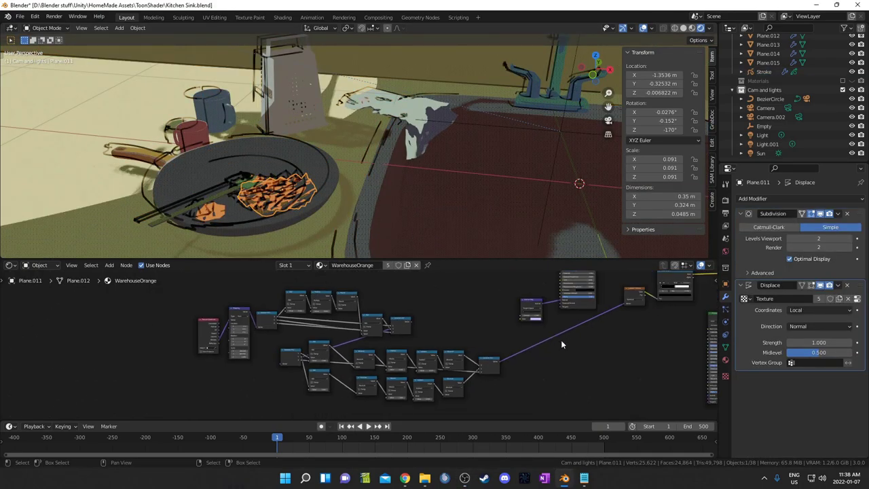
middle_drag(563, 343, 471, 371)
middle_drag(511, 347, 454, 372)
scroll(454, 372, up, 1)
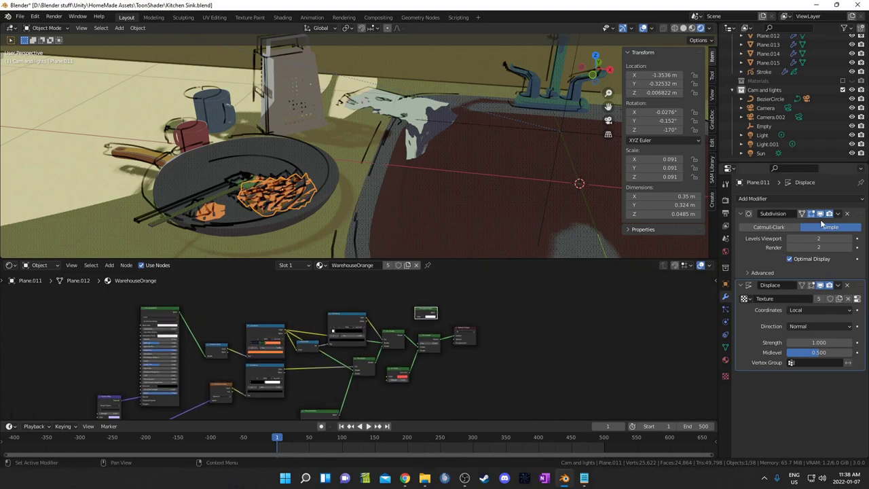
Try lifting the orange food pile off the frying pan, cancel the move, and view the pan up close.
scroll(364, 169, down, 4)
middle_drag(365, 169, 380, 201)
key(g)
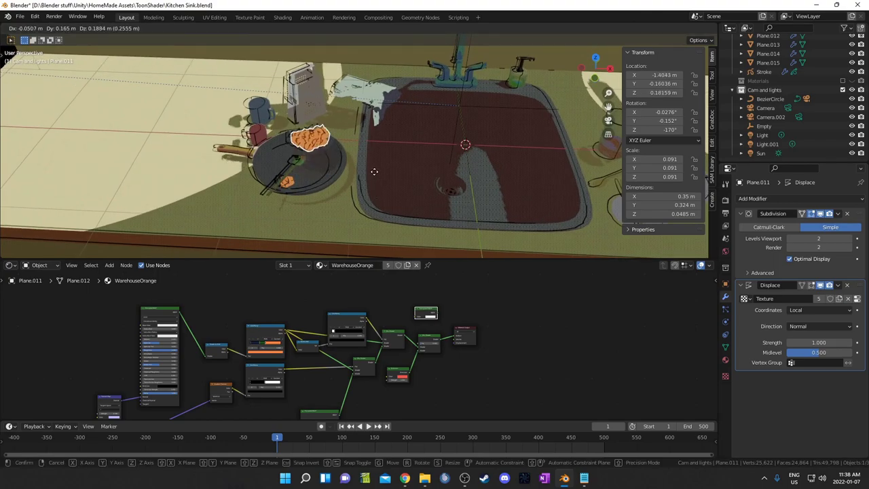
key(Escape)
scroll(374, 172, up, 2)
scroll(374, 174, up, 4)
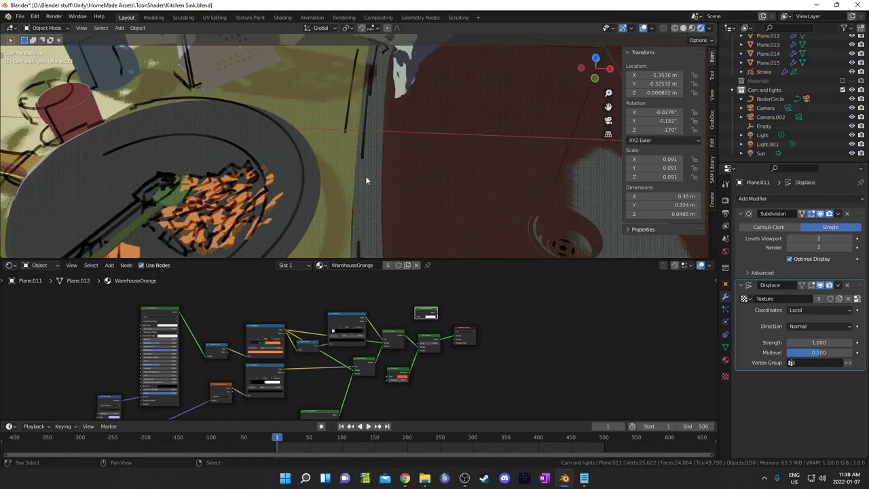
shift+middle_drag(267, 191, 340, 178)
scroll(383, 184, down, 1)
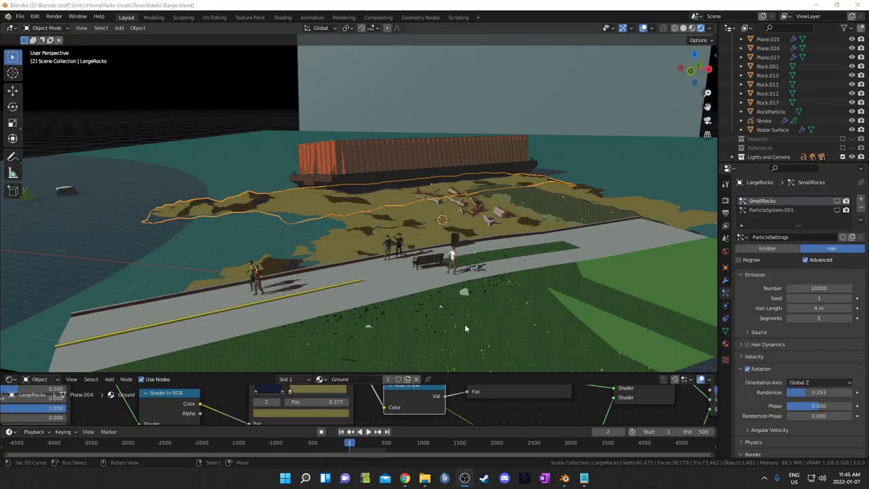
In the Barge scene, select the pale rock on the grass beside the path, frame it, and look over the surroundings.
middle_drag(409, 290, 506, 264)
click(506, 265)
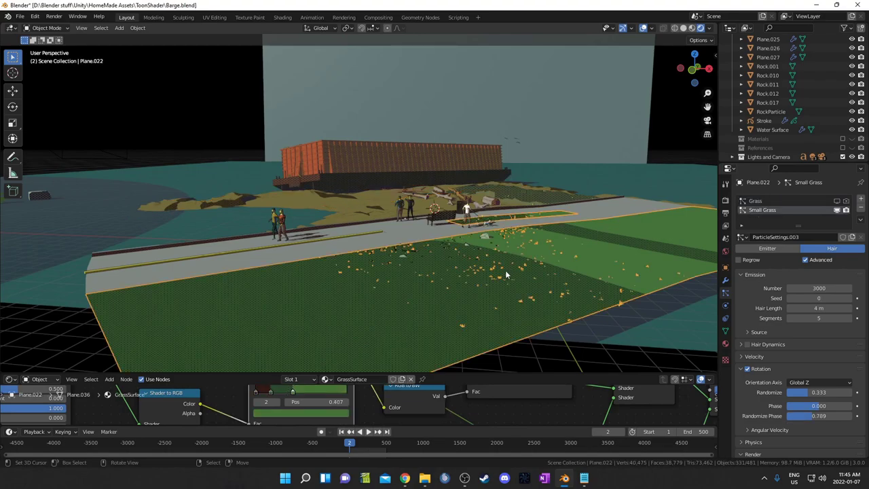
click(484, 237)
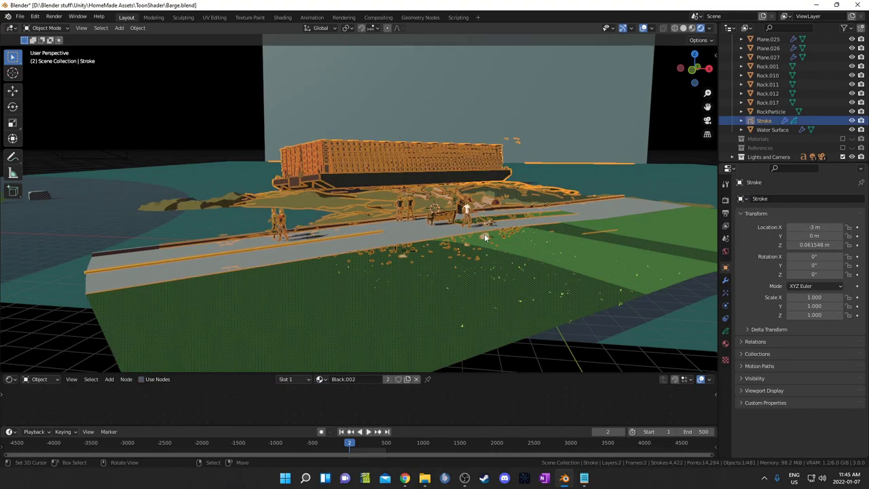
click(485, 234)
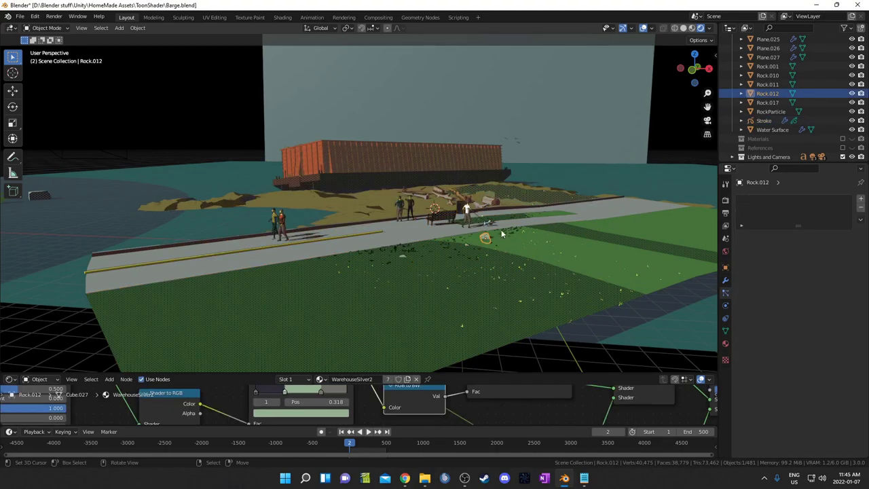
key(KP_Decimal)
middle_drag(502, 234, 573, 206)
middle_drag(607, 162, 613, 242)
scroll(613, 242, down, 3)
shift+middle_drag(570, 218, 592, 314)
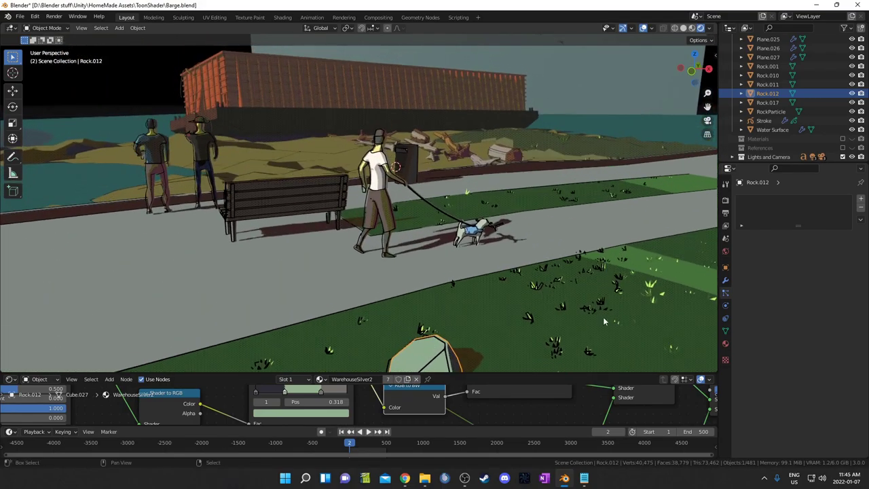
scroll(592, 314, down, 4)
shift+middle_drag(491, 204, 507, 238)
Show the LargeRocks shoreline's SmallRocks and ParticleSystem.001 particle systems in the viewport, and select the neighbouring LargeRocks.001 terrain.
click(159, 175)
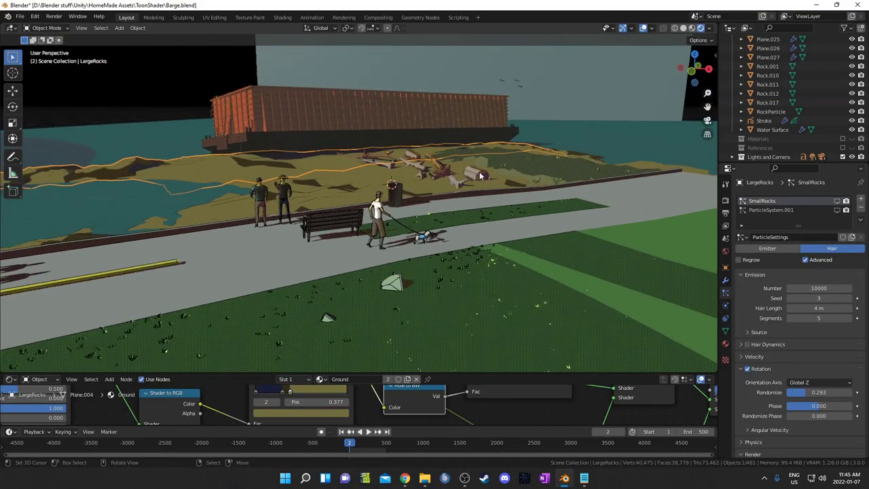
middle_drag(326, 204, 686, 177)
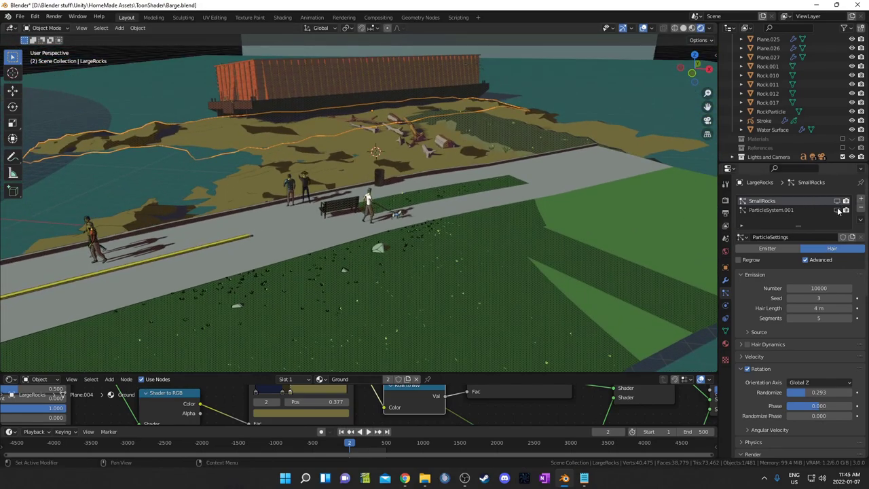
shift+right_click(454, 189)
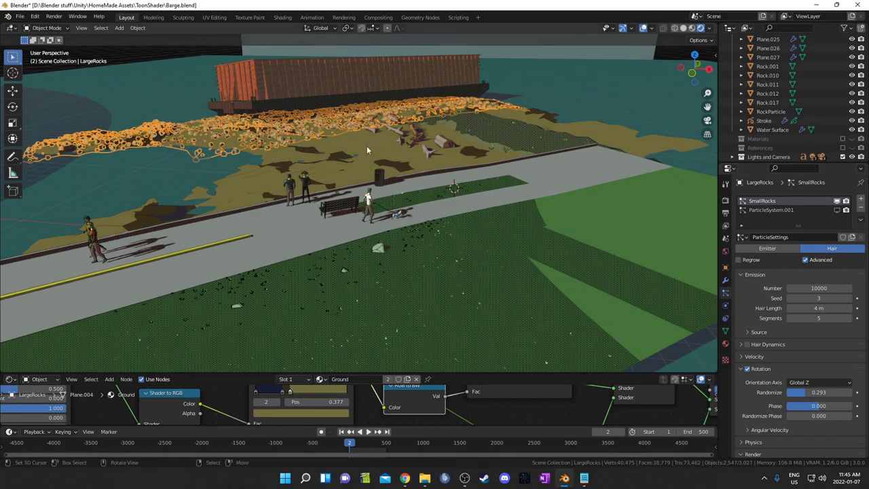
click(837, 210)
key(a)
key(a)
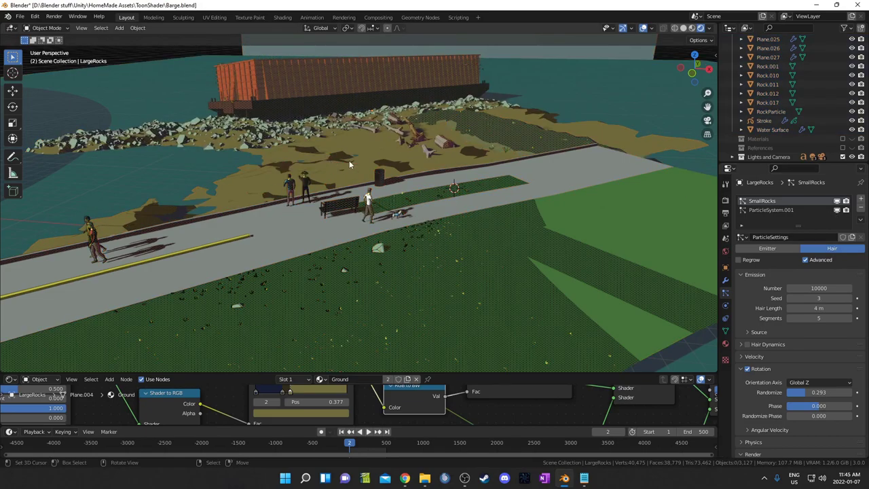
click(330, 163)
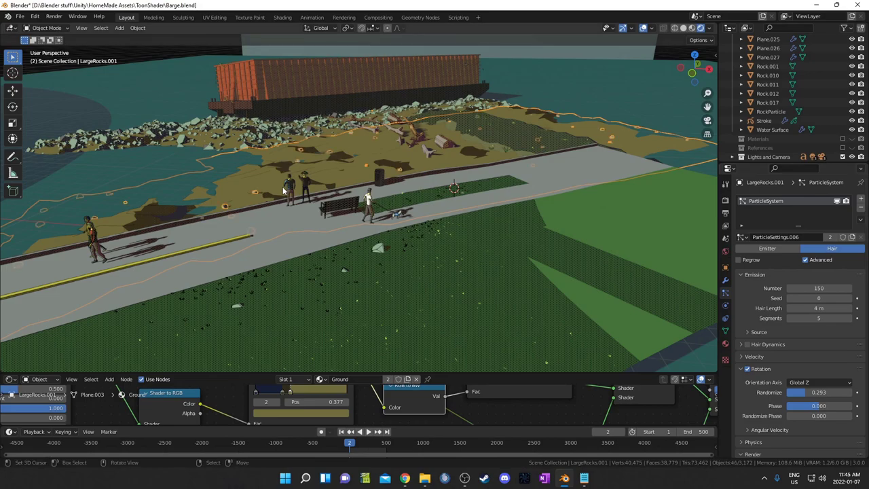
Look along the Barge scene's pathway and shoreline, and show the LargeRocks.001 terrain's modifiers.
key(a)
key(a)
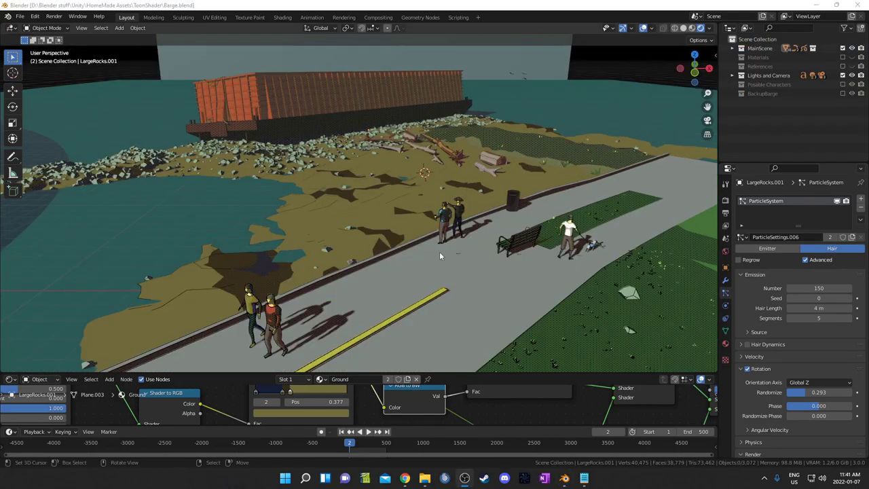
middle_drag(439, 252, 455, 245)
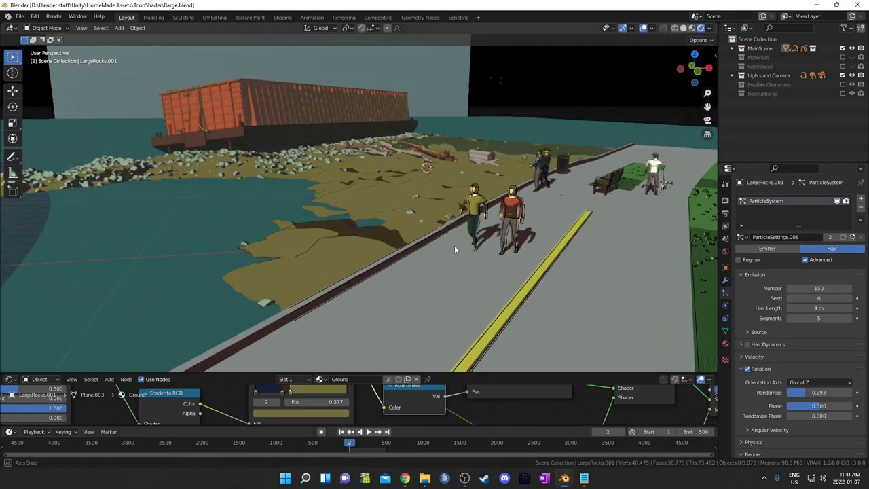
key(a)
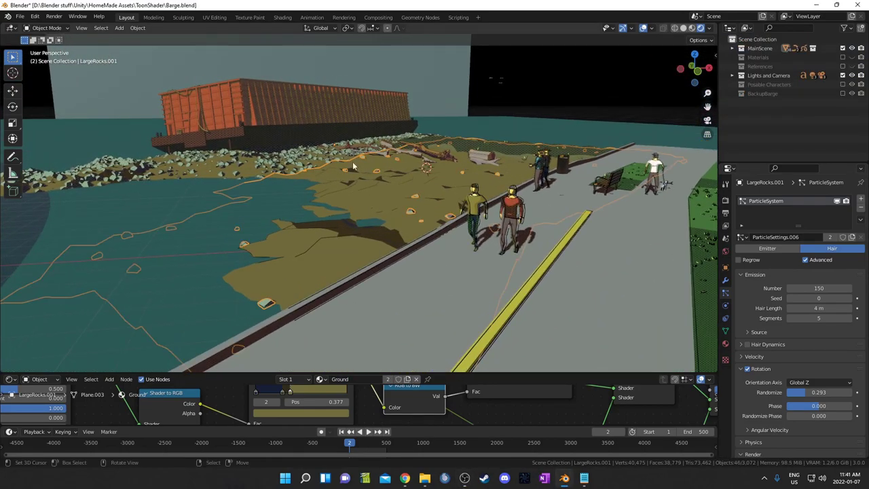
click(726, 279)
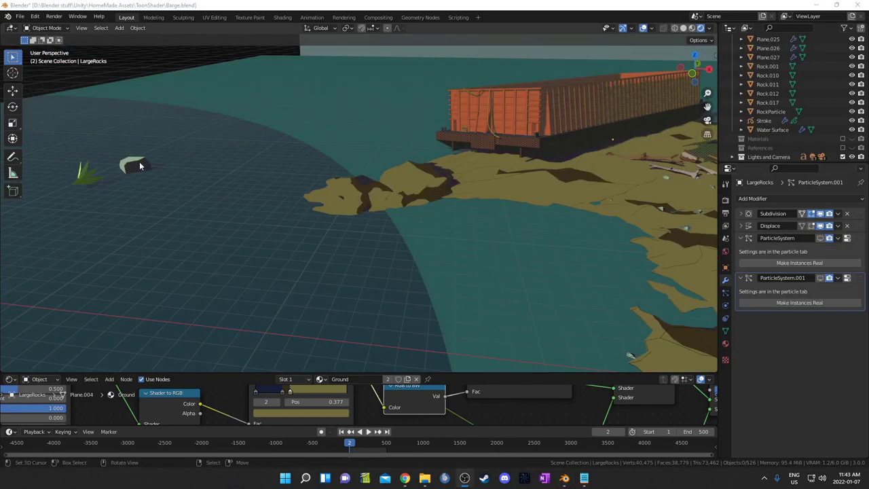
Select the standalone rock and Grass objects placed away from the shoreline, and look for the particle source objects in the scene's object list.
click(139, 168)
click(86, 177)
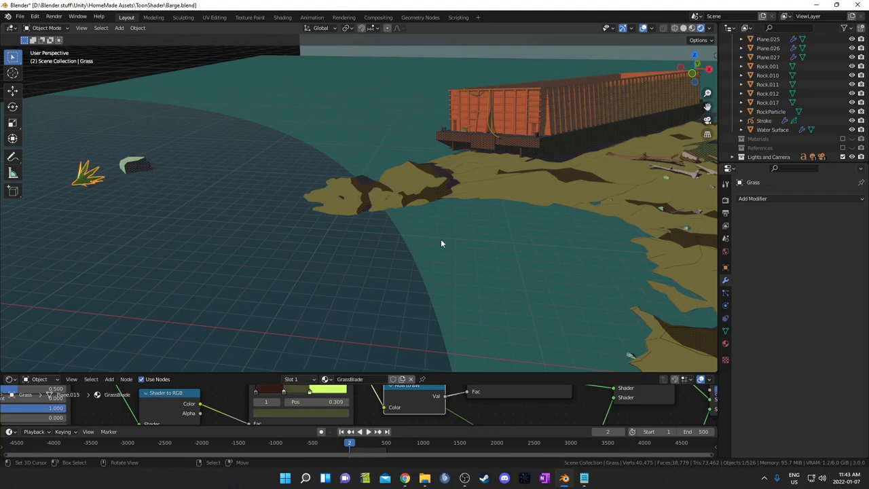
middle_drag(589, 279, 497, 238)
scroll(750, 137, up, 15)
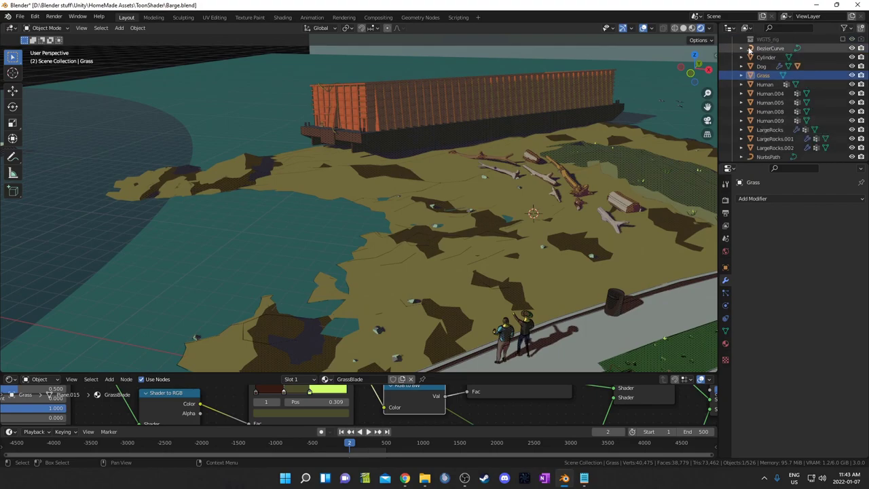
scroll(768, 66, down, 10)
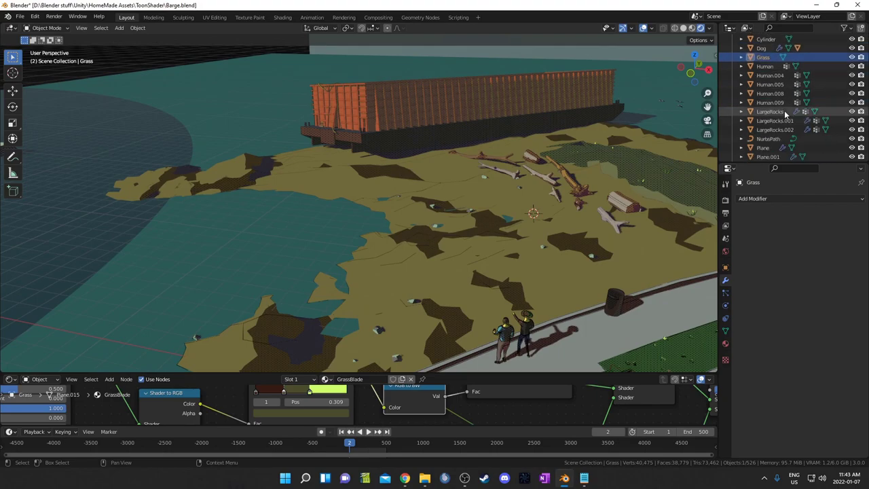
scroll(783, 113, down, 15)
click(765, 120)
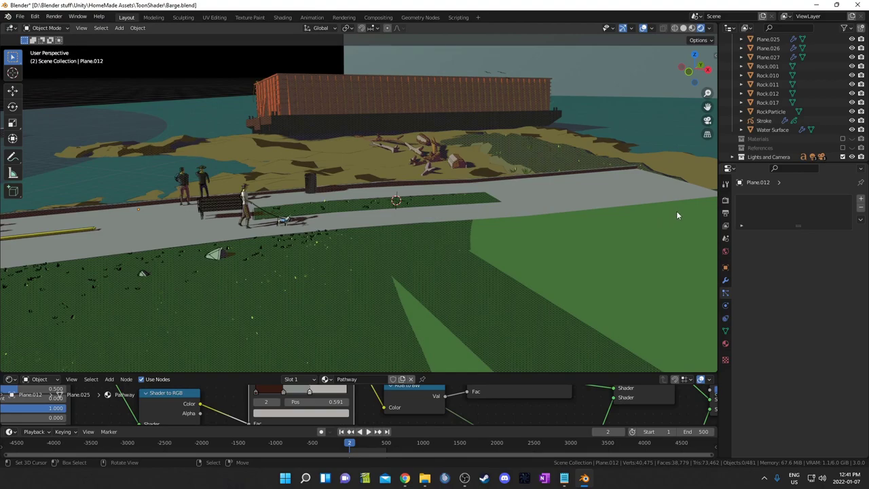
Switch the scene's color management view transform to Filmic and view the barge and grass from a low angle.
click(726, 200)
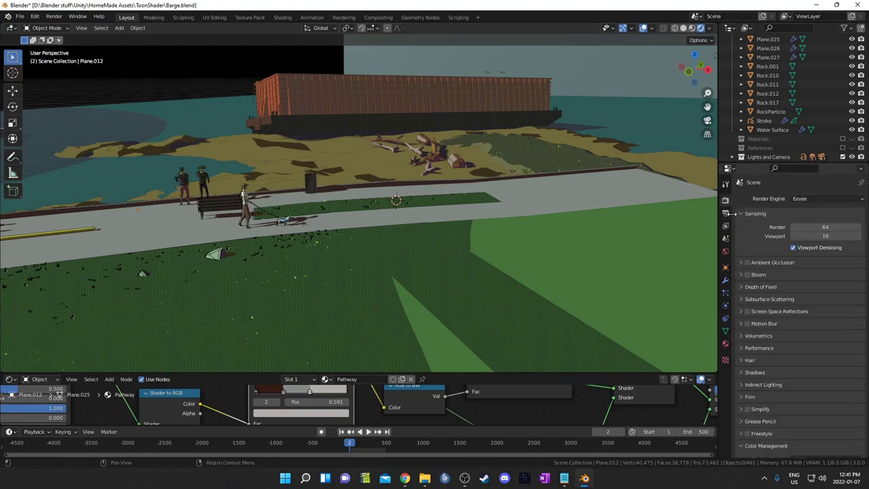
scroll(767, 292, down, 3)
click(795, 367)
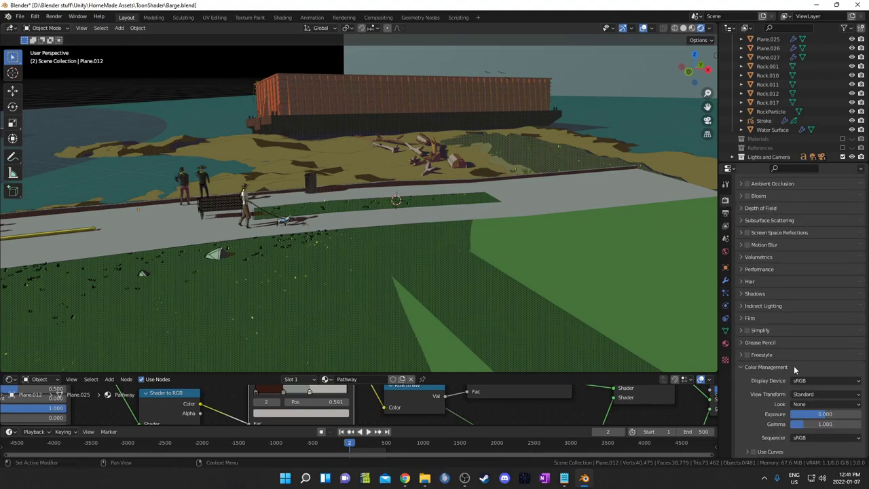
click(824, 395)
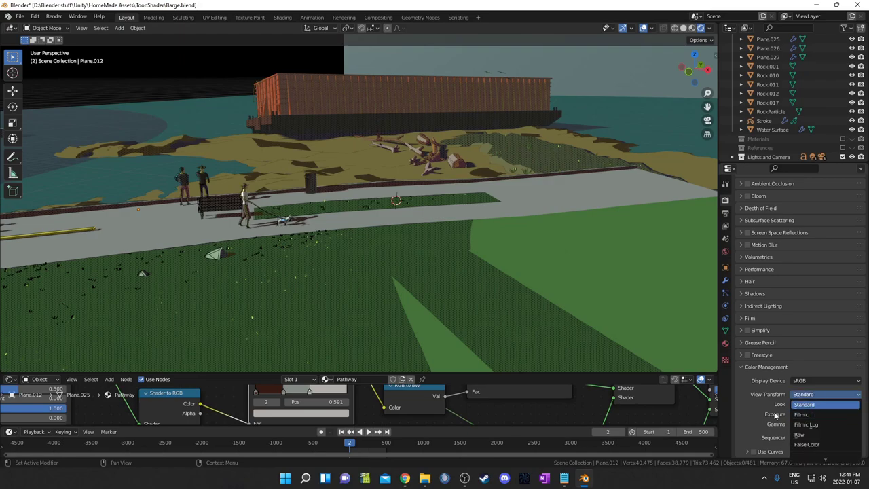
click(821, 414)
middle_drag(554, 231, 555, 216)
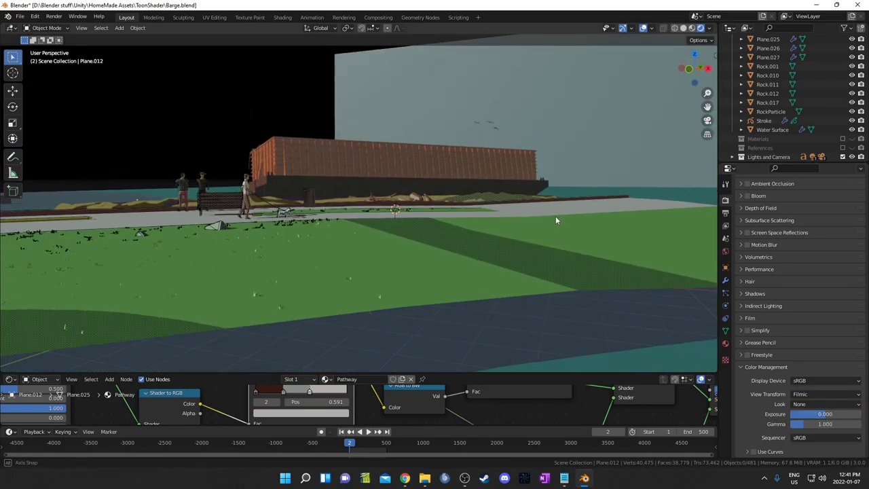
Set the color management view transform to Standard and look over the whole Barge scene.
click(831, 394)
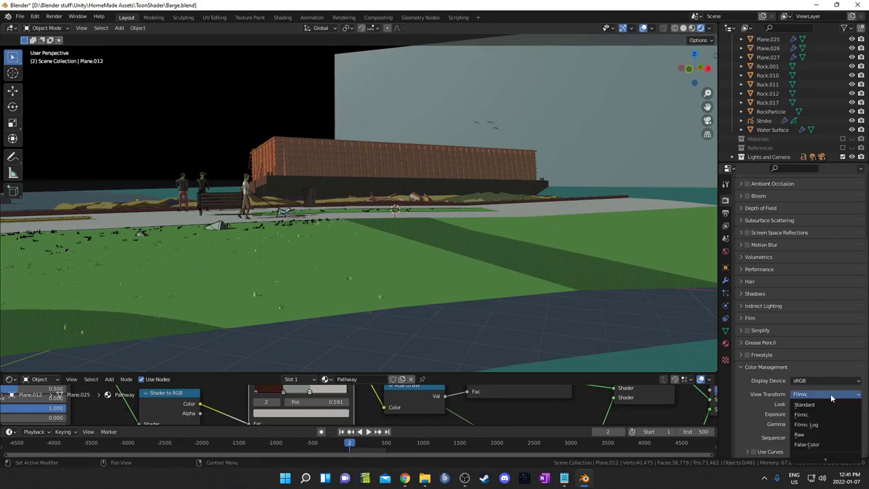
click(819, 406)
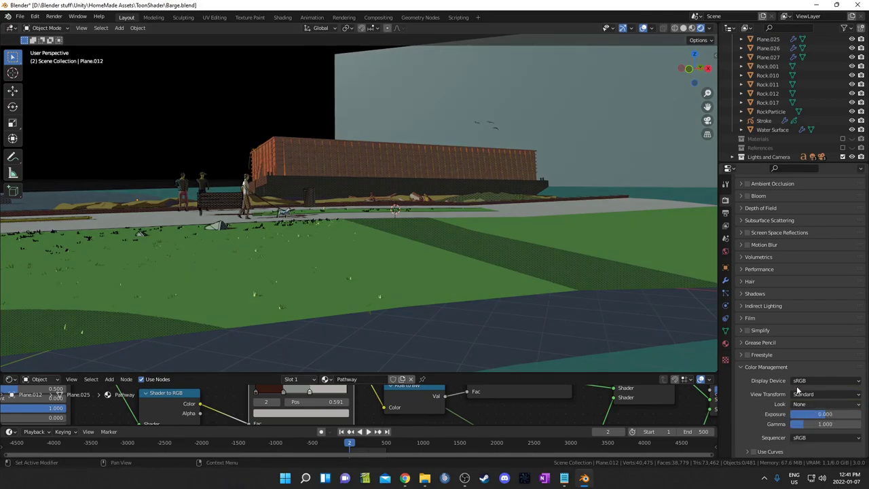
middle_drag(375, 226, 475, 265)
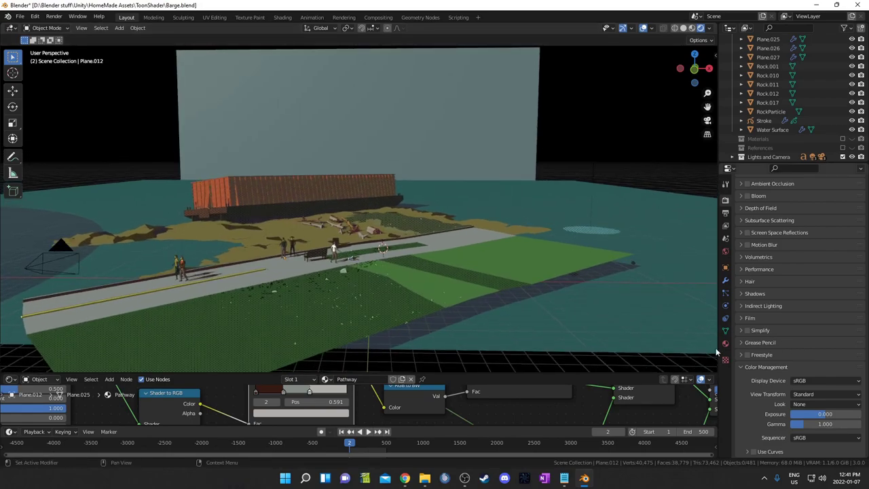